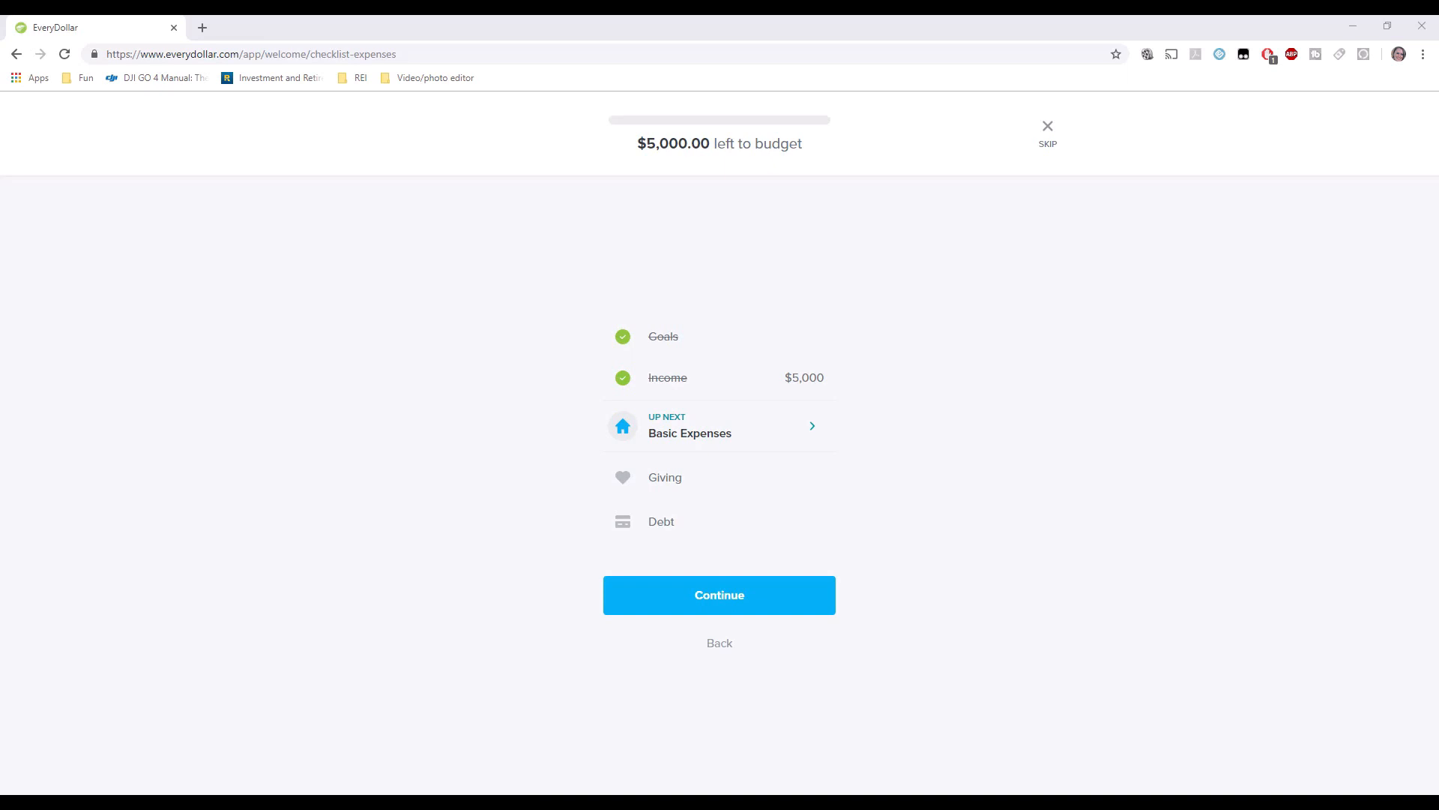
Start the Basic Expenses section from its Up Next item on the setup checklist.
{"action": "left_click", "coordinate": [696, 437]}
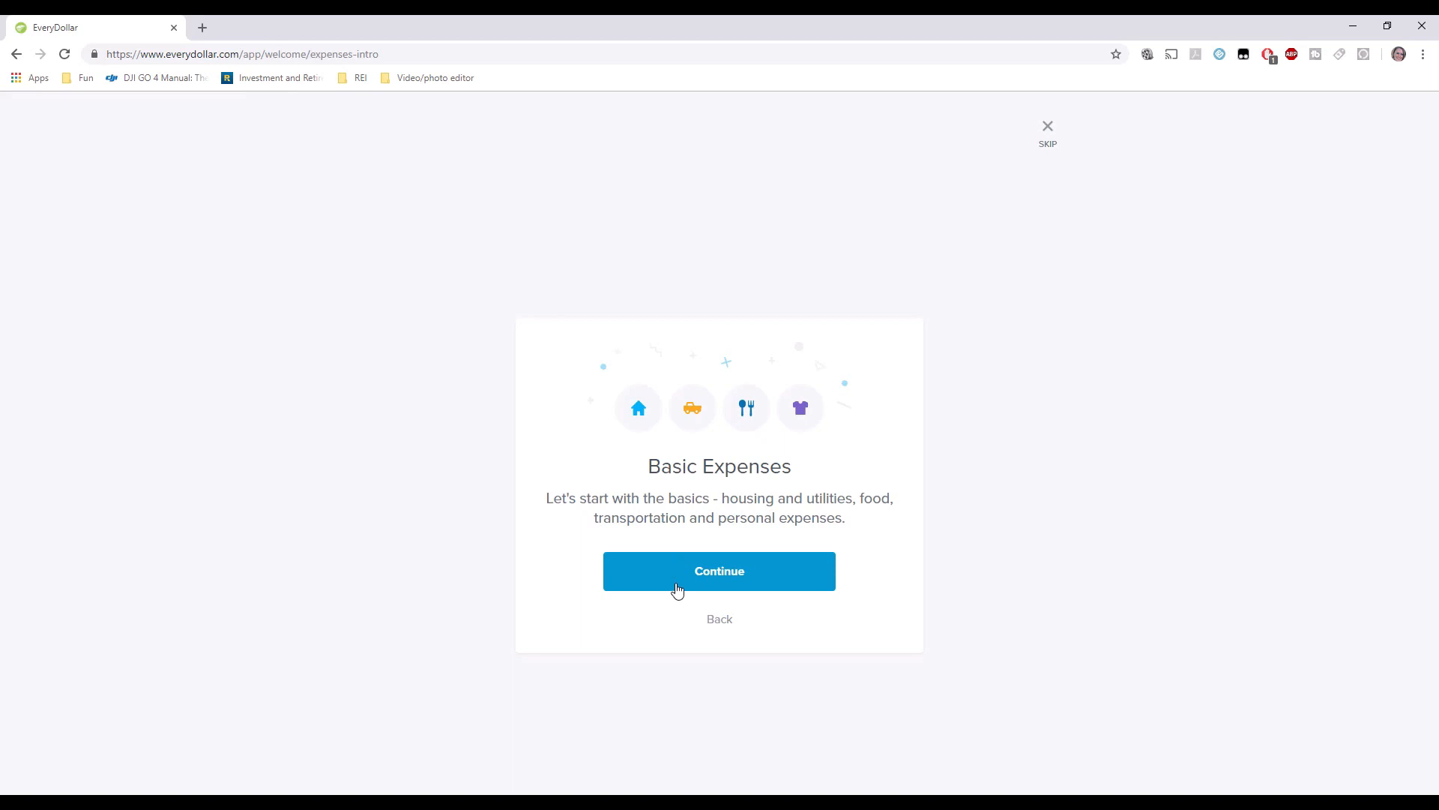
Rename Mortgage/Rent to Mortgage and plan it at $800.
{"action": "left_click", "coordinate": [668, 586]}
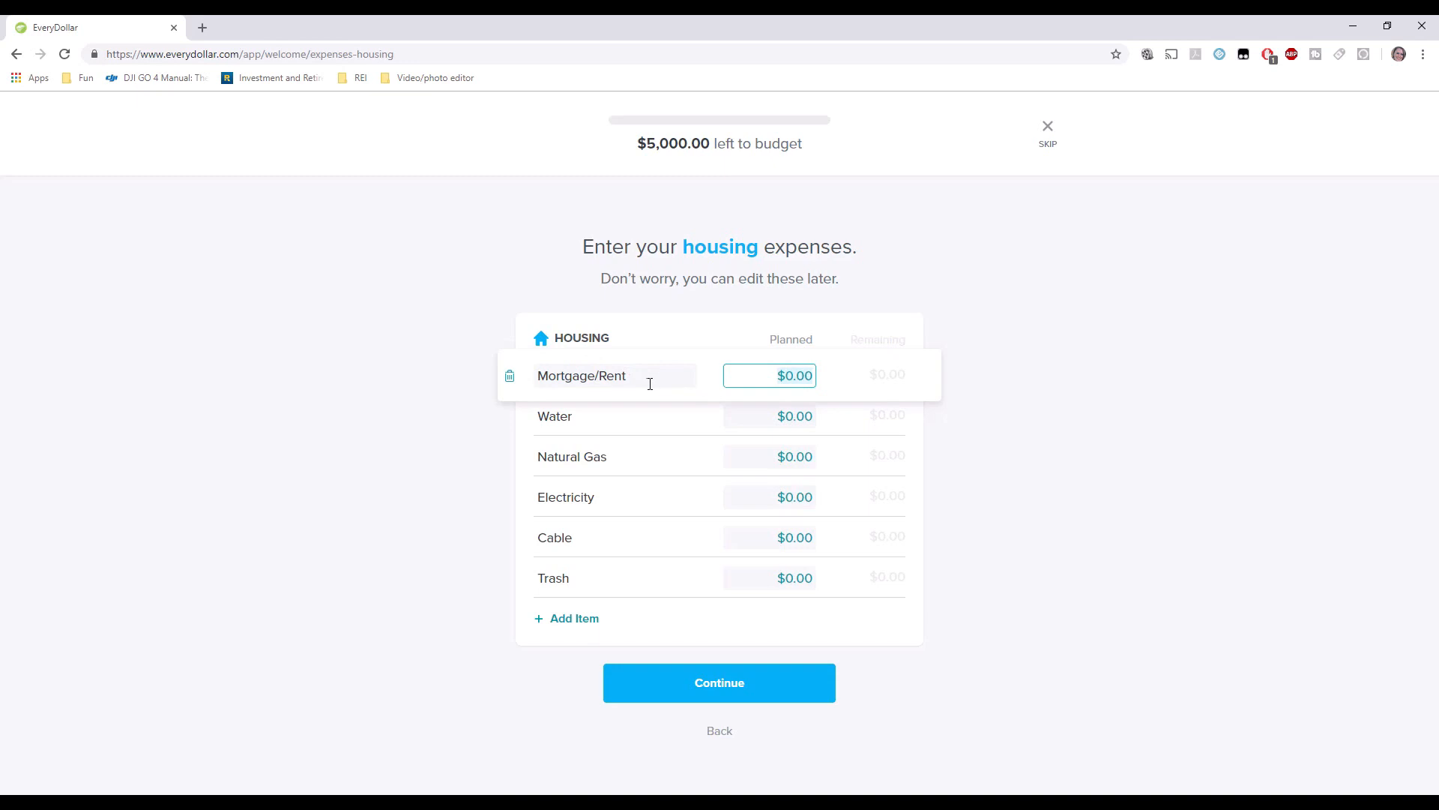
{"action": "left_click", "coordinate": [634, 376]}
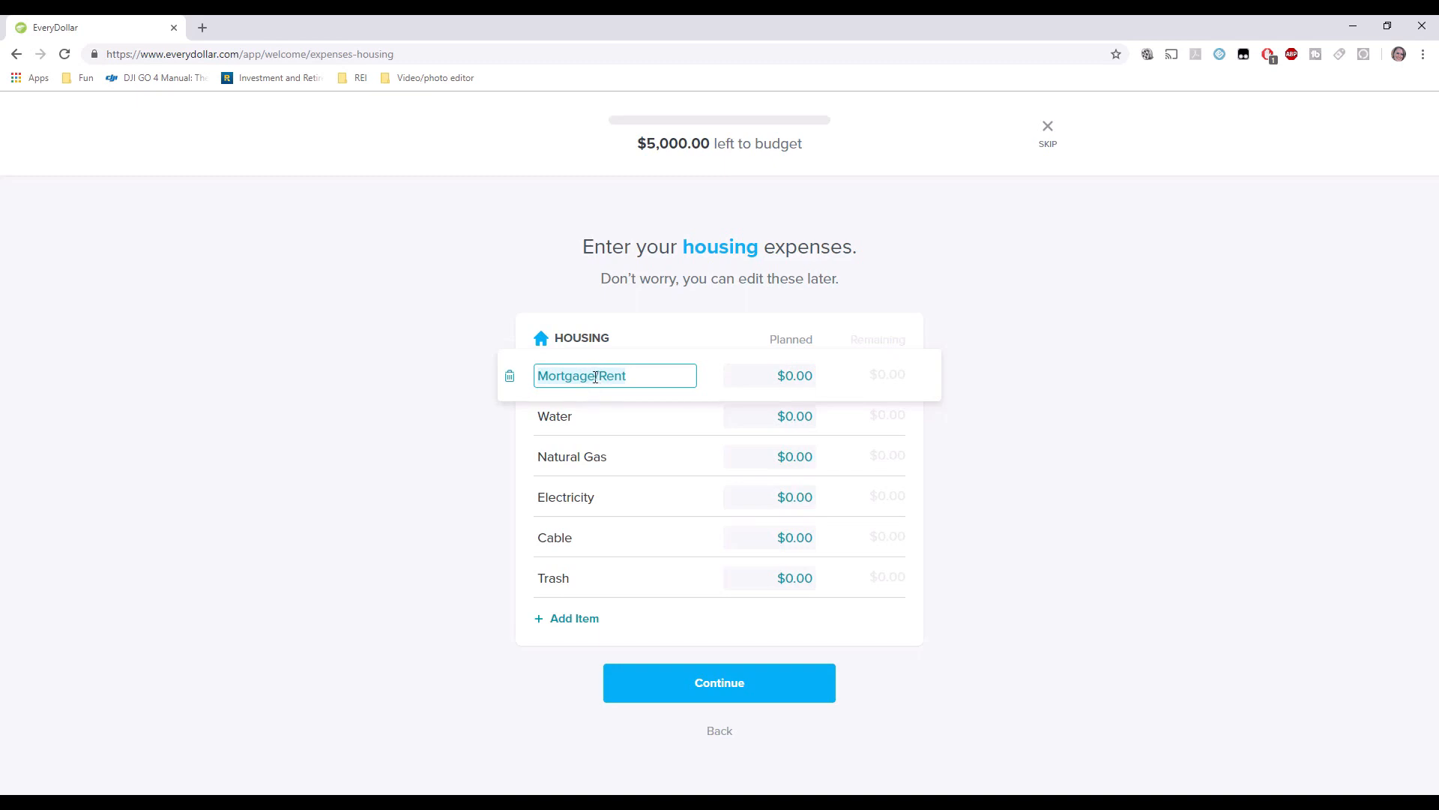
{"action": "left_click_drag", "start_coordinate": [634, 374], "coordinate": [597, 379]}
{"action": "key", "text": "BackSpace"}
{"action": "left_click", "coordinate": [773, 376]}
{"action": "type", "text": "8"}
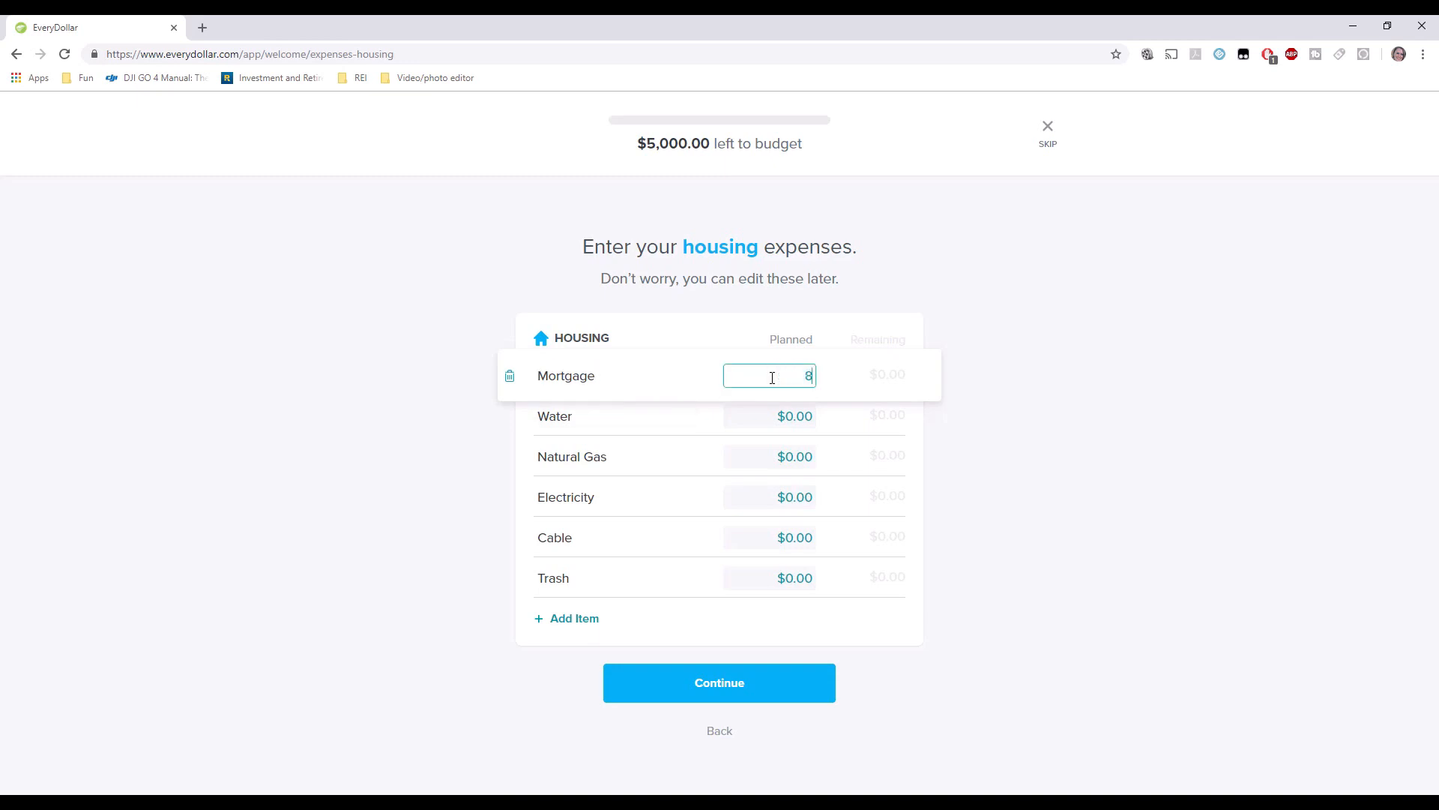
{"action": "type", "text": "00"}
{"action": "left_click", "coordinate": [616, 417]}
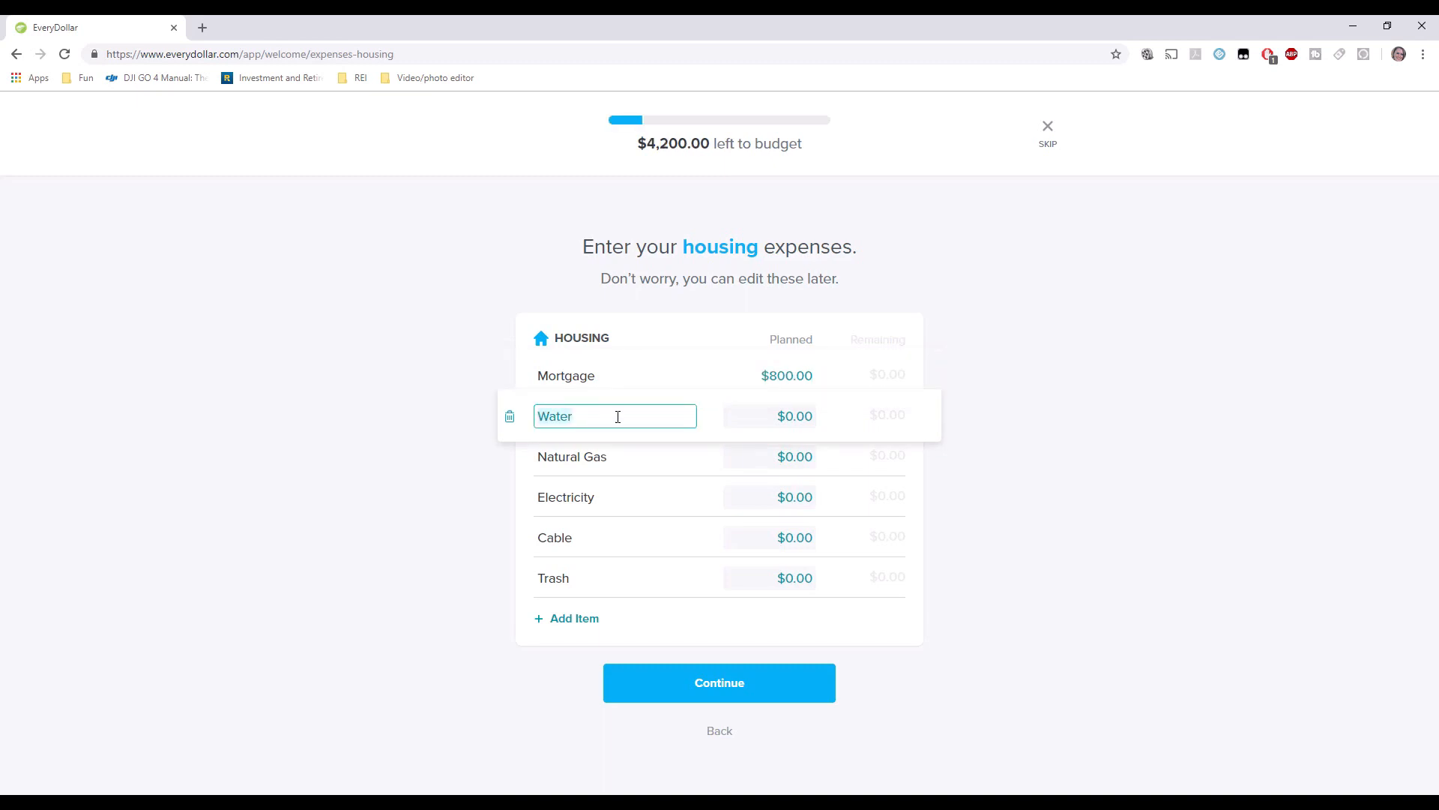
Plan Water at $50 and Natural Gas, Electricity and Trash at $20 each, deleting Cable.
{"action": "left_click", "coordinate": [770, 415]}
{"action": "type", "text": "5"}
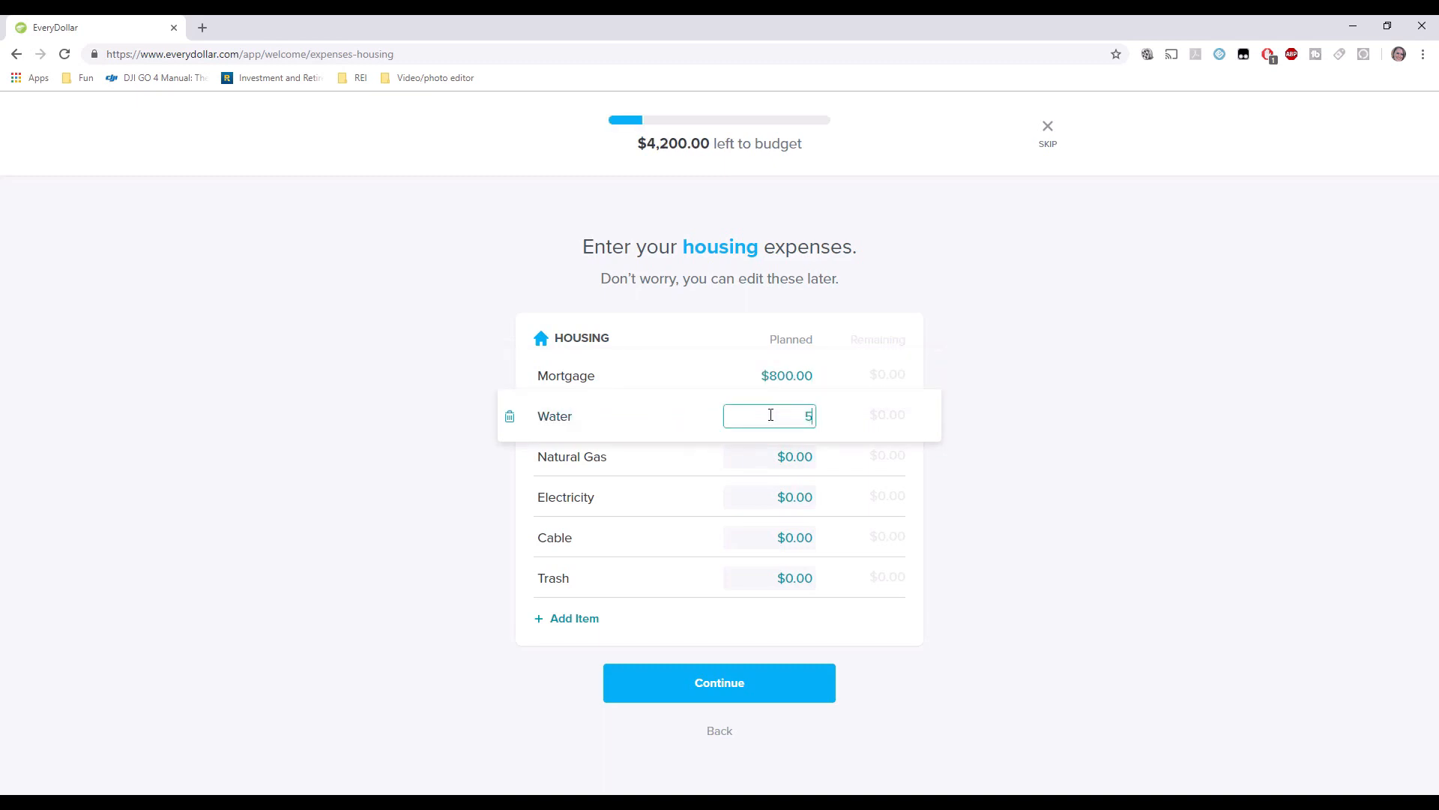
{"action": "type", "text": "0"}
{"action": "key", "text": "Tab"}
{"action": "key", "text": "Tab"}
{"action": "type", "text": "20"}
{"action": "key", "text": "Tab"}
{"action": "key", "text": "Tab"}
{"action": "type", "text": "20"}
{"action": "key", "text": "Tab"}
{"action": "key", "text": "Tab"}
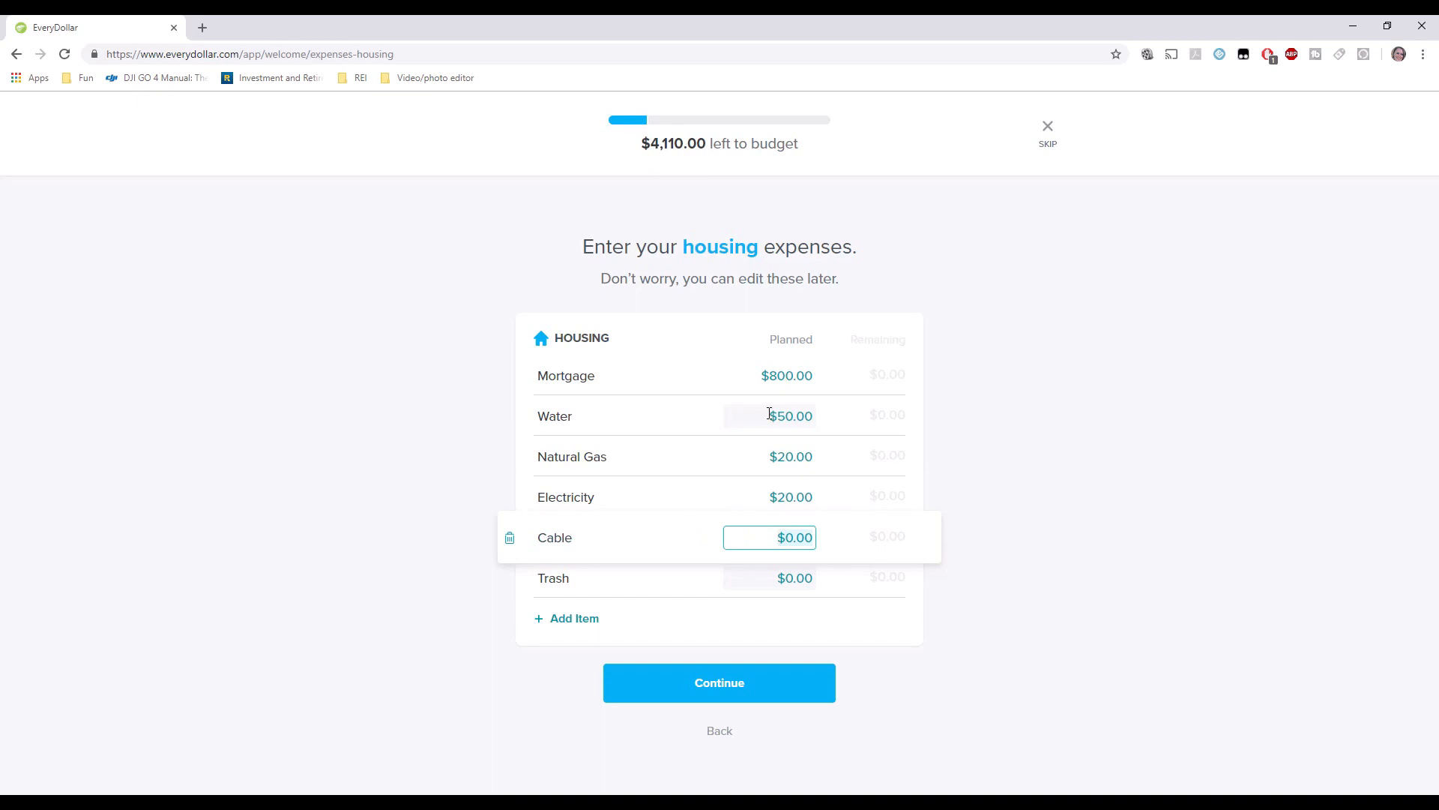
{"action": "left_click", "coordinate": [509, 539]}
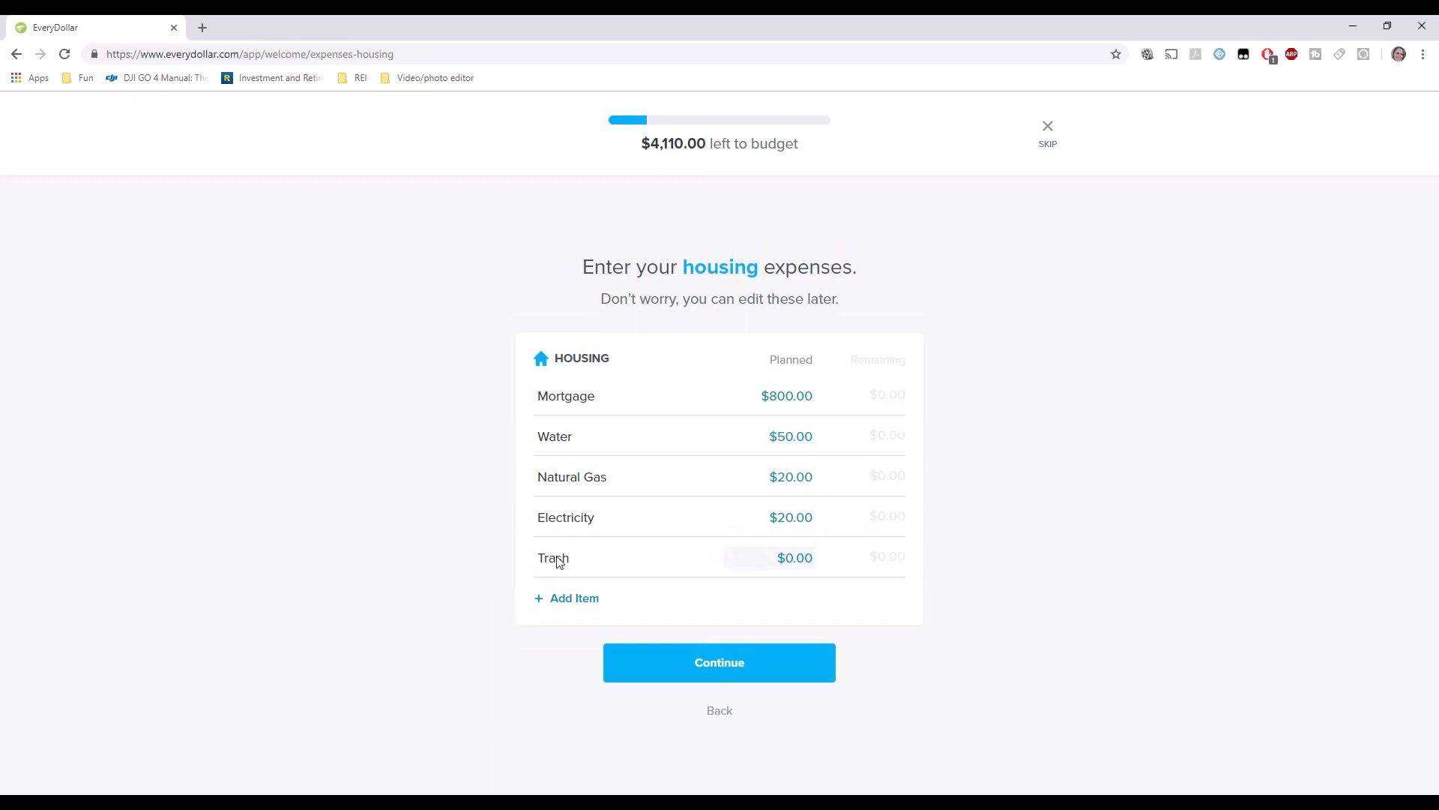
{"action": "left_click_drag", "start_coordinate": [790, 556], "coordinate": [834, 559]}
{"action": "type", "text": "20"}
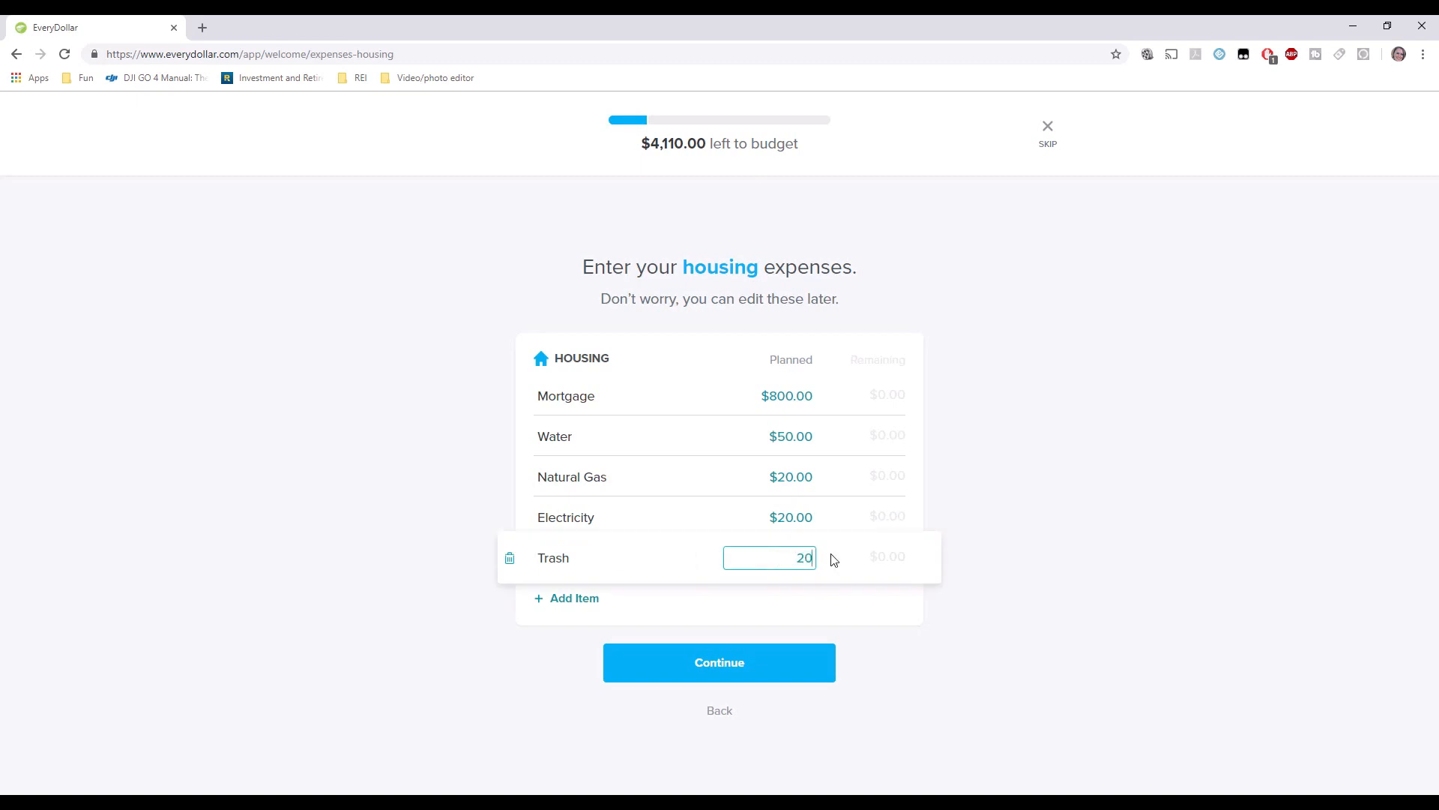
Add a new HOA housing line planned at $100.
{"action": "left_click", "coordinate": [585, 608]}
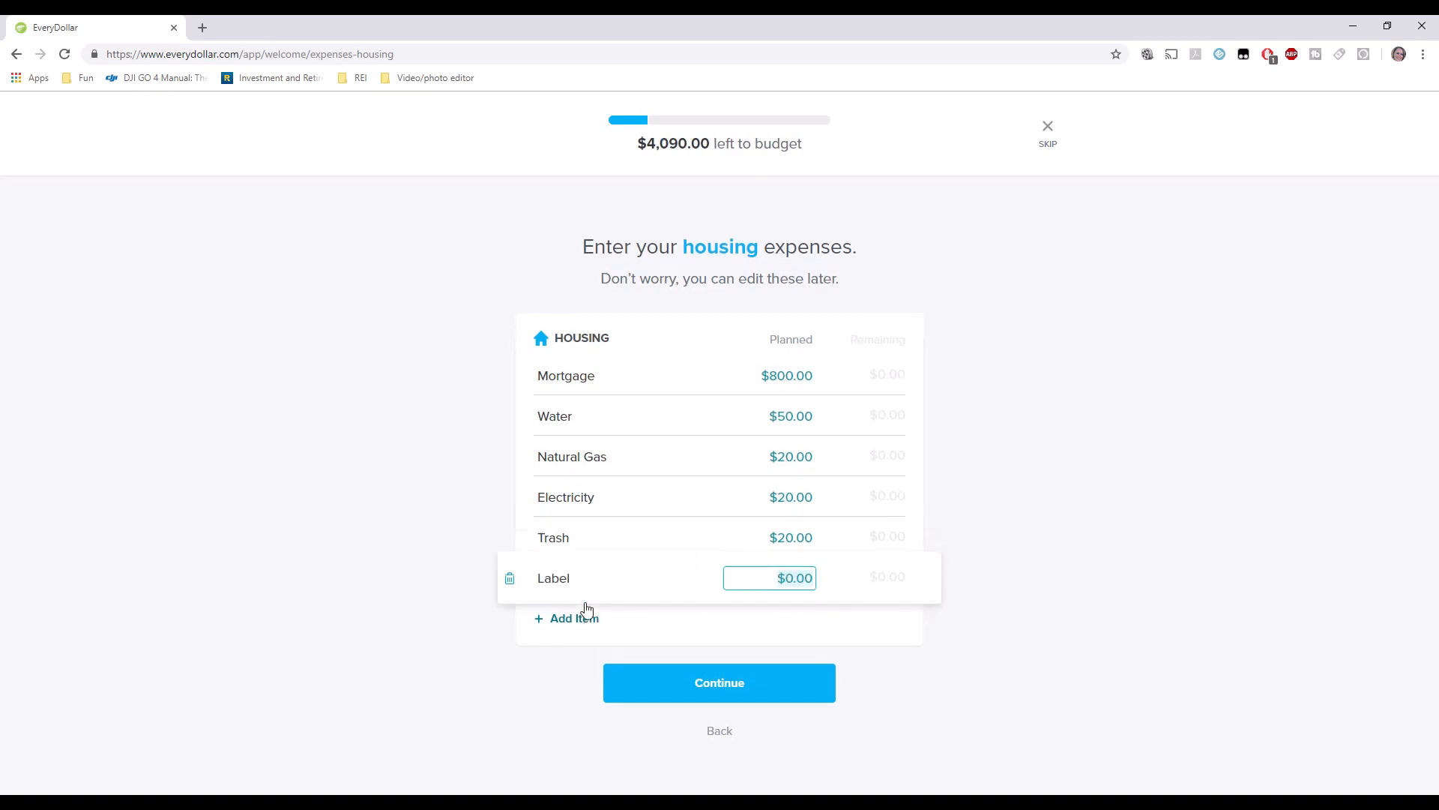
{"action": "left_click", "coordinate": [581, 576]}
{"action": "type", "text": "HOA"}
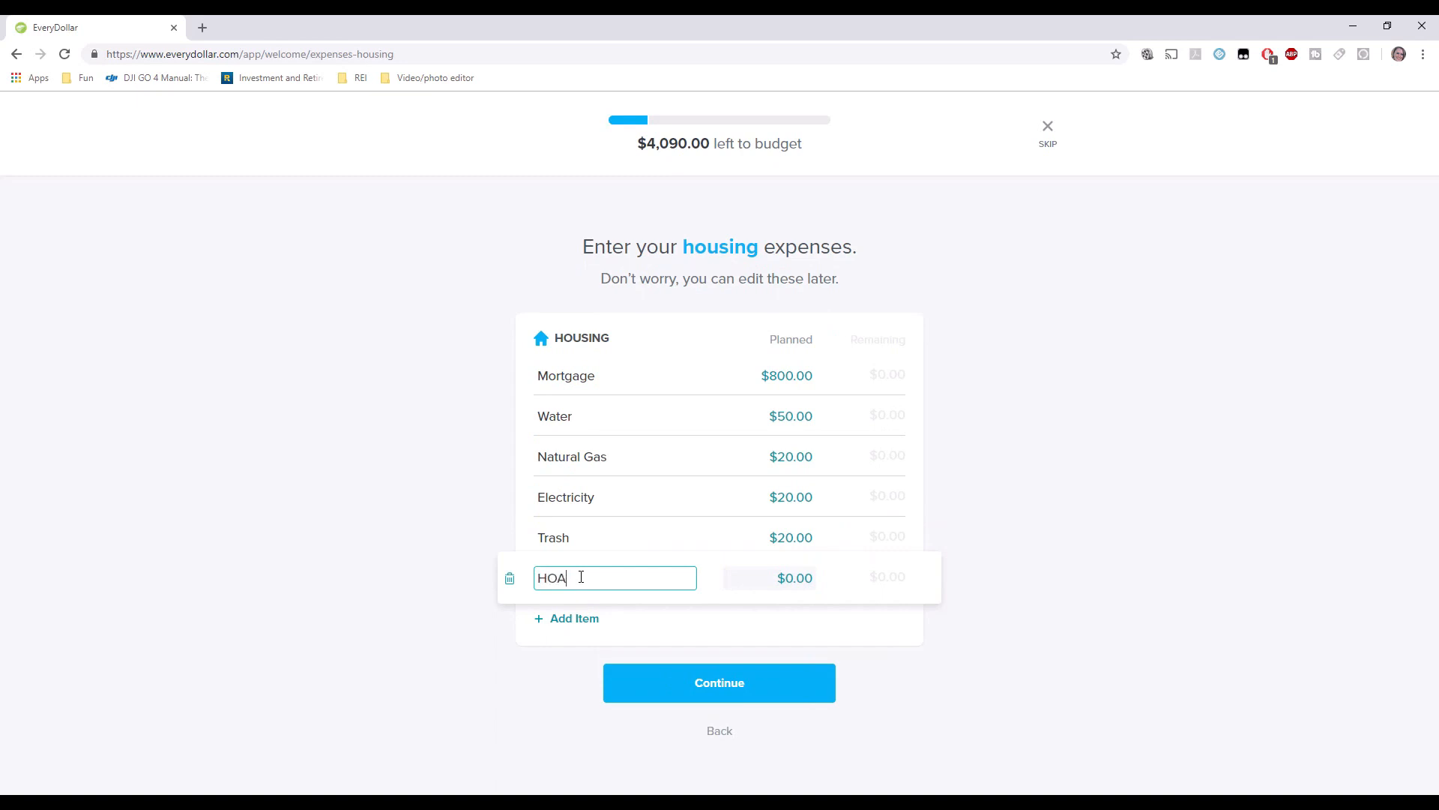
{"action": "key", "text": "Tab"}
{"action": "type", "text": "100"}
{"action": "key", "text": "Tab"}
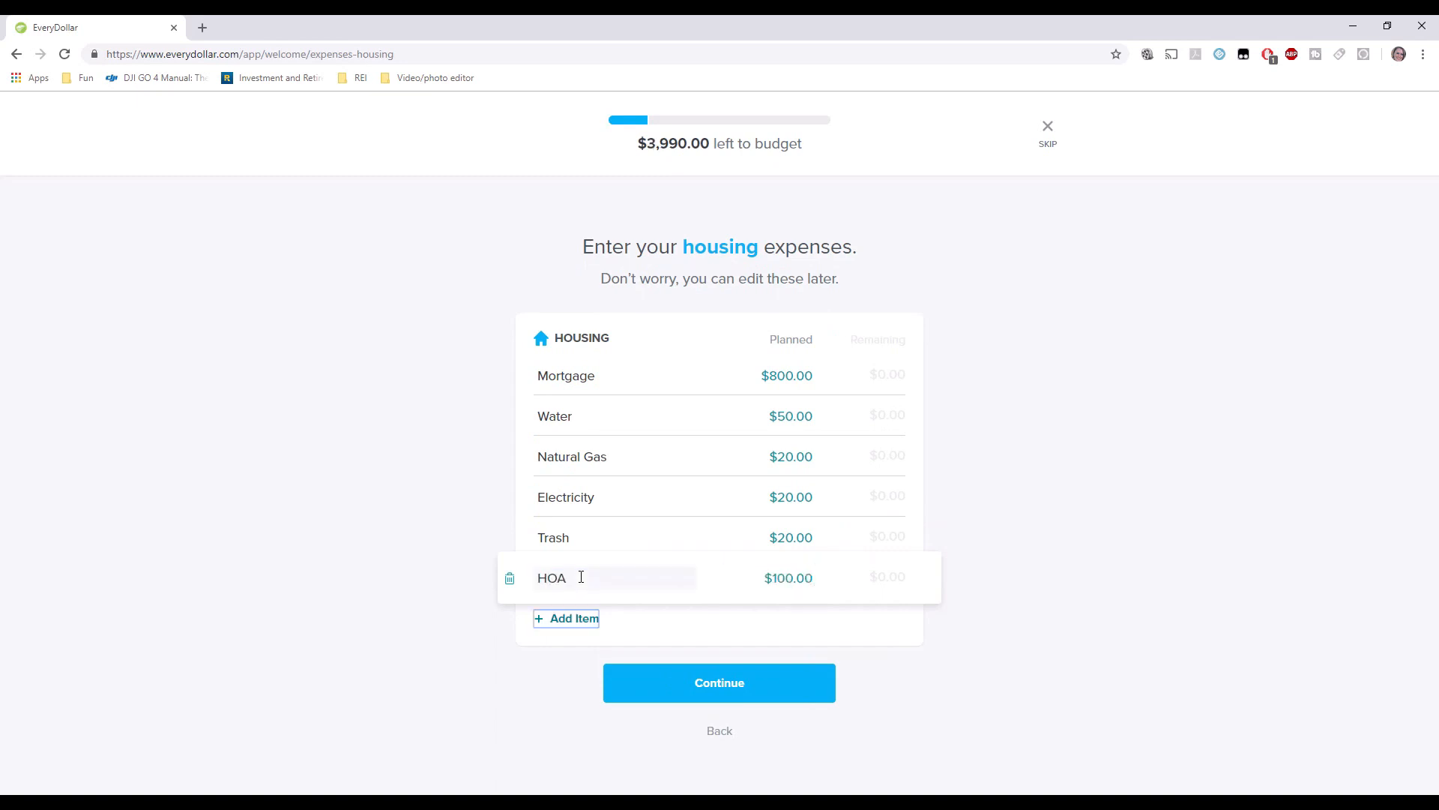
Add a Netflix housing line planned at $10.00.
{"action": "left_click", "coordinate": [570, 620]}
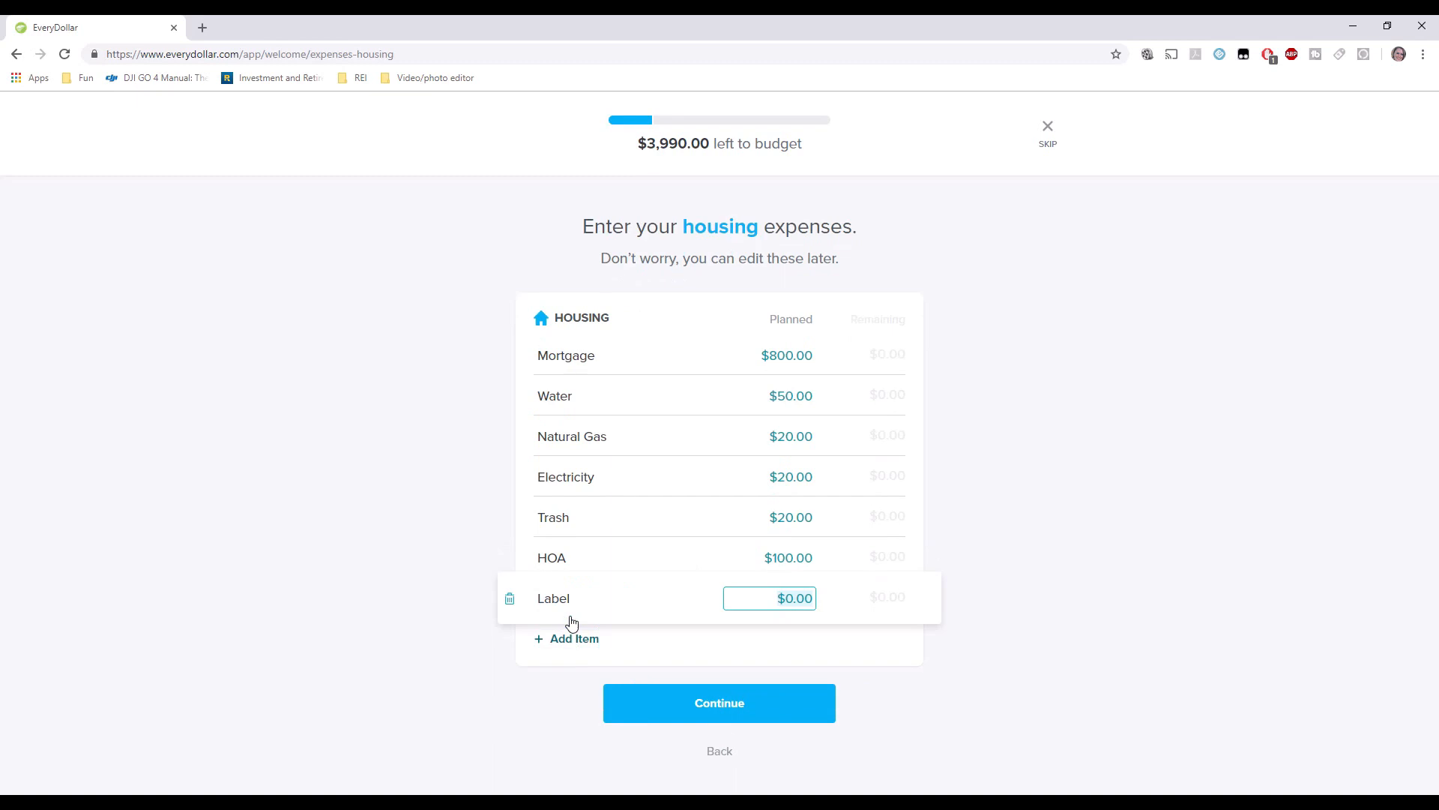
{"action": "type", "text": "Netflix"}
{"action": "left_click", "coordinate": [592, 598]}
{"action": "type", "text": "Netflix"}
{"action": "key", "text": "Tab"}
{"action": "type", "text": "1"}
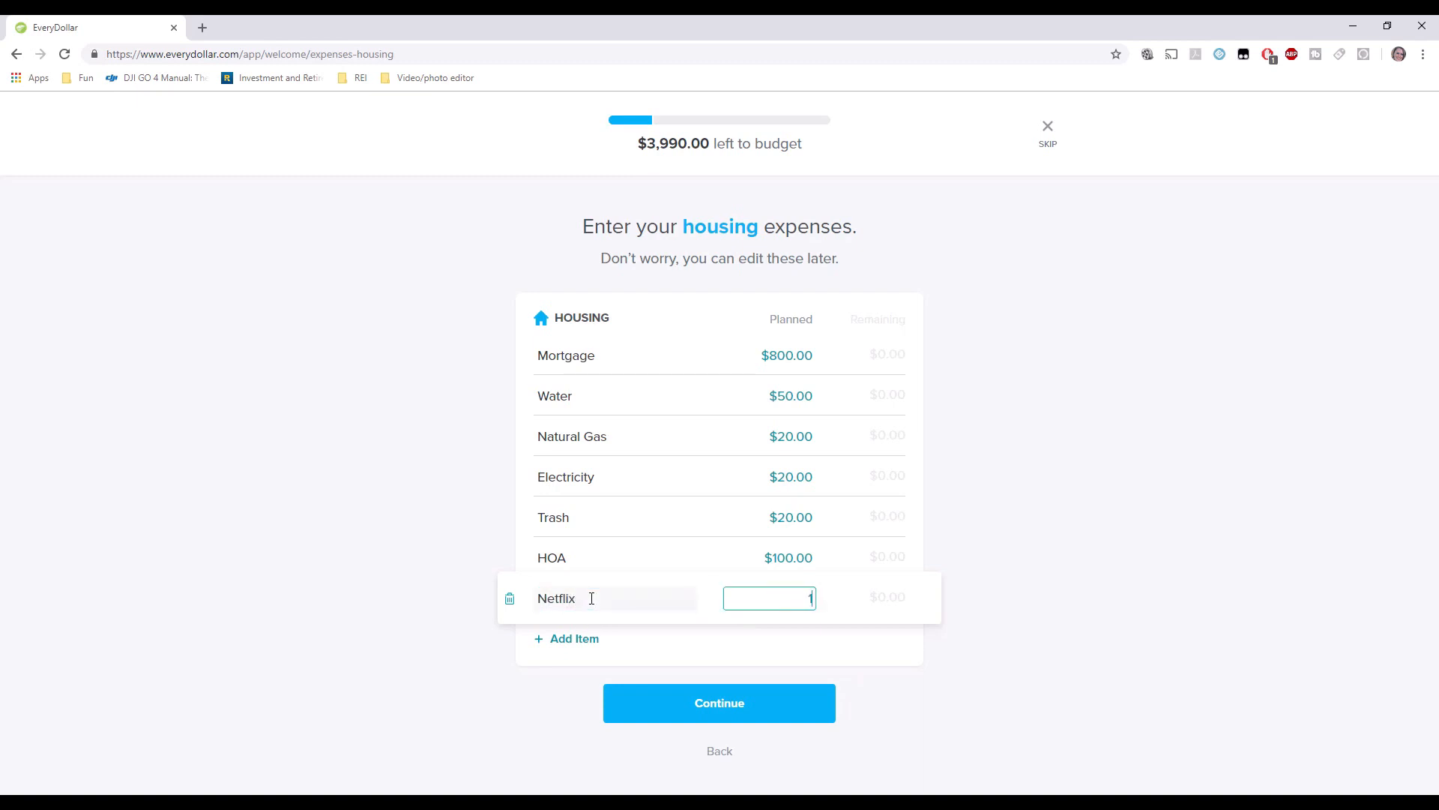
{"action": "type", "text": "0.00"}
{"action": "key", "text": "Tab"}
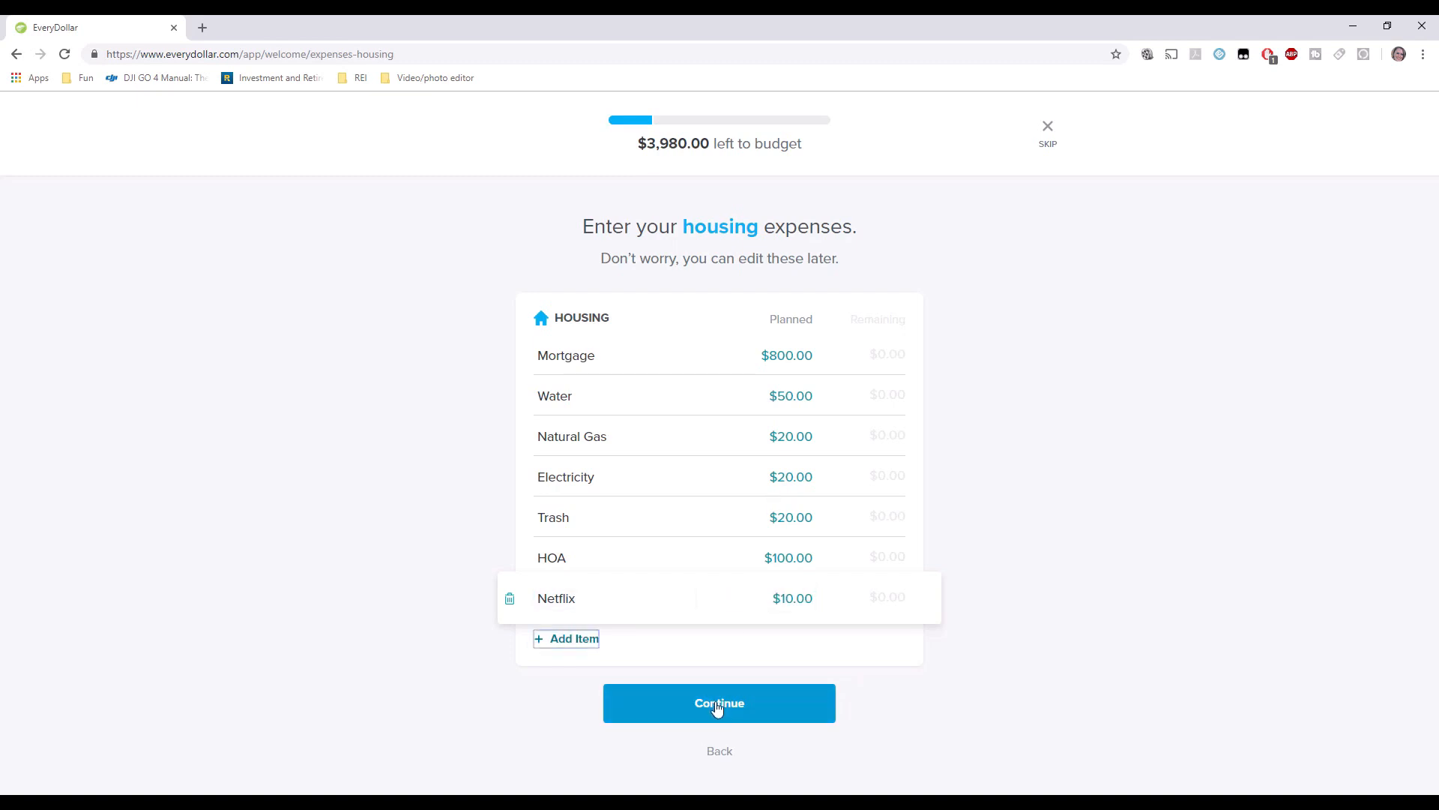
Rename Water to Water/Electricity and delete the separate Electricity line.
{"action": "left_click", "coordinate": [633, 468]}
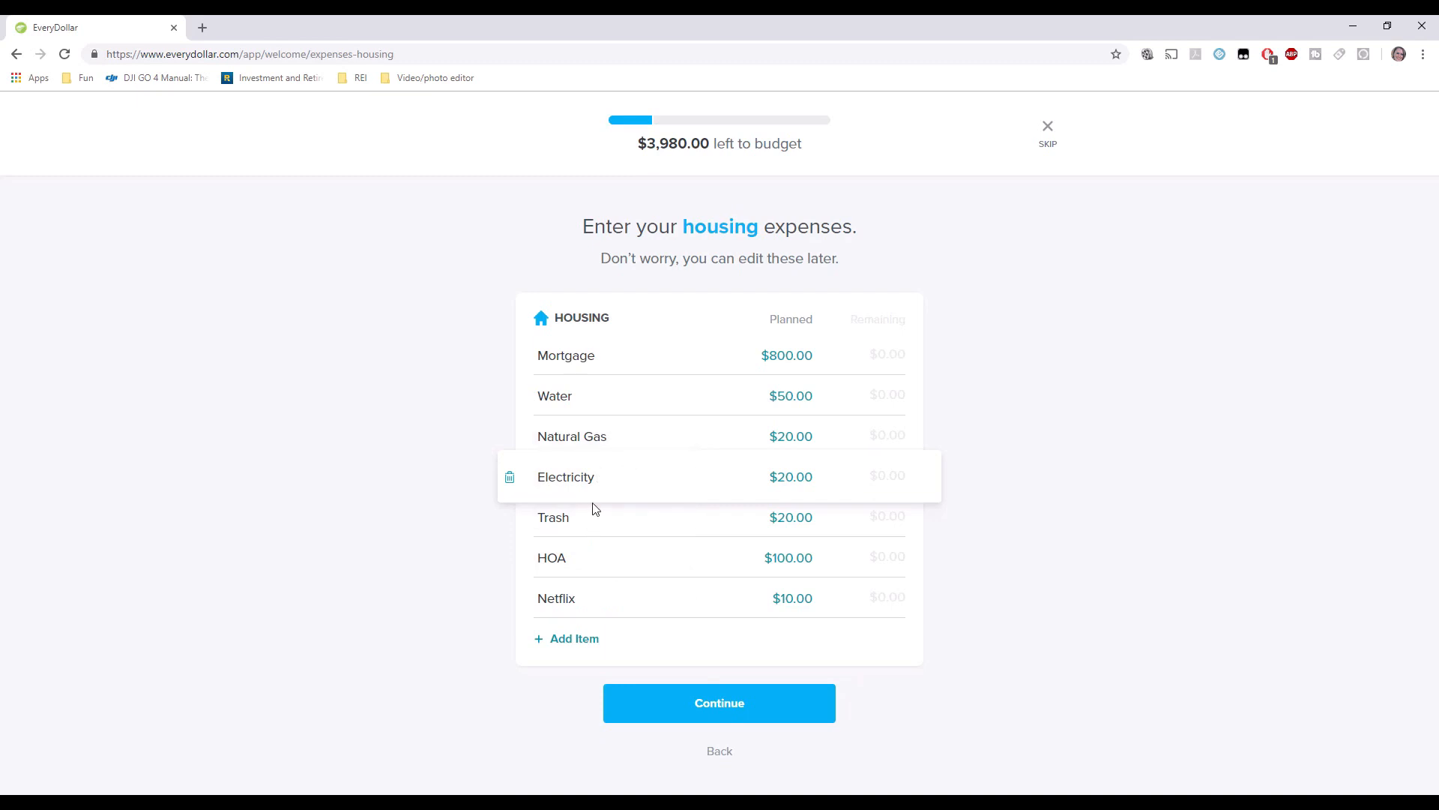
{"action": "left_click", "coordinate": [591, 395]}
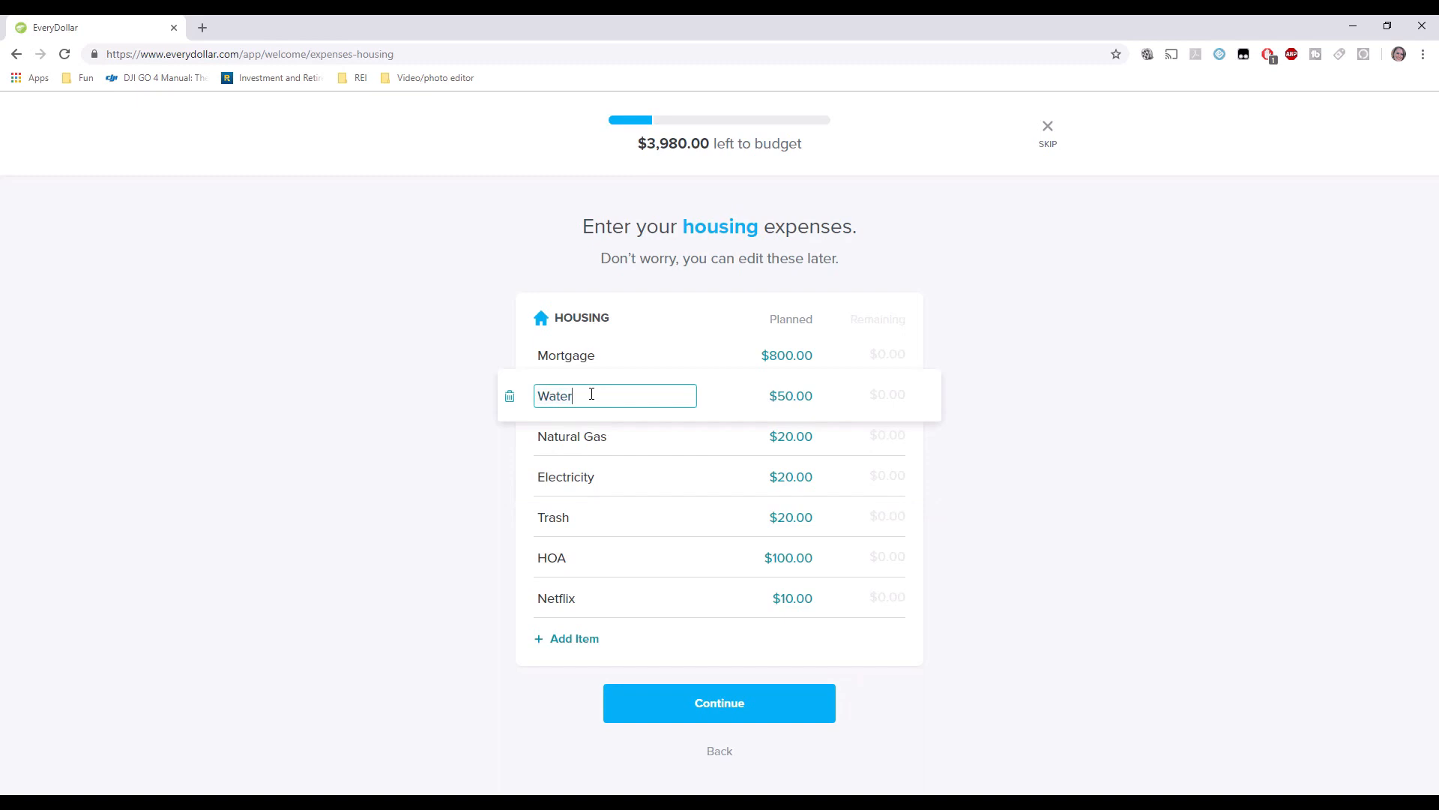
{"action": "type", "text": "/Electricity"}
{"action": "left_click", "coordinate": [526, 483]}
{"action": "left_click", "coordinate": [512, 481]}
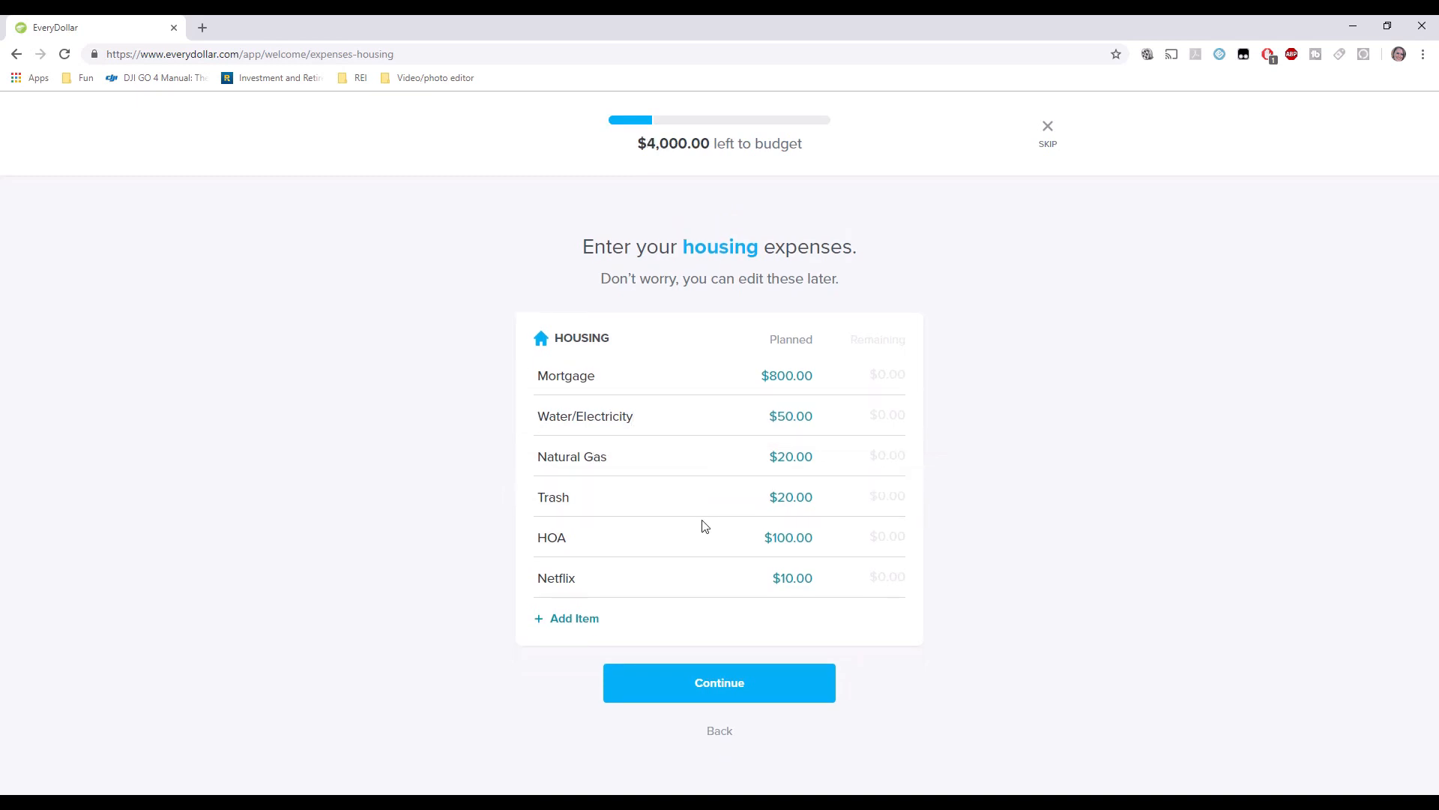
{"action": "left_click", "coordinate": [731, 684]}
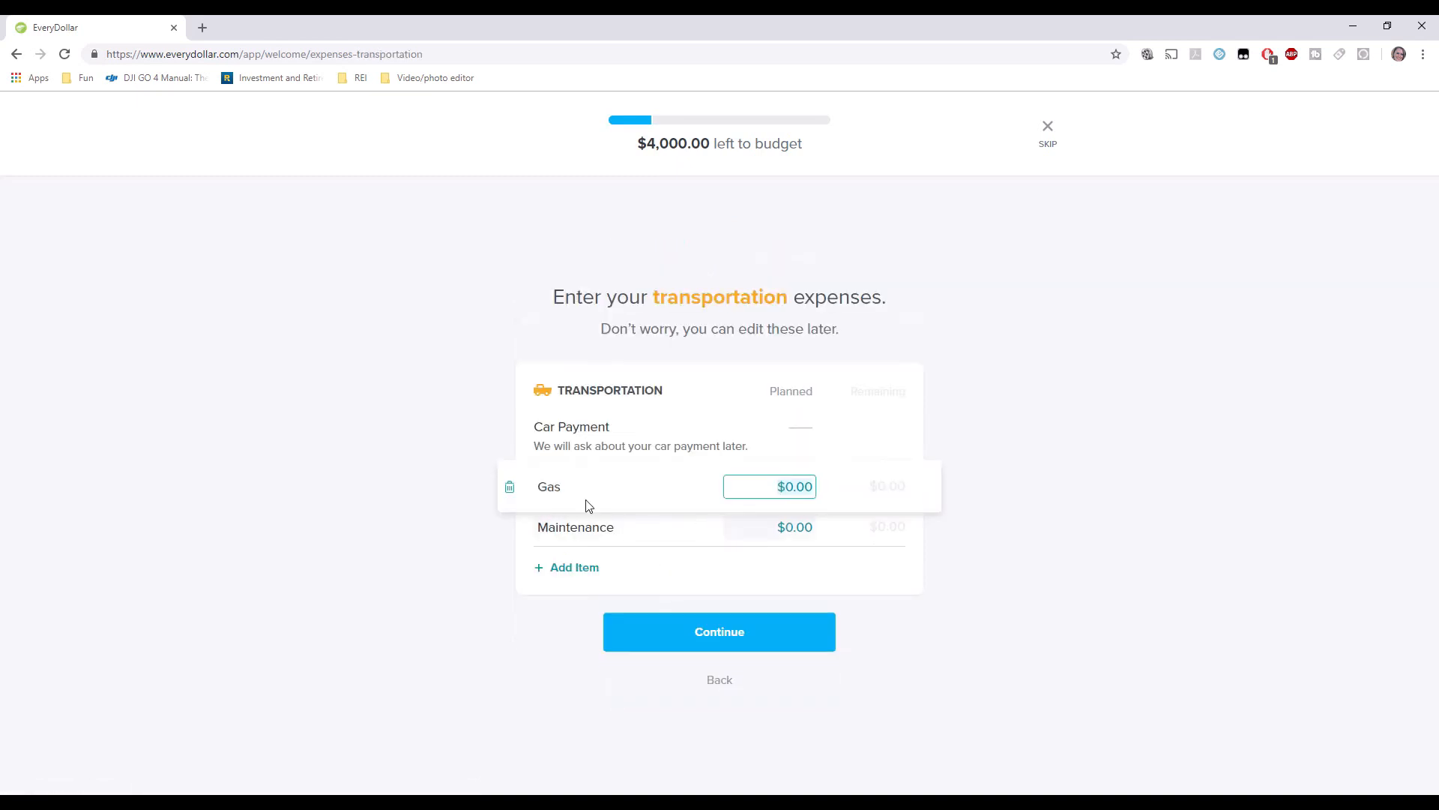
Plan transportation with Gas at $150 and Maintenance at $20.
{"action": "type", "text": "150.00"}
{"action": "key", "text": "Tab"}
{"action": "key", "text": "Tab"}
{"action": "type", "text": "2"}
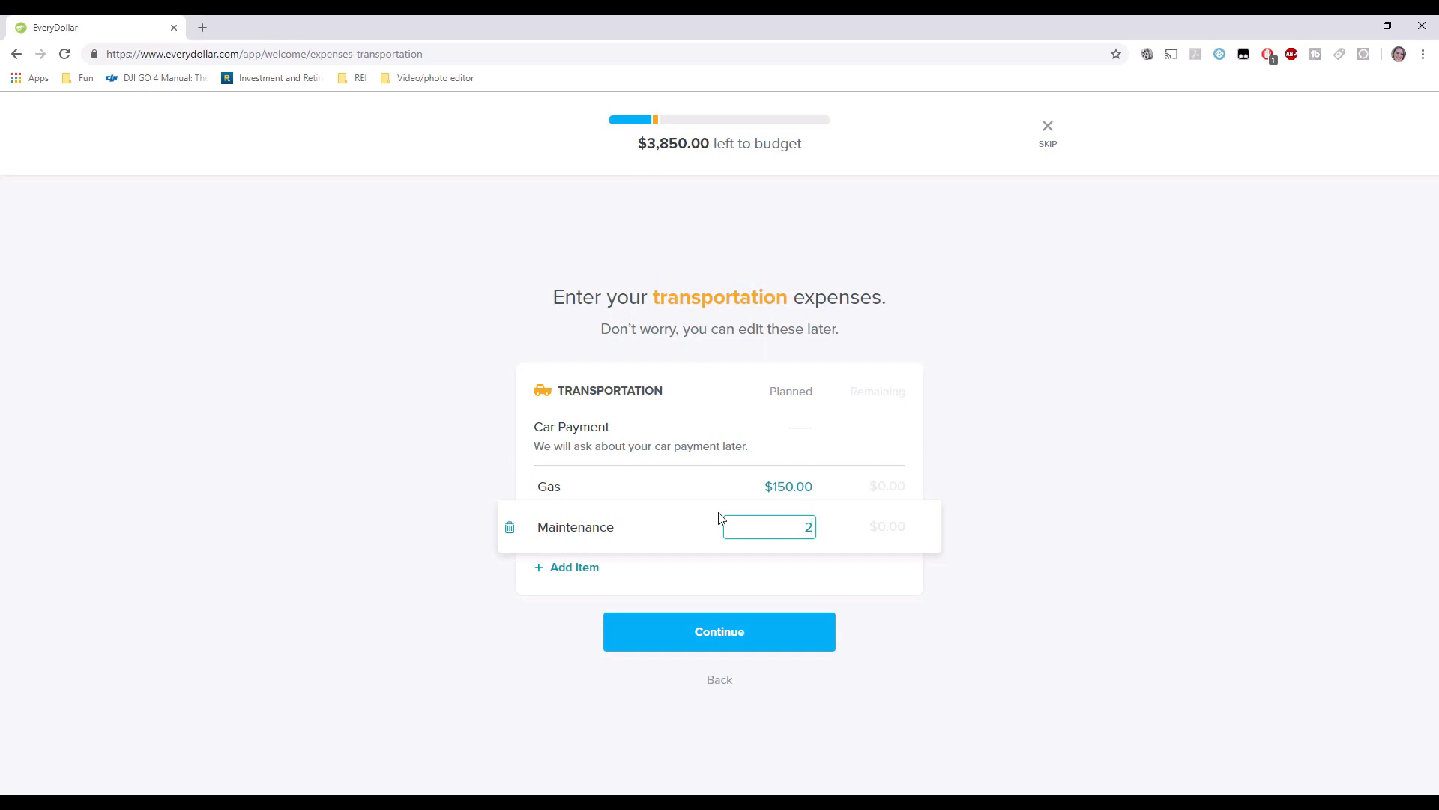
{"action": "type", "text": "0.00"}
{"action": "key", "text": "Tab"}
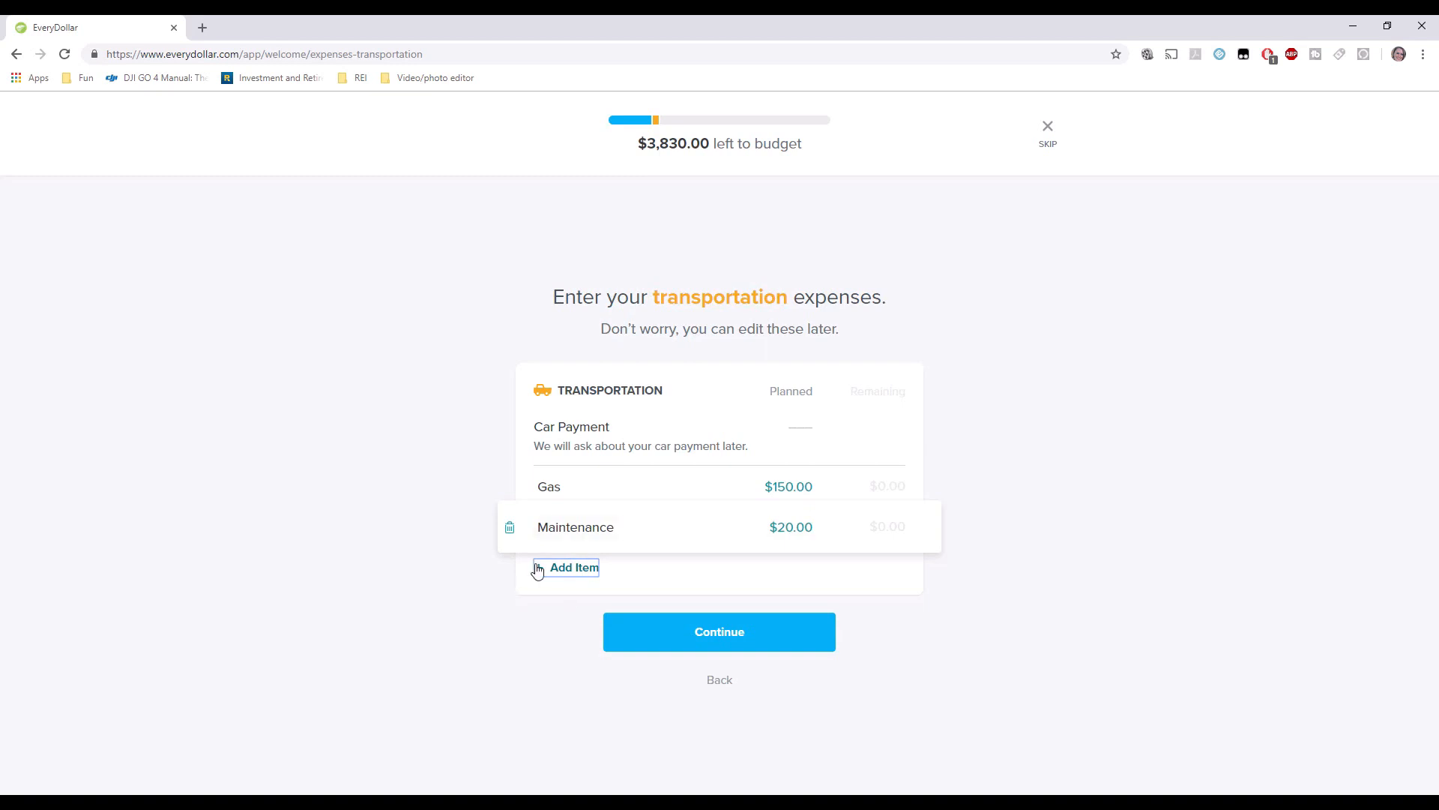
Plan food with Groceries at $500 and Restaurants at $100.
{"action": "left_click", "coordinate": [676, 629]}
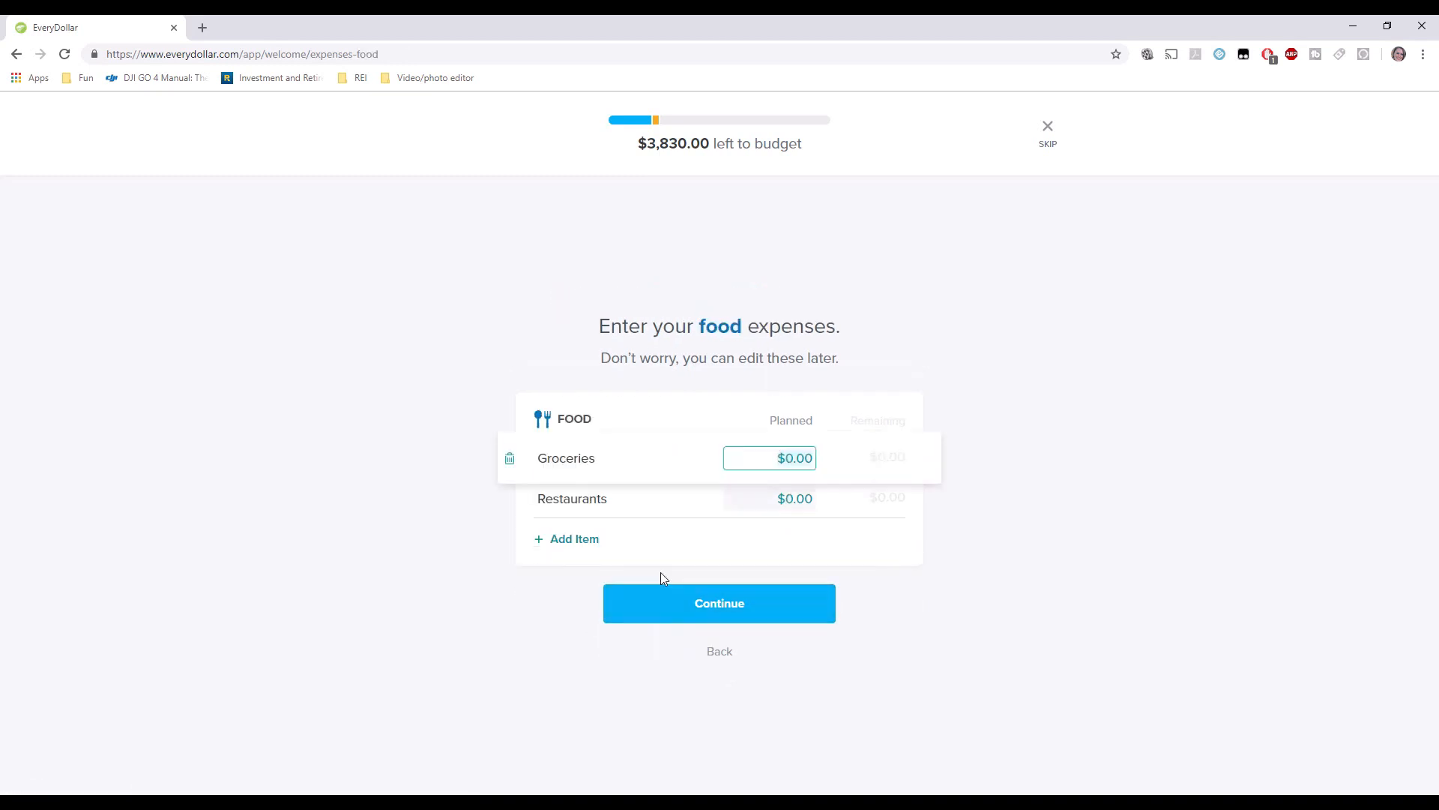
{"action": "type", "text": "500.00"}
{"action": "key", "text": "Tab"}
{"action": "key", "text": "Tab"}
{"action": "type", "text": "100"}
{"action": "key", "text": "Tab"}
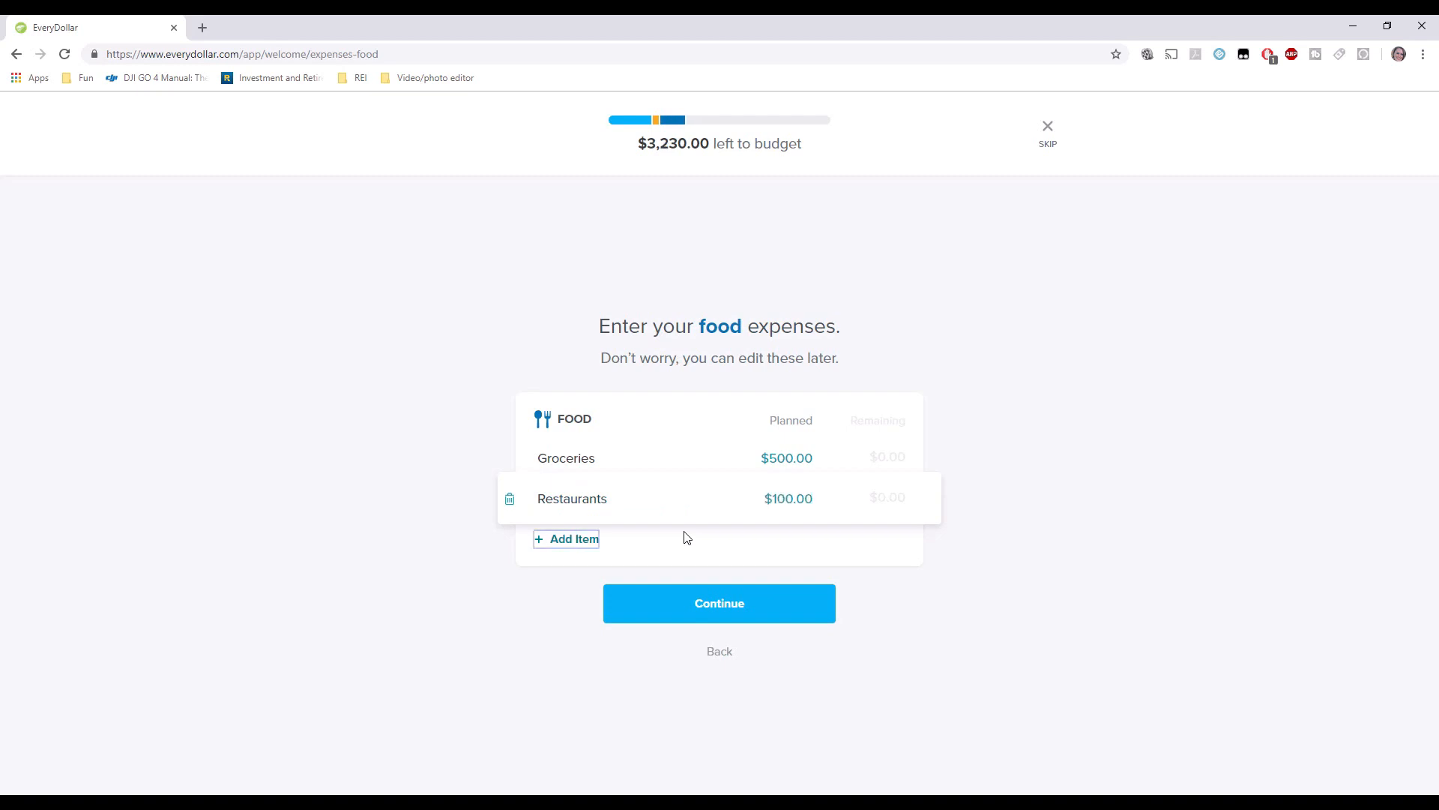
{"action": "left_click", "coordinate": [703, 620]}
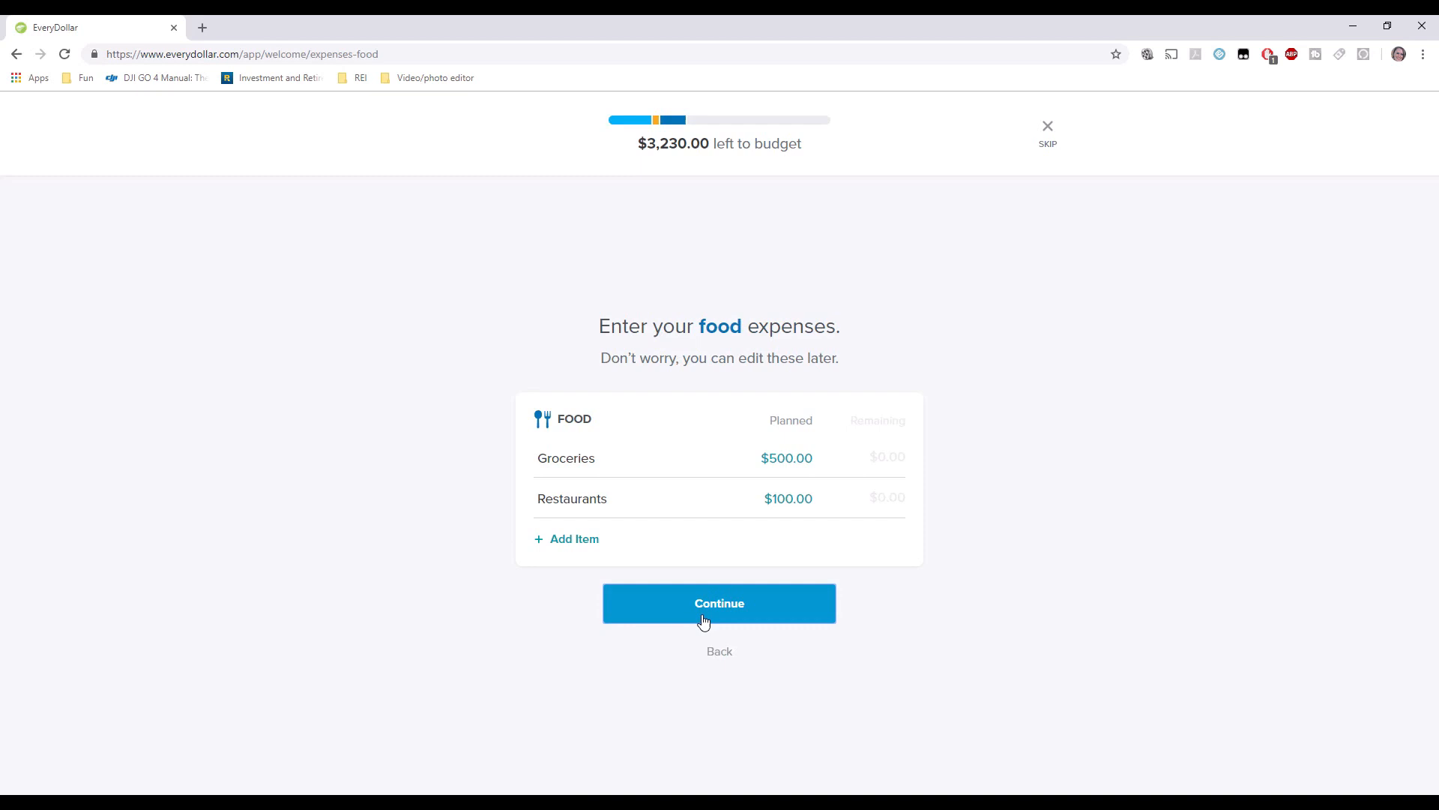
Plan Clothing $40, Phone $100, Fun Money $150 and Hair/Cosmetics $50, deleting Subscriptions.
{"action": "type", "text": "4"}
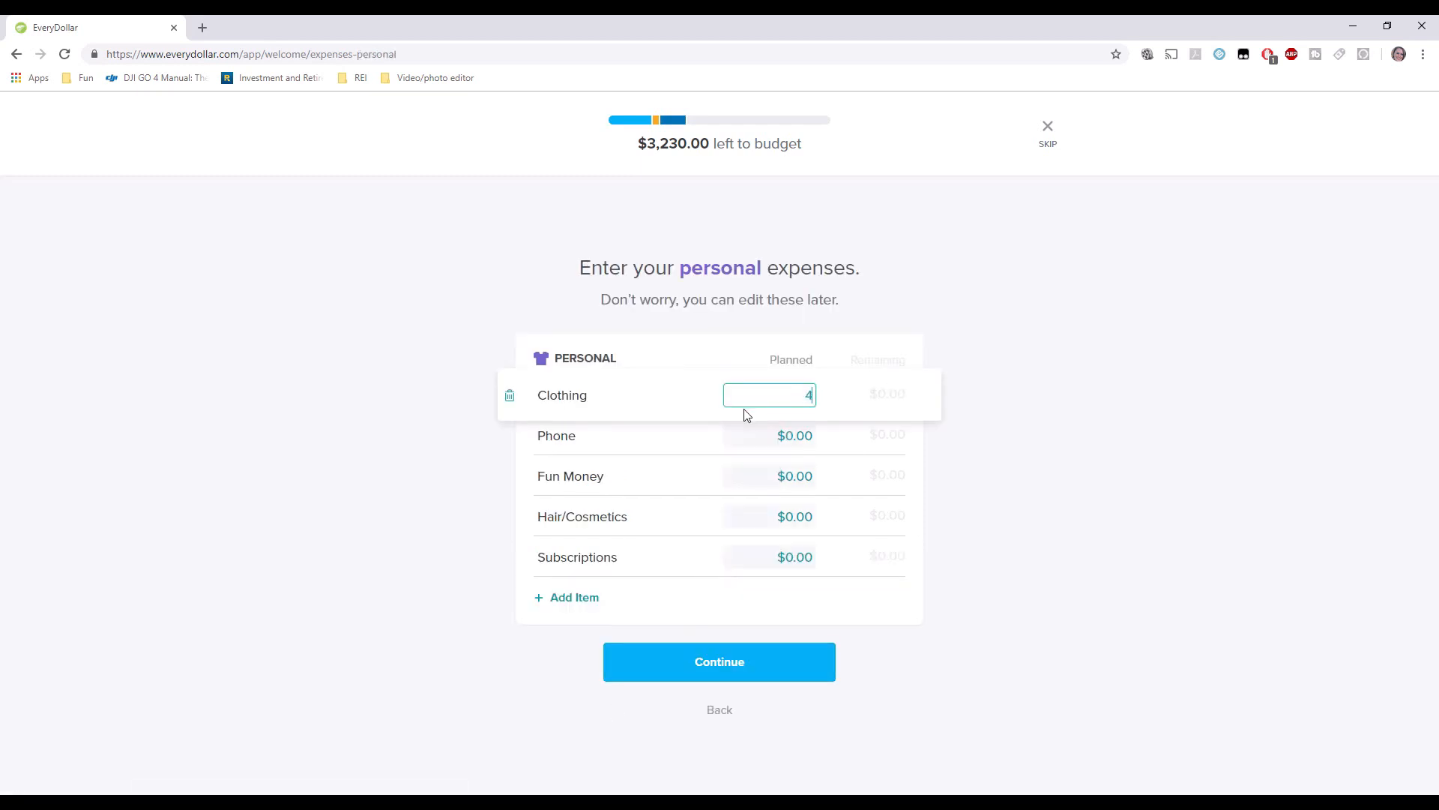
{"action": "type", "text": "0"}
{"action": "key", "text": "Tab"}
{"action": "key", "text": "Tab"}
{"action": "type", "text": "100"}
{"action": "key", "text": "Tab"}
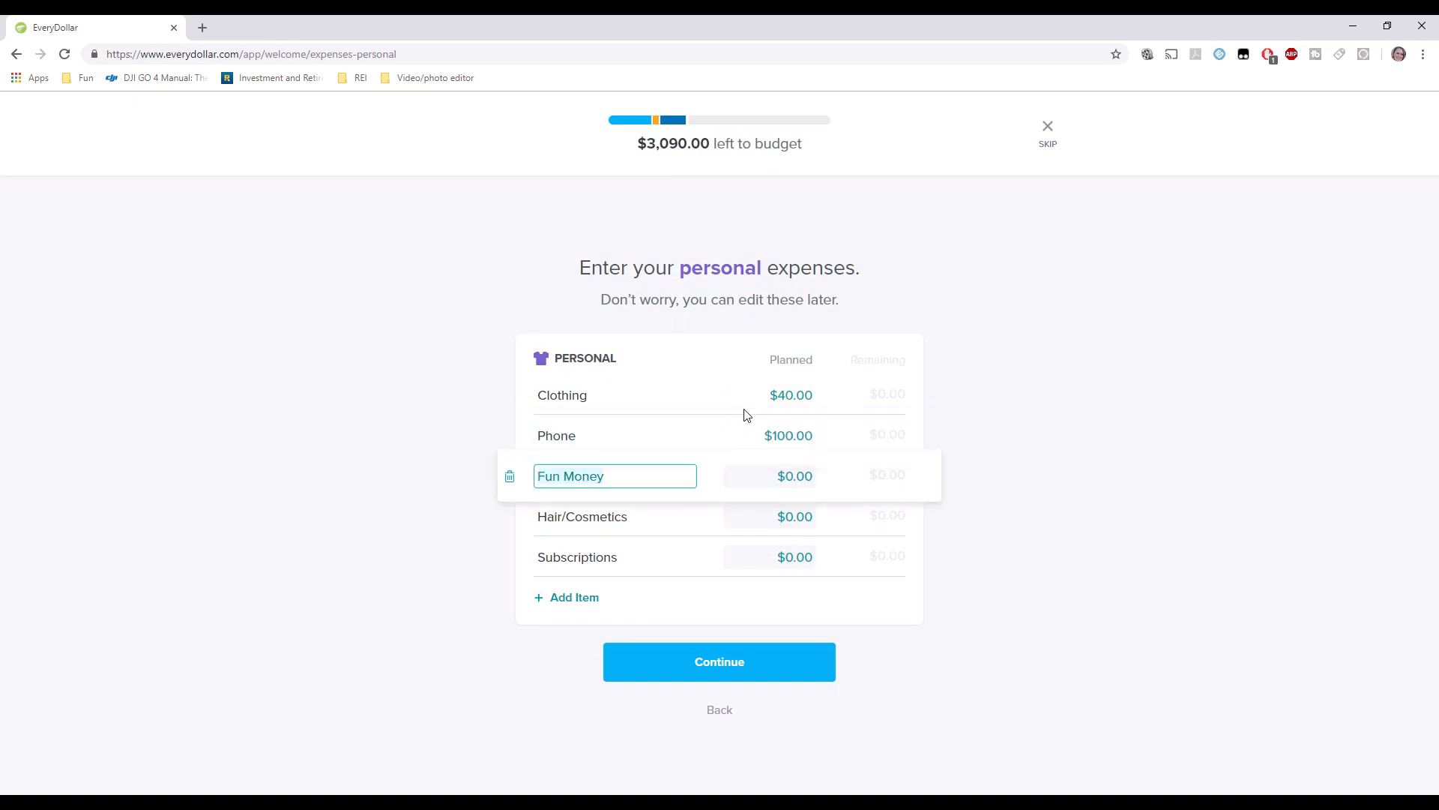
{"action": "key", "text": "Tab"}
{"action": "type", "text": "1"}
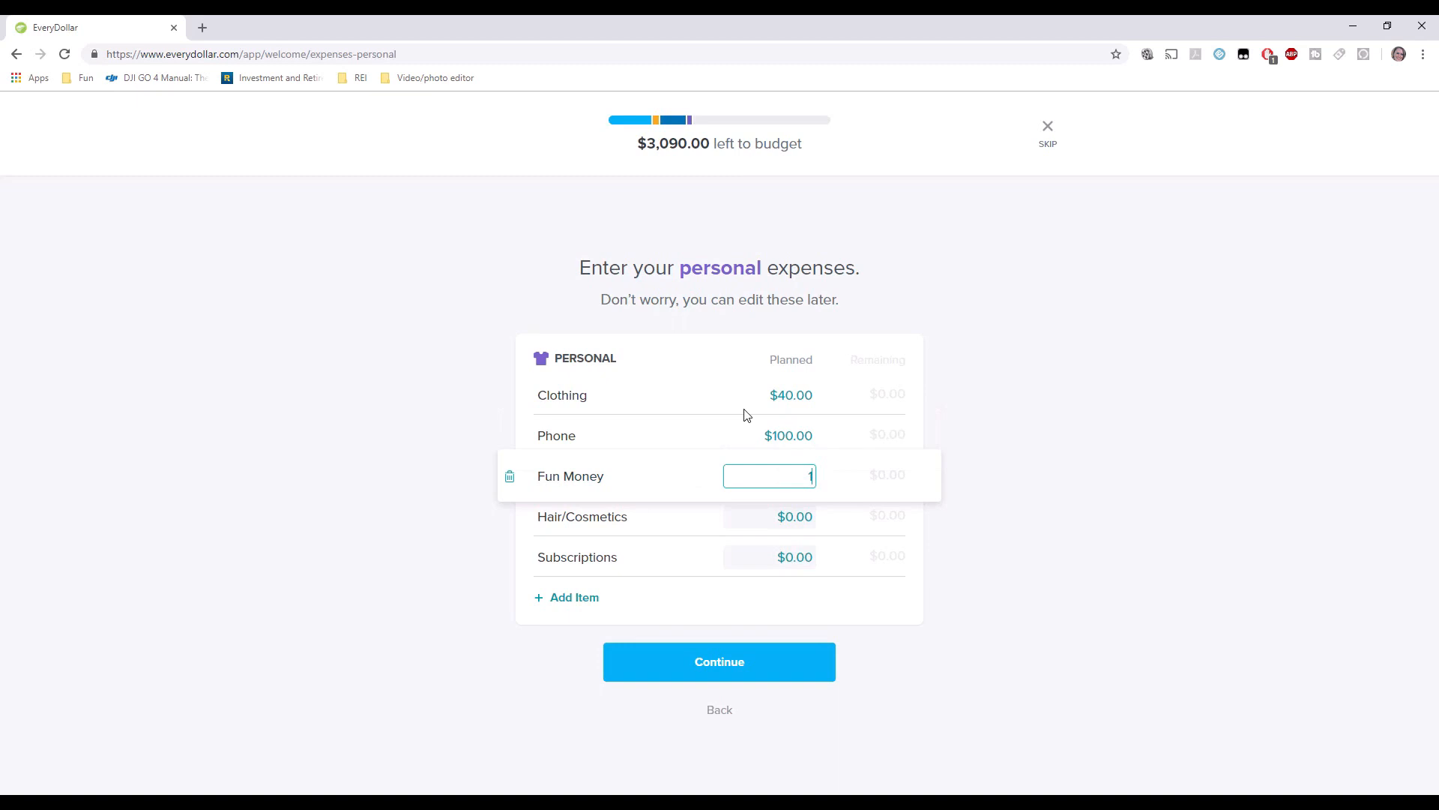
{"action": "type", "text": "50"}
{"action": "key", "text": "Tab"}
{"action": "key", "text": "Tab"}
{"action": "type", "text": "5"}
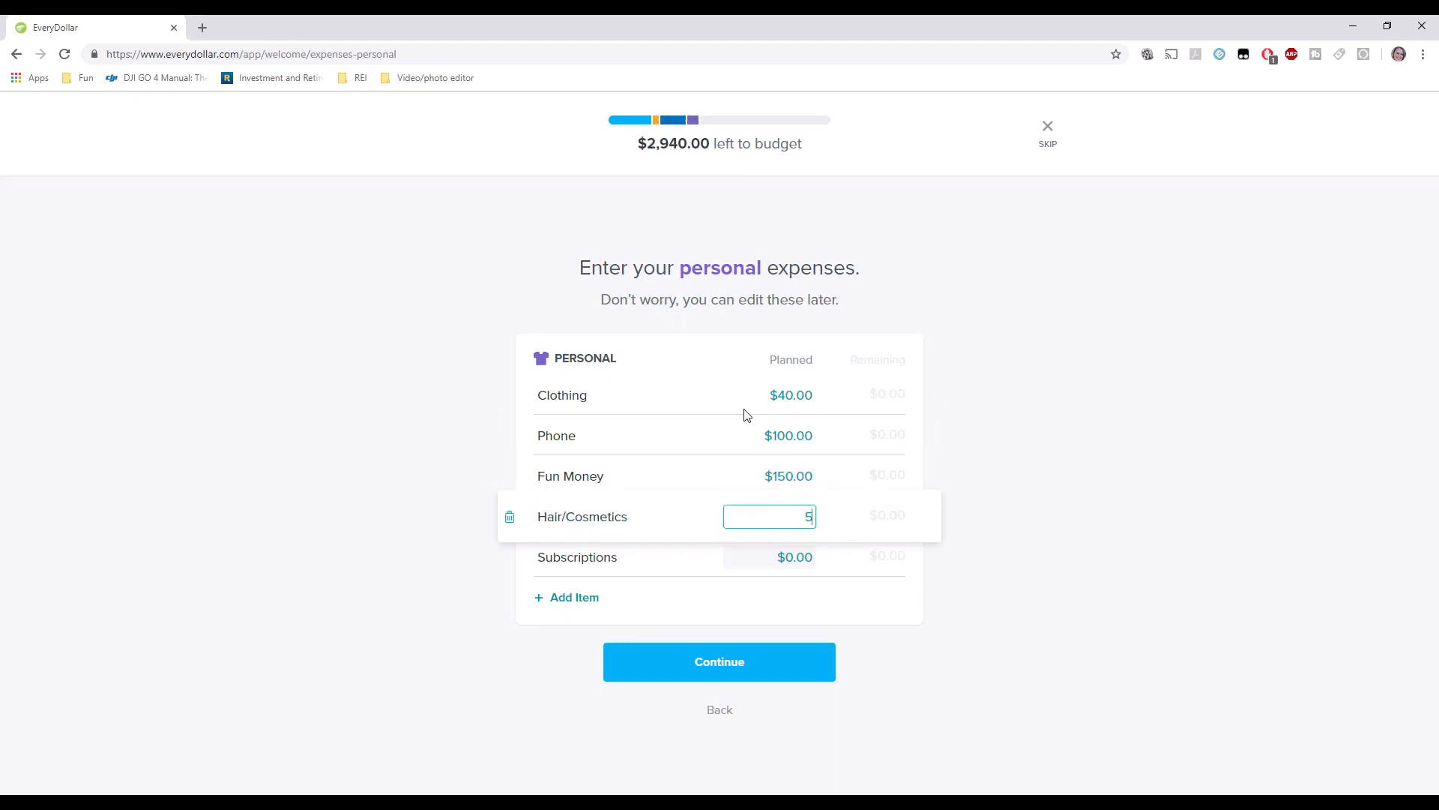
{"action": "type", "text": "0"}
{"action": "key", "text": "Tab"}
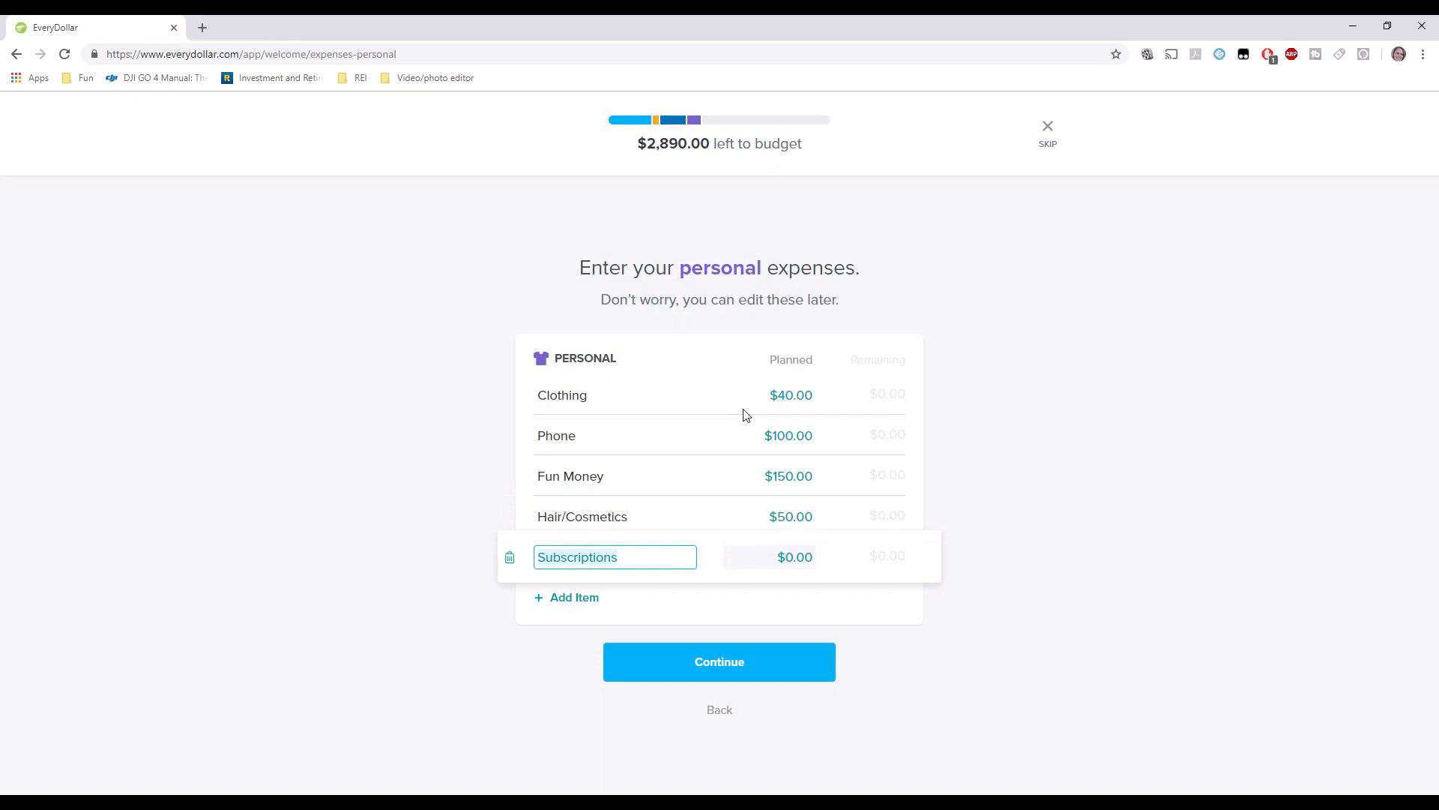
{"action": "left_click", "coordinate": [510, 559]}
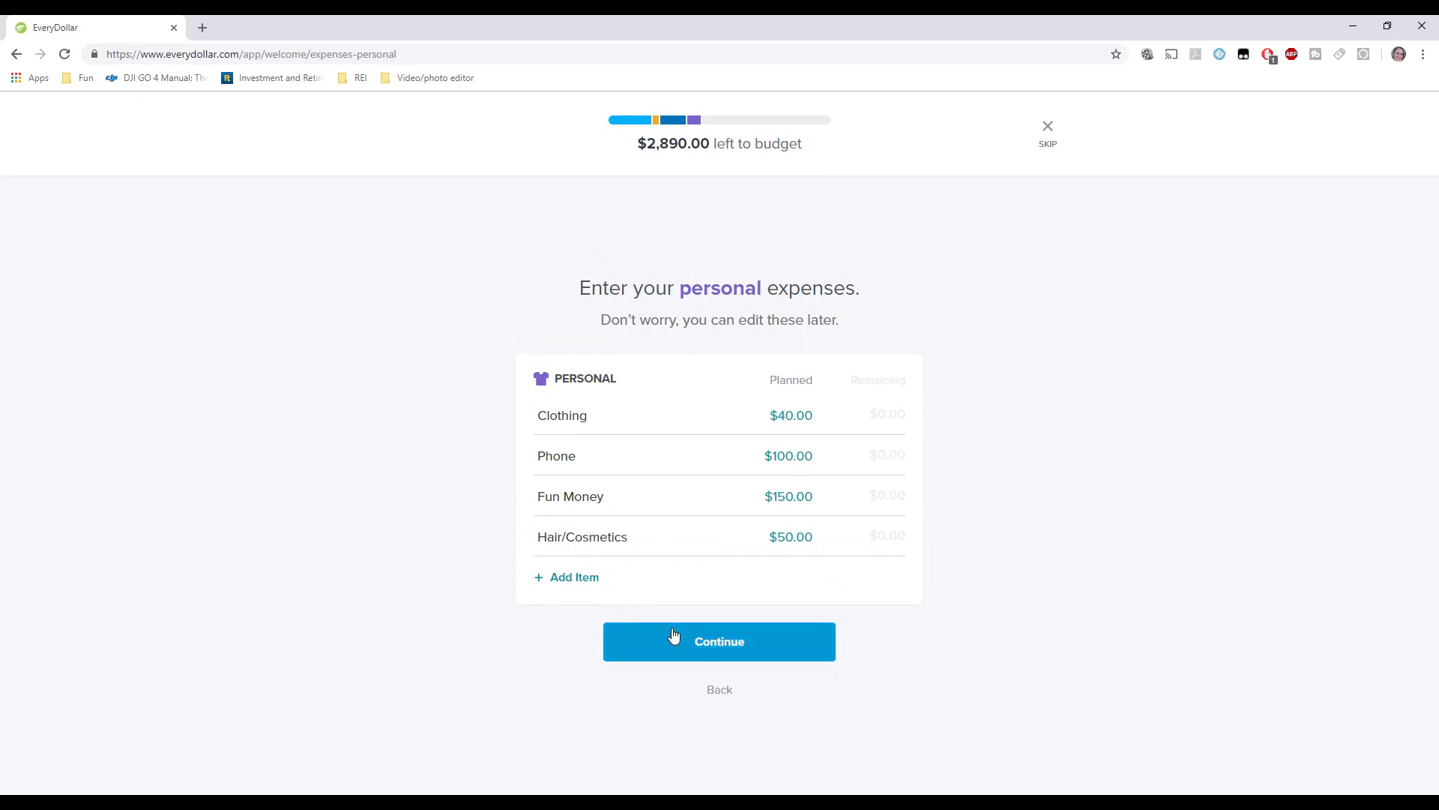
{"action": "left_click", "coordinate": [711, 631]}
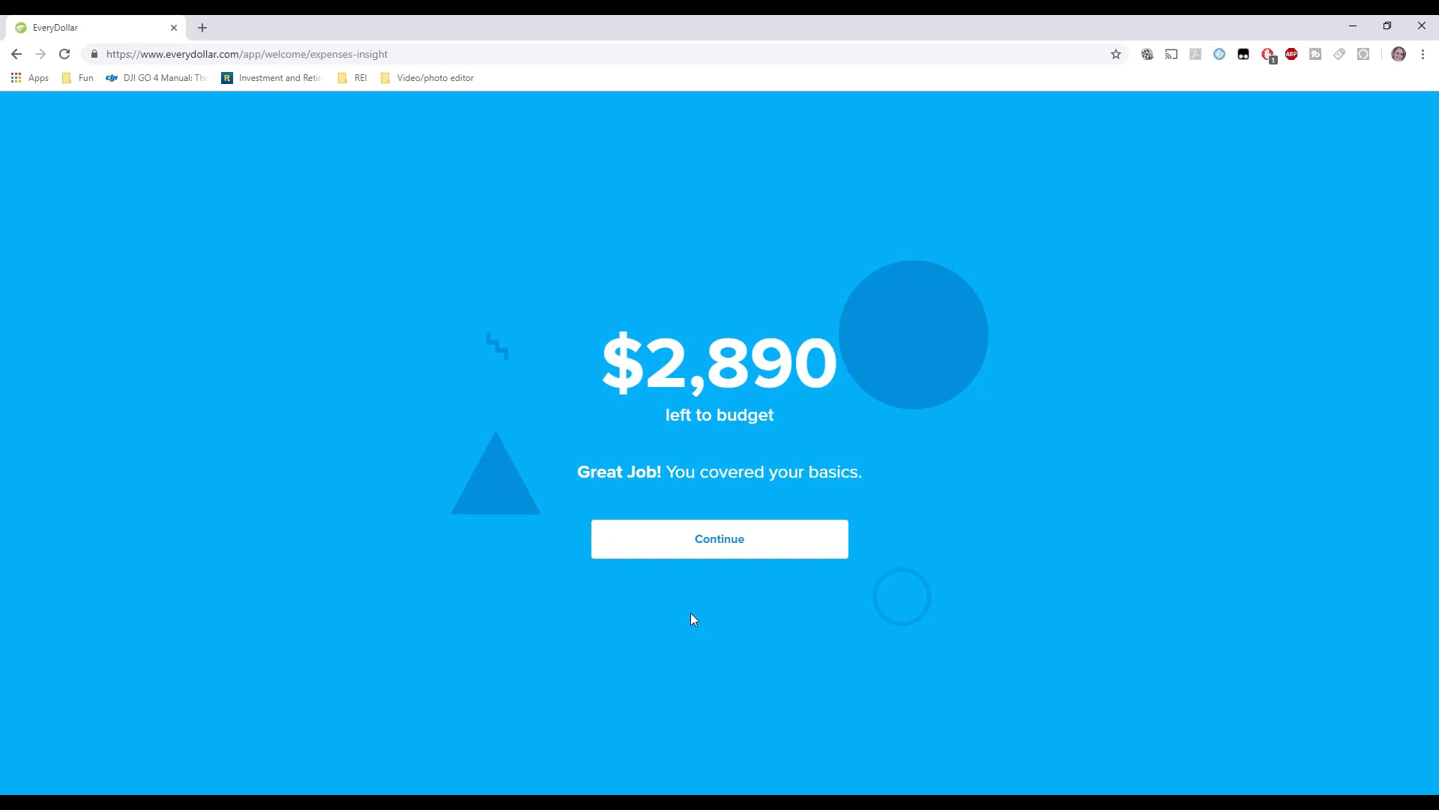
Continue past the $2,890 basic-expenses summary and start the Giving section.
{"action": "left_click", "coordinate": [660, 545]}
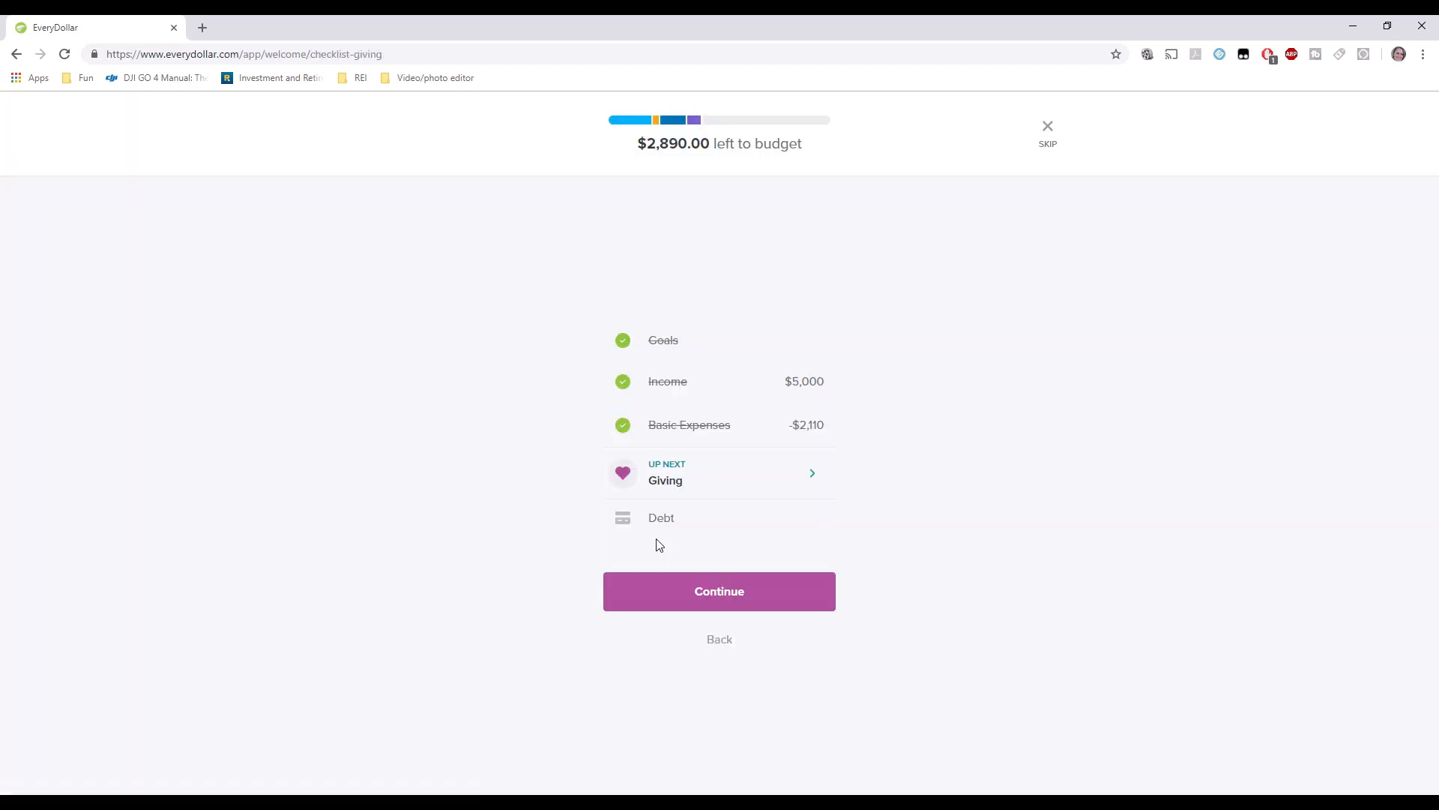
{"action": "left_click", "coordinate": [708, 470]}
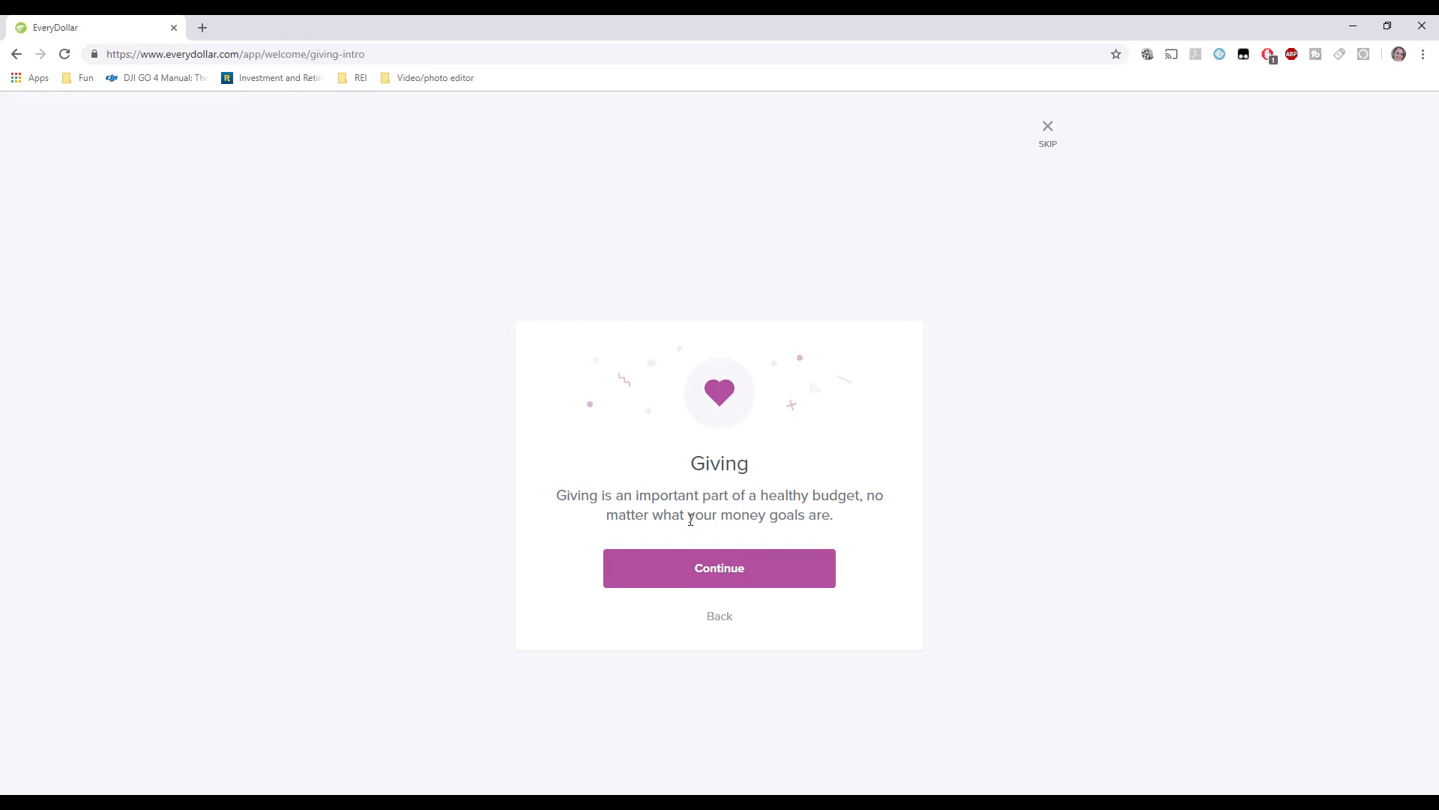
Plan Church giving at $500, delete the Charity line, and return to the checklist.
{"action": "left_click", "coordinate": [697, 586]}
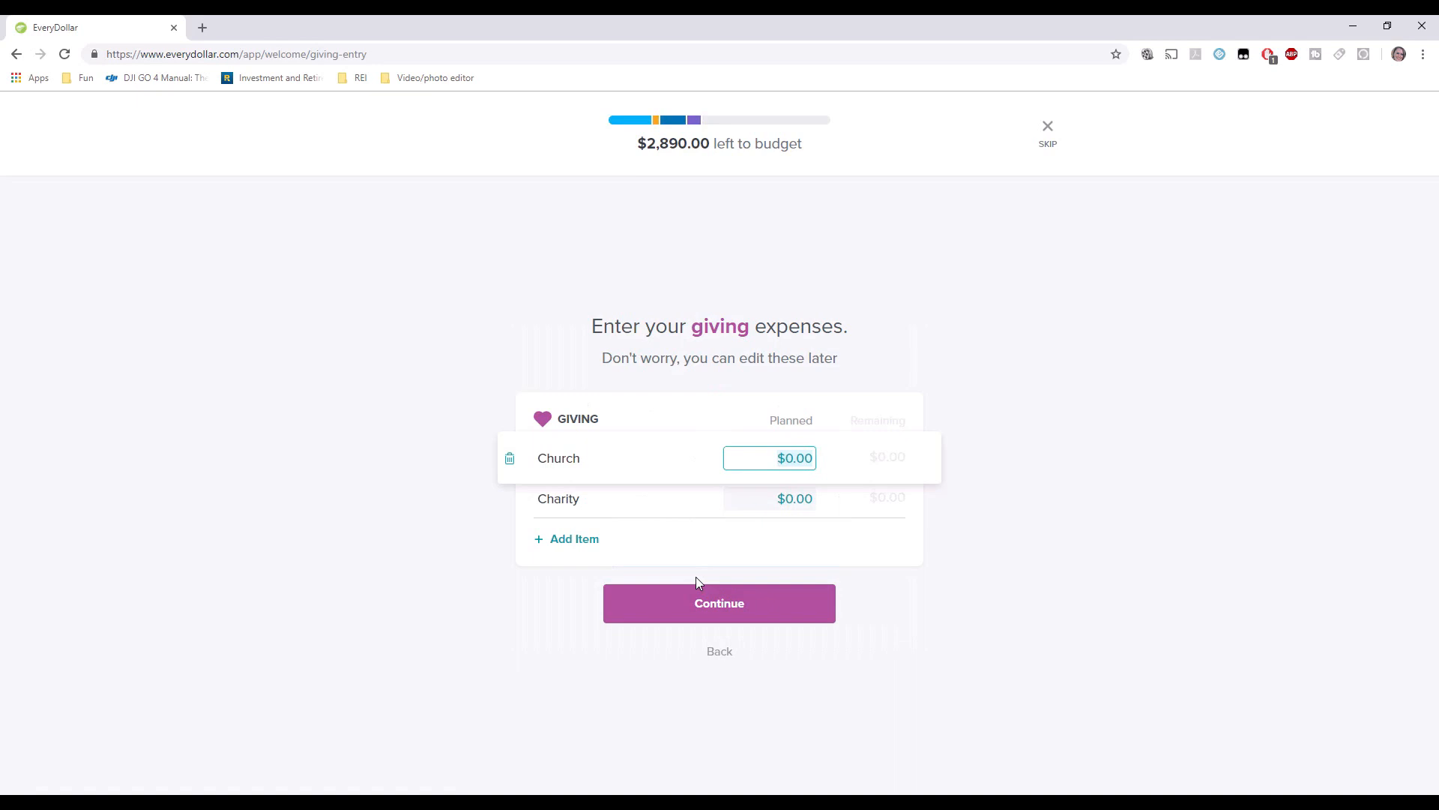
{"action": "type", "text": "500.00"}
{"action": "key", "text": "Tab"}
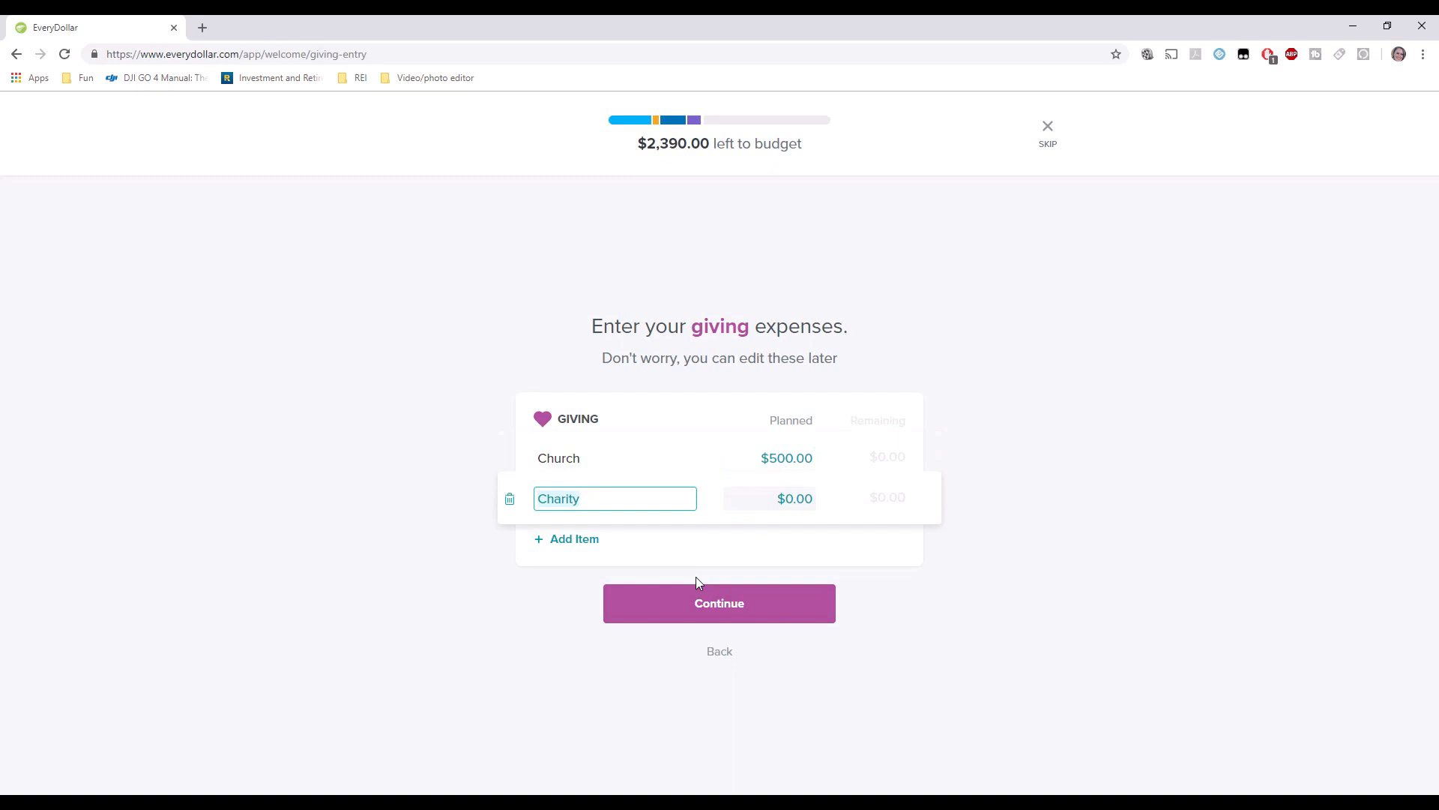
{"action": "left_click", "coordinate": [510, 501]}
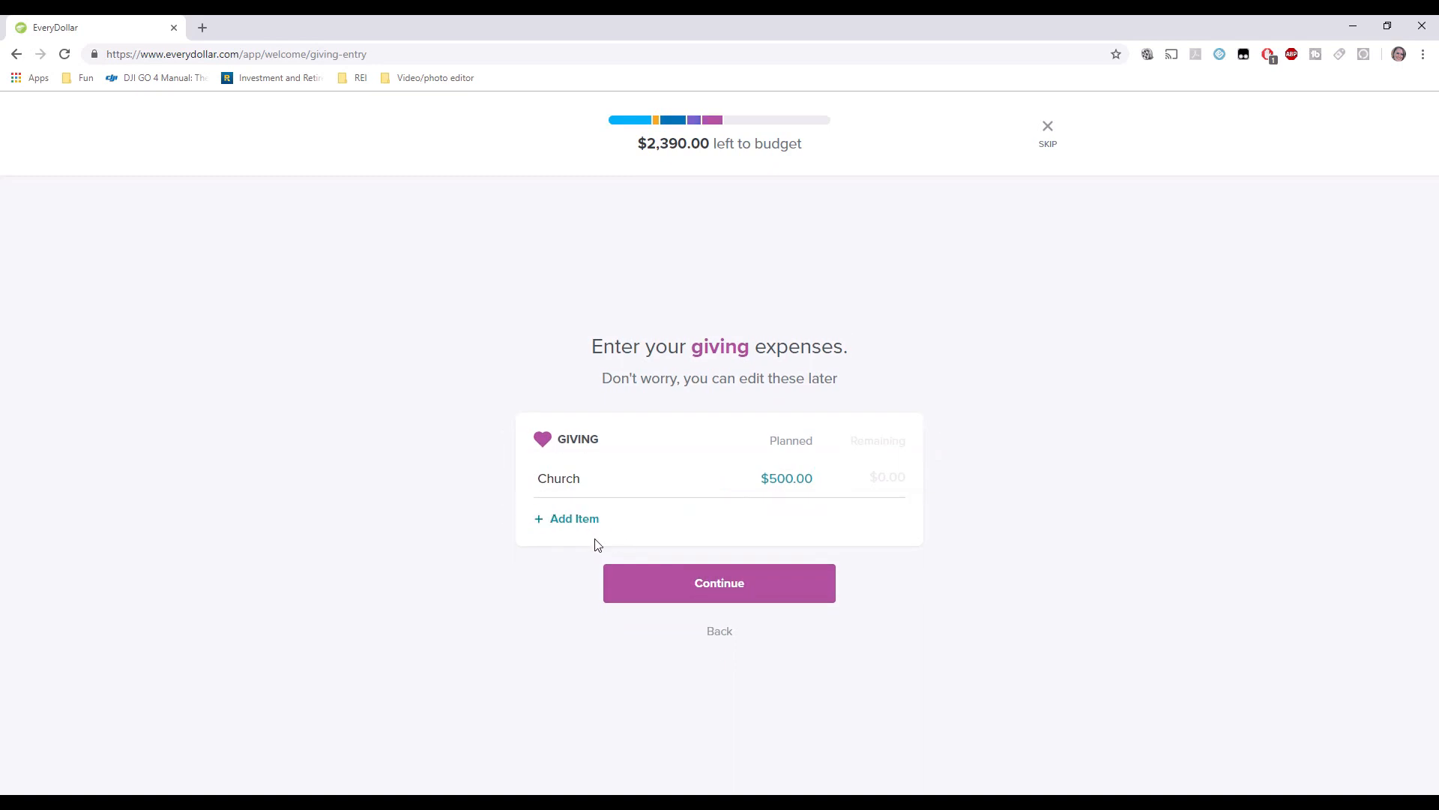
{"action": "left_click", "coordinate": [740, 592]}
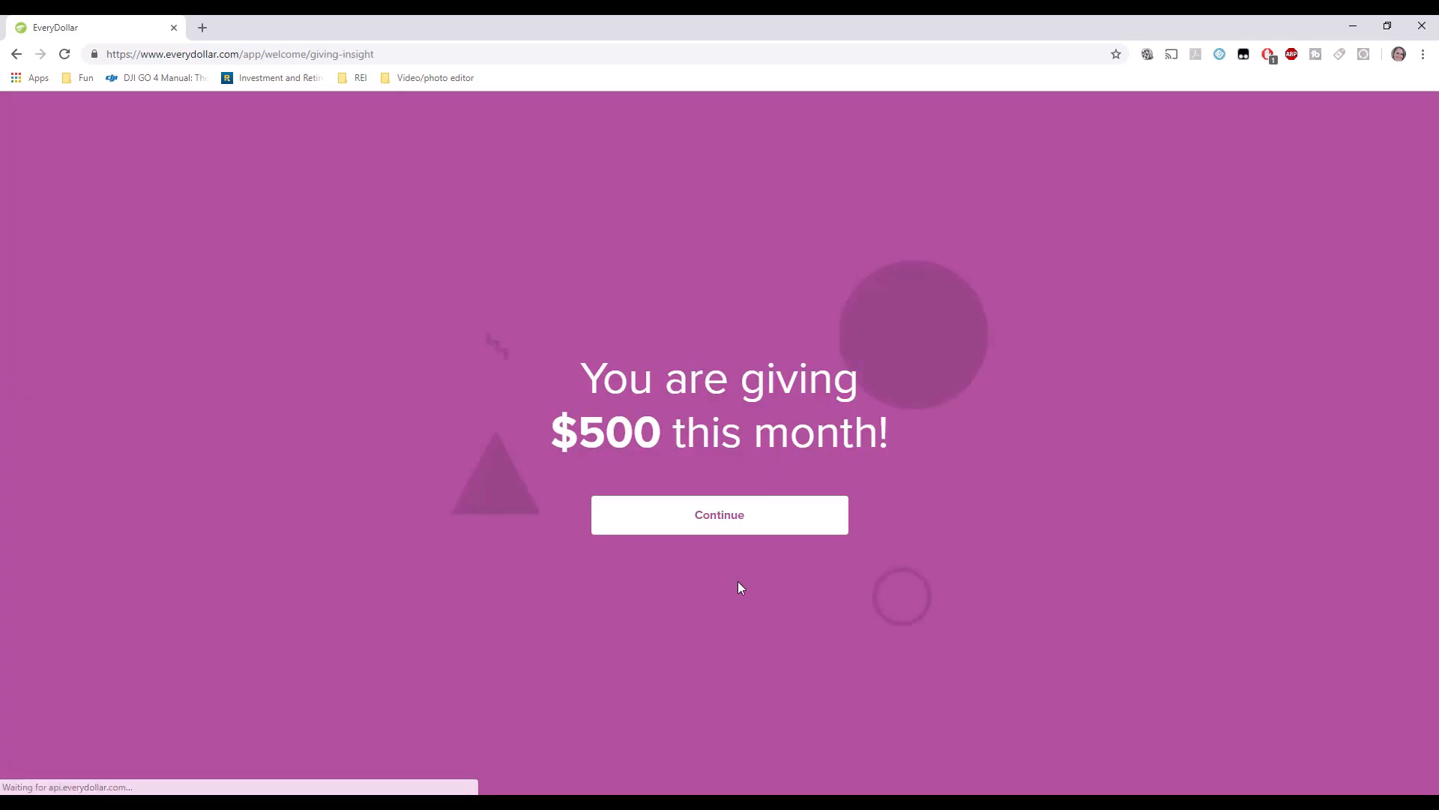
{"action": "left_click", "coordinate": [712, 524]}
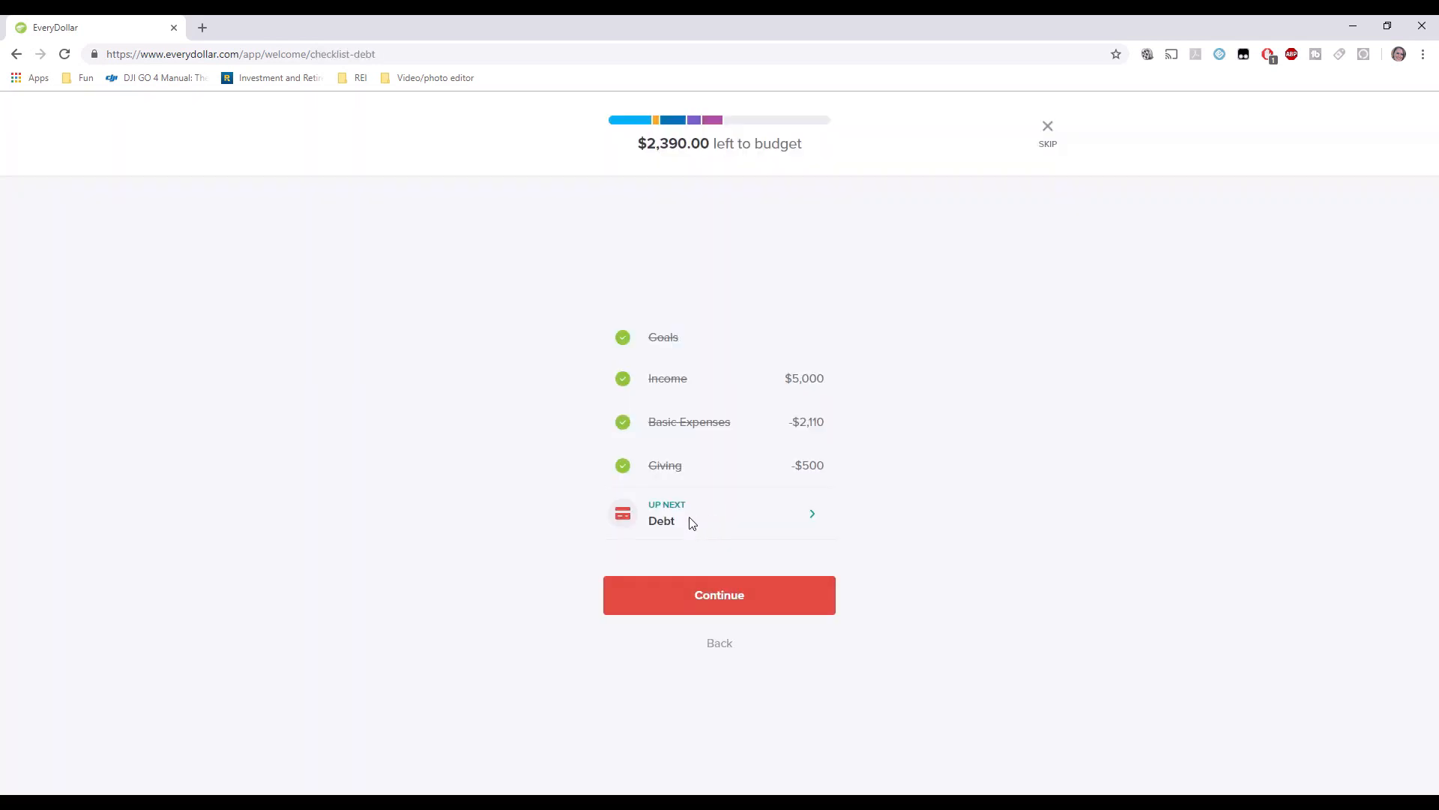
Delete Credit Card, Medical Bill and Personal Loan; plan Car Payment $265 and Student Loan $500.
{"action": "left_click", "coordinate": [690, 523]}
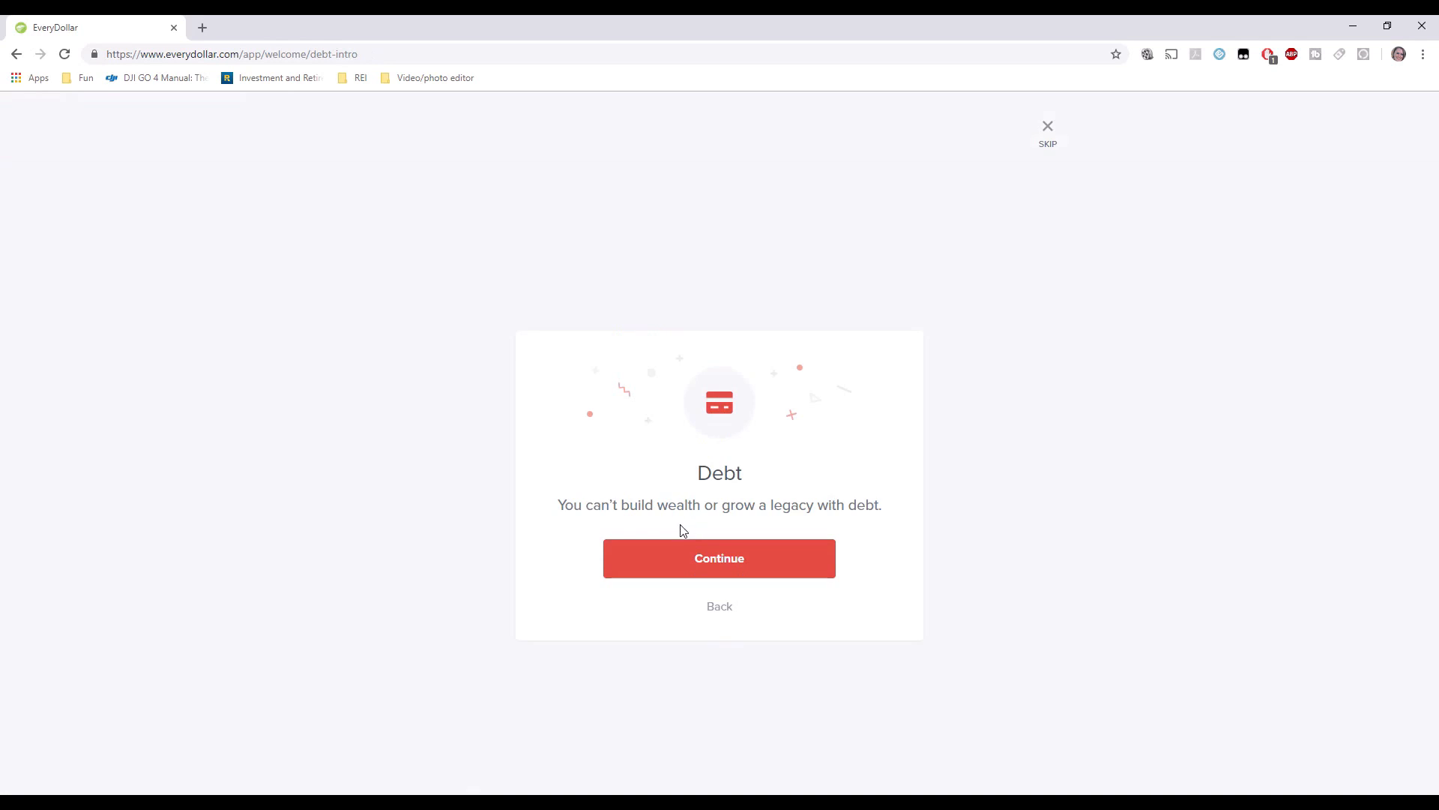
{"action": "left_click", "coordinate": [676, 574]}
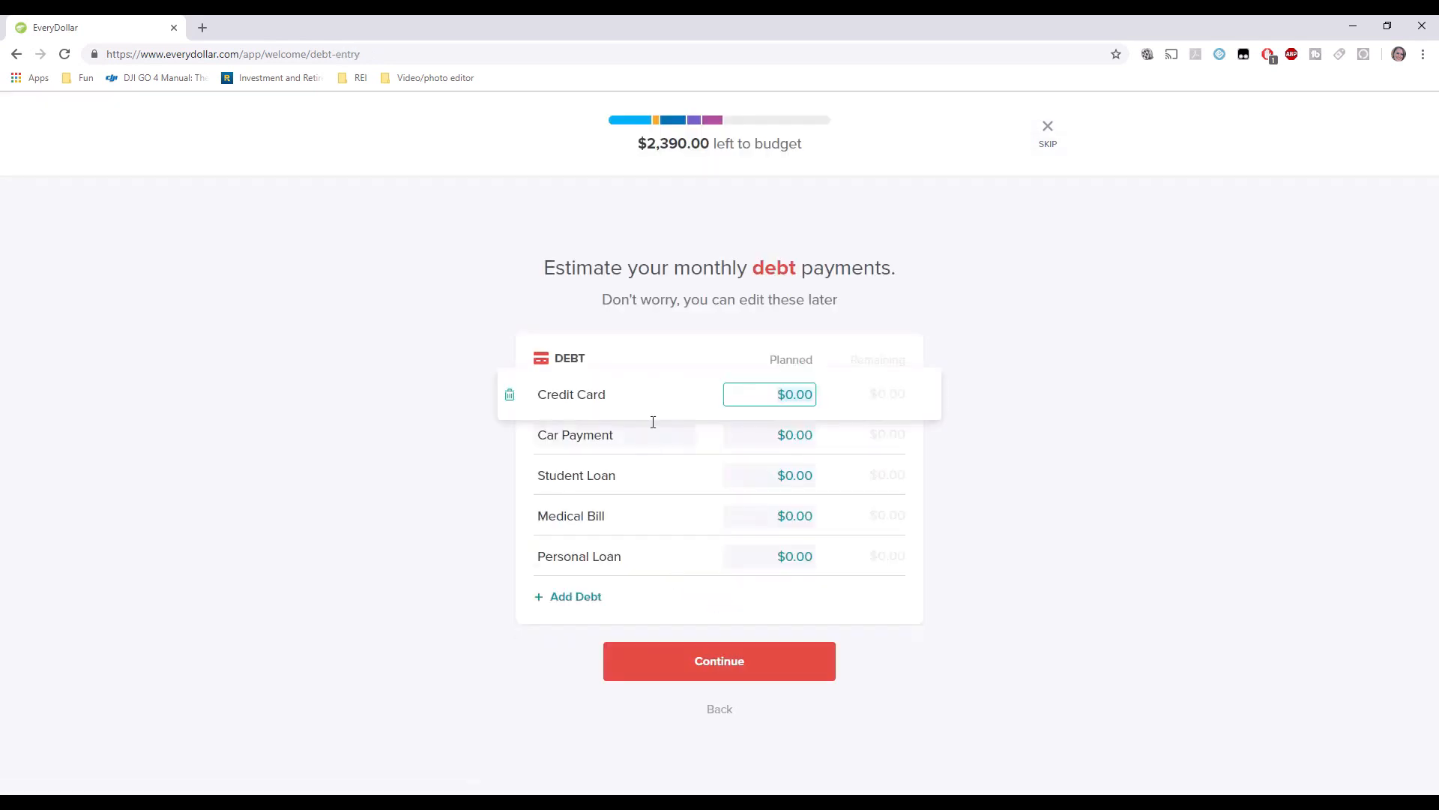
{"action": "left_click", "coordinate": [509, 395]}
{"action": "left_click", "coordinate": [781, 415]}
{"action": "type", "text": "2"}
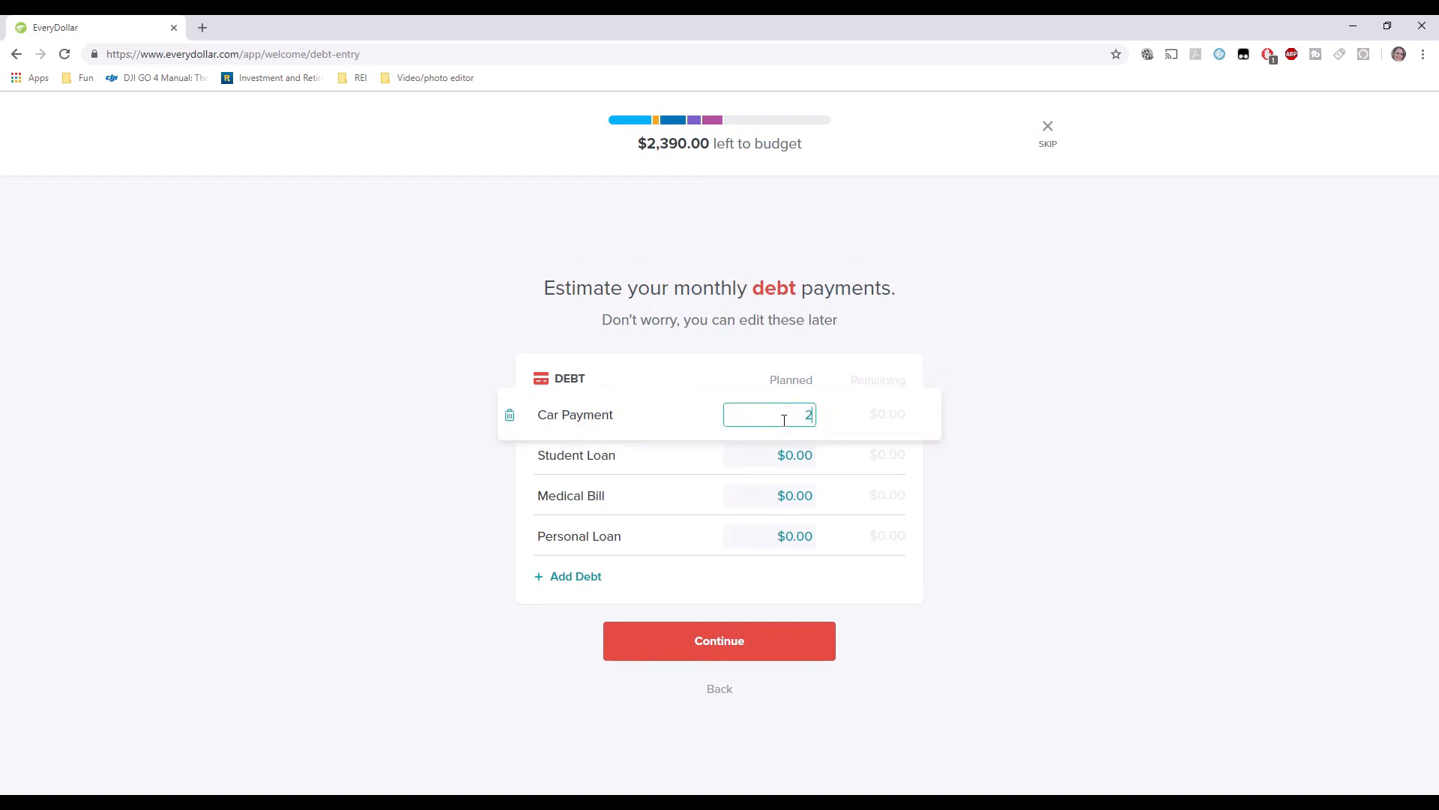
{"action": "type", "text": "65.00"}
{"action": "key", "text": "Tab"}
{"action": "key", "text": "Tab"}
{"action": "type", "text": "500.00"}
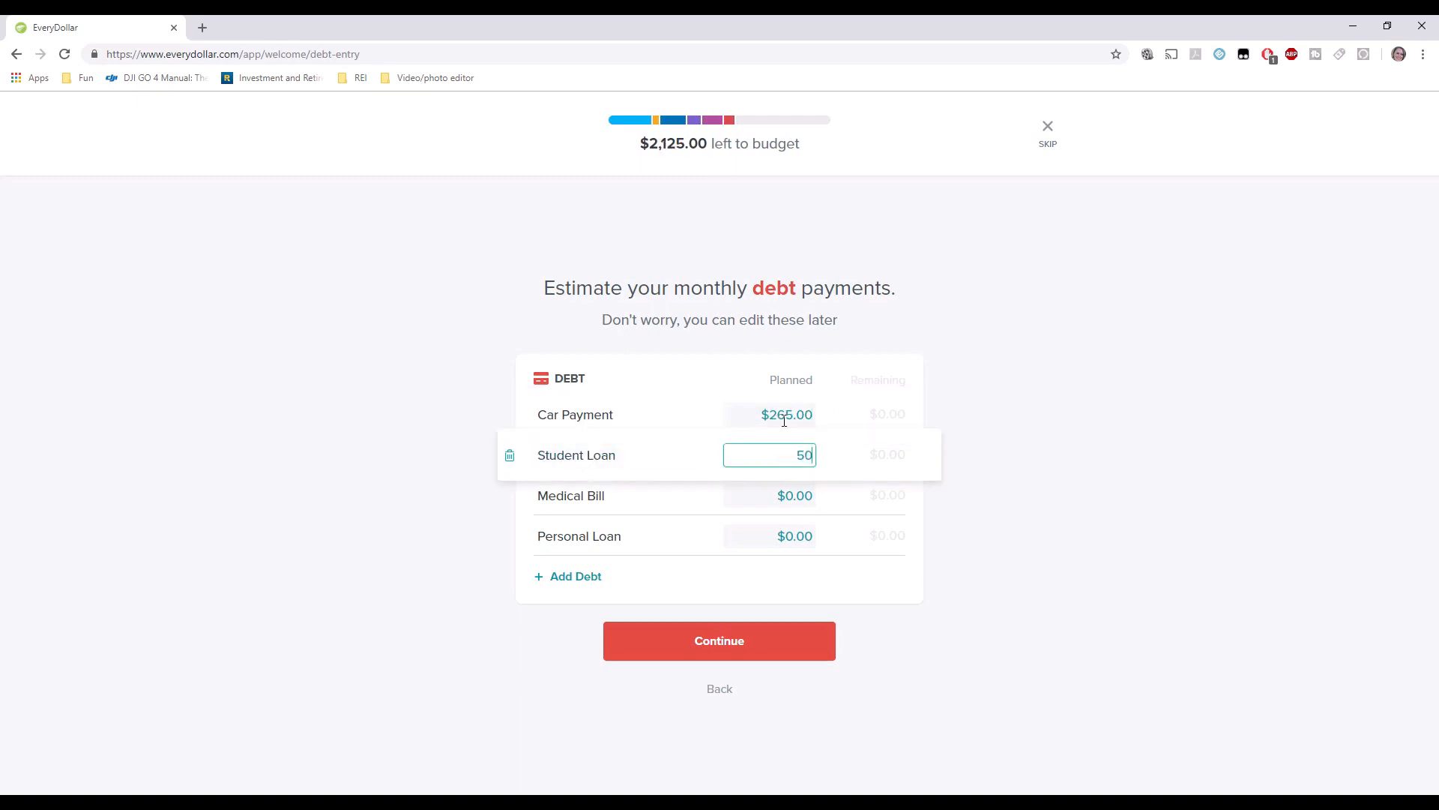
{"action": "key", "text": "Tab"}
{"action": "left_click", "coordinate": [509, 495]}
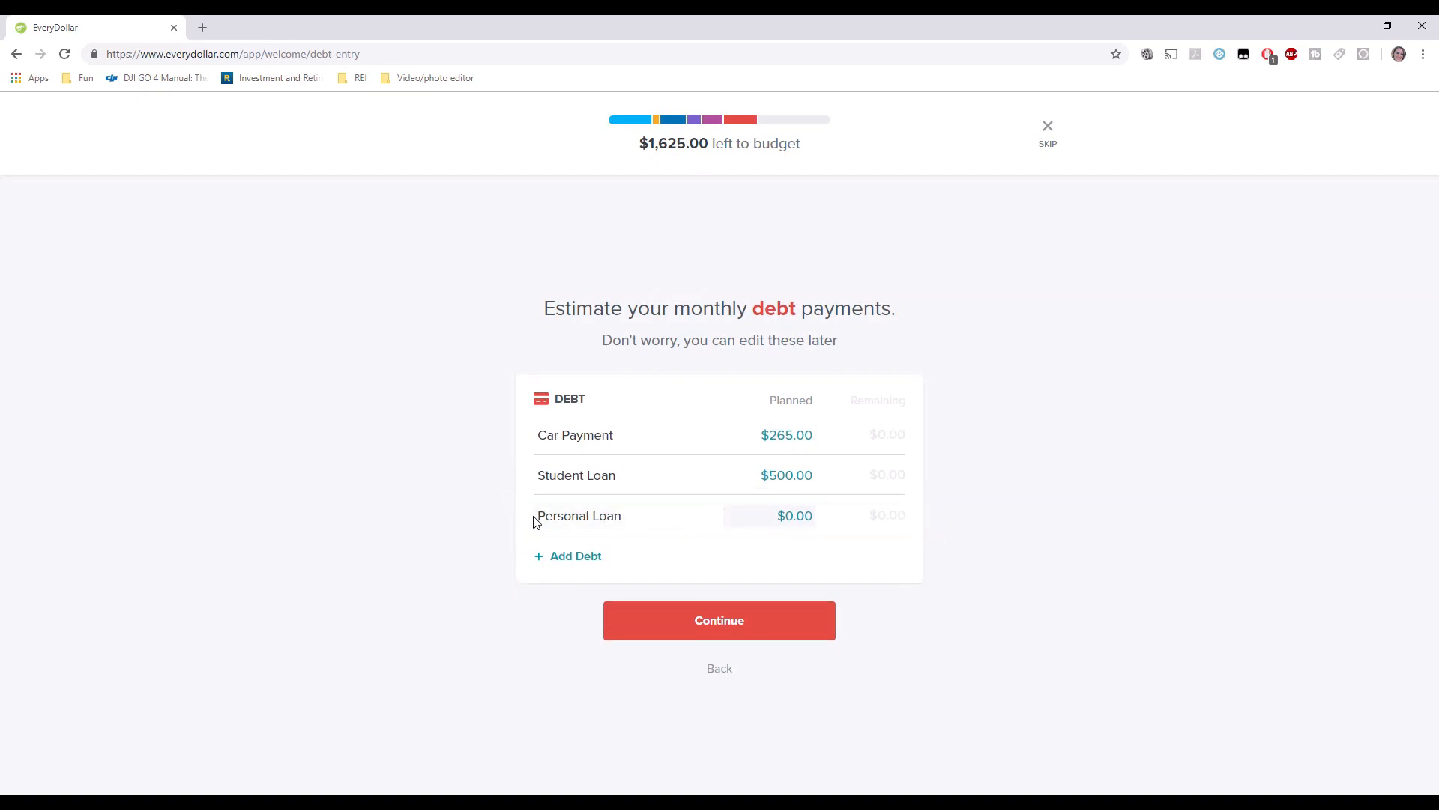
{"action": "left_click", "coordinate": [509, 517]}
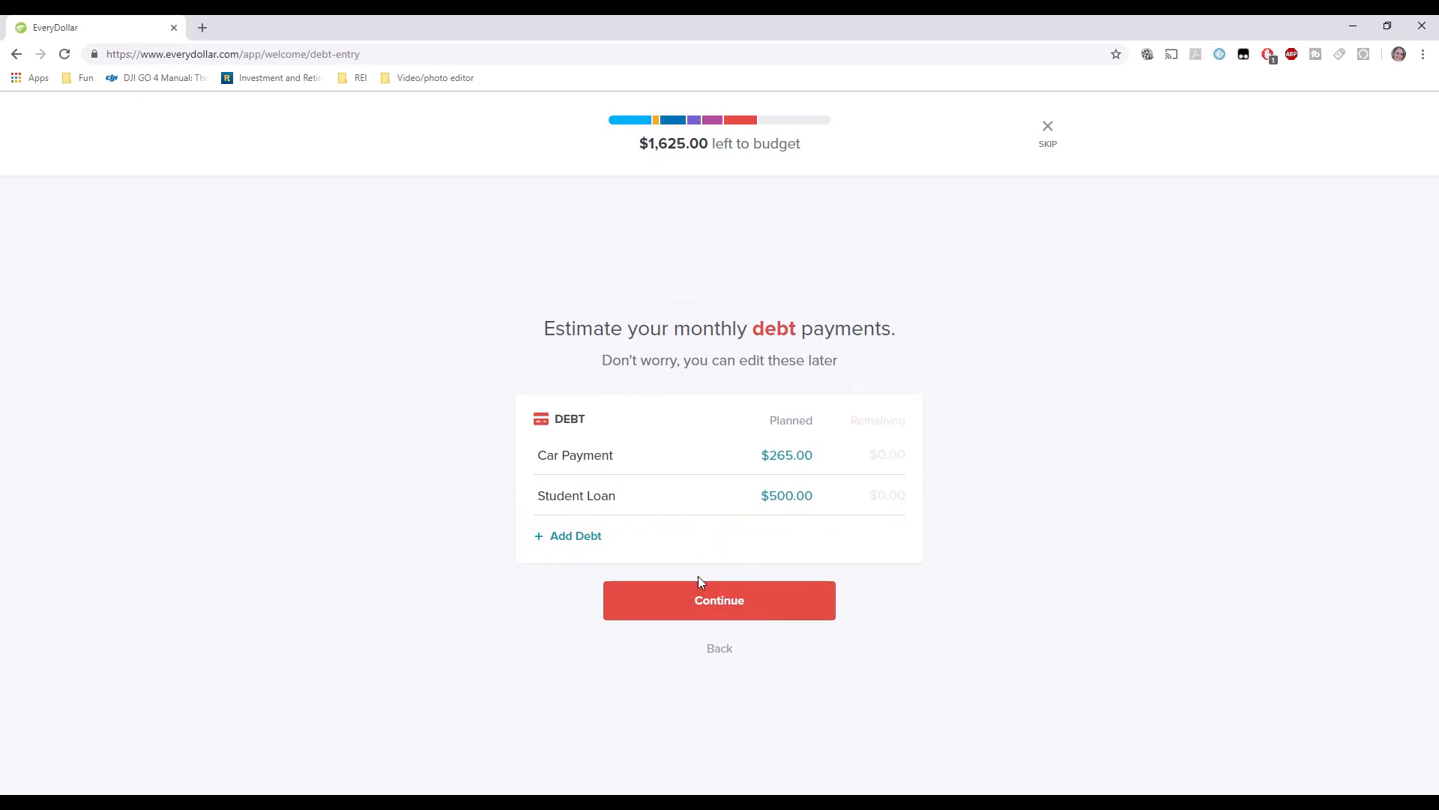
Continue through the debt and final summary screens to reach the November 2018 budget.
{"action": "left_click", "coordinate": [725, 606]}
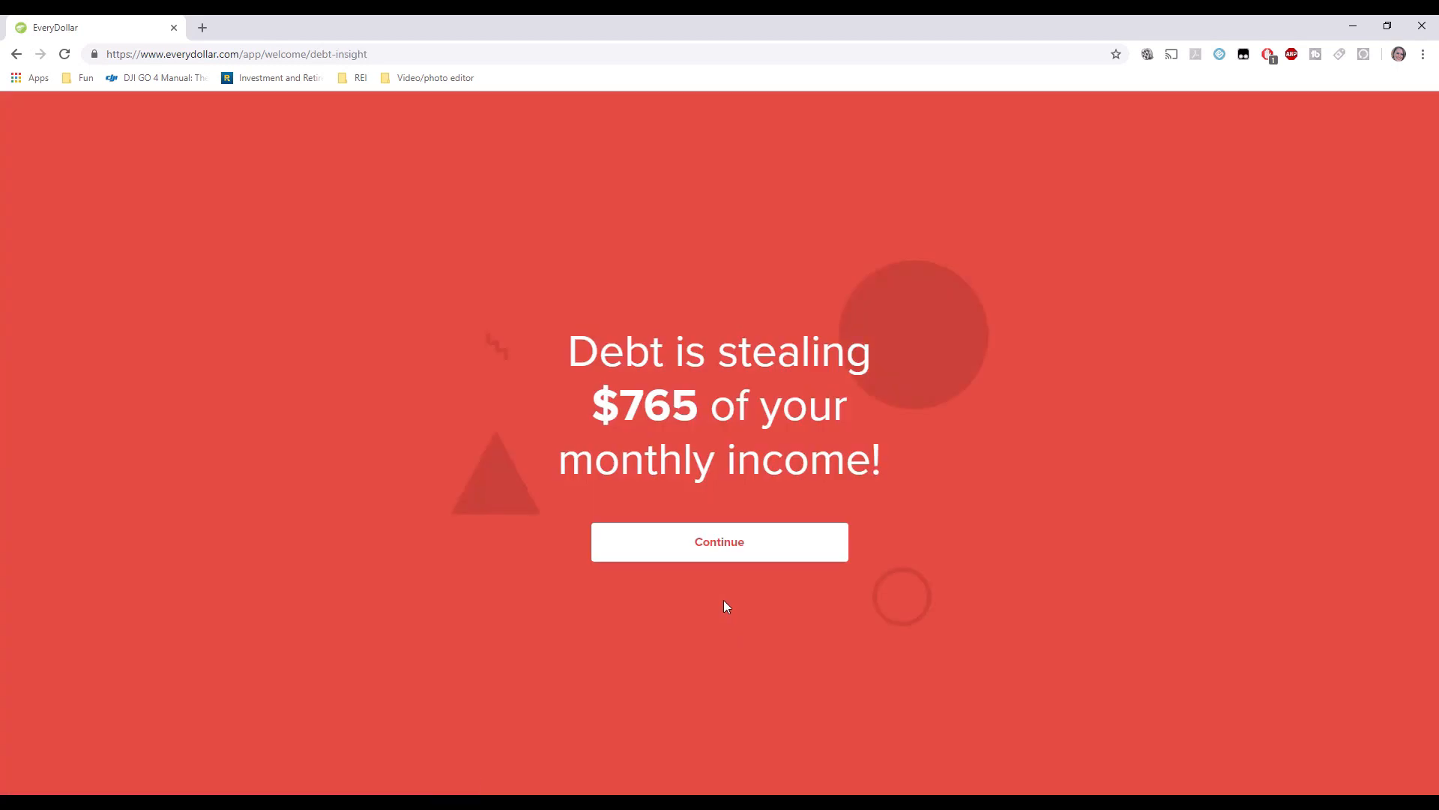
{"action": "left_click", "coordinate": [731, 550]}
{"action": "left_click", "coordinate": [730, 550]}
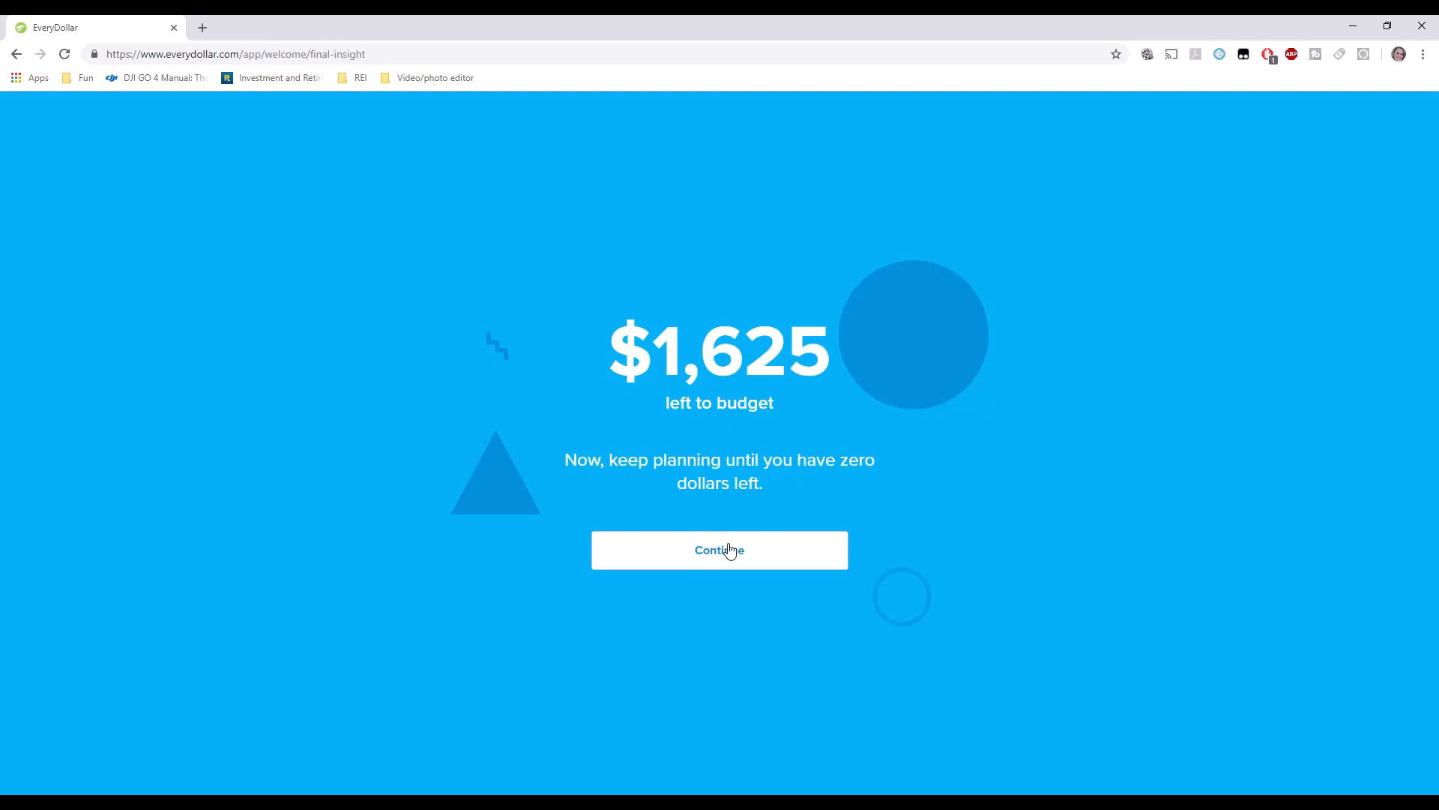
{"action": "left_click", "coordinate": [729, 549]}
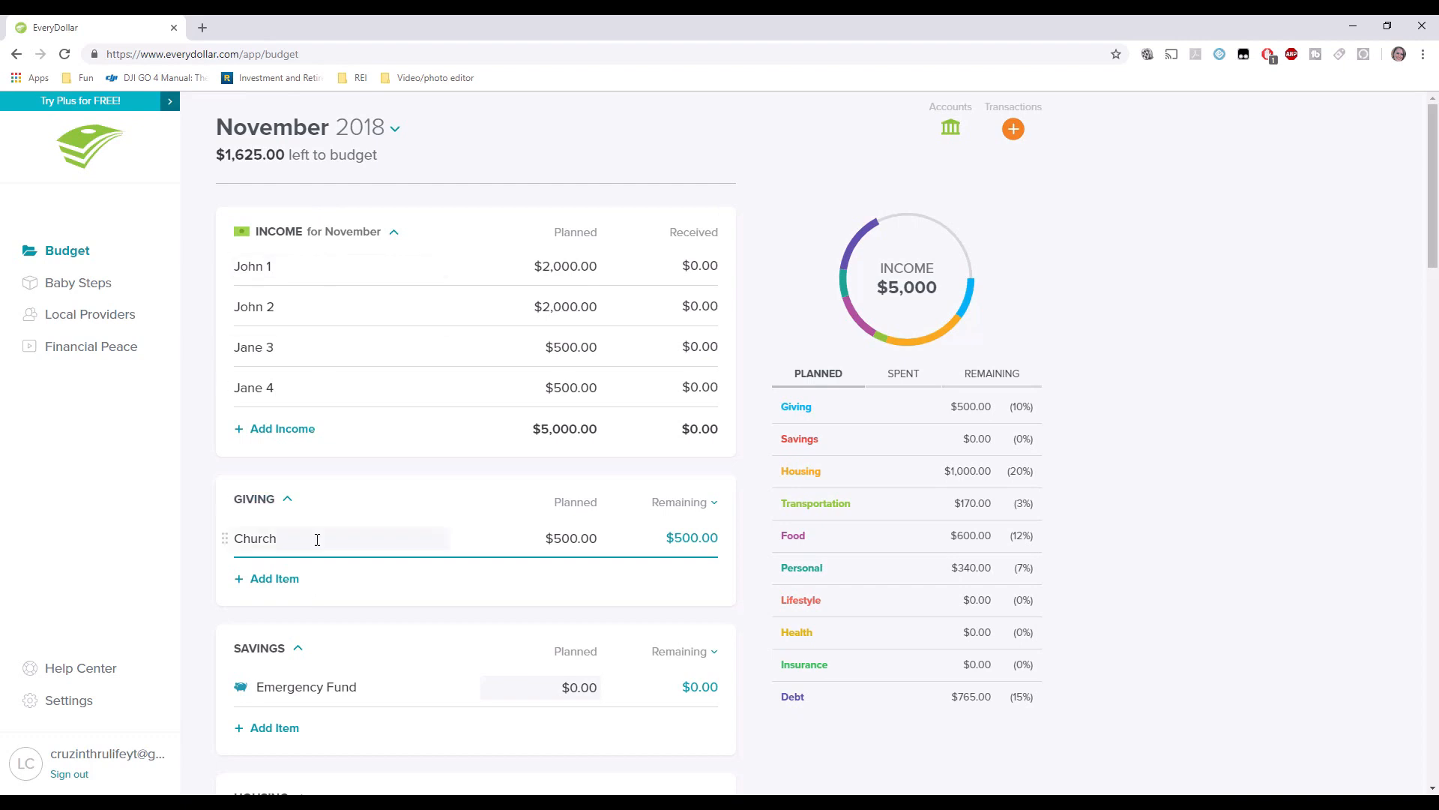
Collapse the Savings, Giving and Income groups in the budget.
{"action": "left_click", "coordinate": [298, 648]}
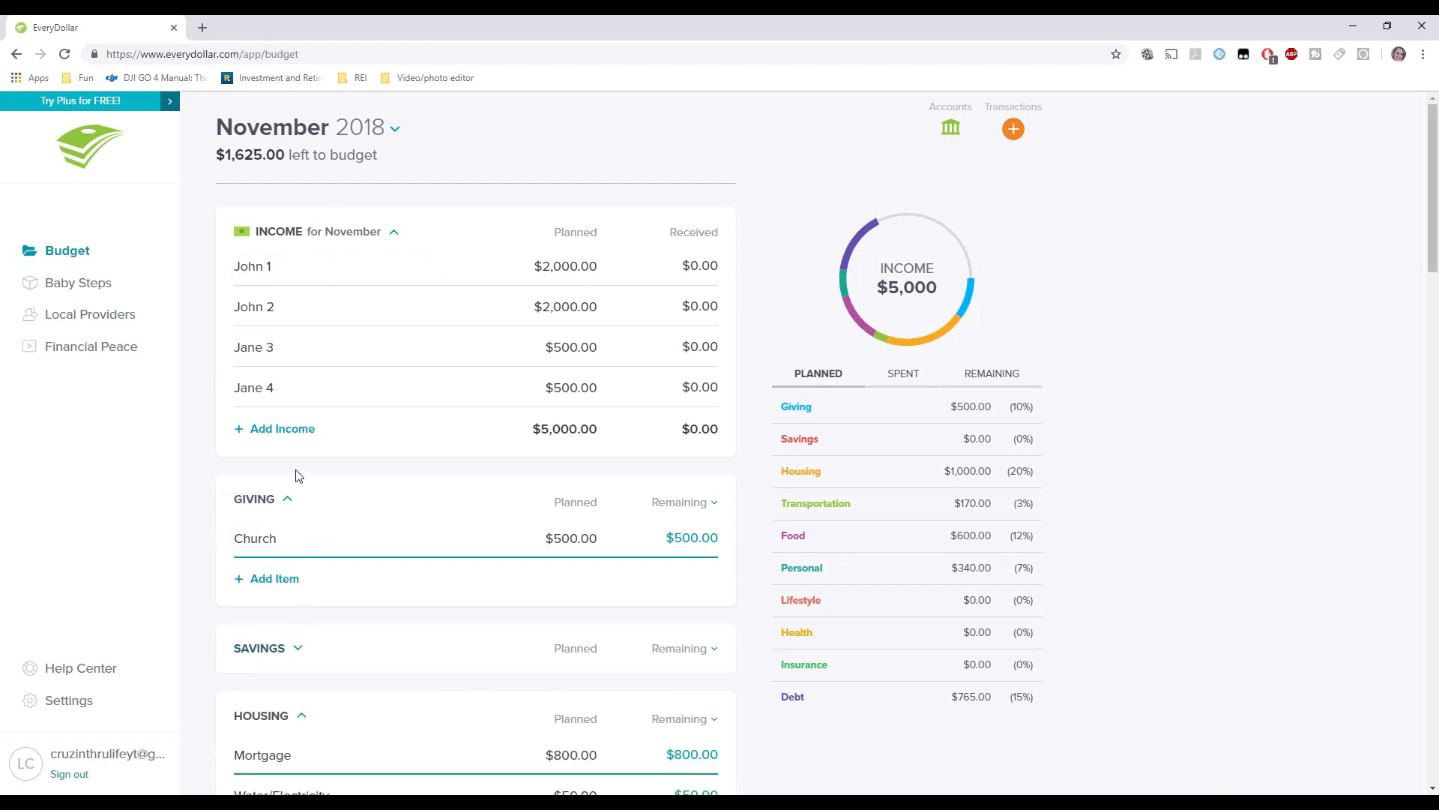
{"action": "left_click", "coordinate": [288, 500]}
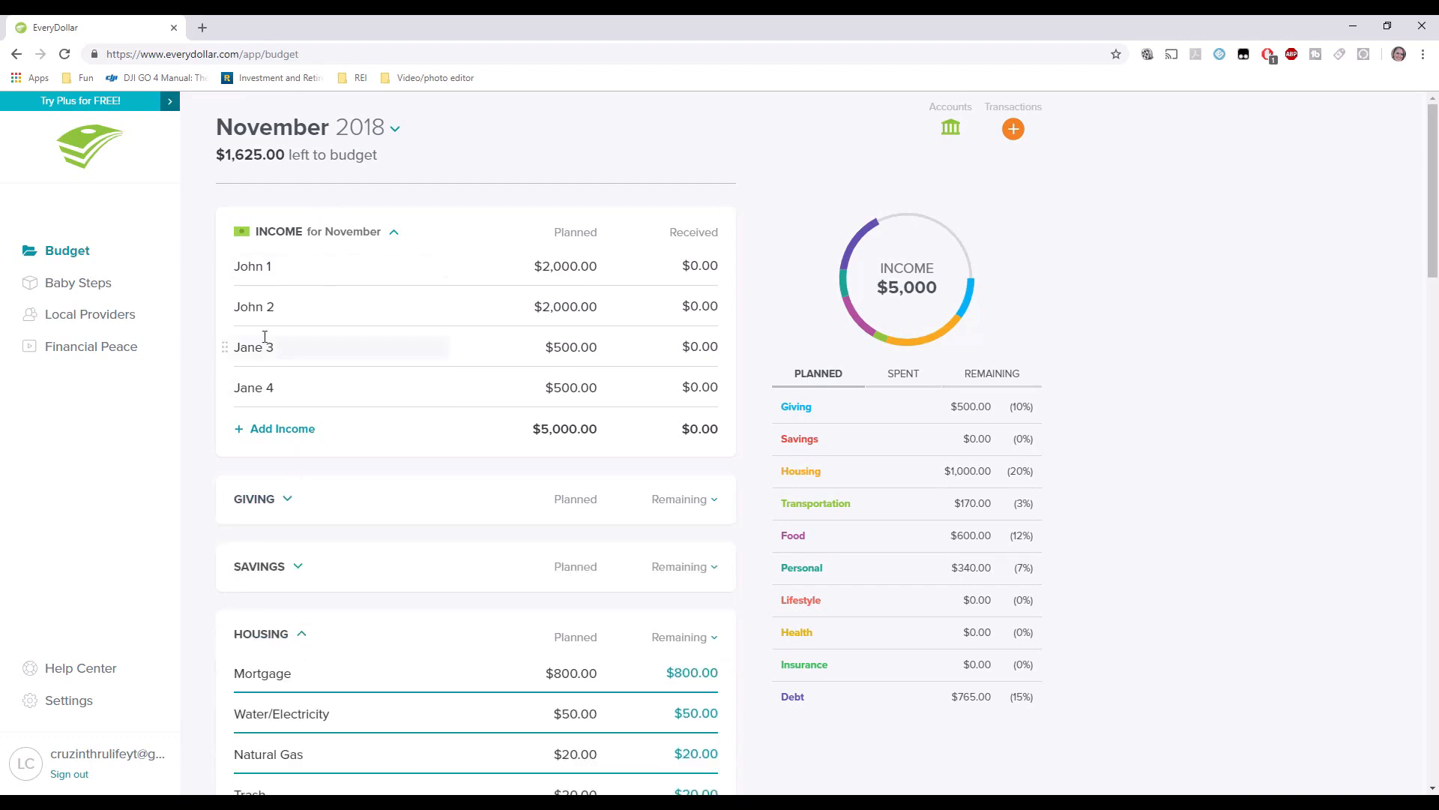
{"action": "left_click", "coordinate": [394, 231]}
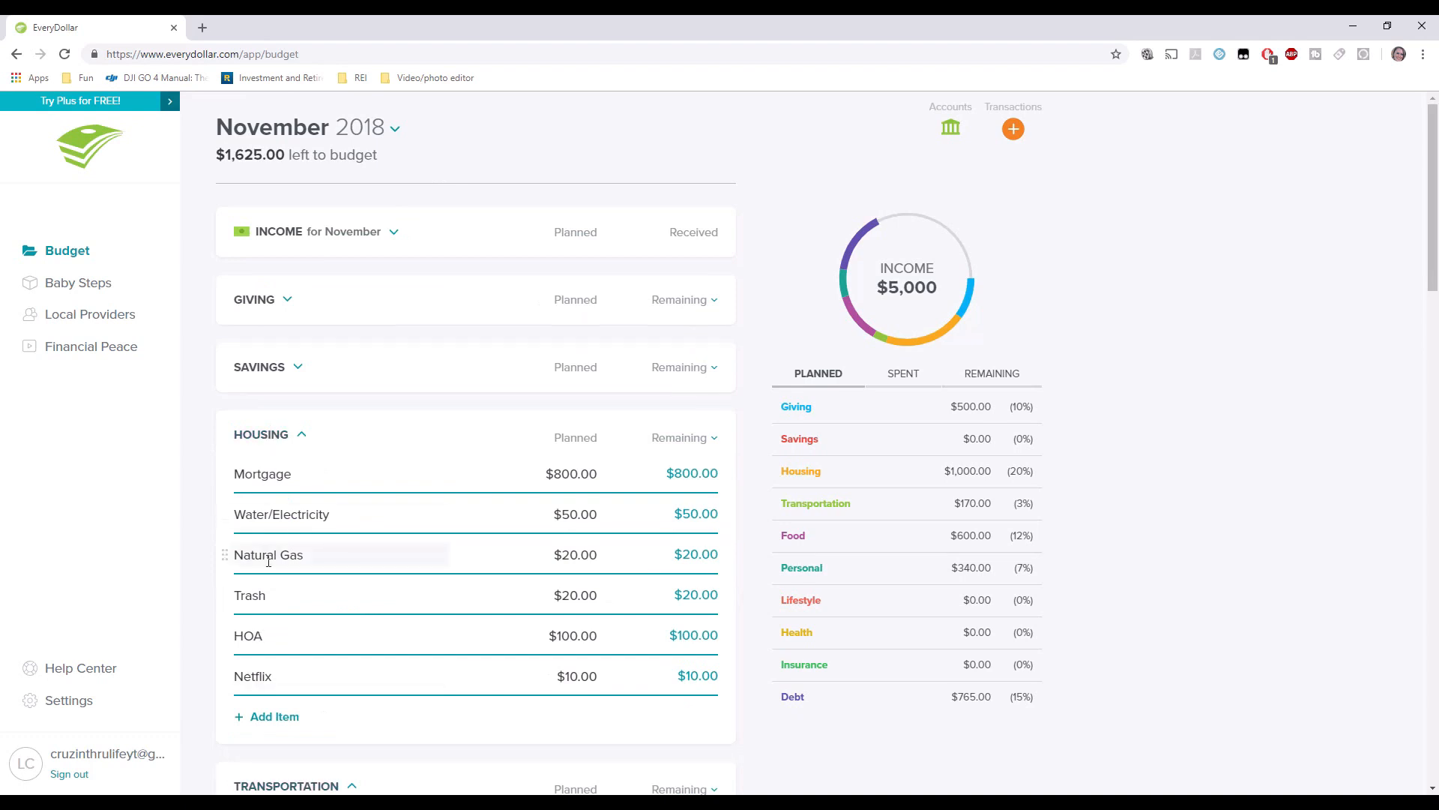
{"action": "scroll", "coordinate": [269, 561], "scroll_direction": "down", "scroll_amount": 4}
{"action": "scroll", "coordinate": [269, 560], "scroll_direction": "down", "scroll_amount": 1}
{"action": "scroll", "coordinate": [304, 528], "scroll_direction": "up", "scroll_amount": 5}
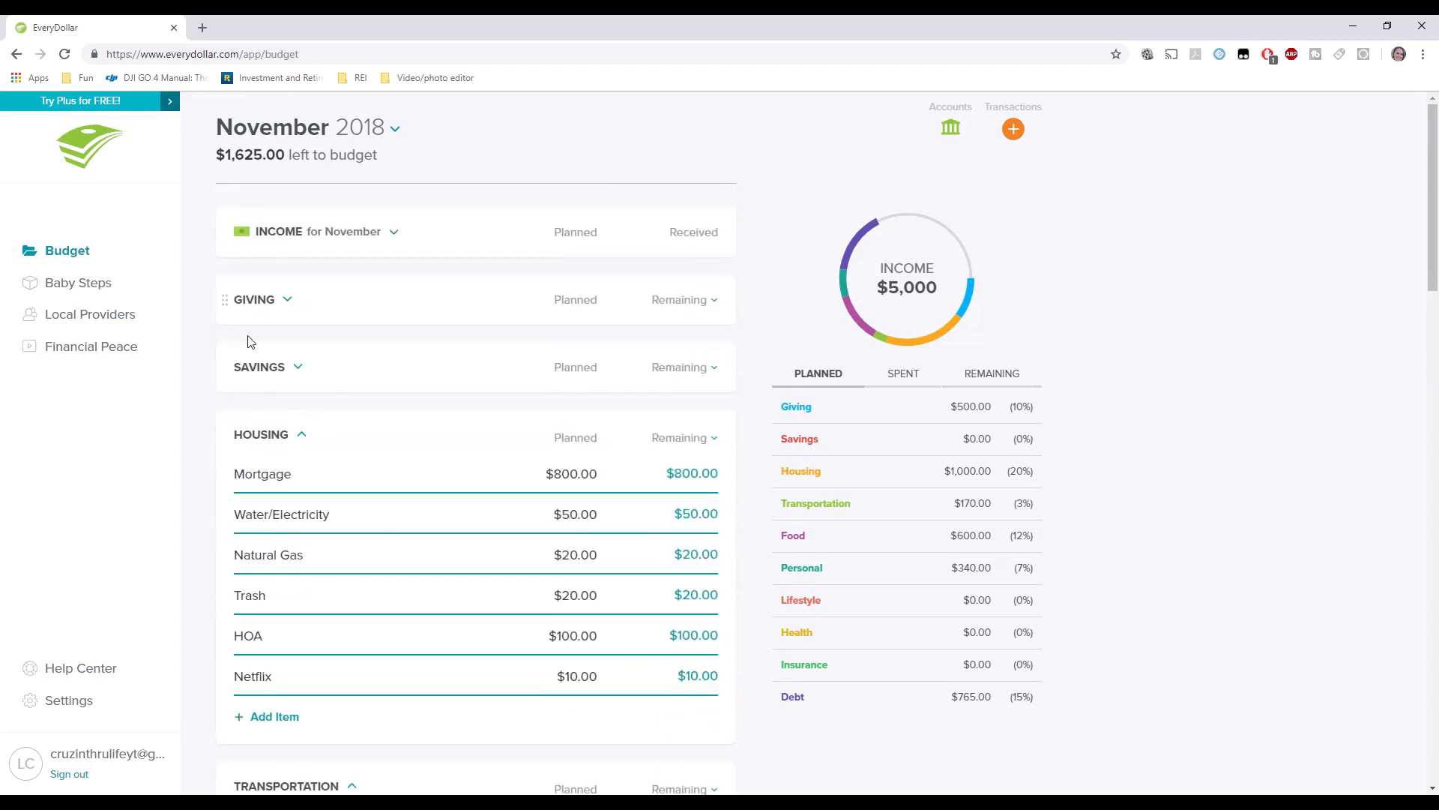
Move Savings above Giving and the HOA row directly under Mortgage.
{"action": "left_click_drag", "start_coordinate": [225, 368], "coordinate": [231, 332]}
{"action": "left_click_drag", "start_coordinate": [218, 432], "coordinate": [227, 476]}
{"action": "left_click_drag", "start_coordinate": [225, 635], "coordinate": [235, 514]}
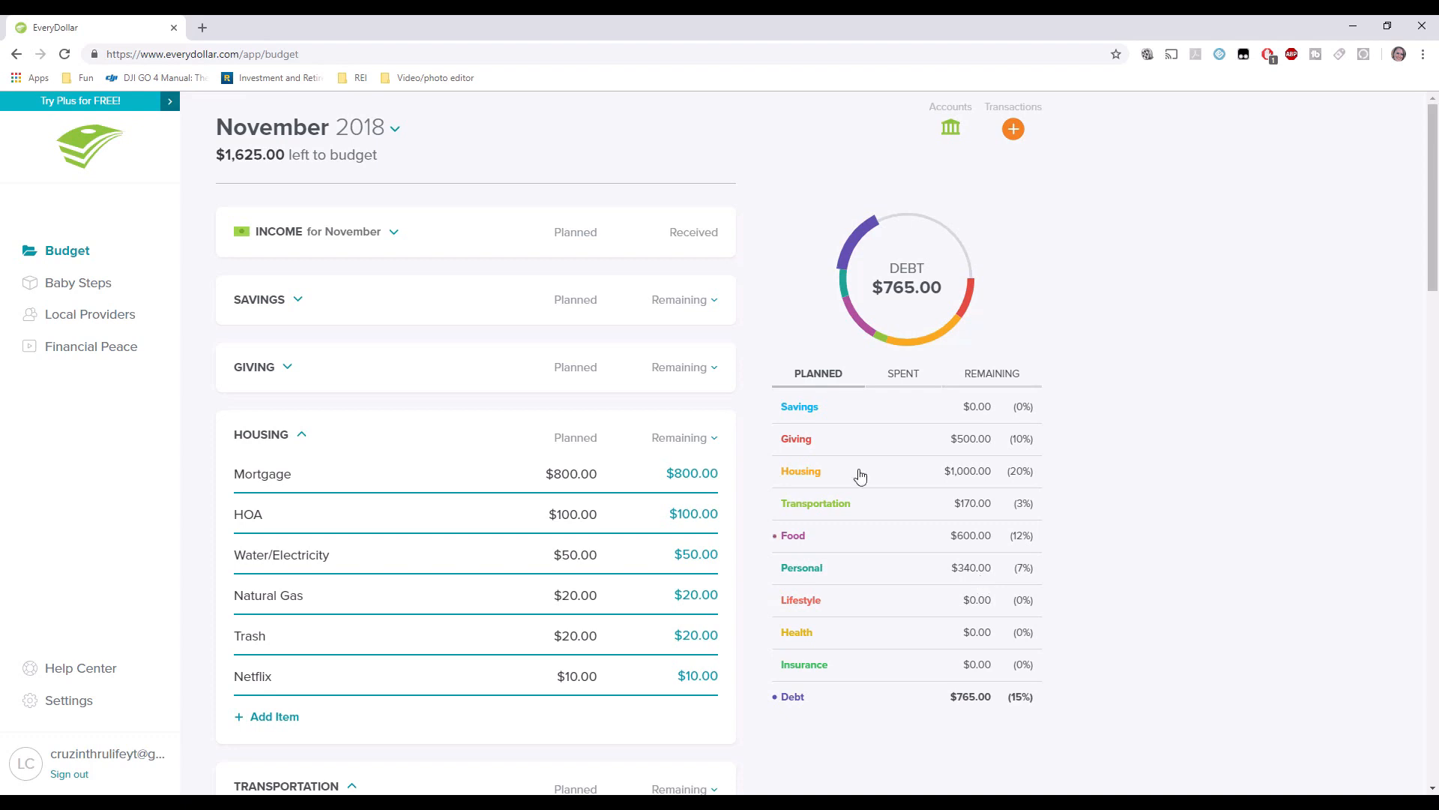
{"action": "left_click", "coordinate": [800, 416]}
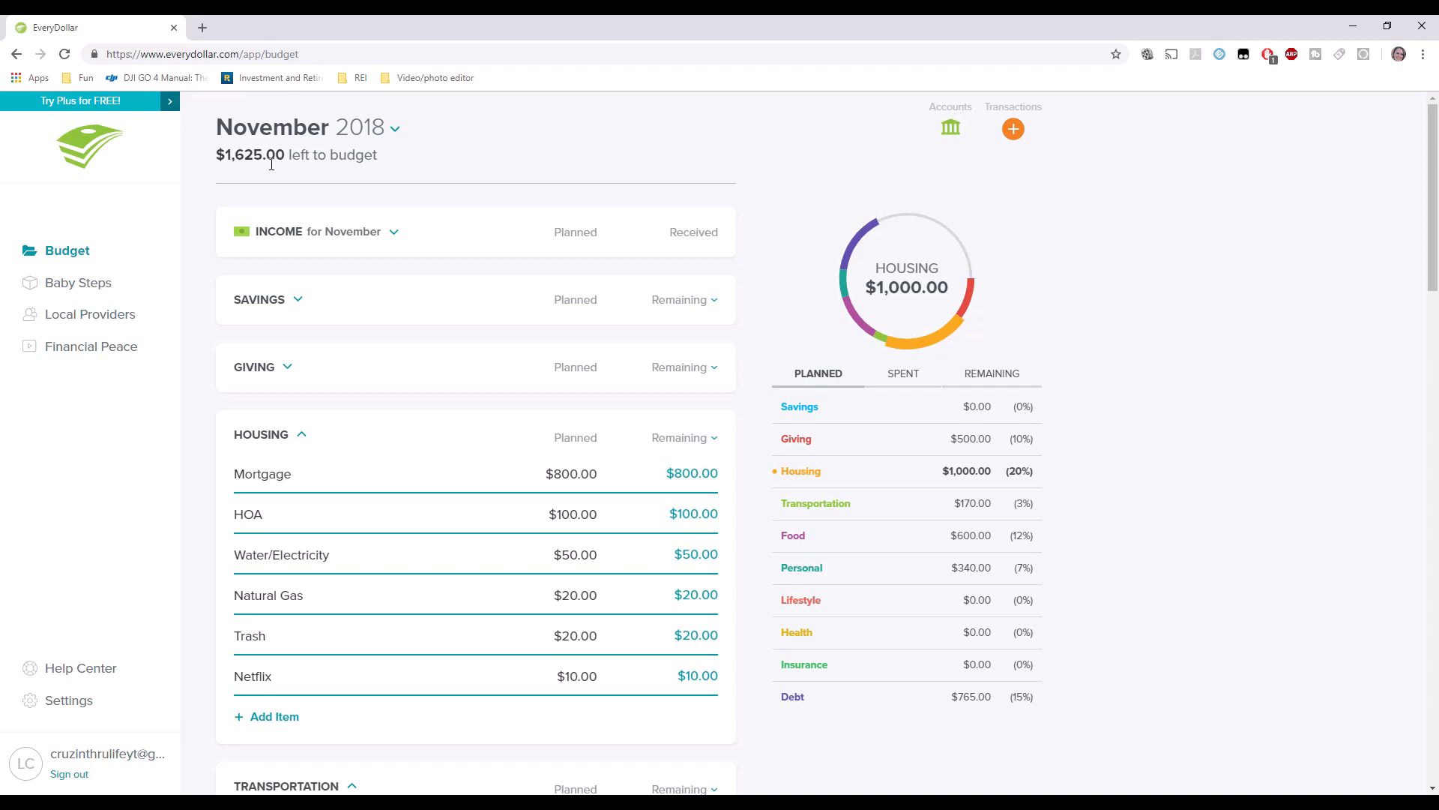
Plan $25.00 for Emergency Fund under Savings, leaving $1,600 to budget.
{"action": "left_click", "coordinate": [284, 306]}
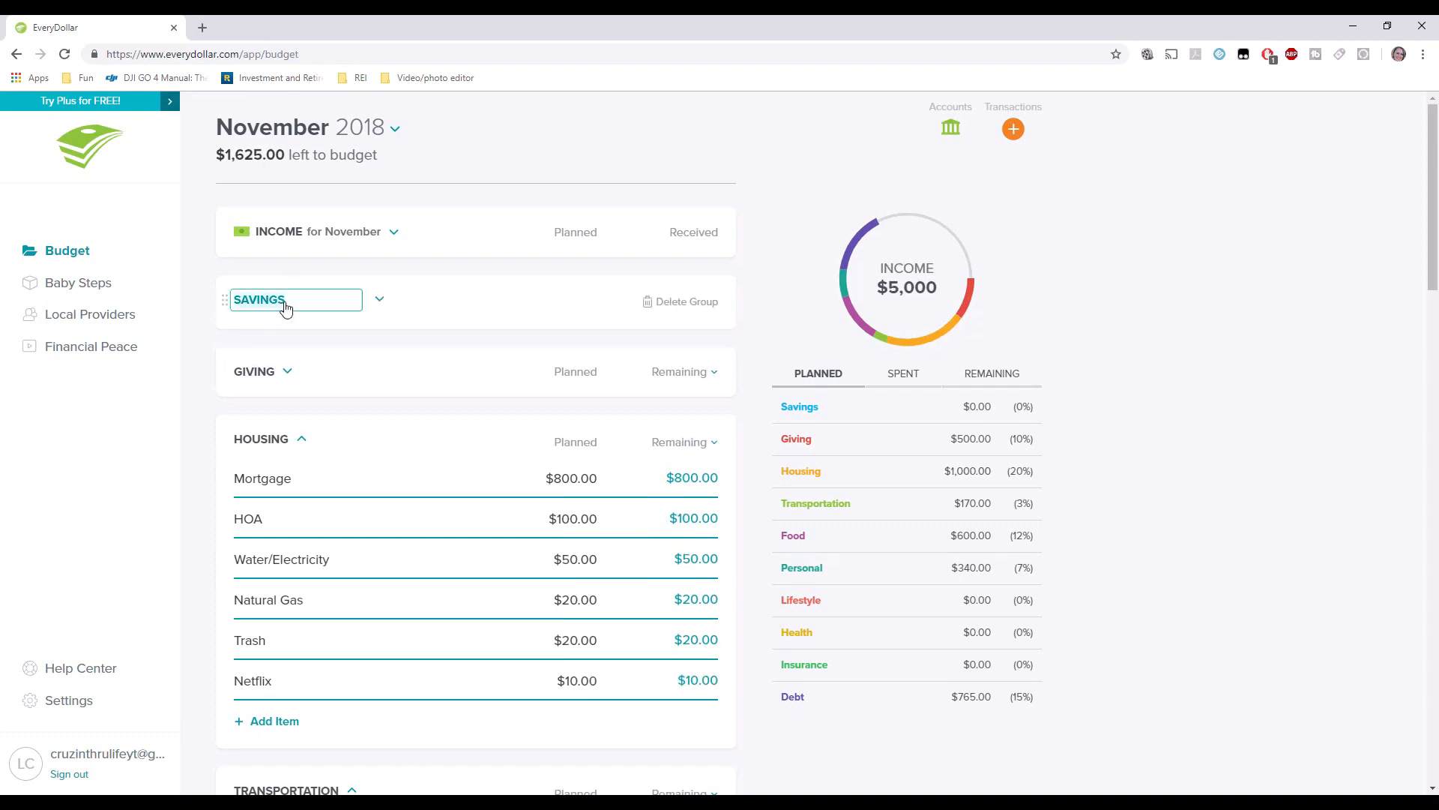
{"action": "left_click", "coordinate": [381, 300]}
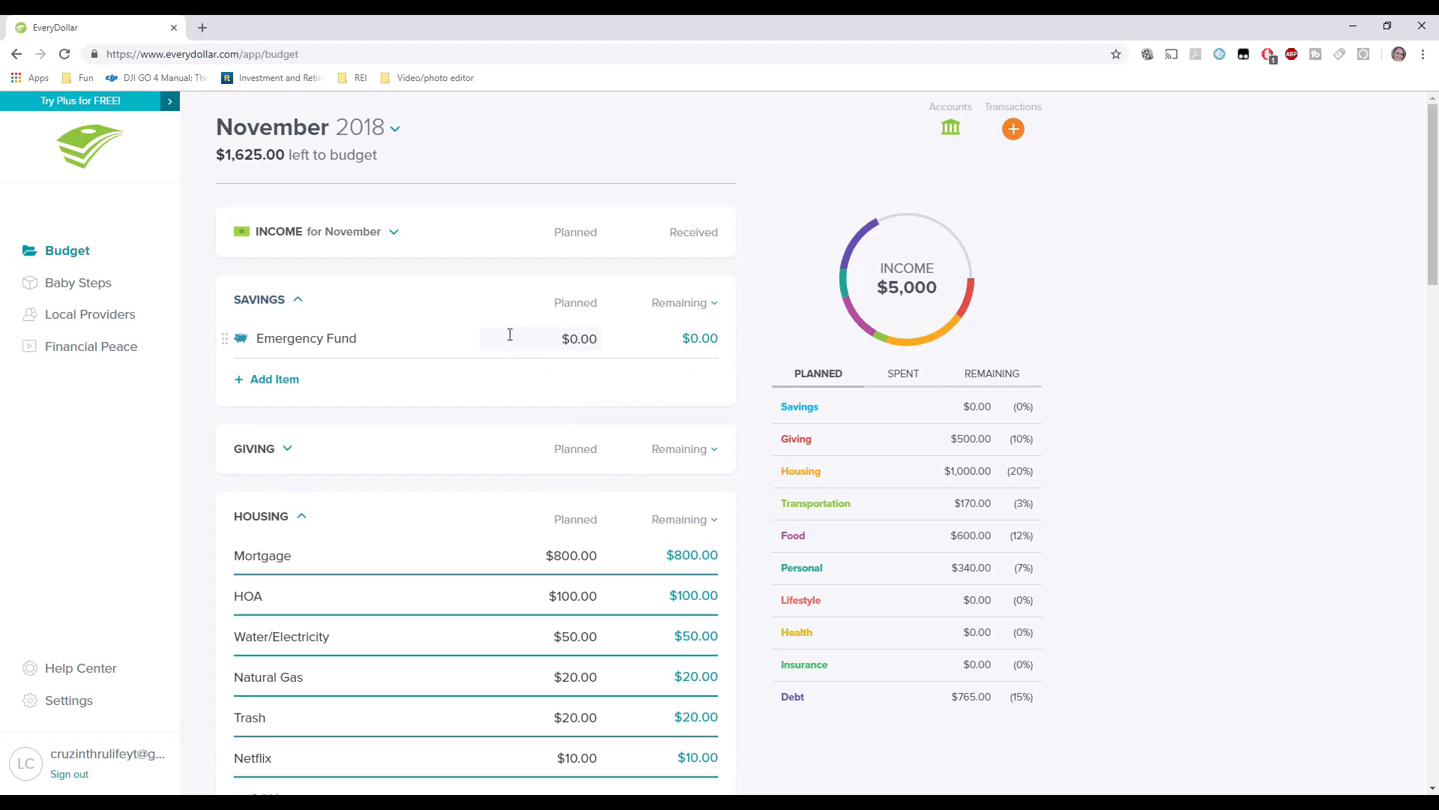
{"action": "left_click", "coordinate": [571, 339]}
{"action": "type", "text": "25.00"}
{"action": "key", "text": "Tab"}
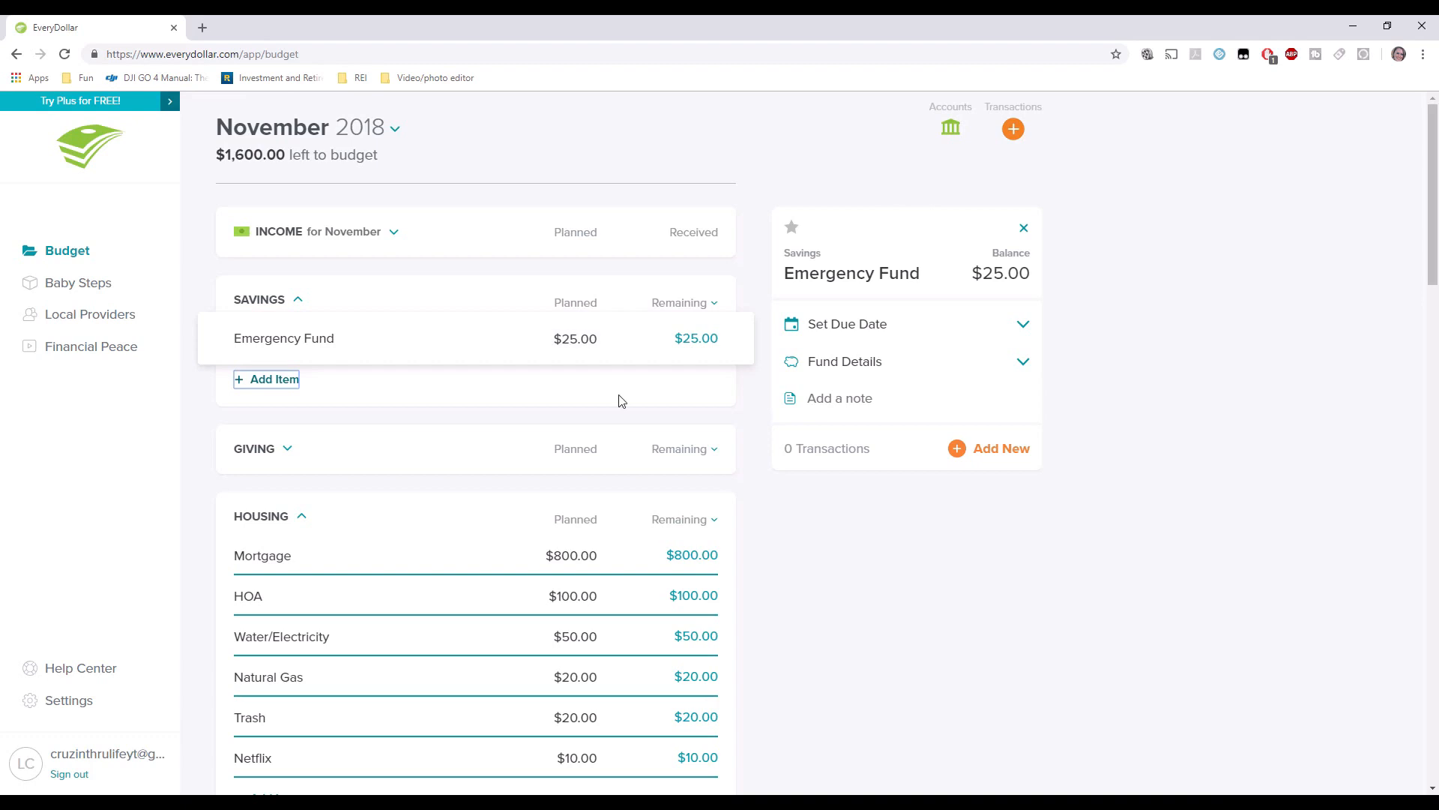
Plan $50 for Pet Care and $20 for Child Care.
{"action": "left_click", "coordinate": [288, 449]}
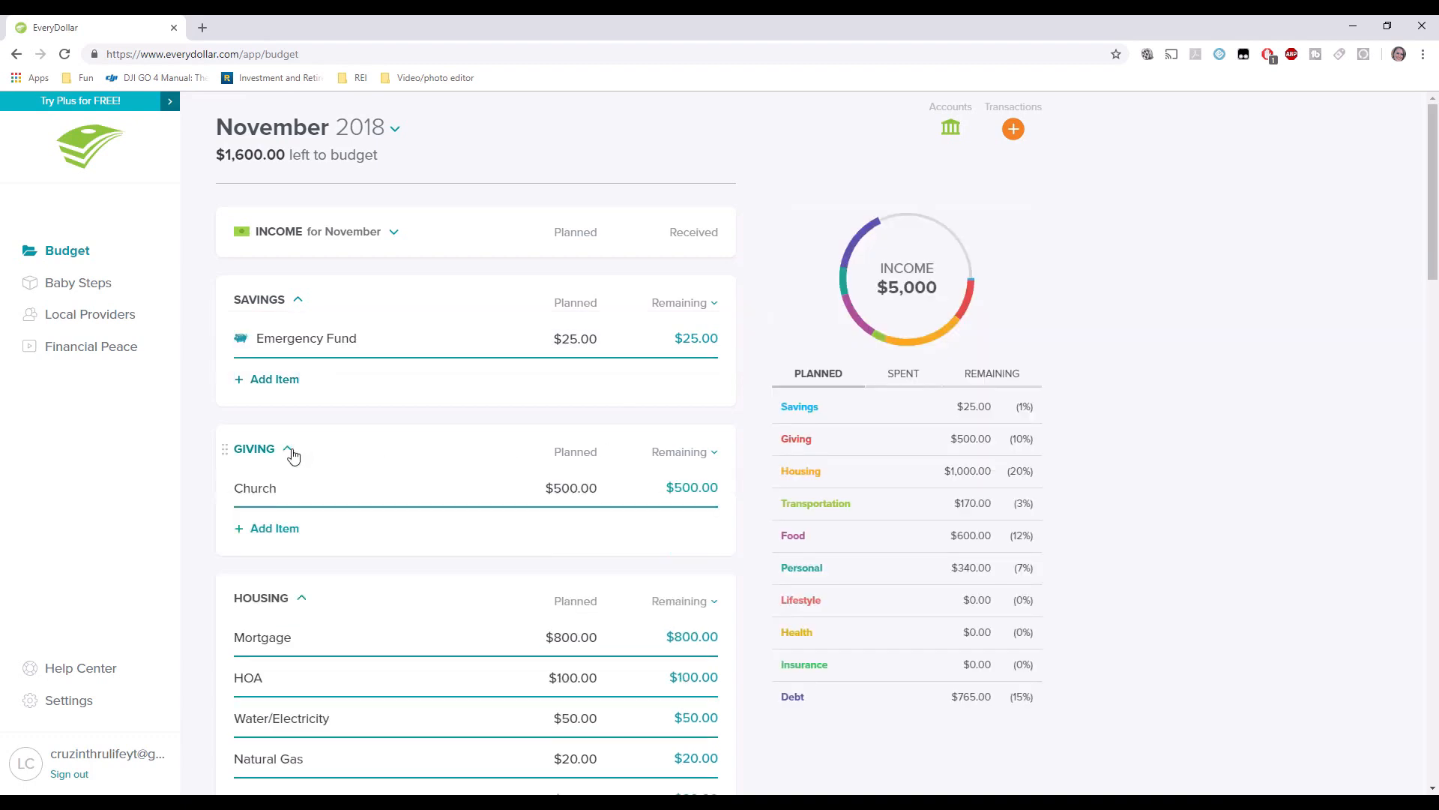
{"action": "scroll", "coordinate": [414, 557], "scroll_direction": "down", "scroll_amount": 2}
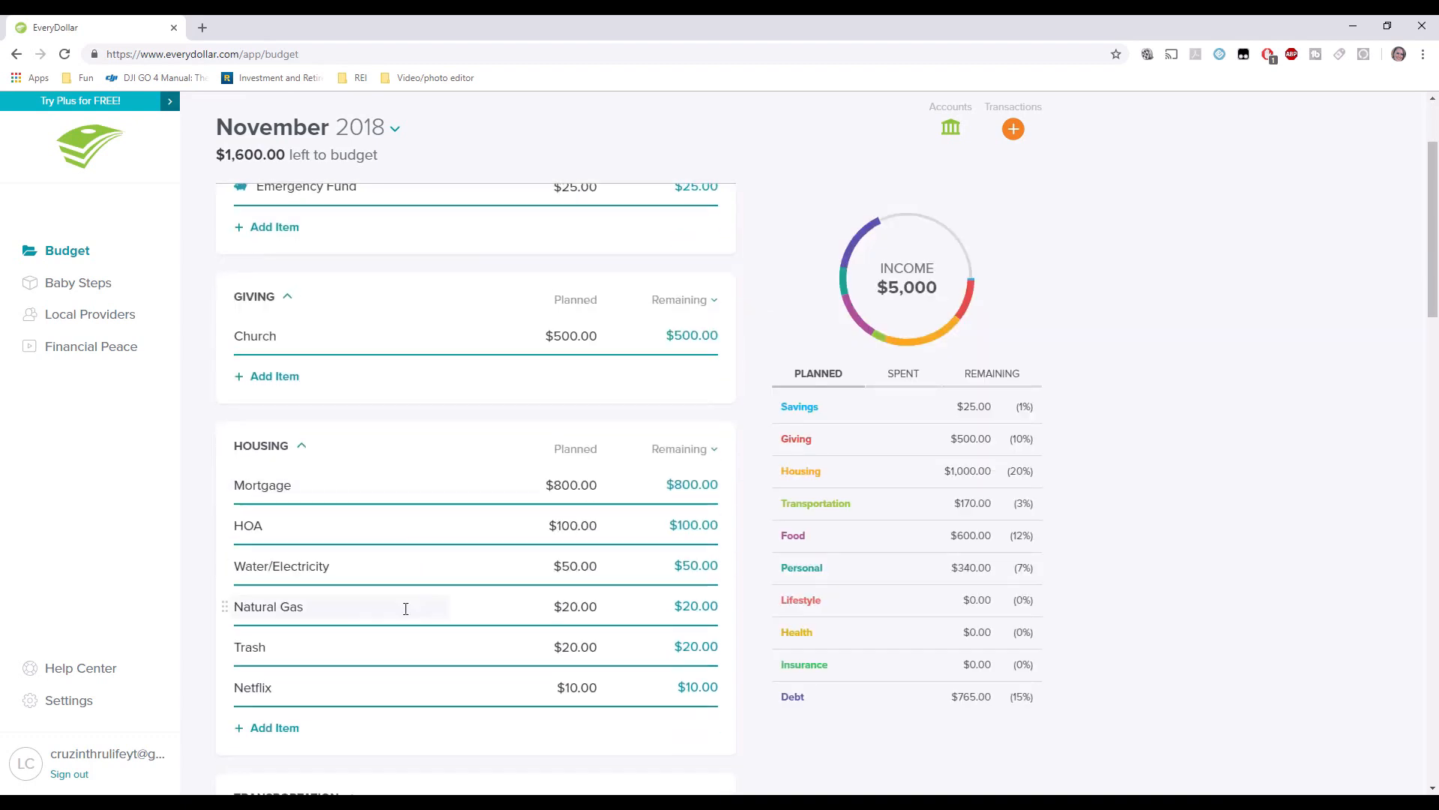
{"action": "scroll", "coordinate": [405, 607], "scroll_direction": "down", "scroll_amount": 5}
{"action": "scroll", "coordinate": [559, 527], "scroll_direction": "down", "scroll_amount": 7}
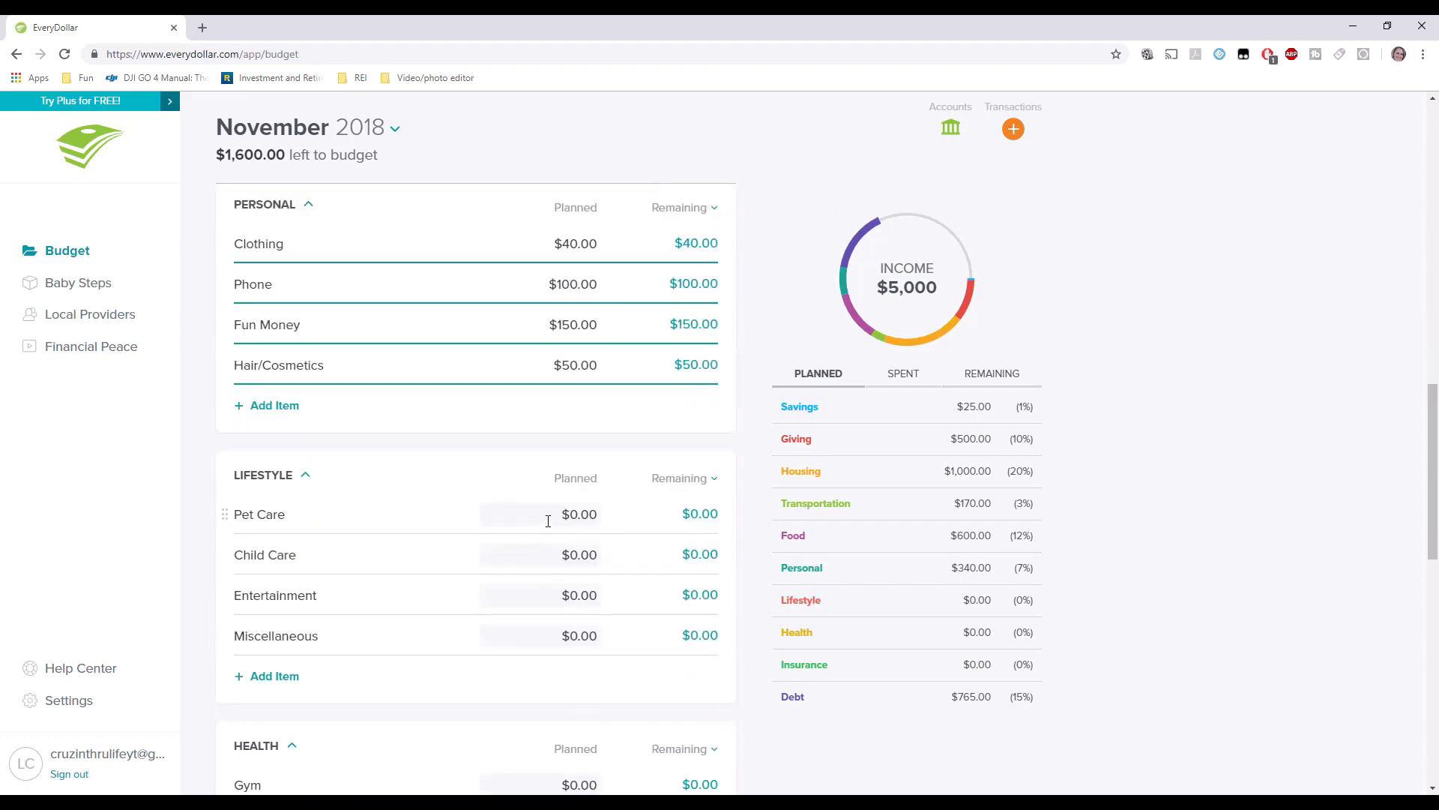
{"action": "left_click", "coordinate": [558, 515]}
{"action": "type", "text": "5"}
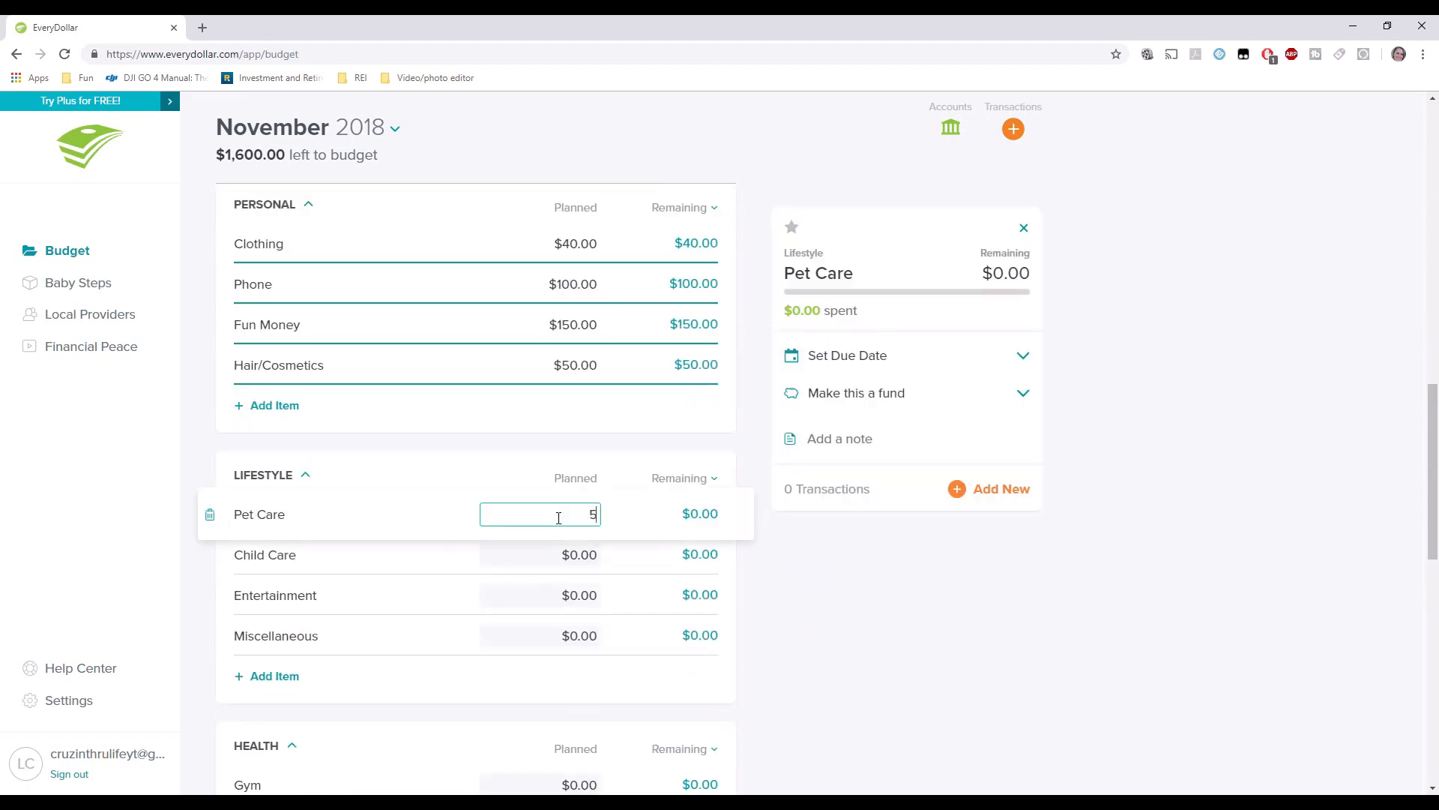
{"action": "type", "text": "0.00"}
{"action": "key", "text": "Tab"}
{"action": "type", "text": "2"}
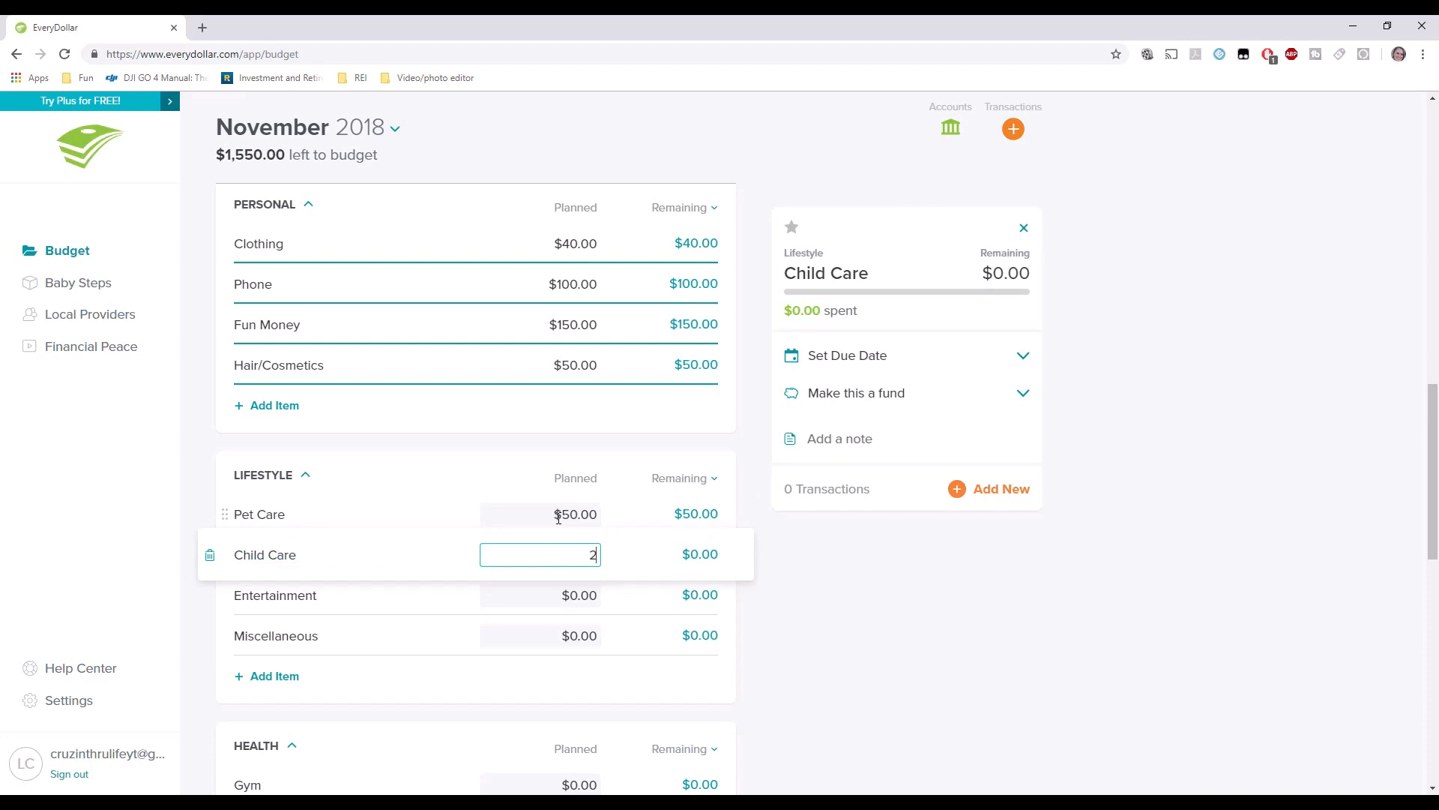
{"action": "type", "text": "0.00"}
{"action": "key", "text": "Tab"}
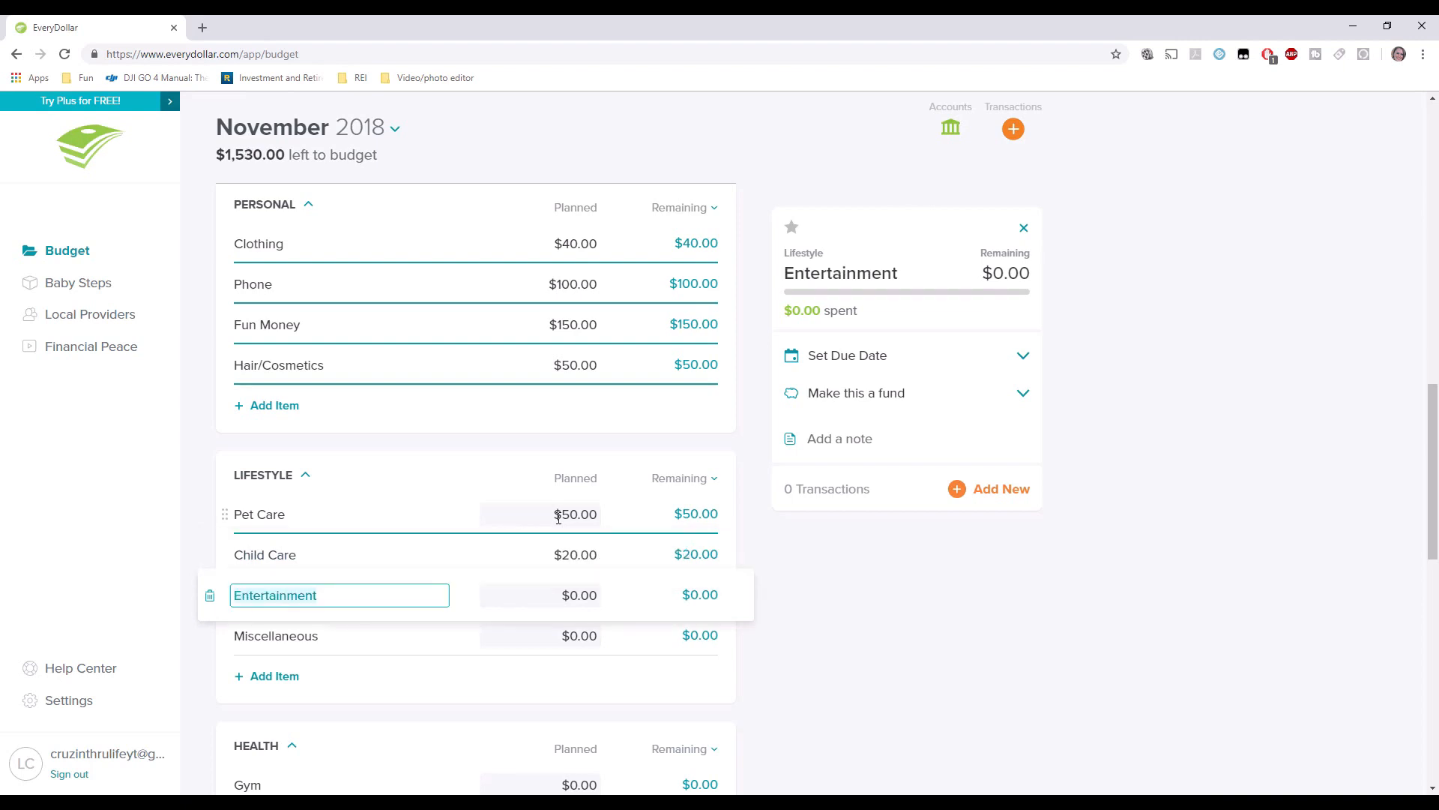
Plan $100 for Miscellaneous, $50 for Medicine/Vitamins and $20 for Doctor Visits.
{"action": "key", "text": "Tab"}
{"action": "key", "text": "Tab"}
{"action": "key", "text": "Tab"}
{"action": "type", "text": "100.00"}
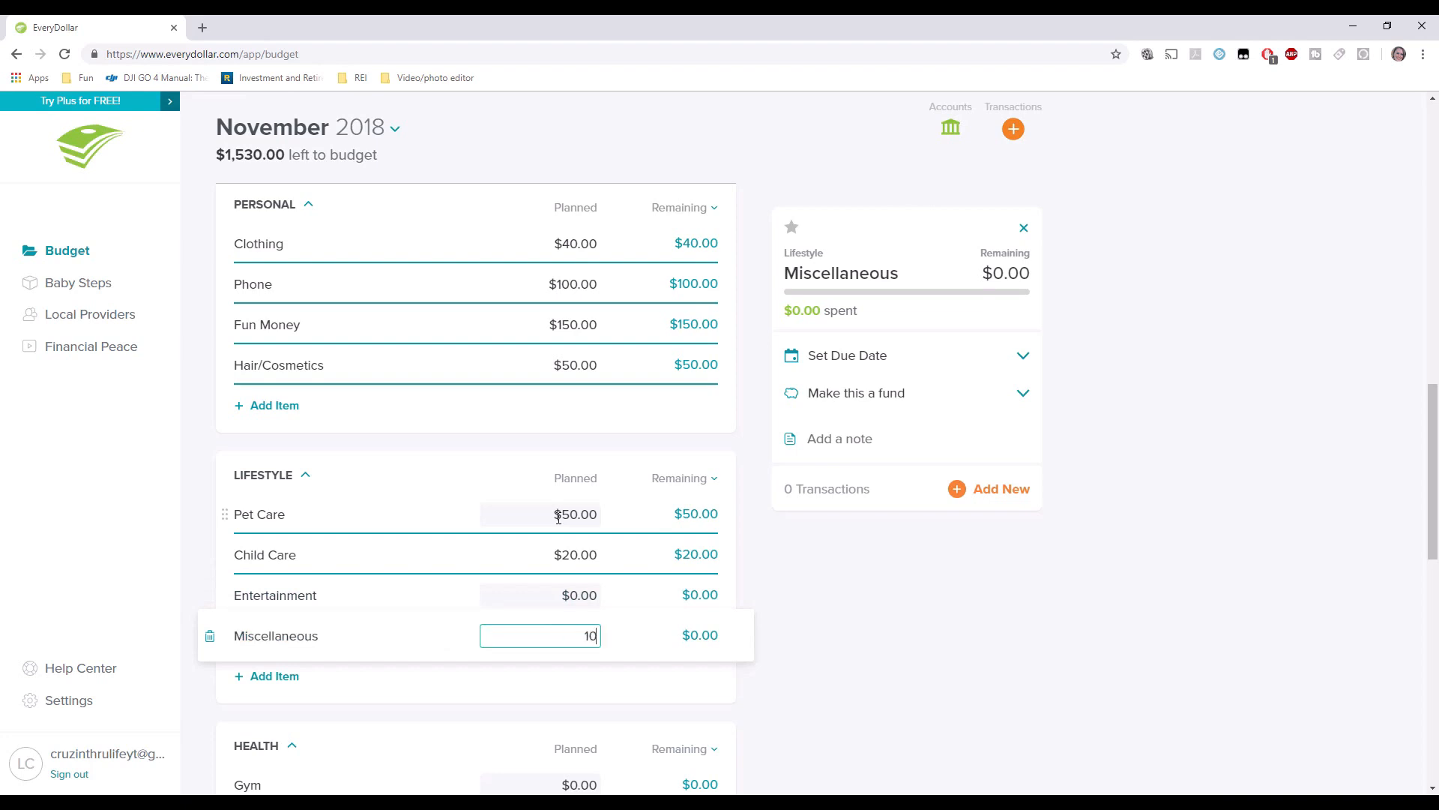
{"action": "key", "text": "Tab"}
{"action": "scroll", "coordinate": [609, 546], "scroll_direction": "down", "scroll_amount": 4}
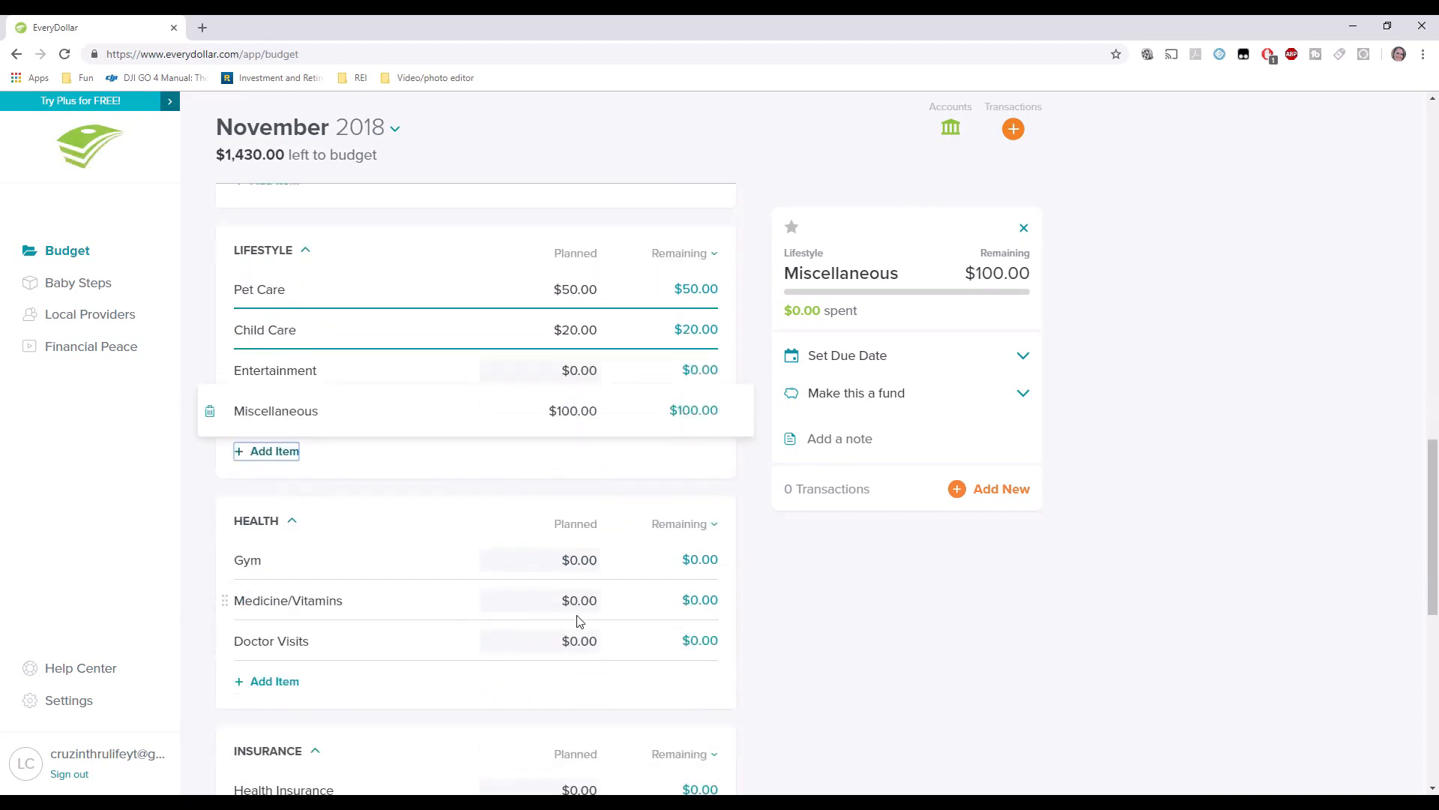
{"action": "left_click", "coordinate": [555, 522]}
{"action": "type", "text": "5"}
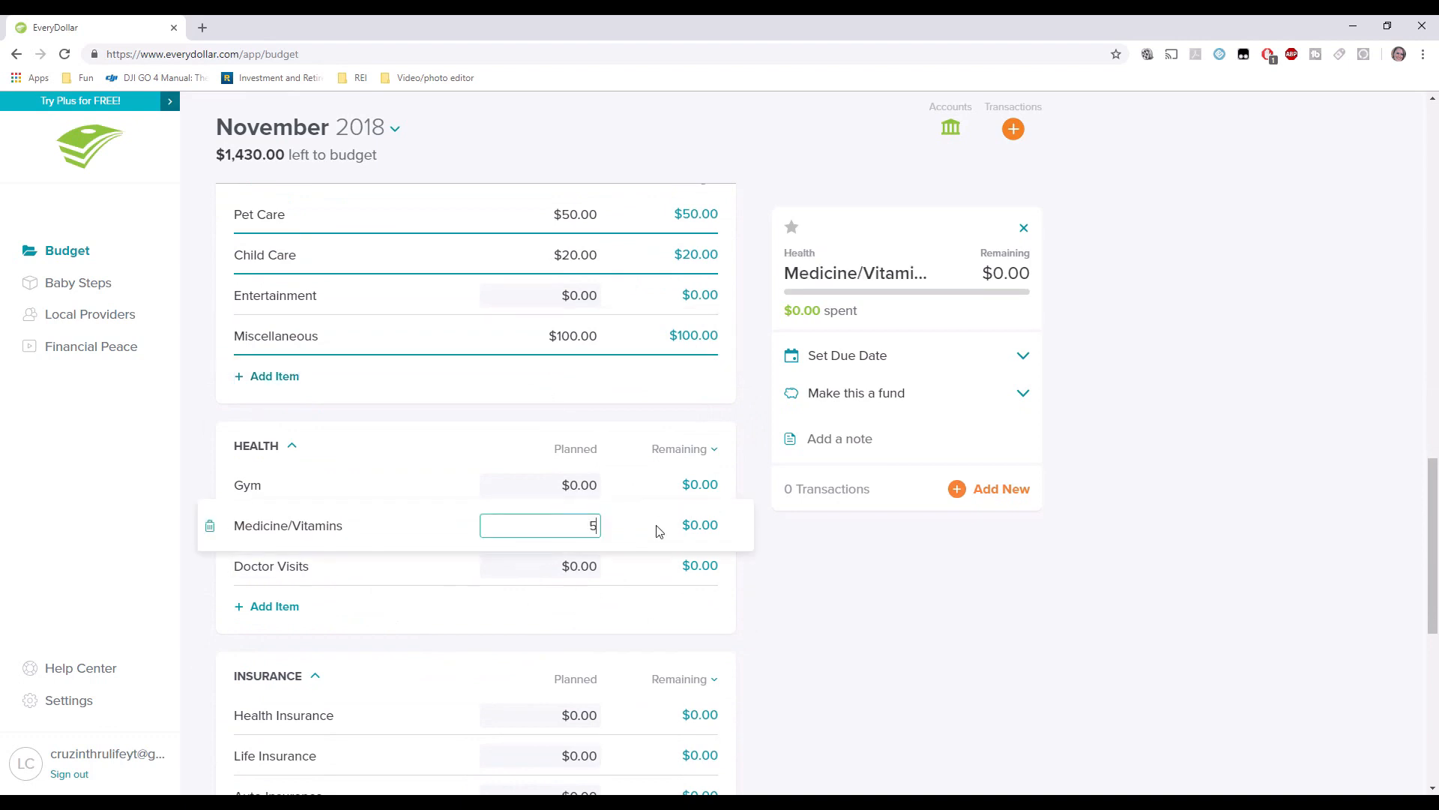
{"action": "type", "text": "0.00"}
{"action": "key", "text": "Tab"}
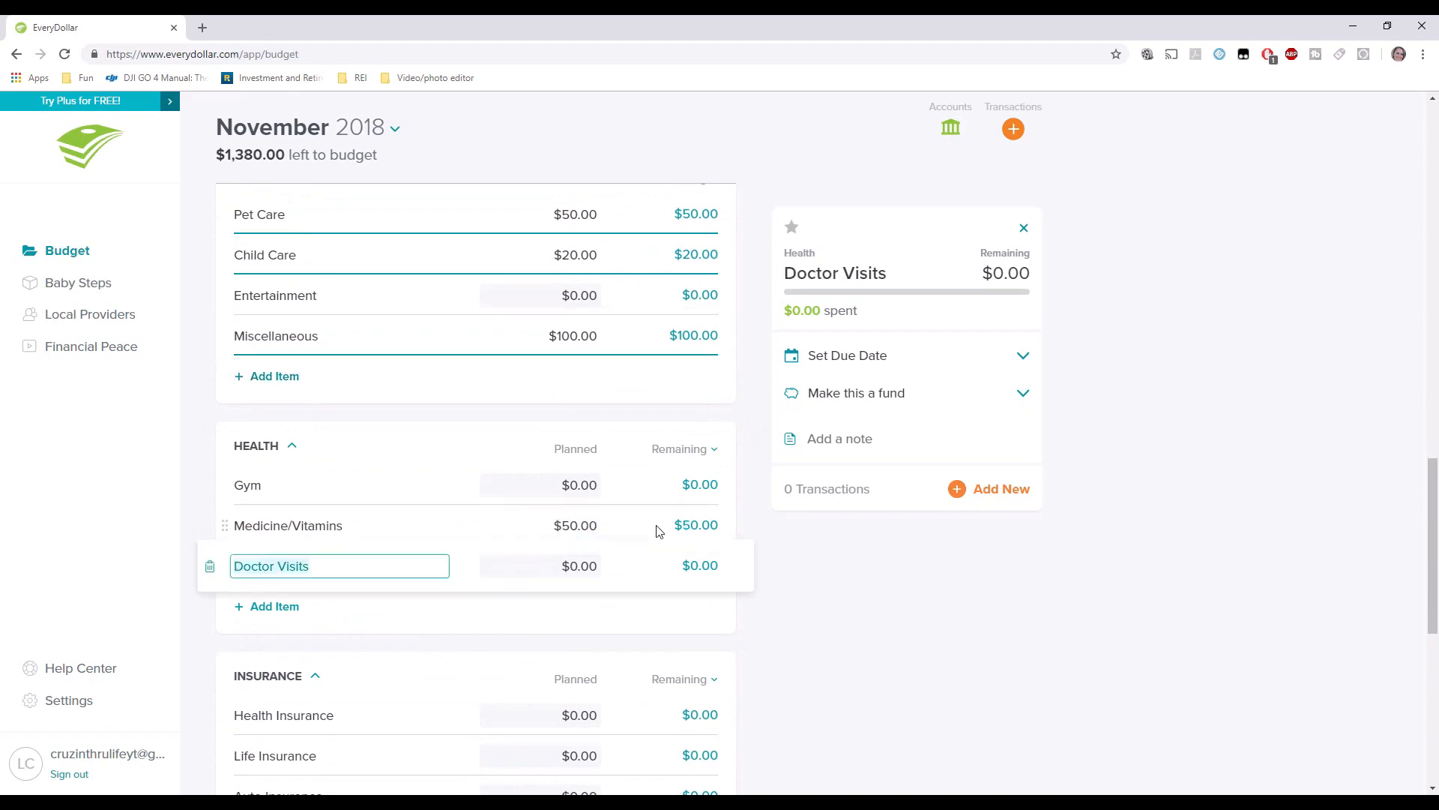
{"action": "key", "text": "Tab"}
{"action": "type", "text": "20.00"}
{"action": "key", "text": "Tab"}
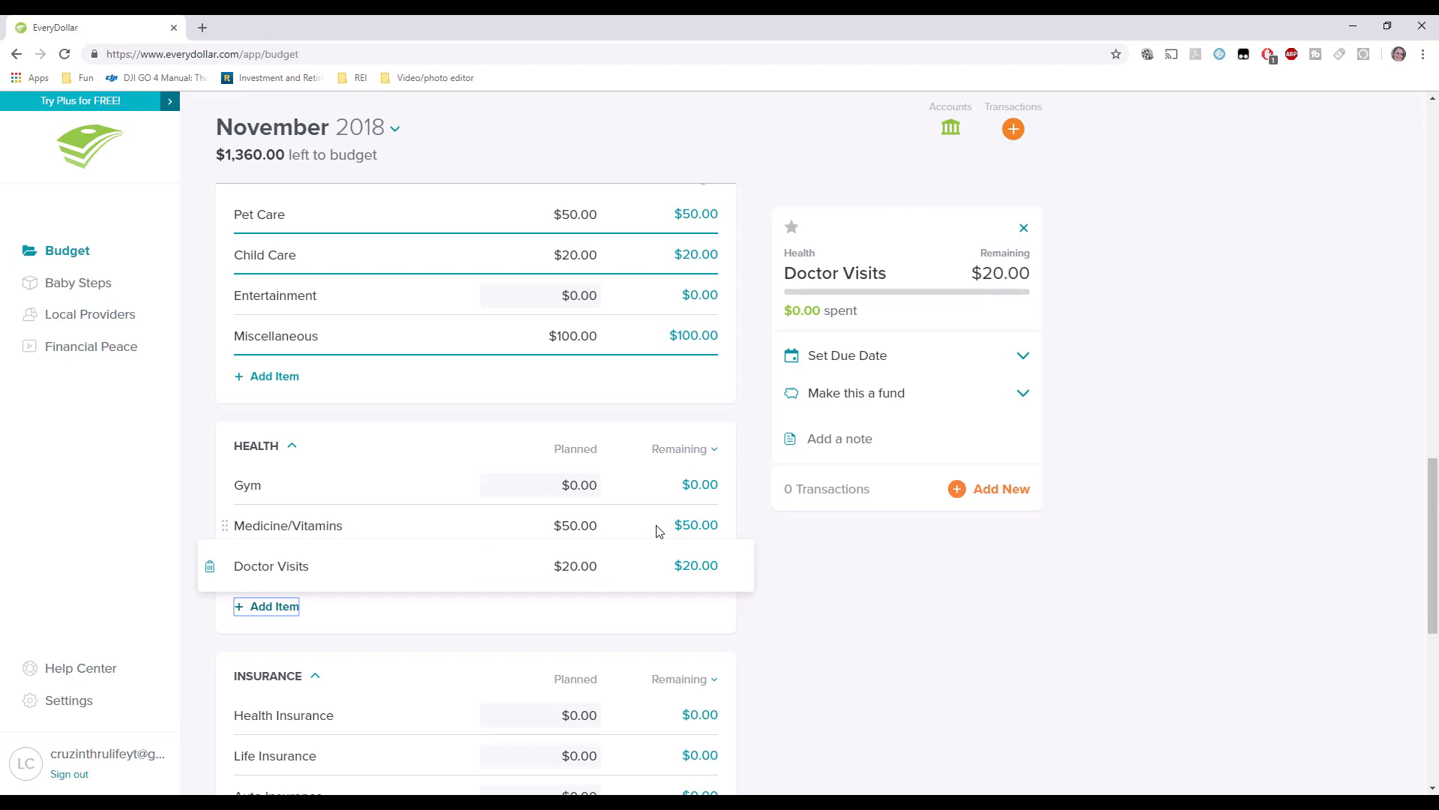
{"action": "scroll", "coordinate": [548, 497], "scroll_direction": "down", "scroll_amount": 3}
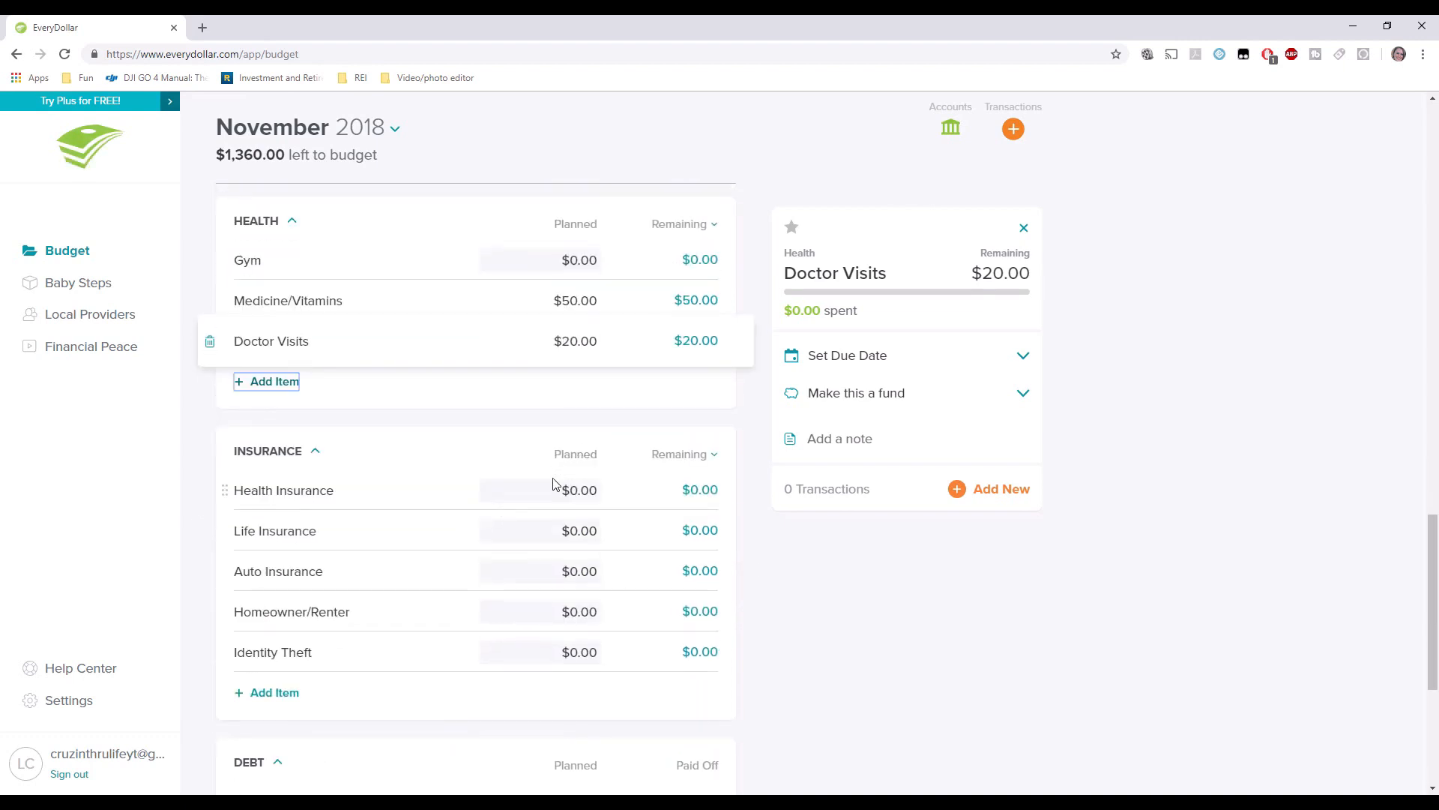
Delete the Health Insurance budget line.
{"action": "left_click", "coordinate": [262, 484]}
{"action": "left_click", "coordinate": [210, 491]}
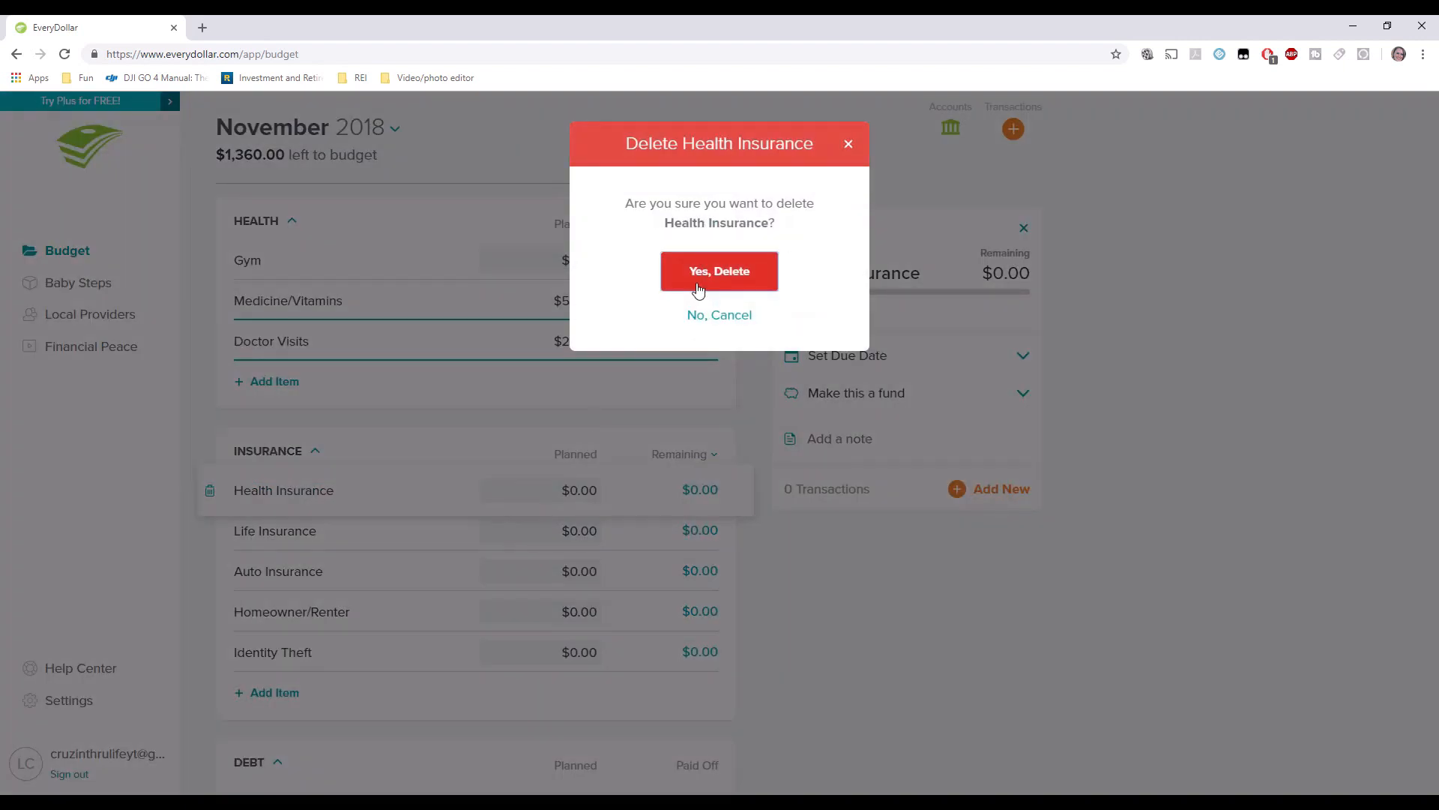
{"action": "left_click", "coordinate": [718, 271]}
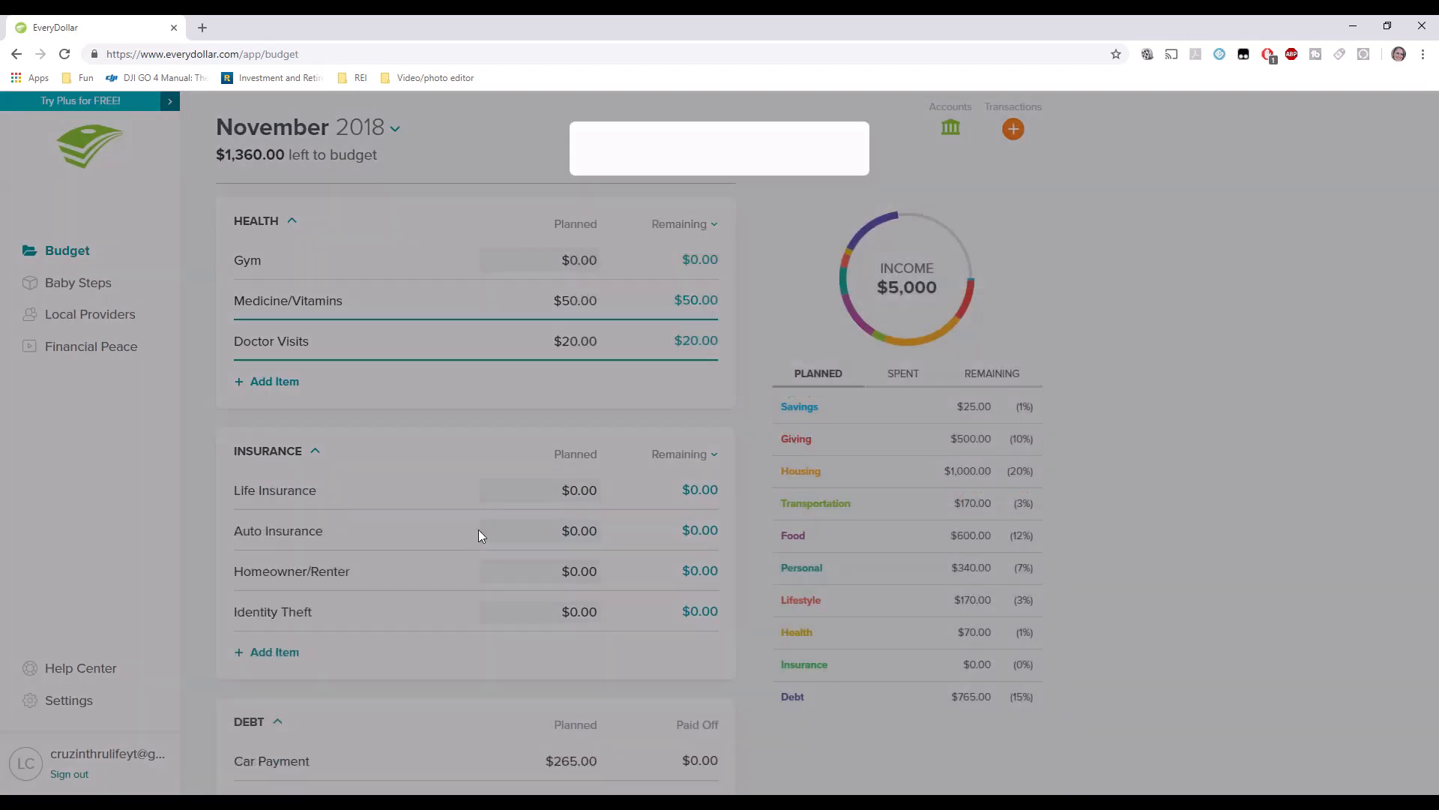
Plan $20.00 for Life Insurance and select the Auto Insurance line.
{"action": "left_click", "coordinate": [563, 491]}
{"action": "type", "text": "2"}
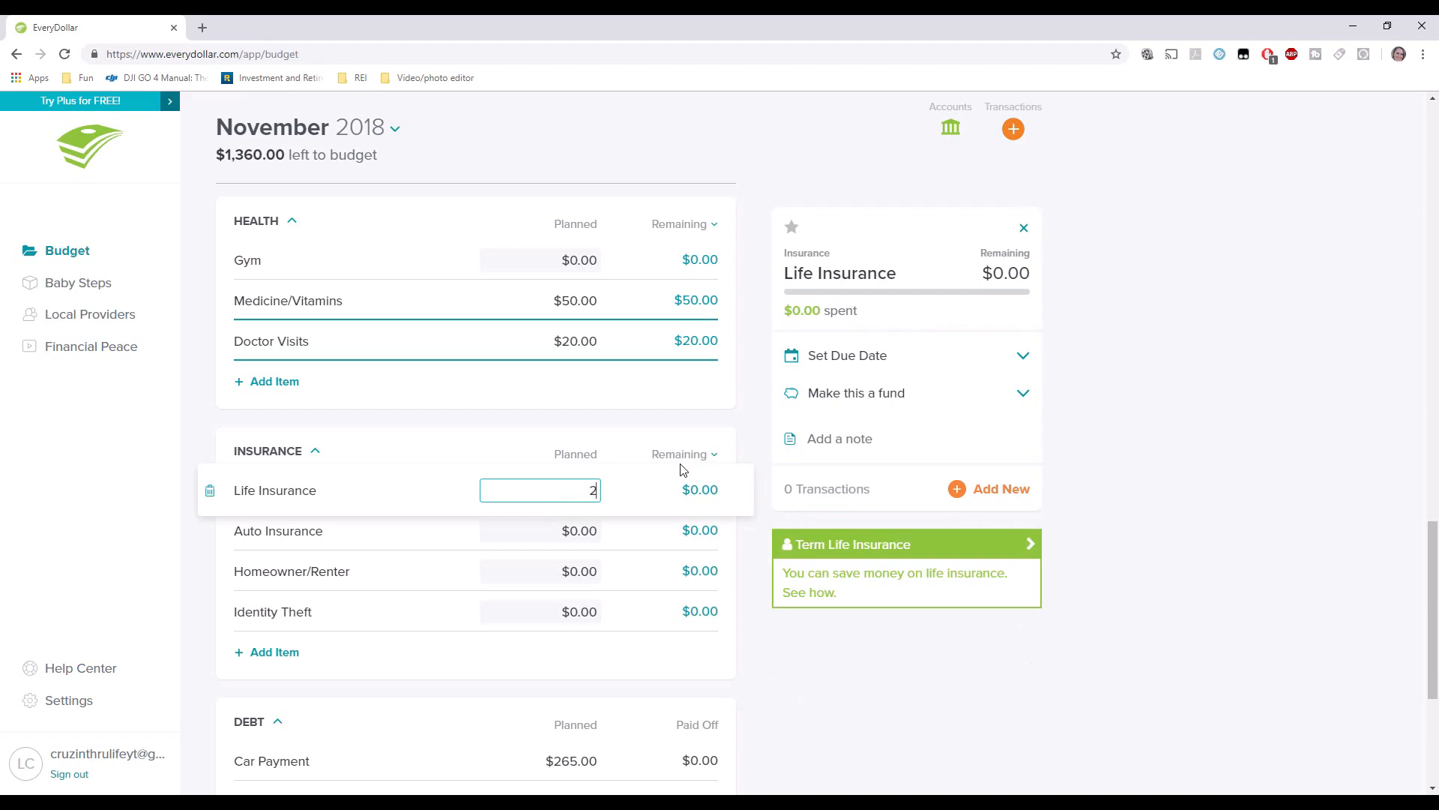
{"action": "type", "text": "0.00"}
{"action": "key", "text": "Tab"}
{"action": "key", "text": "Tab"}
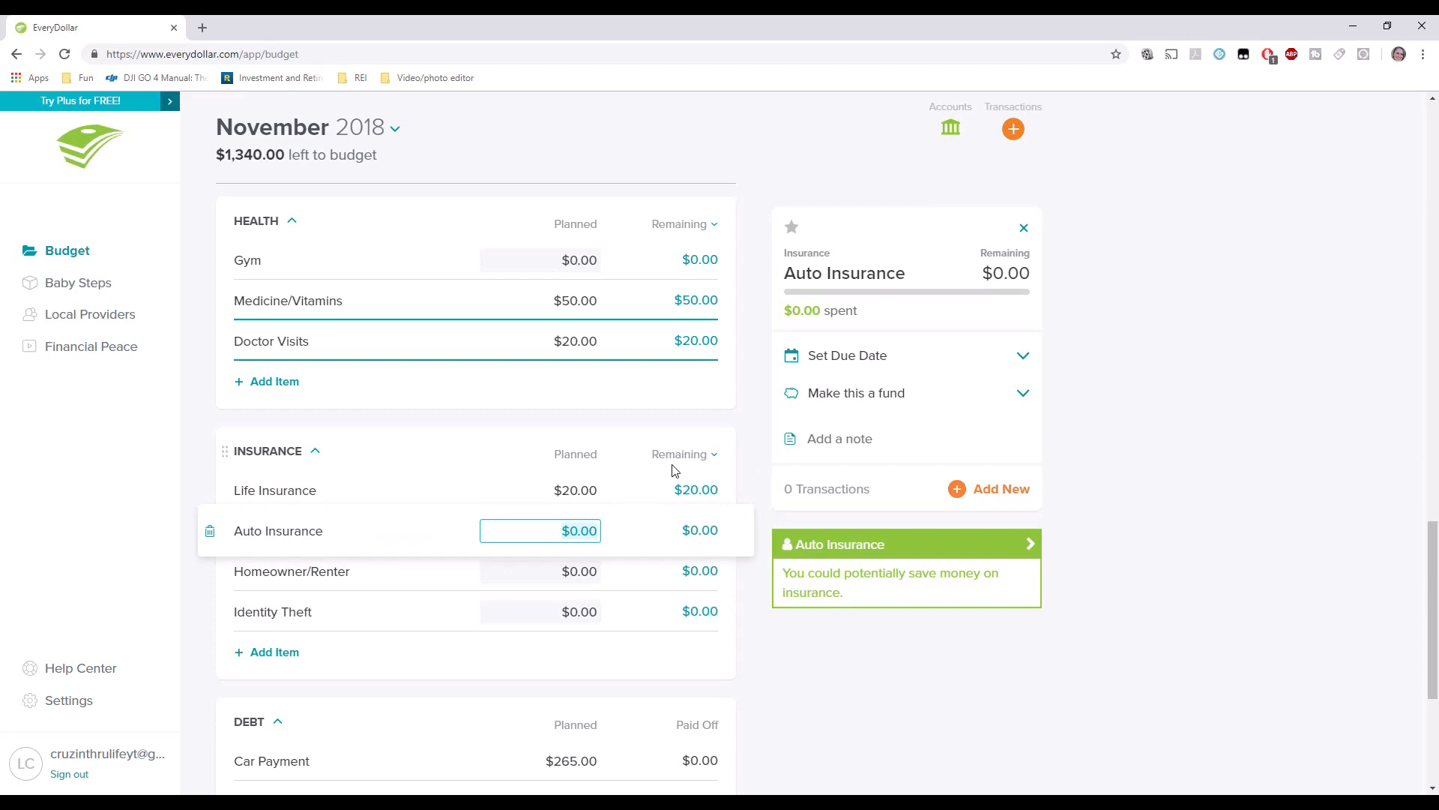
{"action": "left_click", "coordinate": [347, 530]}
{"action": "left_click", "coordinate": [466, 540]}
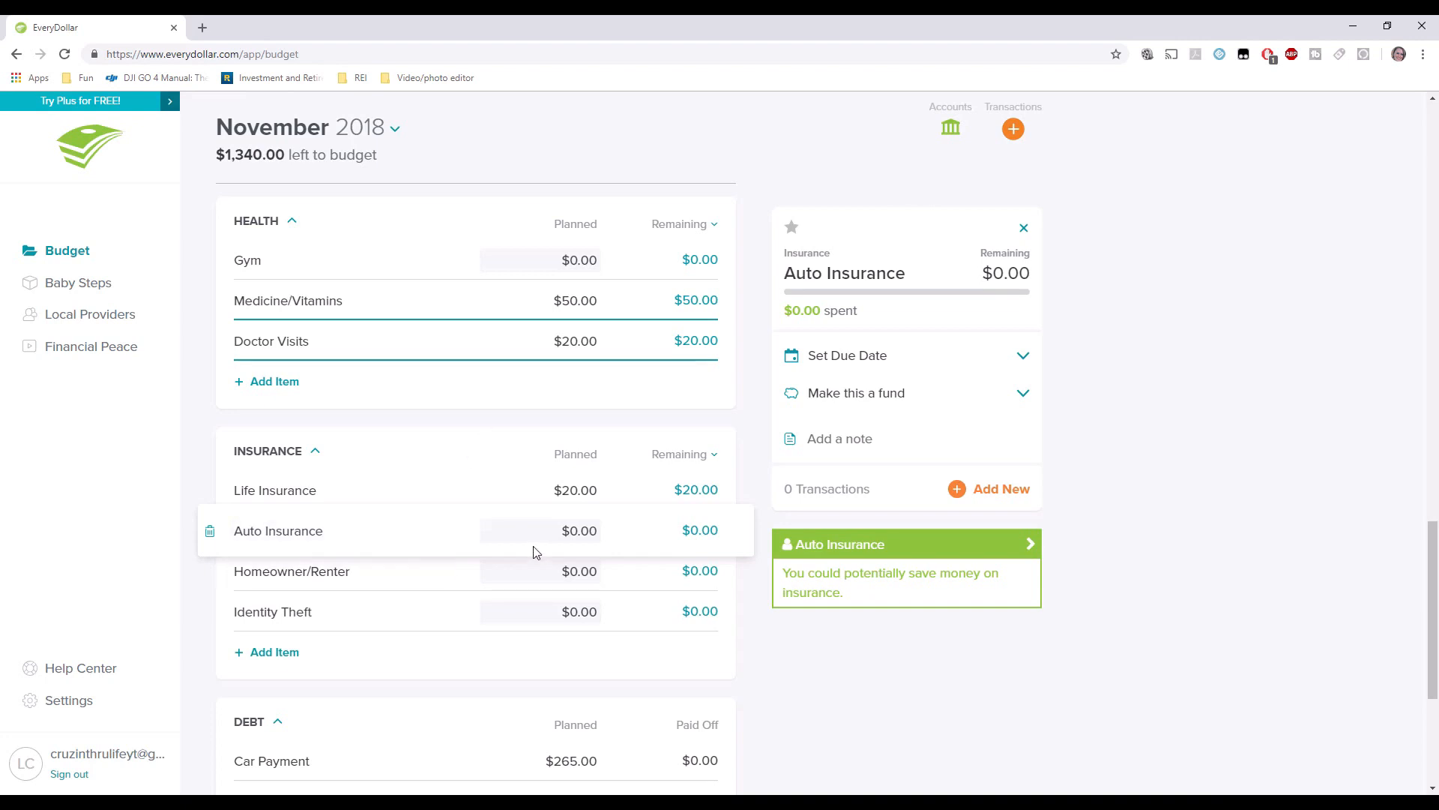
Set Auto Insurance's due date to November 30th.
{"action": "left_click", "coordinate": [837, 363]}
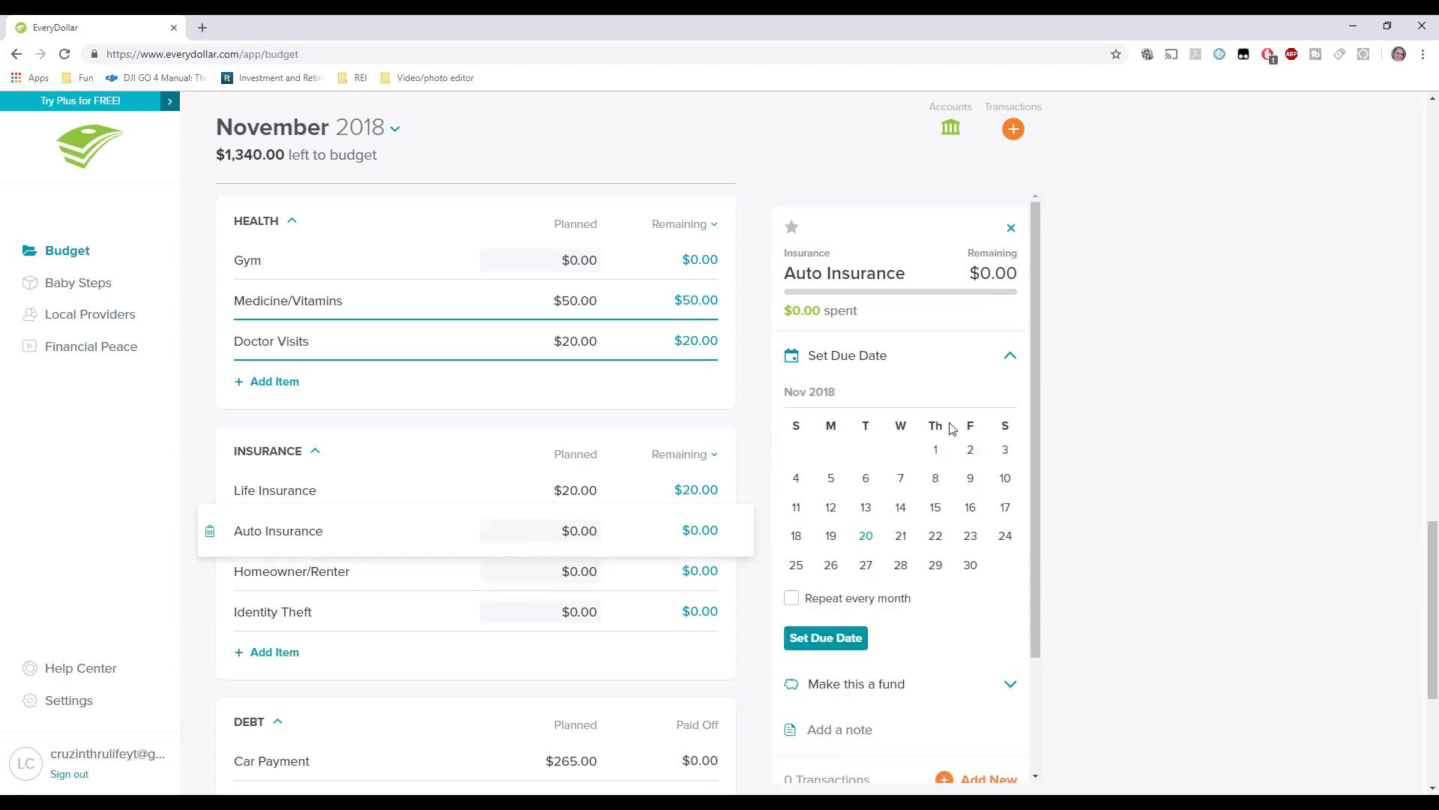
{"action": "left_click", "coordinate": [1011, 356]}
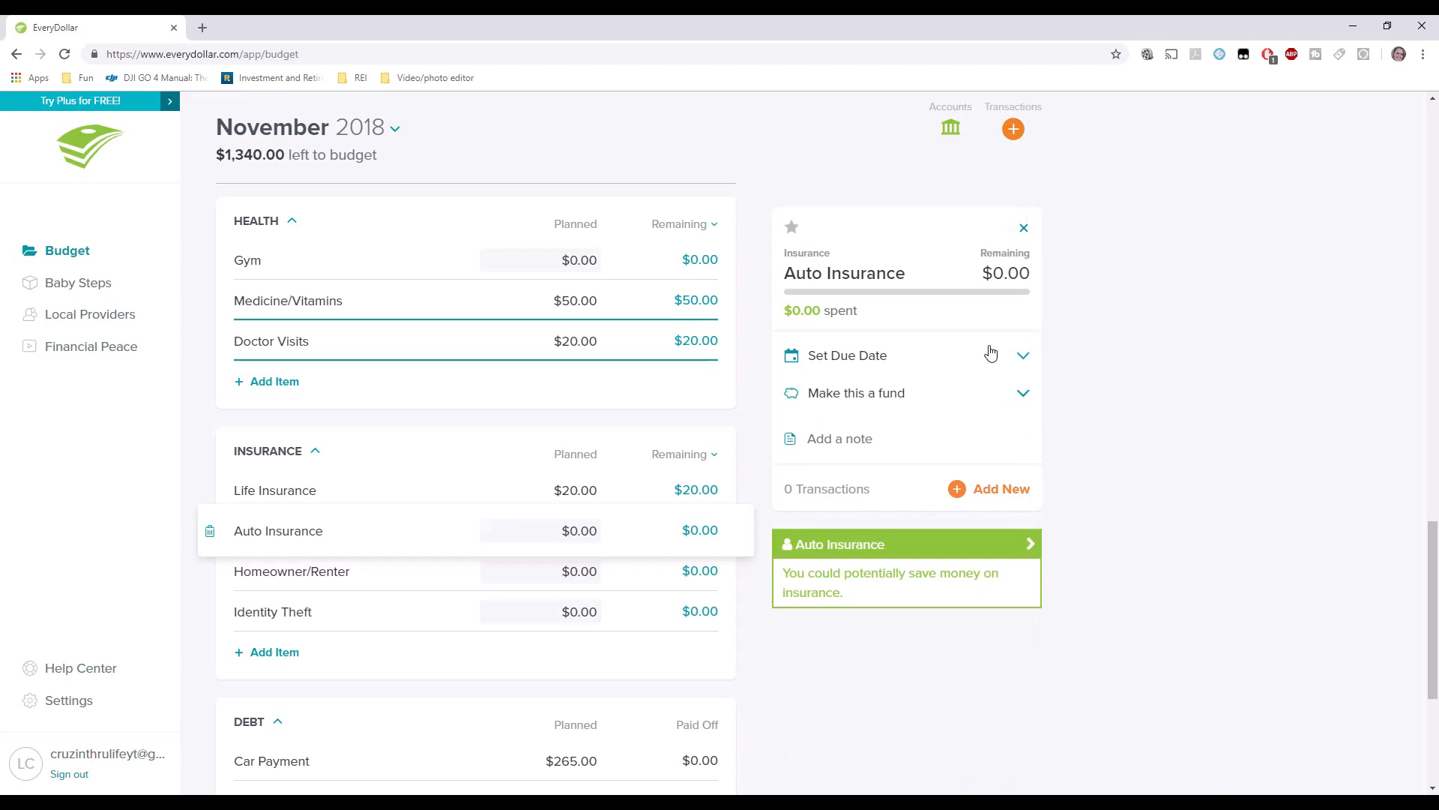
{"action": "left_click", "coordinate": [1022, 355]}
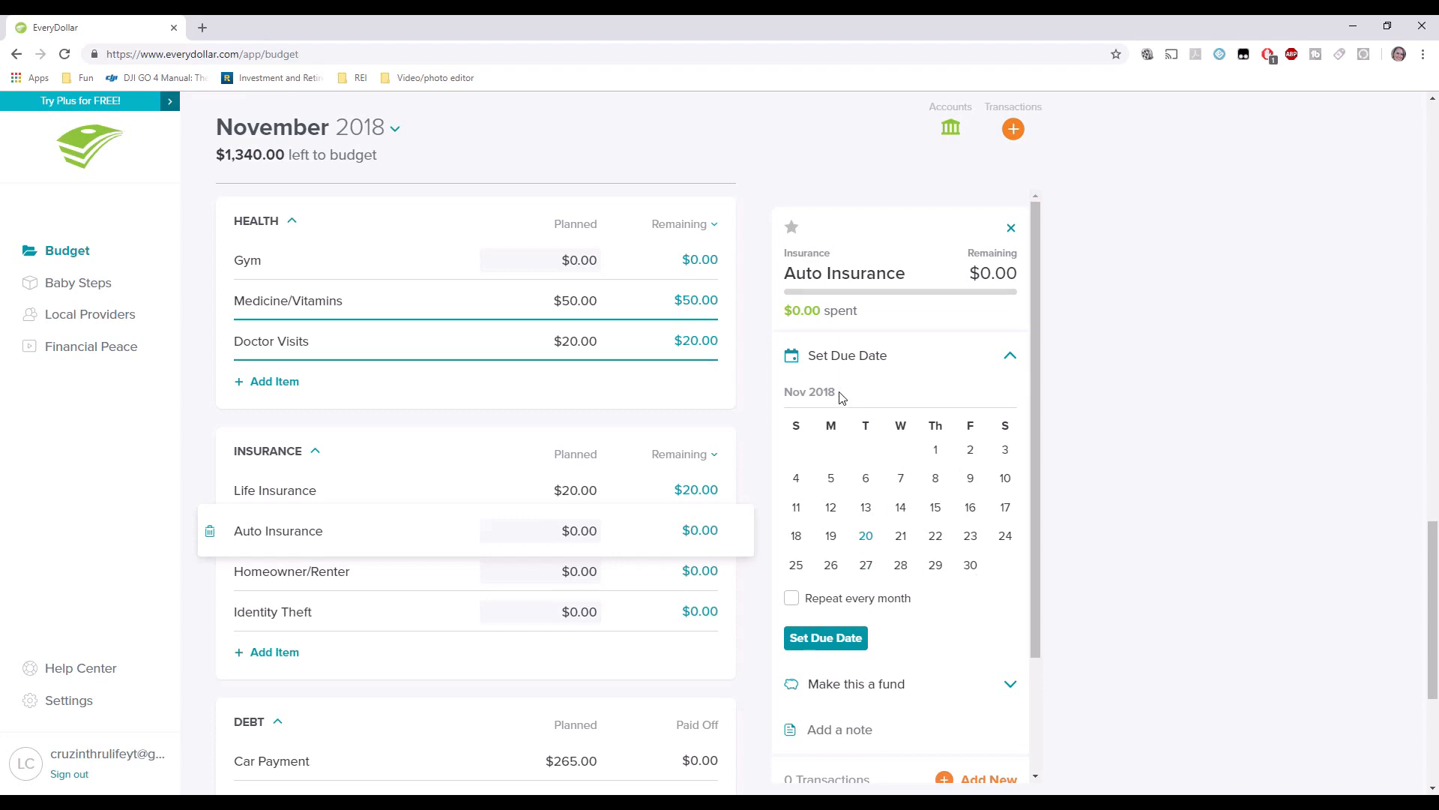
{"action": "left_click", "coordinate": [970, 565]}
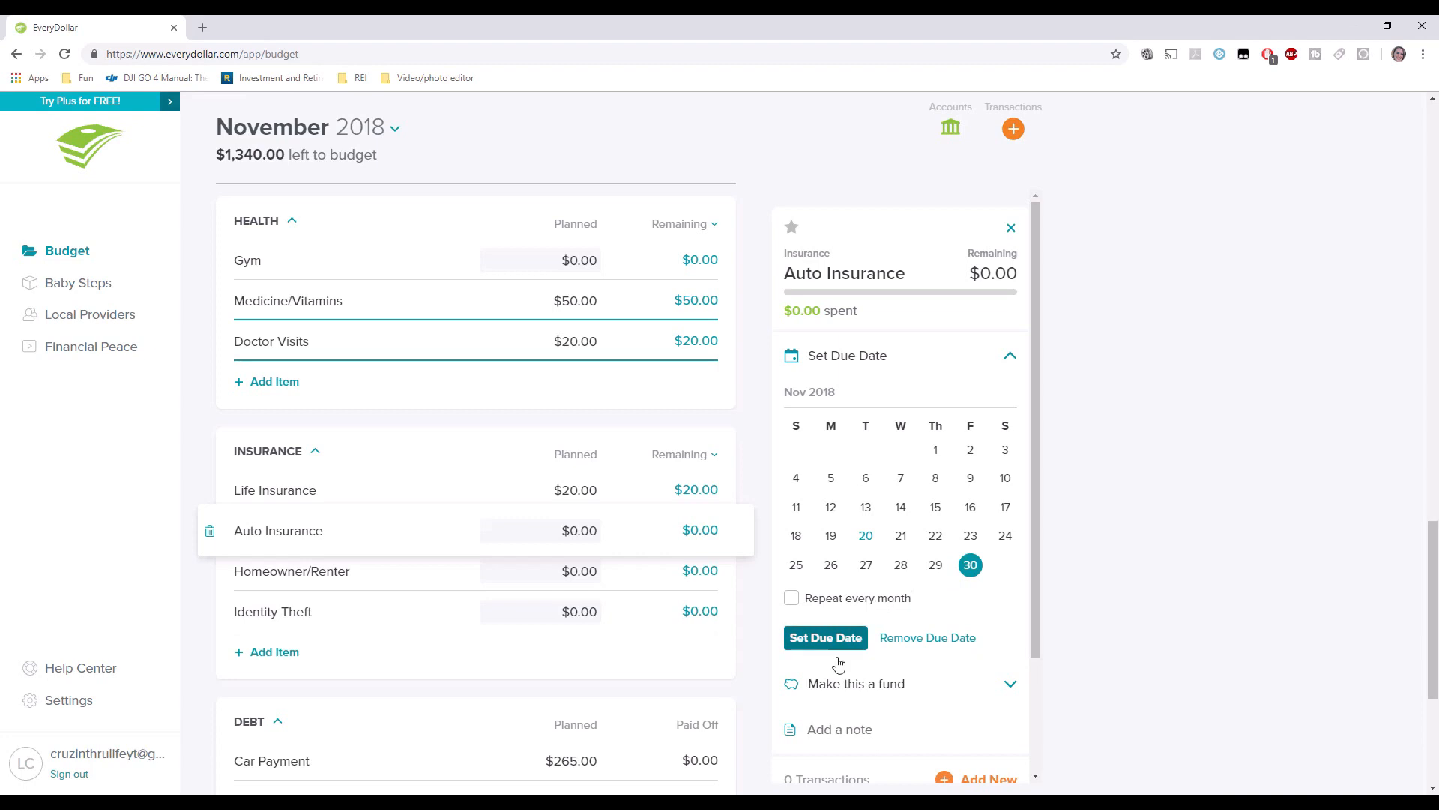
{"action": "left_click", "coordinate": [810, 655]}
{"action": "left_click", "coordinate": [853, 685]}
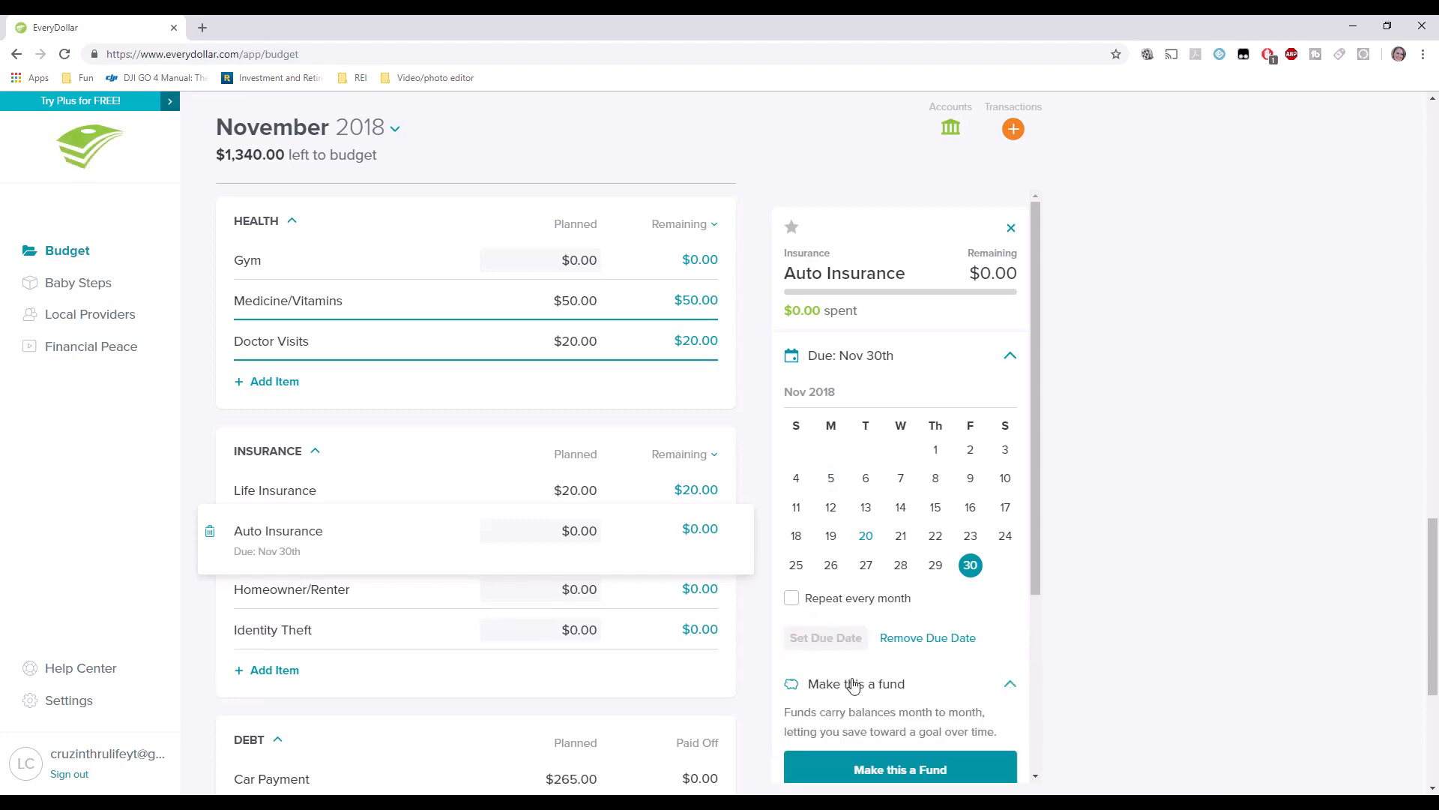
{"action": "scroll", "coordinate": [841, 630], "scroll_direction": "down", "scroll_amount": 3}
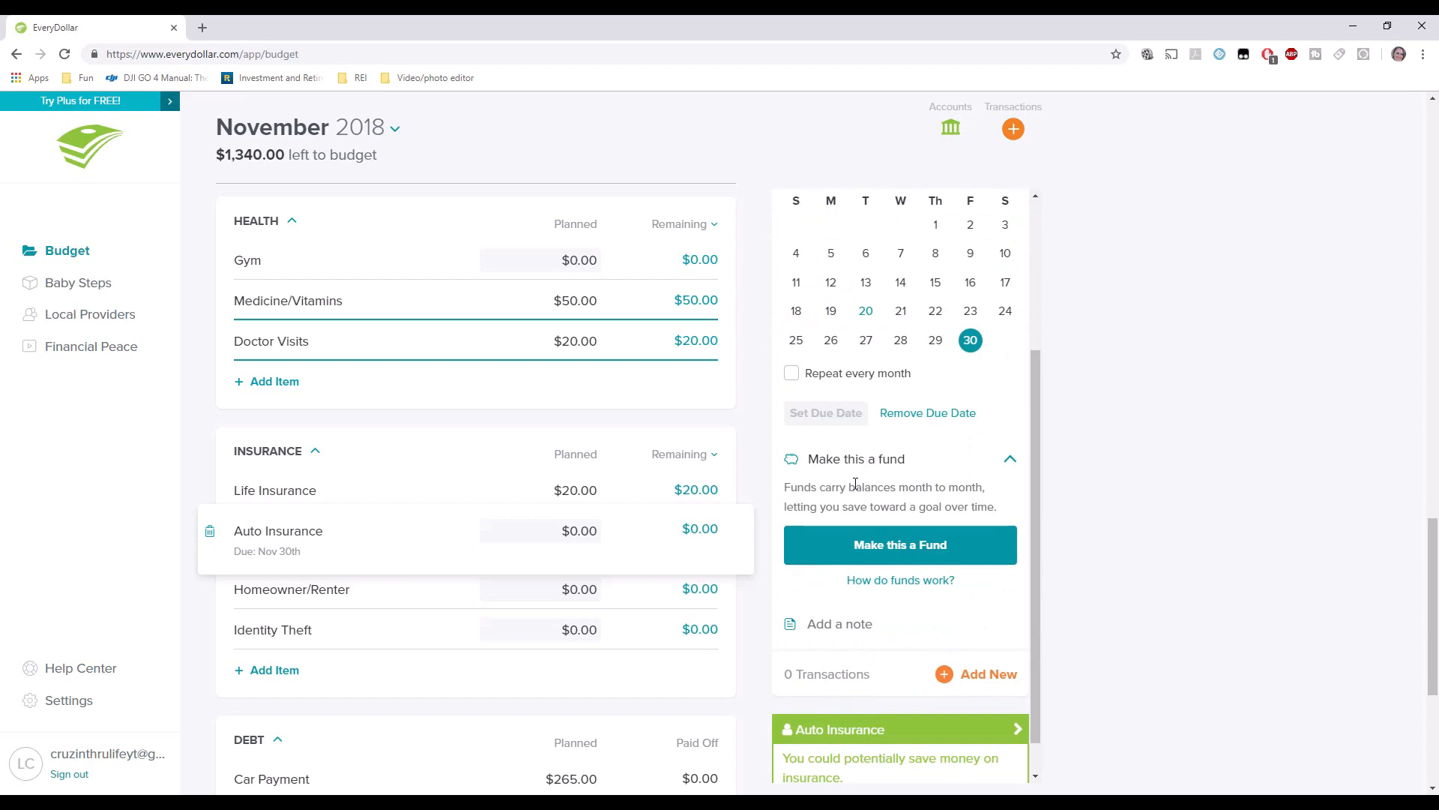
Make Auto Insurance a fund with a $500 starting balance and $100 planned.
{"action": "left_click", "coordinate": [897, 561]}
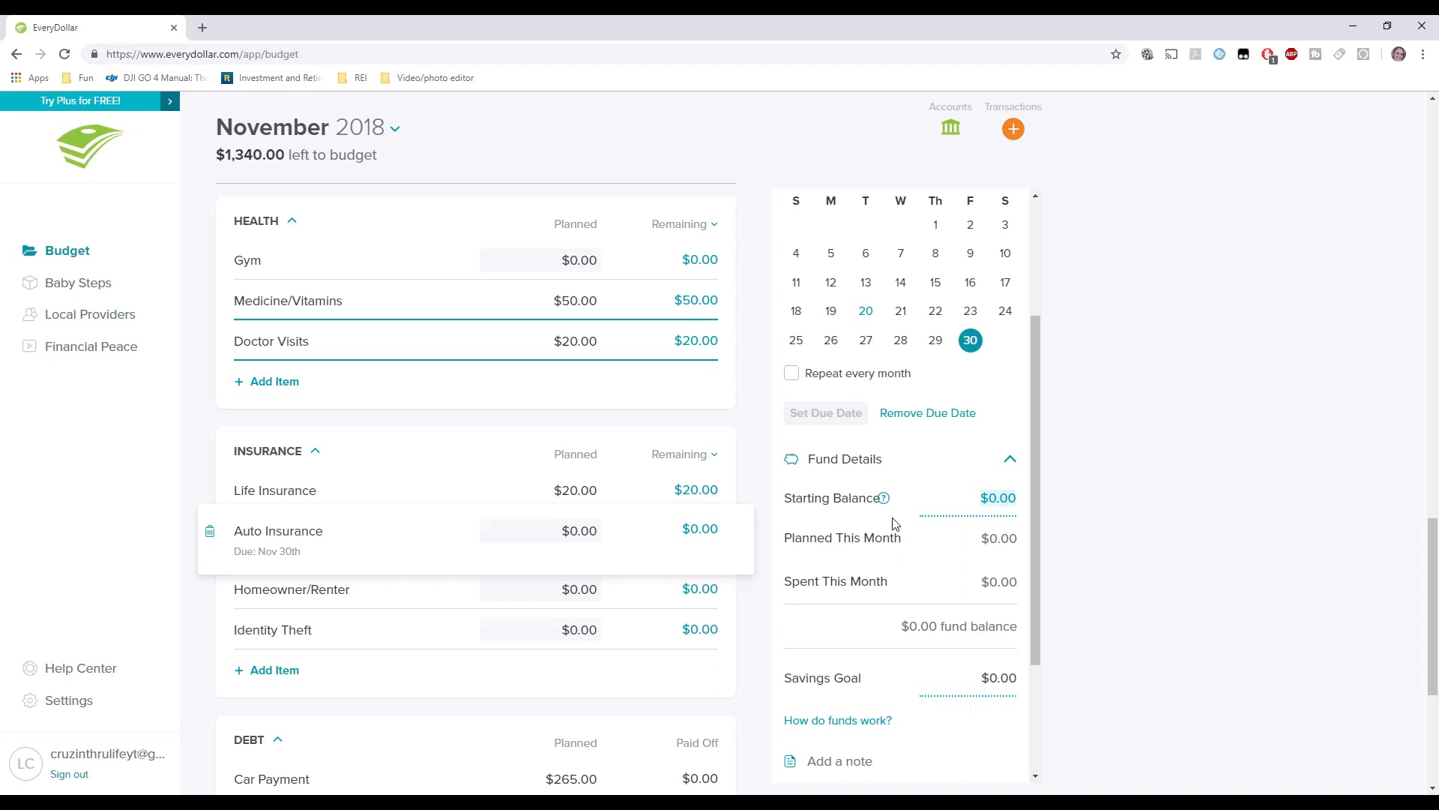
{"action": "type", "text": "5"}
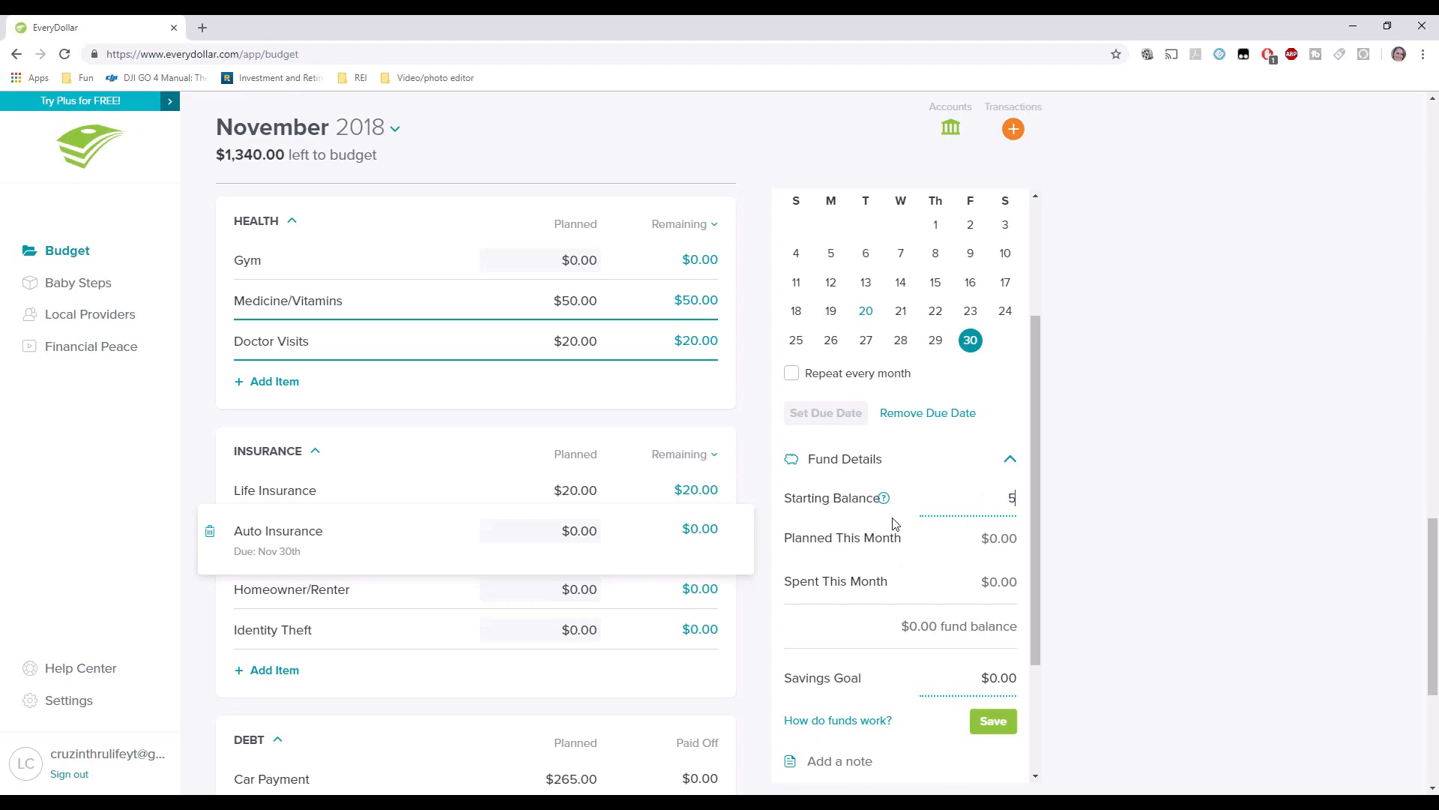
{"action": "type", "text": "00.00"}
{"action": "key", "text": "Tab"}
{"action": "left_click", "coordinate": [586, 533]}
{"action": "type", "text": "100.00"}
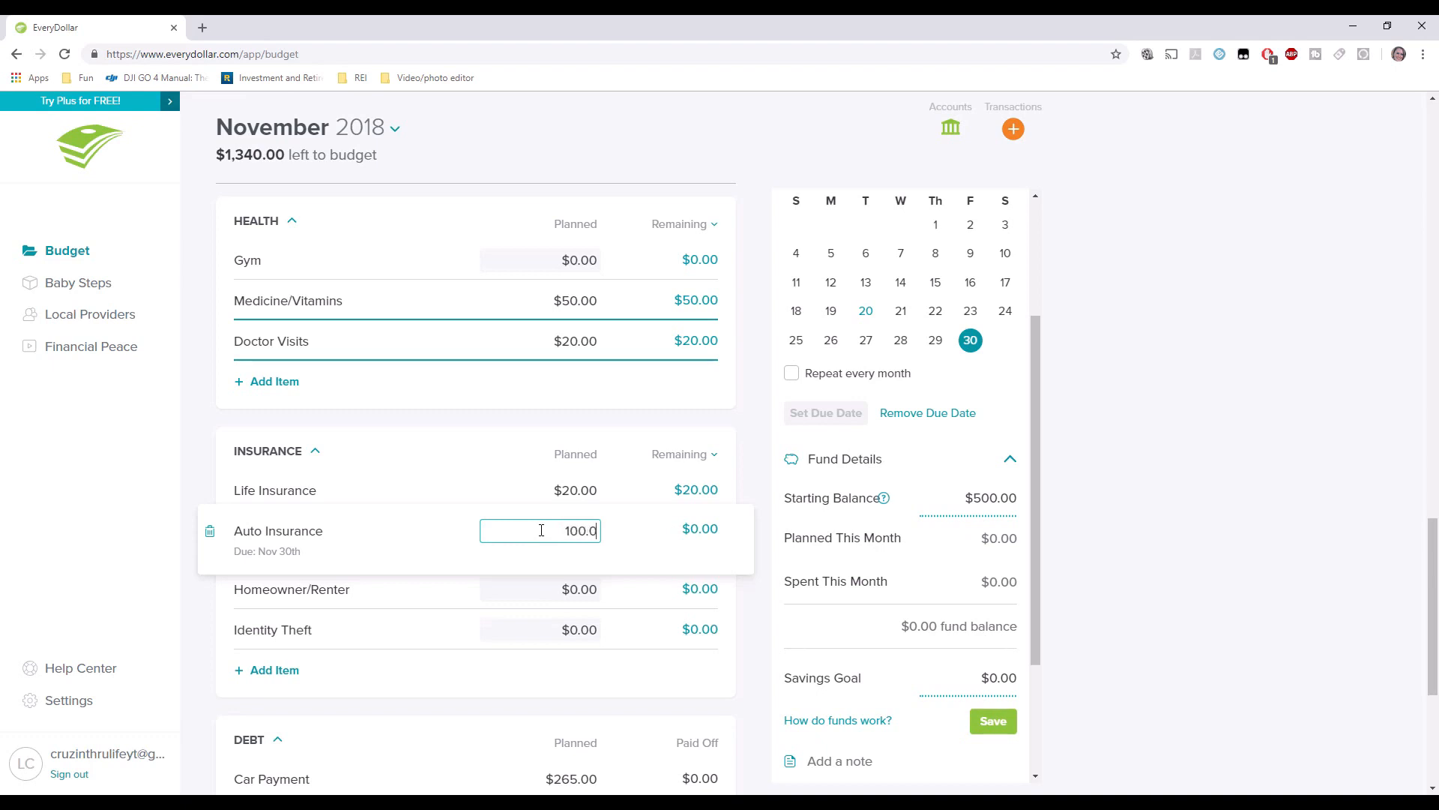
{"action": "key", "text": "Tab"}
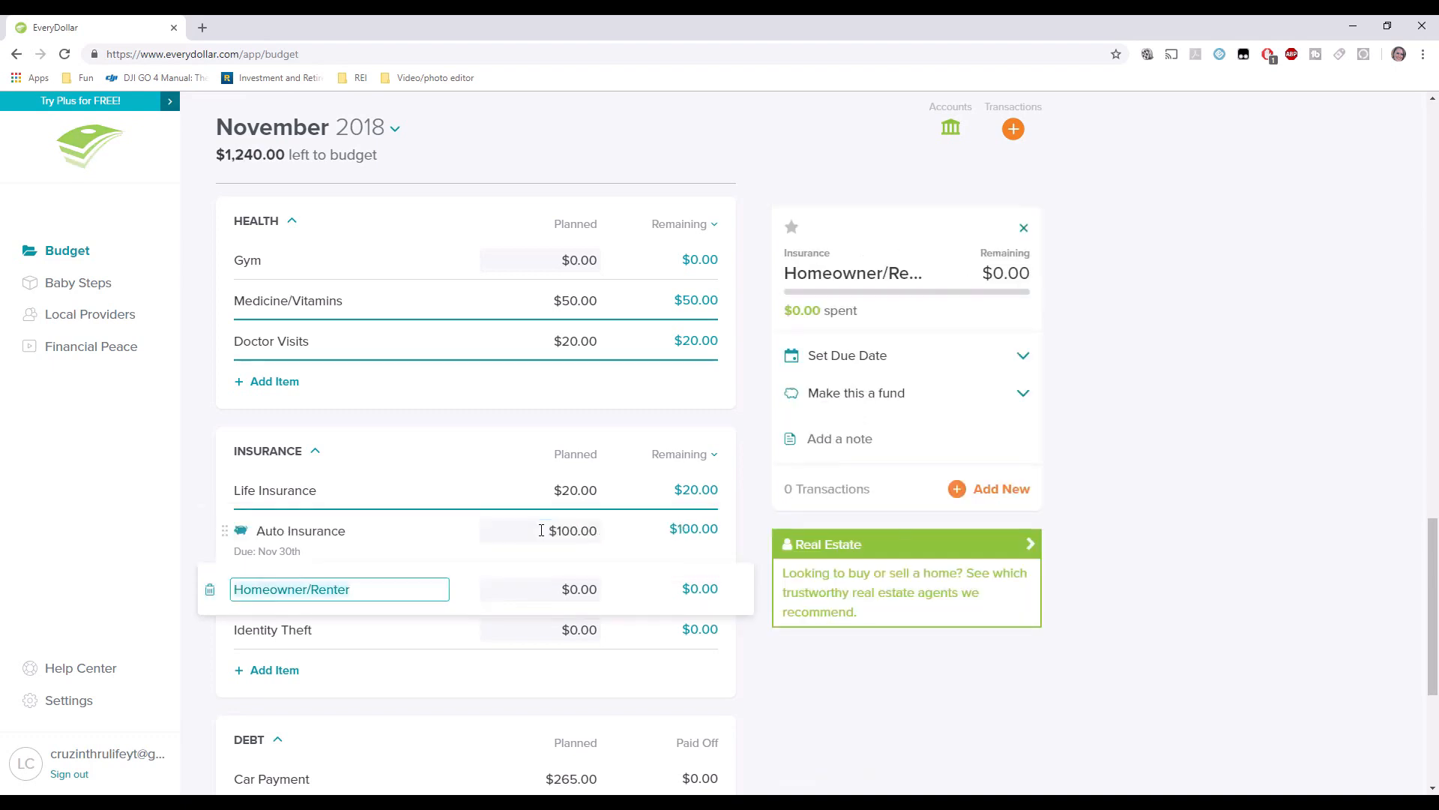
Save the Auto Insurance fund's $500 starting balance.
{"action": "left_click", "coordinate": [392, 535]}
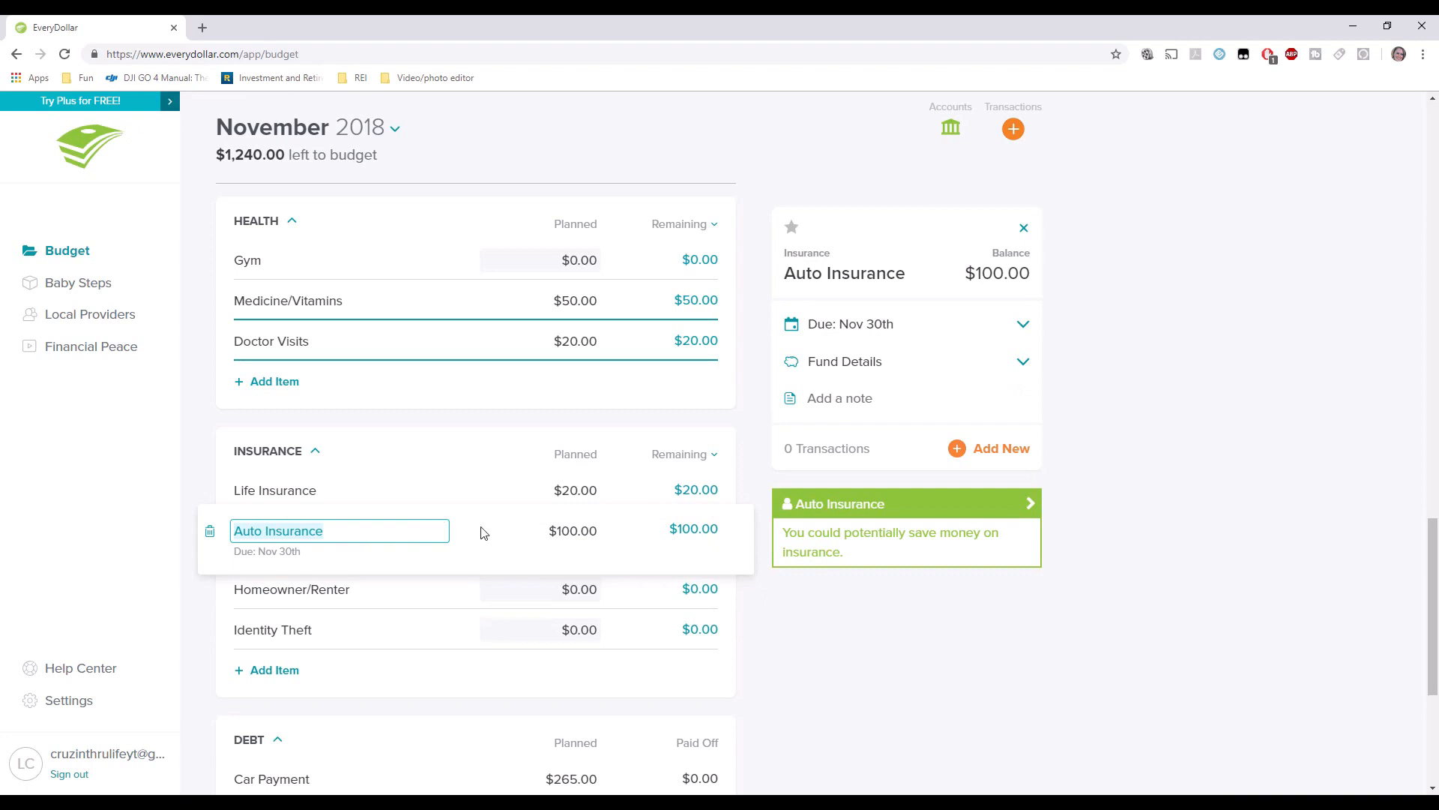
{"action": "left_click", "coordinate": [1023, 361]}
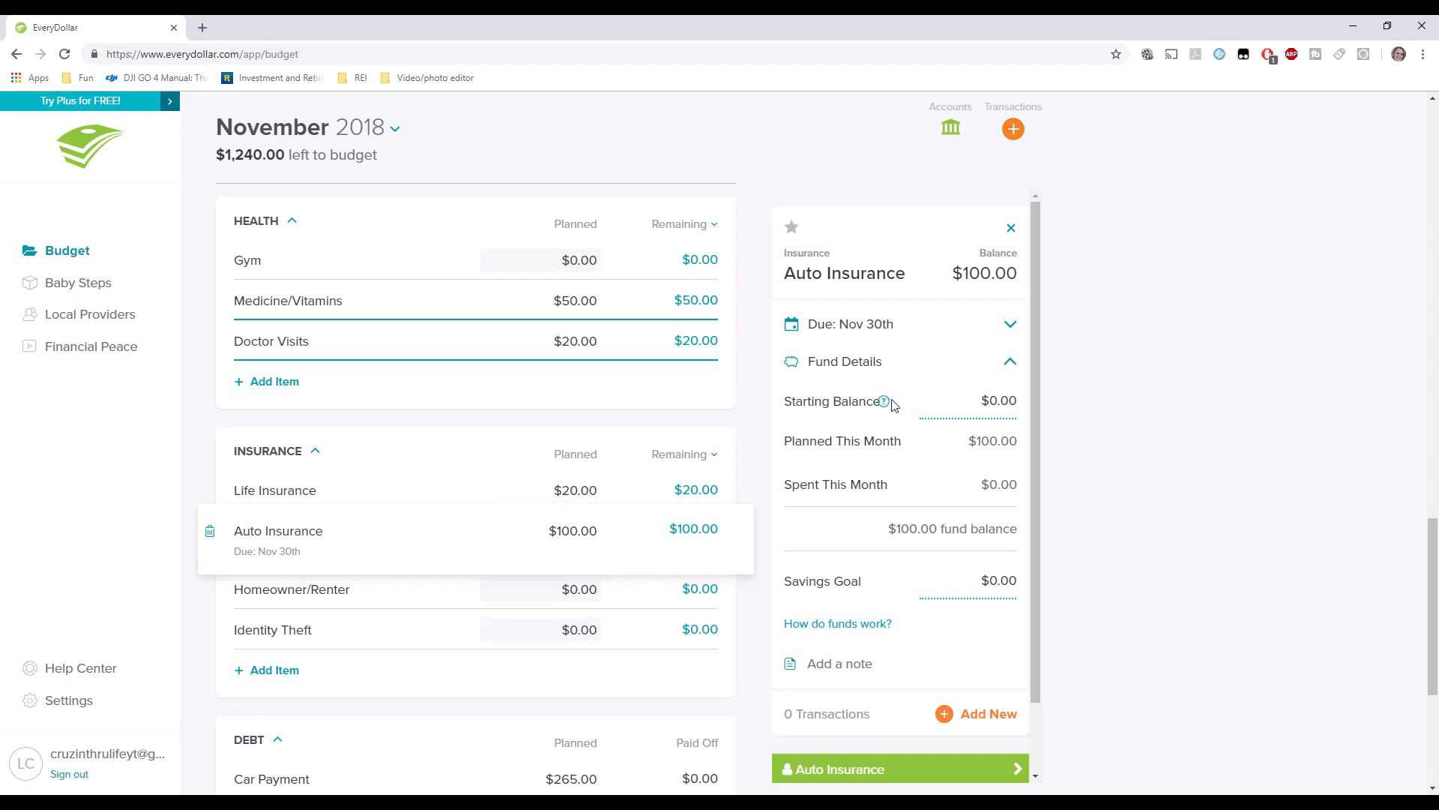
{"action": "left_click", "coordinate": [1005, 401]}
{"action": "type", "text": "500"}
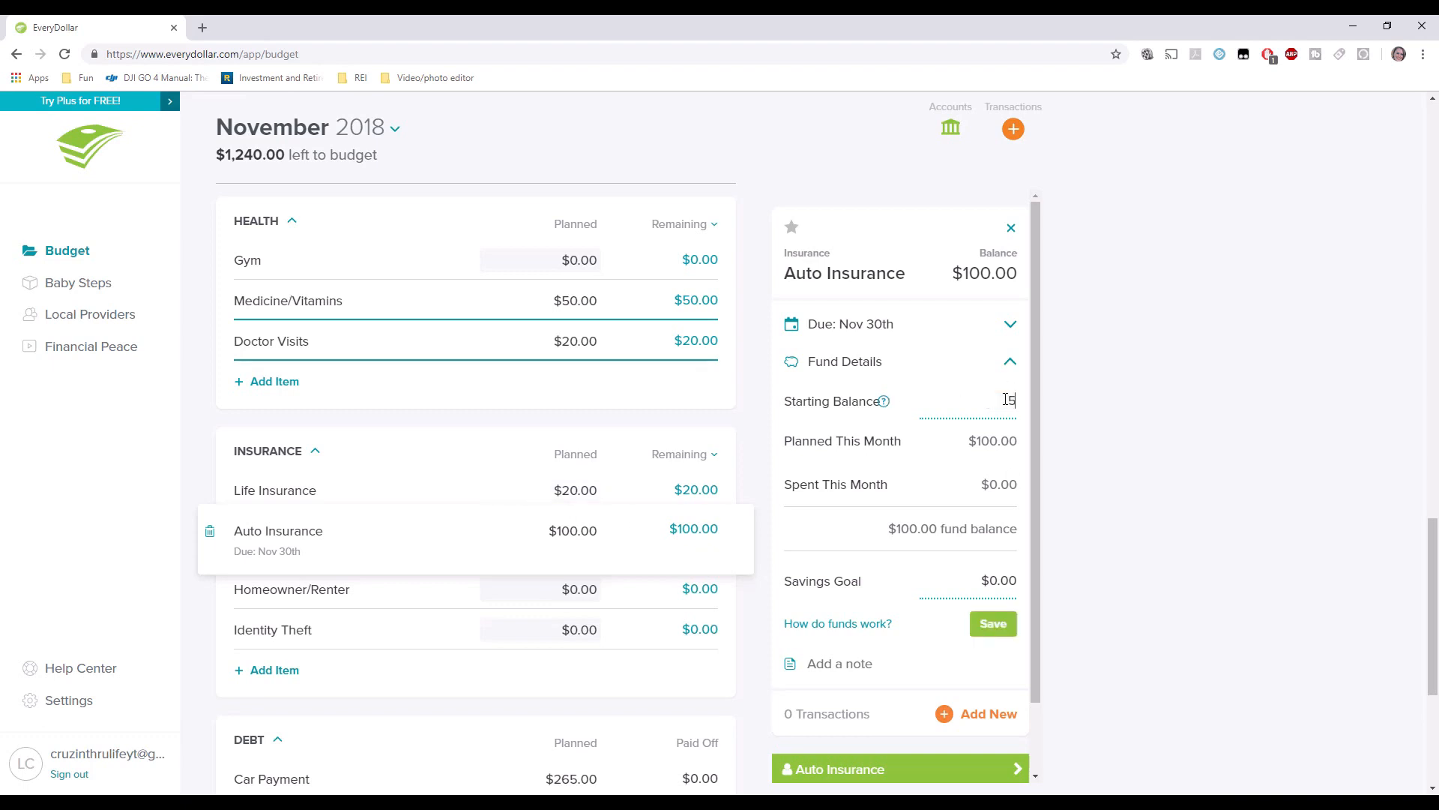
{"action": "key", "text": "Tab"}
{"action": "left_click", "coordinate": [928, 538]}
{"action": "left_click", "coordinate": [993, 625]}
Save a $600 savings goal for the fund and select the Homeowner/Renter line.
{"action": "left_click", "coordinate": [997, 581]}
{"action": "type", "text": "600"}
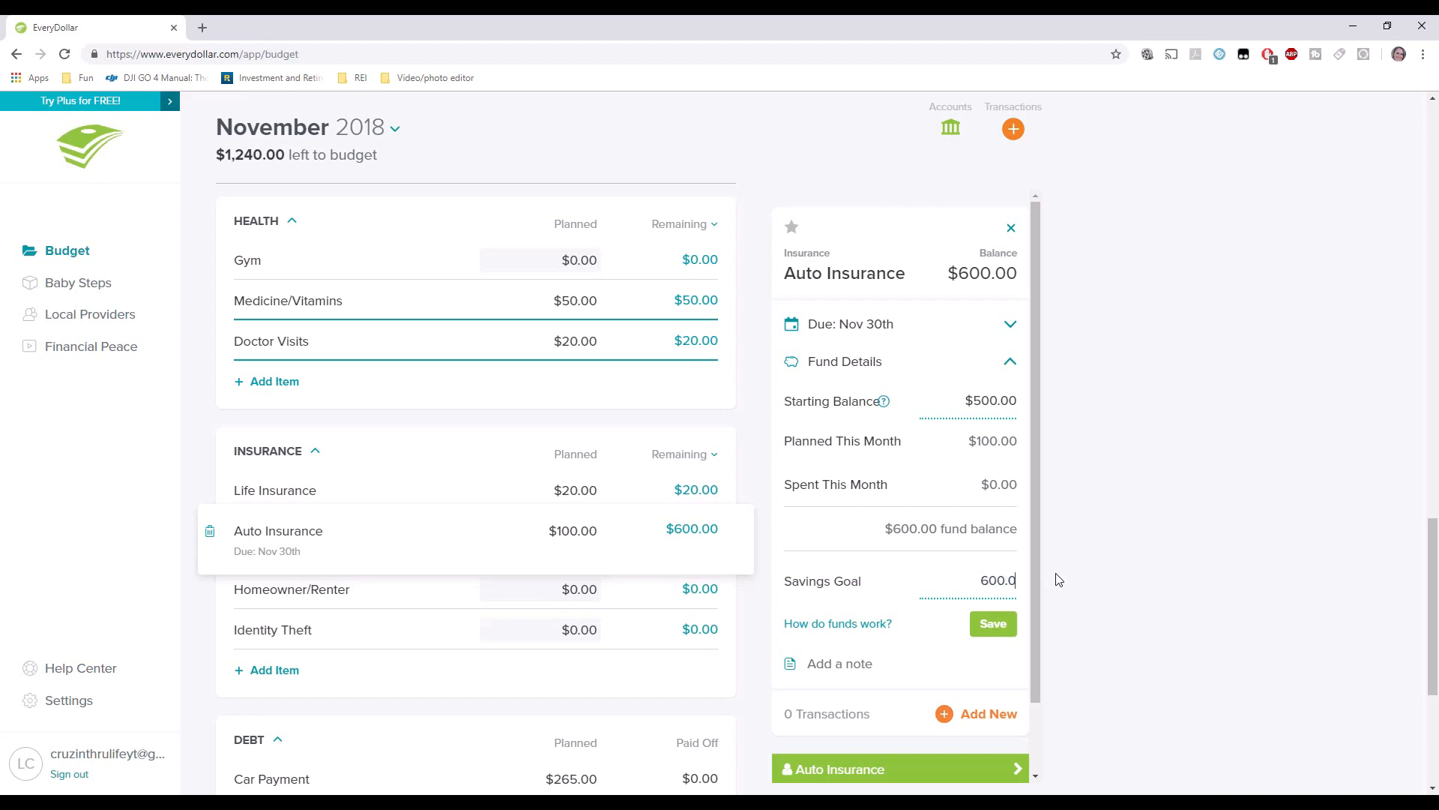
{"action": "key", "text": "Tab"}
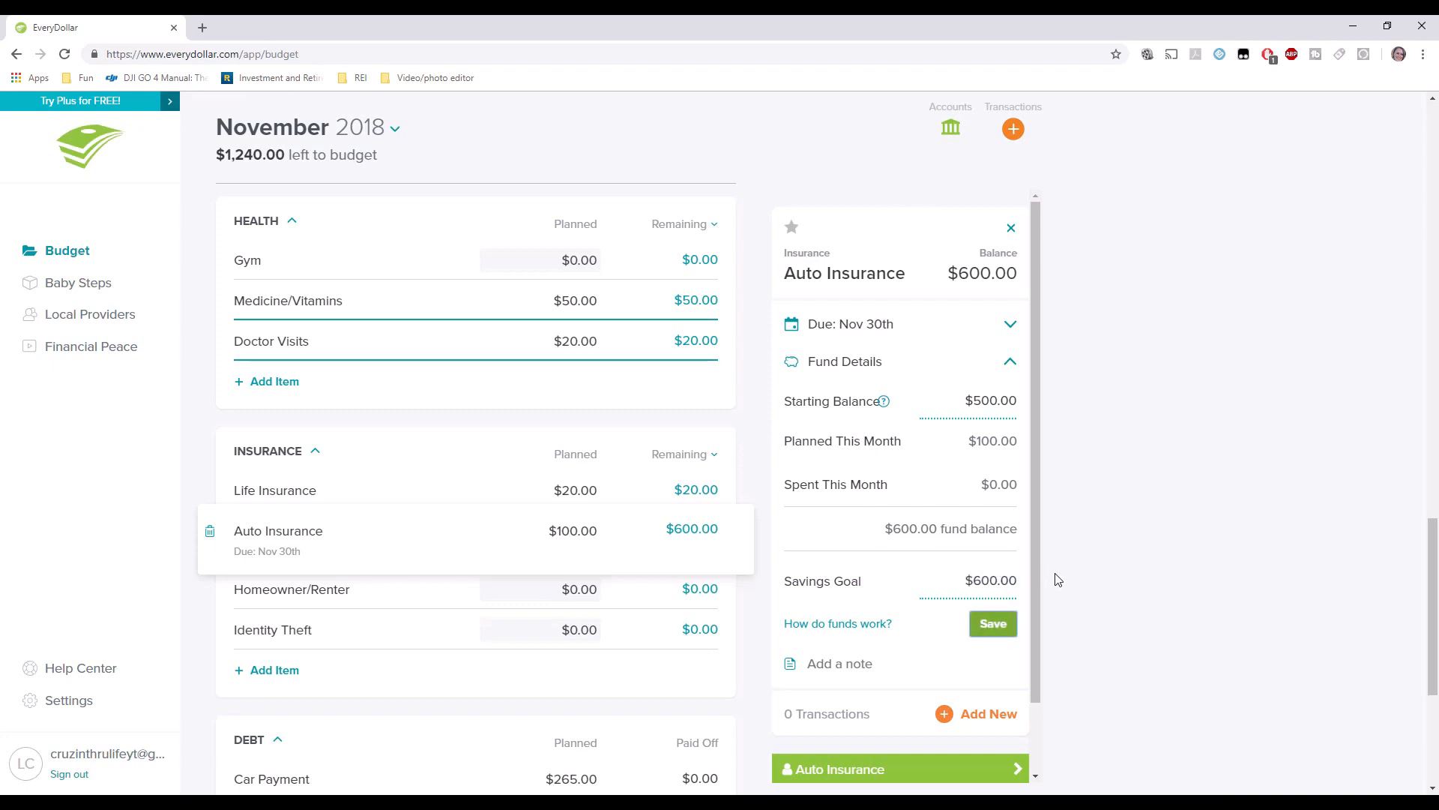
{"action": "left_click", "coordinate": [982, 630]}
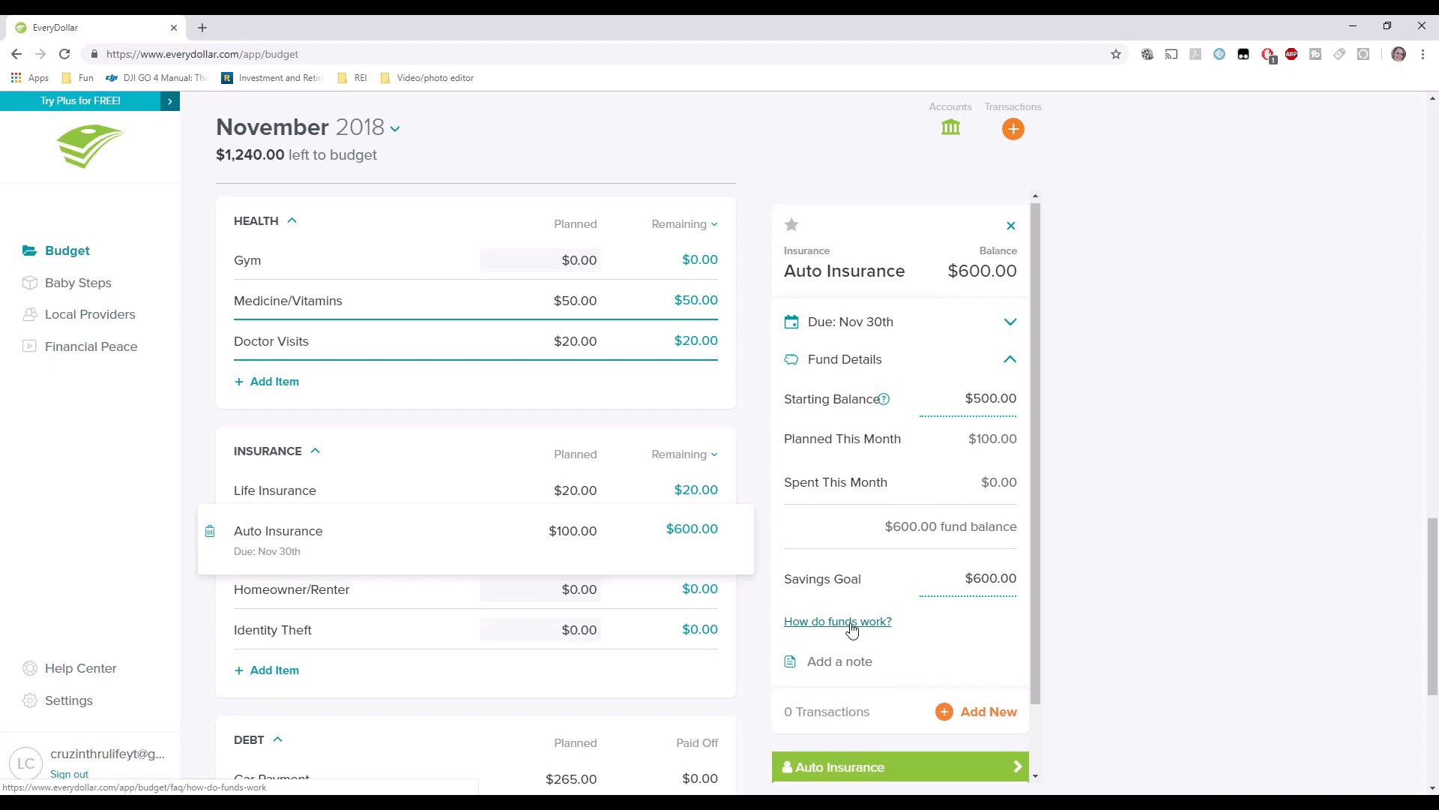
{"action": "left_click", "coordinate": [371, 597]}
{"action": "key", "text": "Tab"}
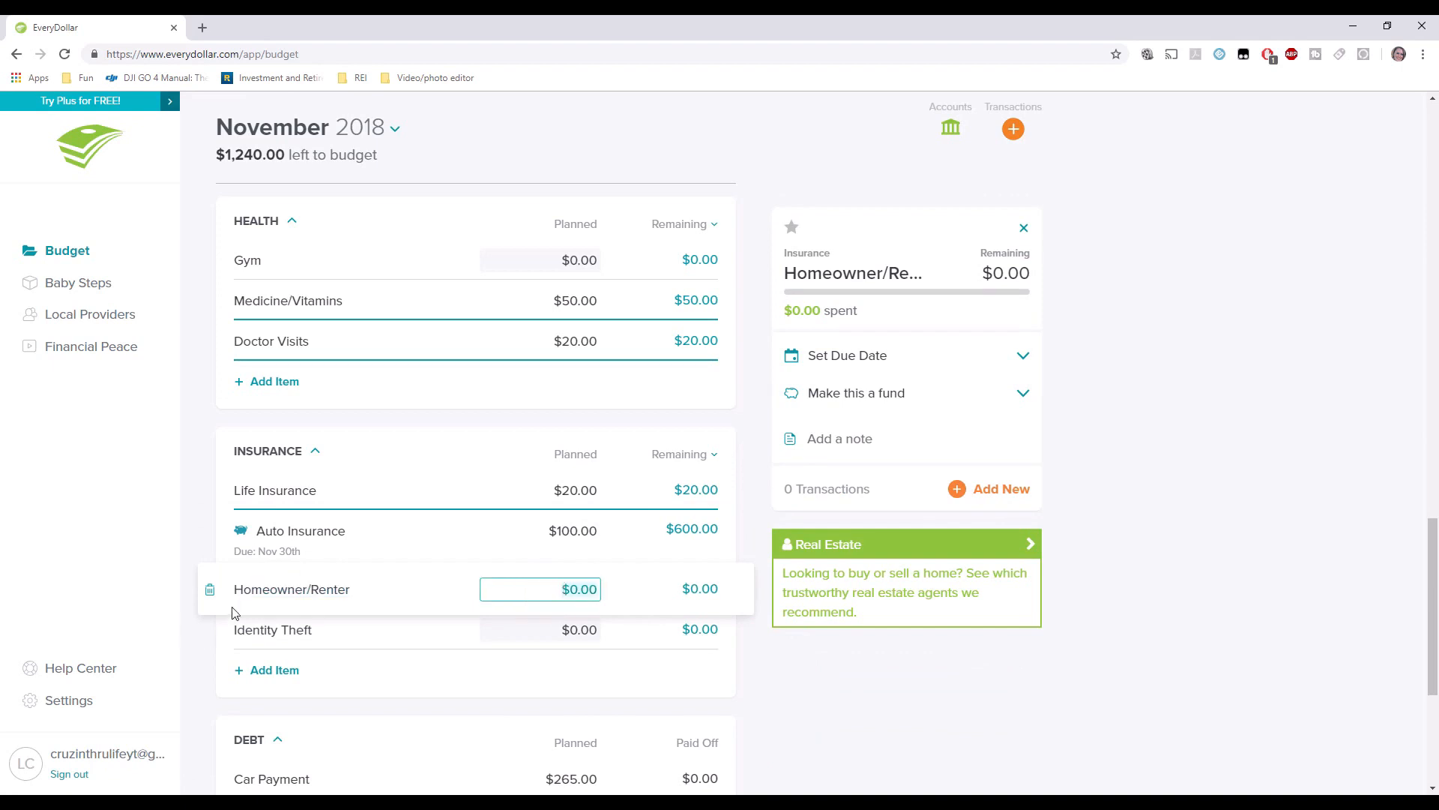
Delete the Homeowner/Renter and Identity Theft lines from the Insurance group.
{"action": "left_click", "coordinate": [210, 592]}
{"action": "left_click", "coordinate": [669, 274]}
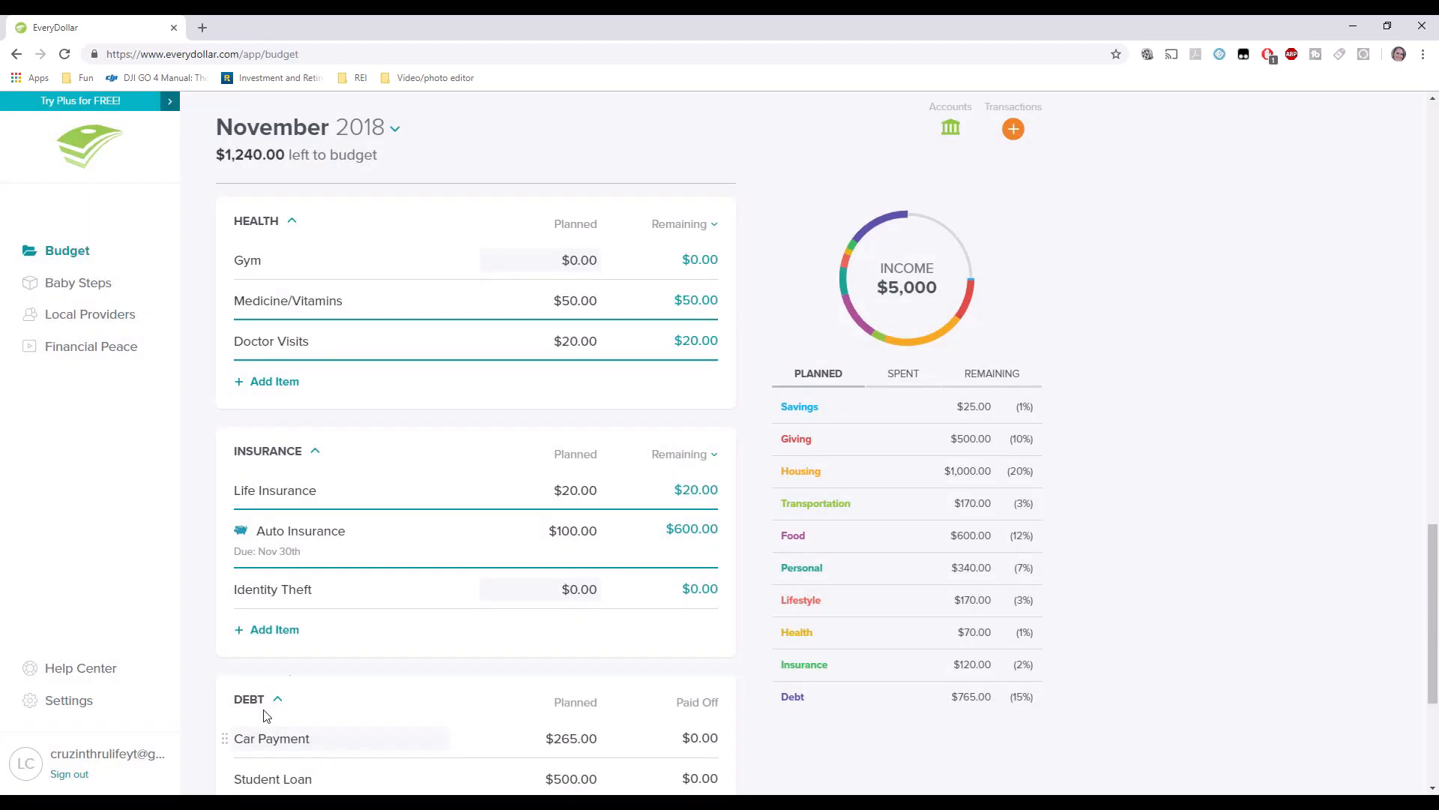
{"action": "left_click", "coordinate": [217, 590]}
{"action": "left_click", "coordinate": [210, 600]}
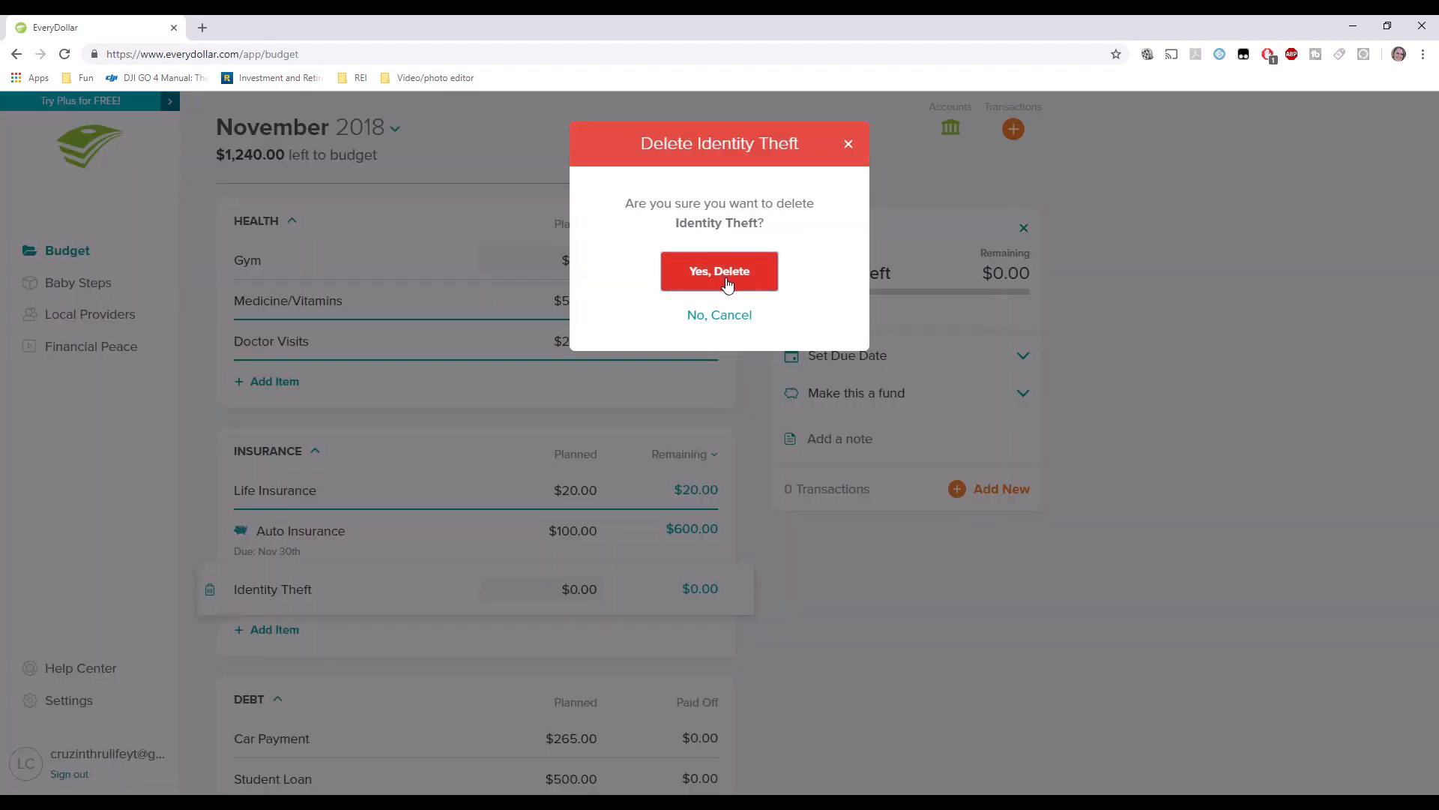
{"action": "left_click", "coordinate": [721, 271]}
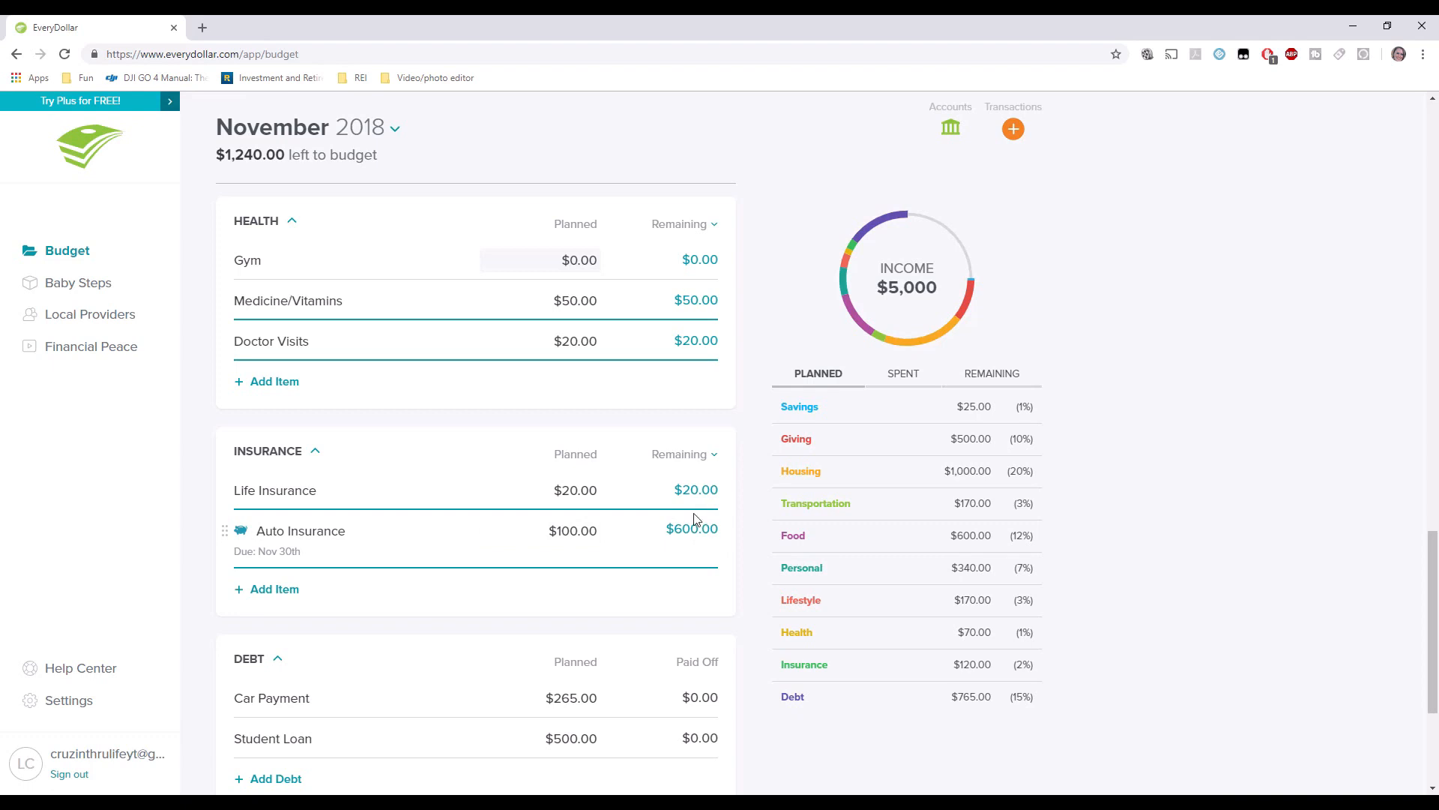
Save an $8,000 starting balance and $265 minimum payment for the Car Payment debt.
{"action": "scroll", "coordinate": [668, 520], "scroll_direction": "down", "scroll_amount": 2}
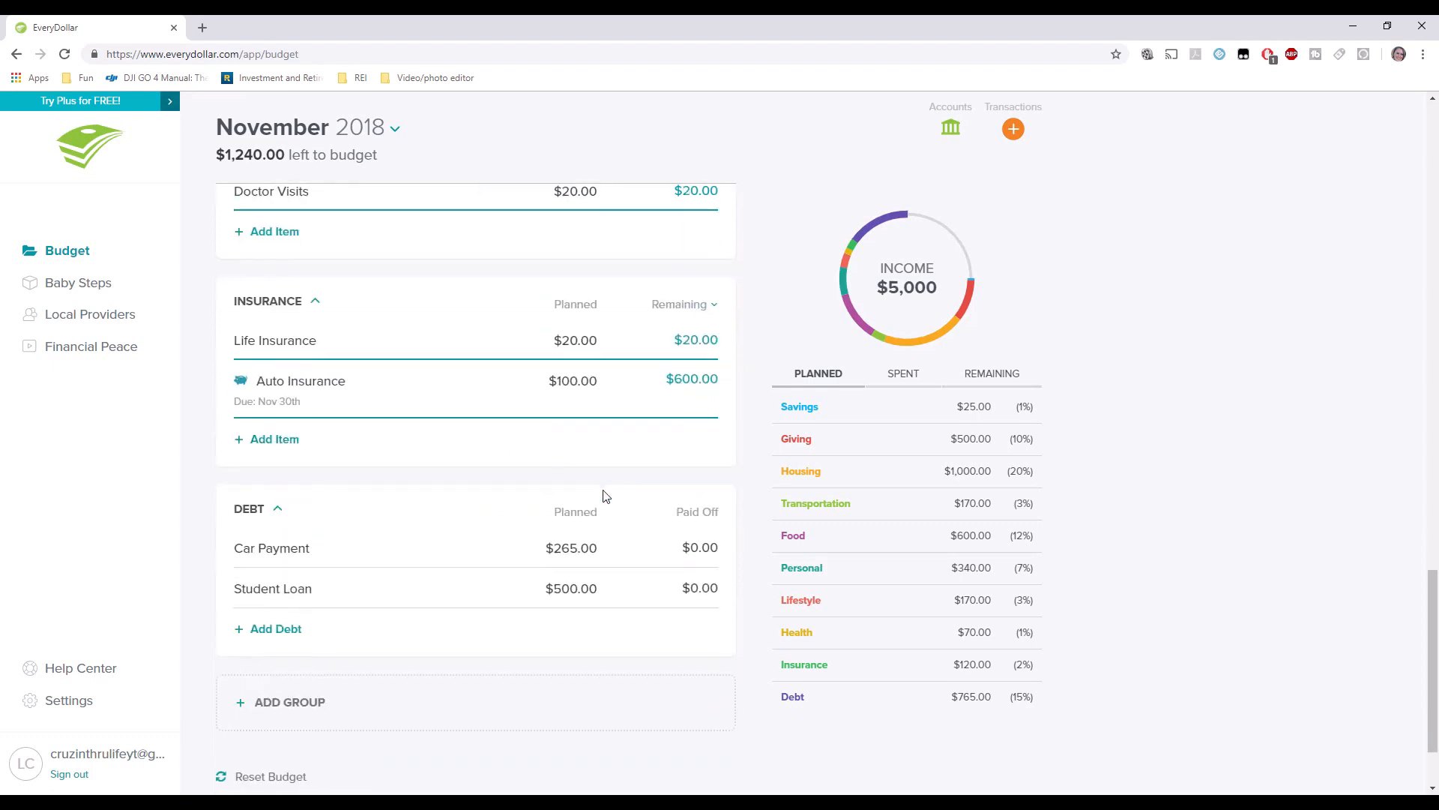
{"action": "scroll", "coordinate": [600, 491], "scroll_direction": "down", "scroll_amount": 1}
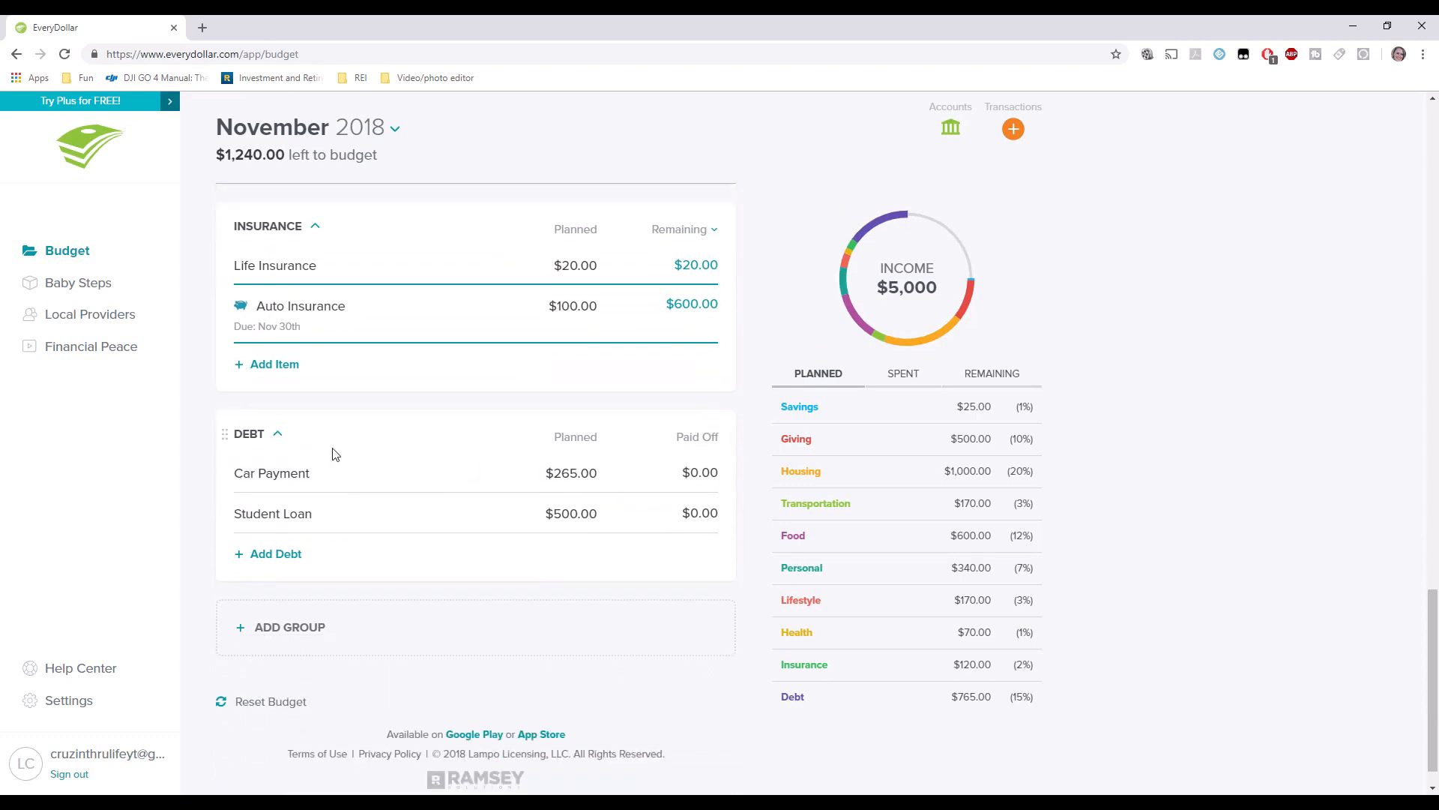
{"action": "left_click", "coordinate": [358, 473]}
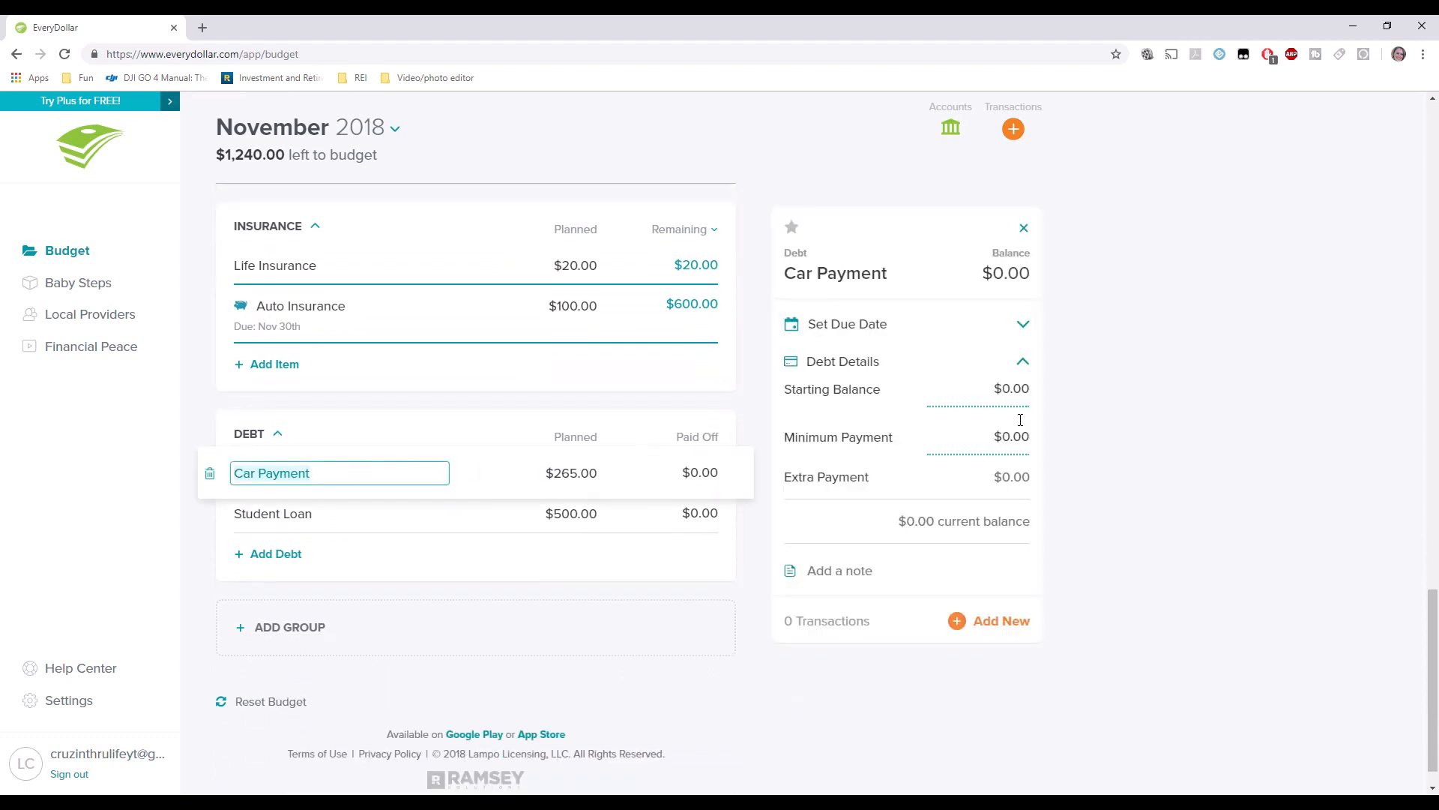
{"action": "left_click", "coordinate": [1028, 390]}
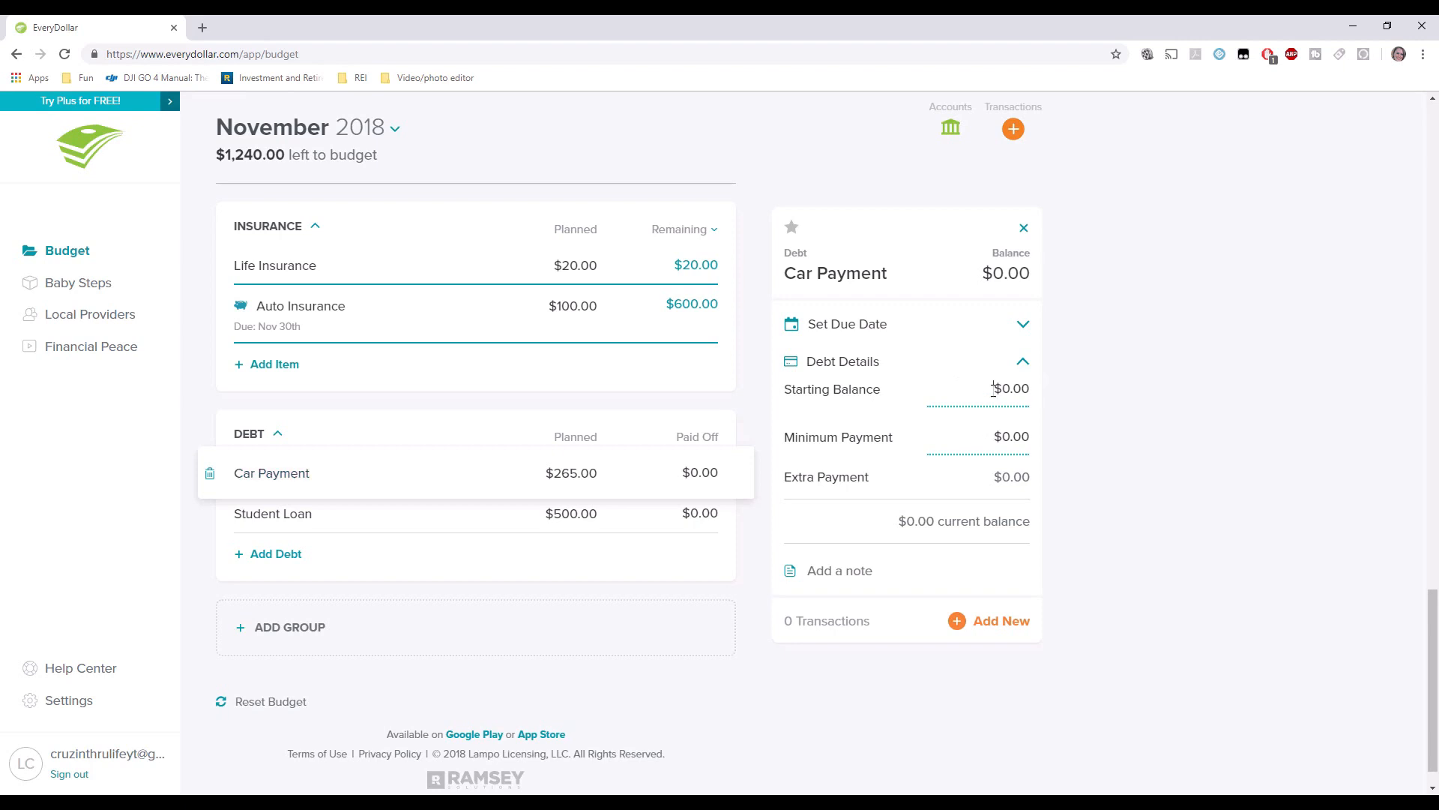
{"action": "type", "text": "8"}
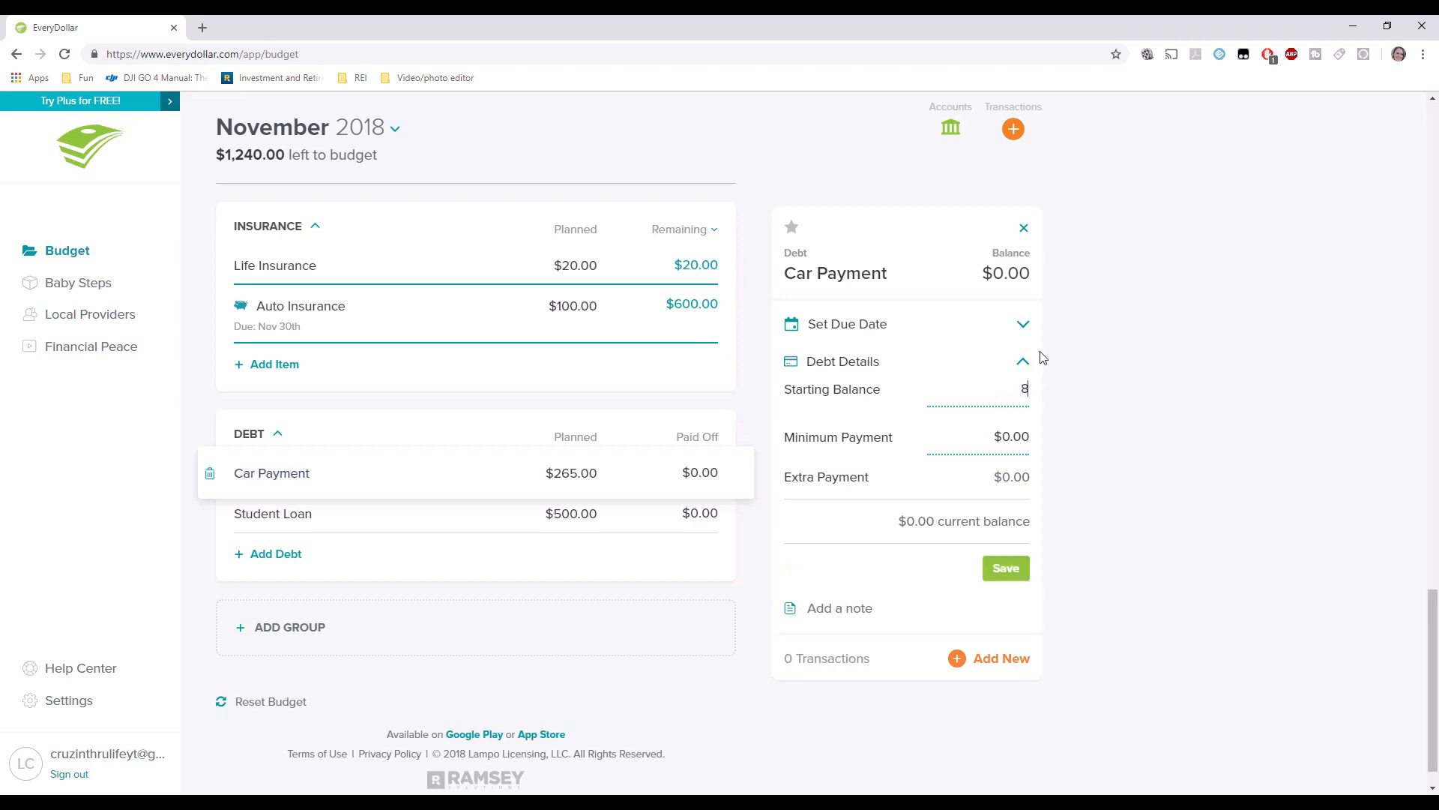
{"action": "type", "text": ".00"}
{"action": "key", "text": "BackSpace"}
{"action": "key", "text": "BackSpace"}
{"action": "key", "text": "BackSpace"}
{"action": "type", "text": "000.00"}
{"action": "left_click", "coordinate": [983, 441]}
{"action": "type", "text": "265.00"}
{"action": "key", "text": "Tab"}
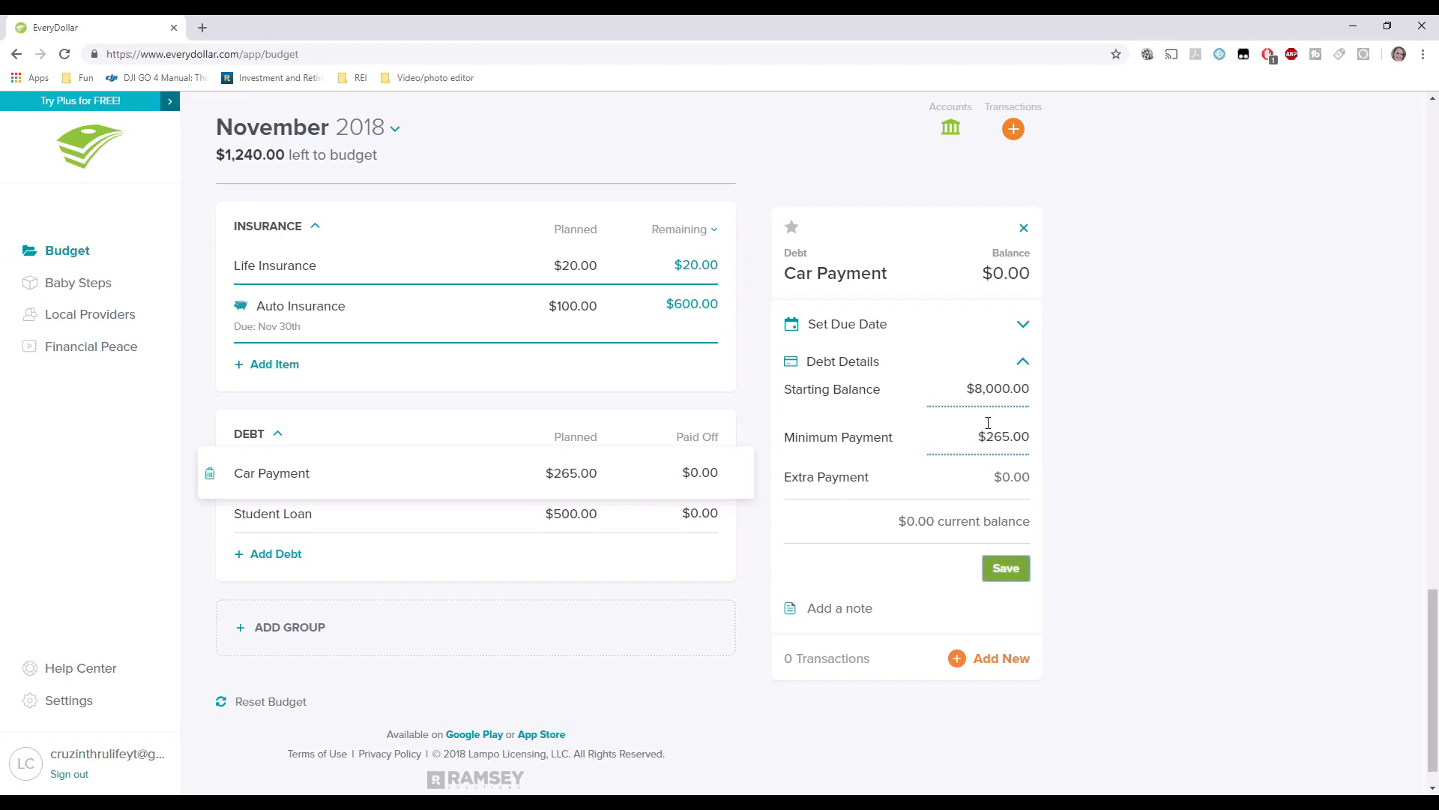
{"action": "left_click", "coordinate": [1008, 569]}
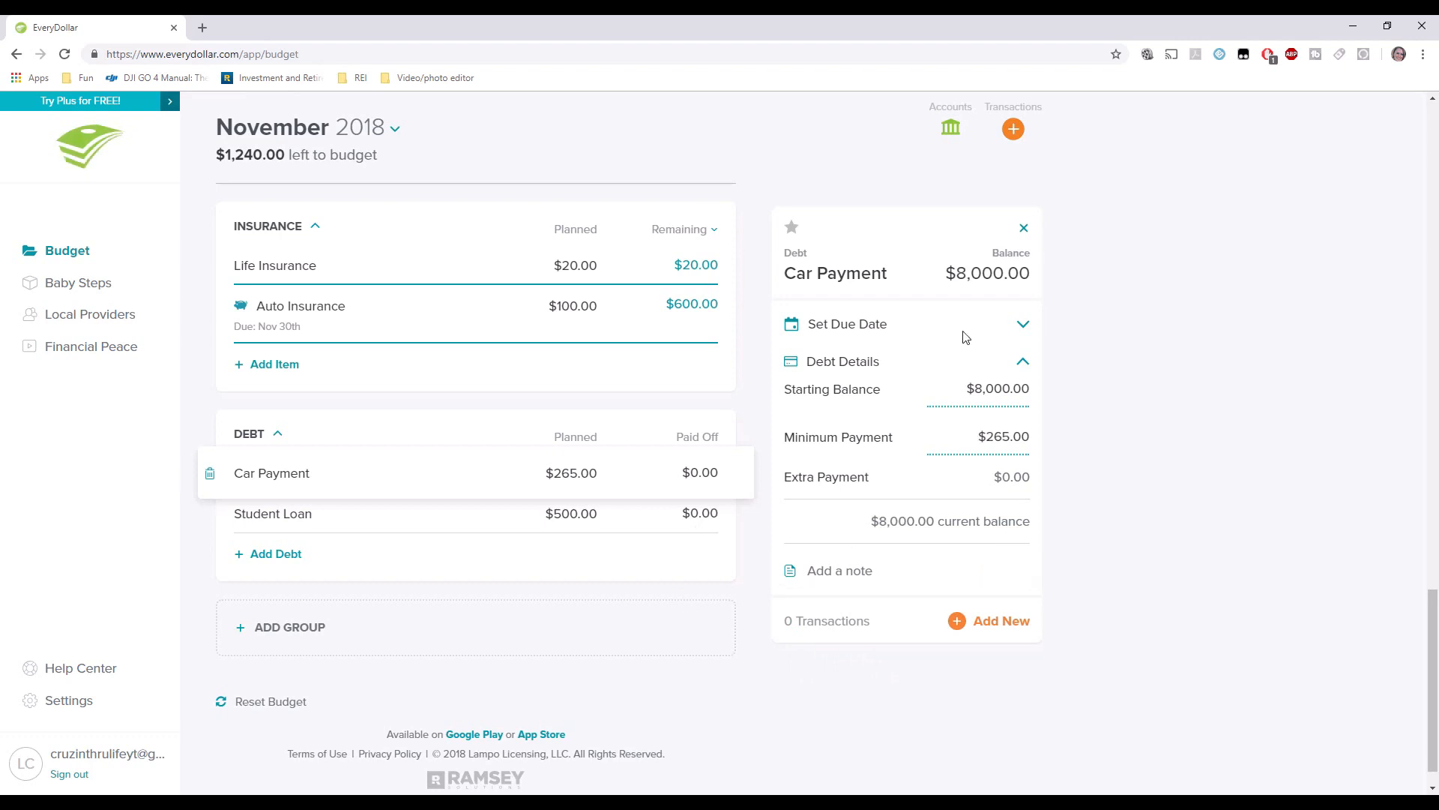
{"action": "left_click_drag", "start_coordinate": [937, 273], "coordinate": [1048, 285]}
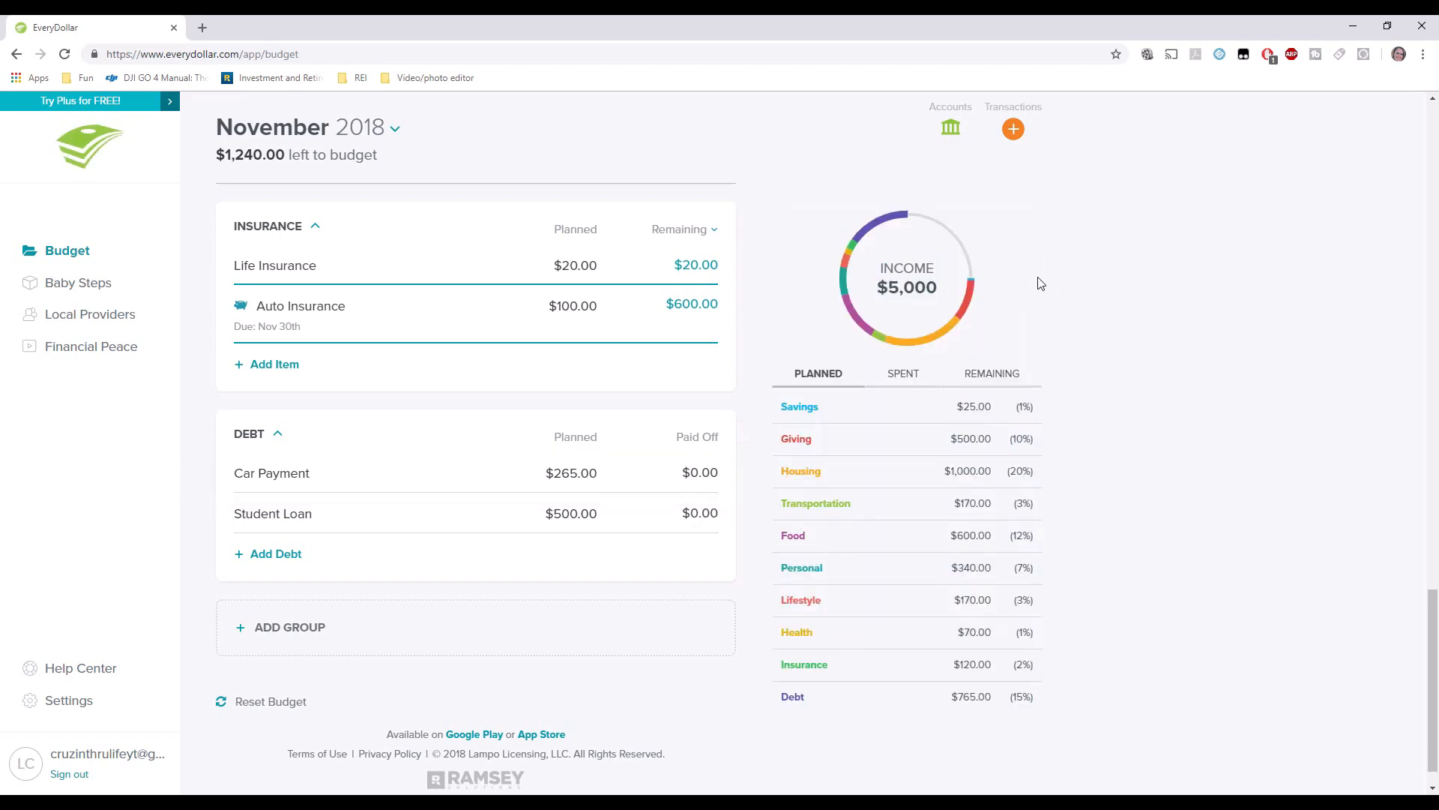
{"action": "left_click", "coordinate": [431, 472]}
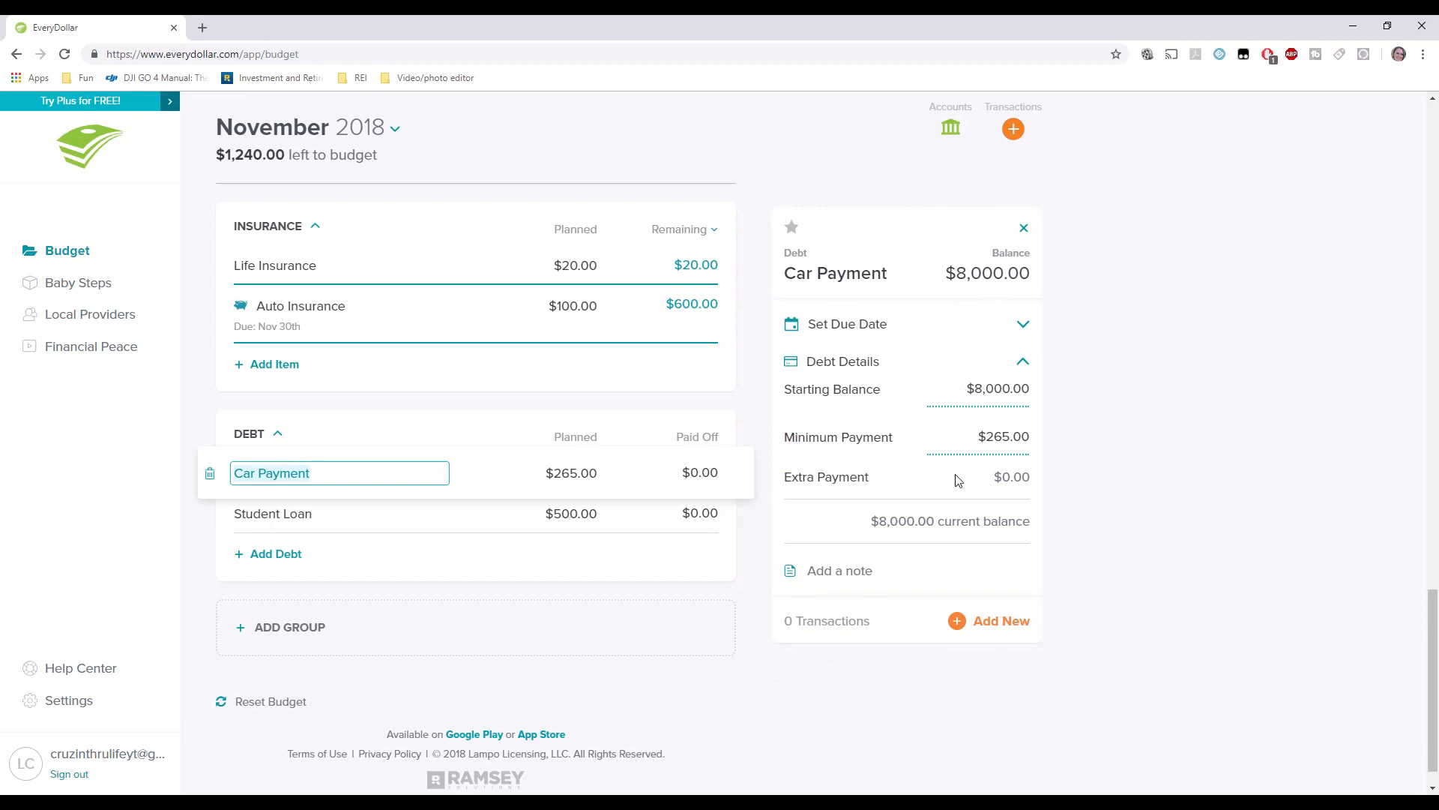
Set the Car Payment due date to Nov 21st, repeating every month.
{"action": "left_click", "coordinate": [1036, 366]}
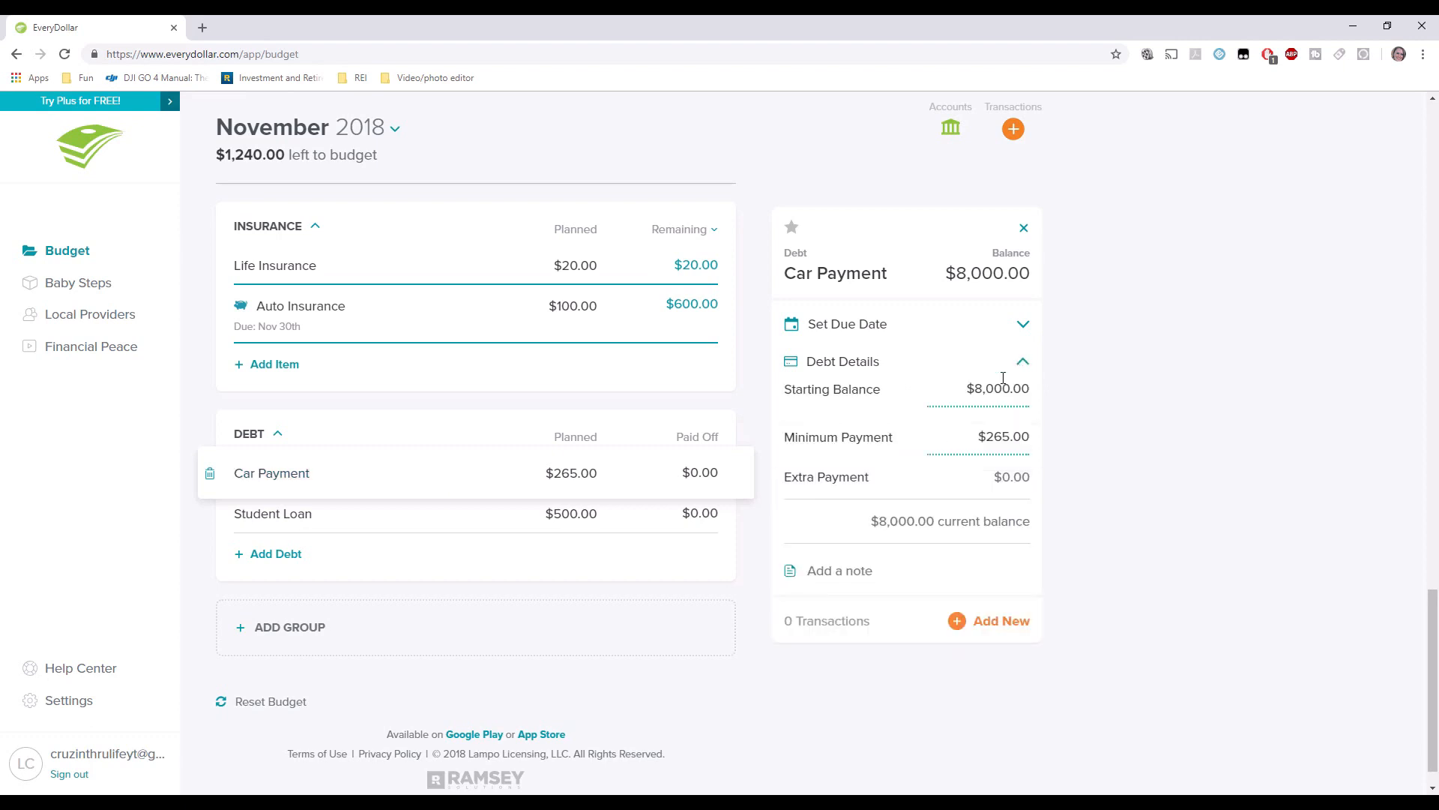
{"action": "left_click", "coordinate": [864, 328]}
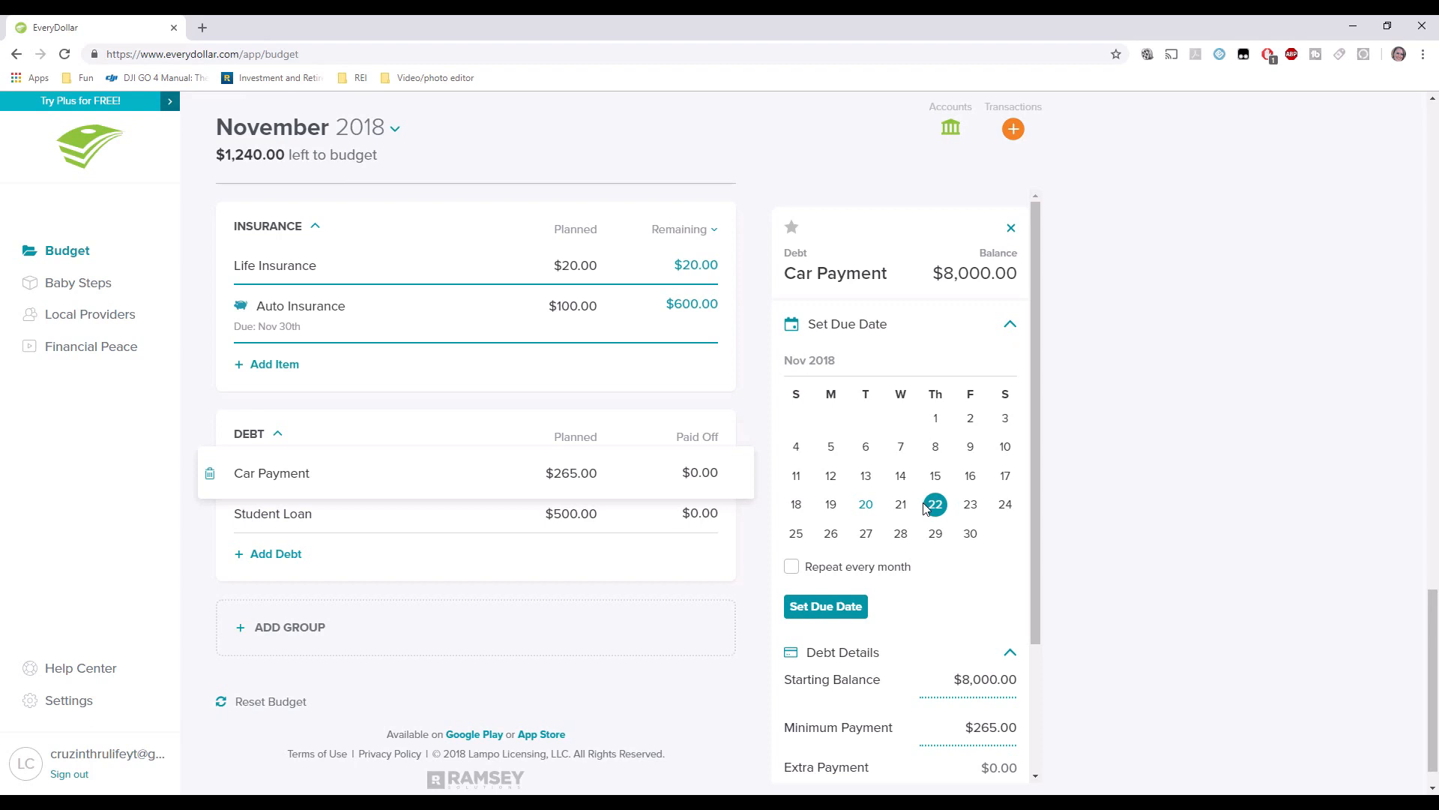
{"action": "left_click", "coordinate": [900, 505]}
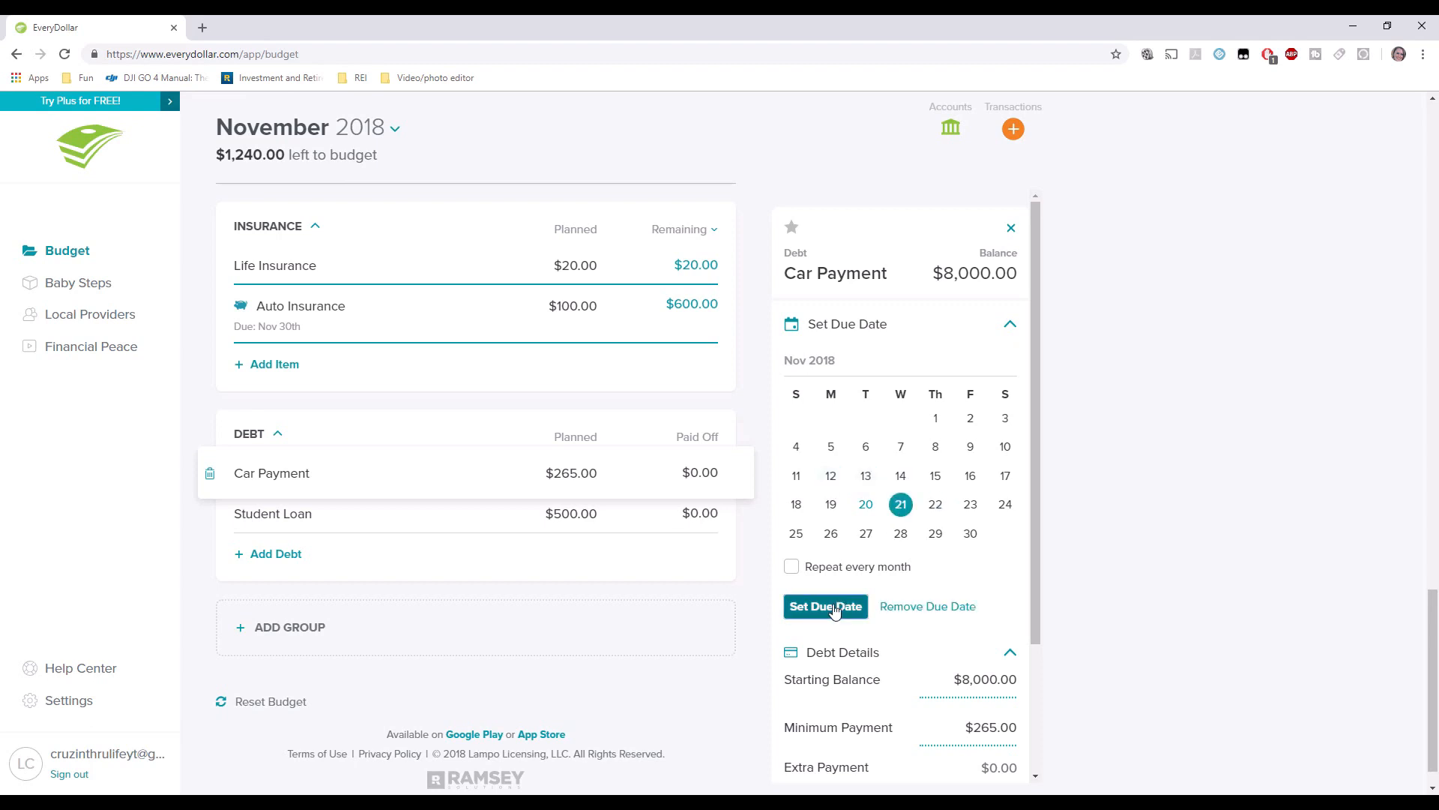
{"action": "left_click", "coordinate": [834, 608]}
{"action": "left_click", "coordinate": [827, 571]}
{"action": "left_click", "coordinate": [816, 611]}
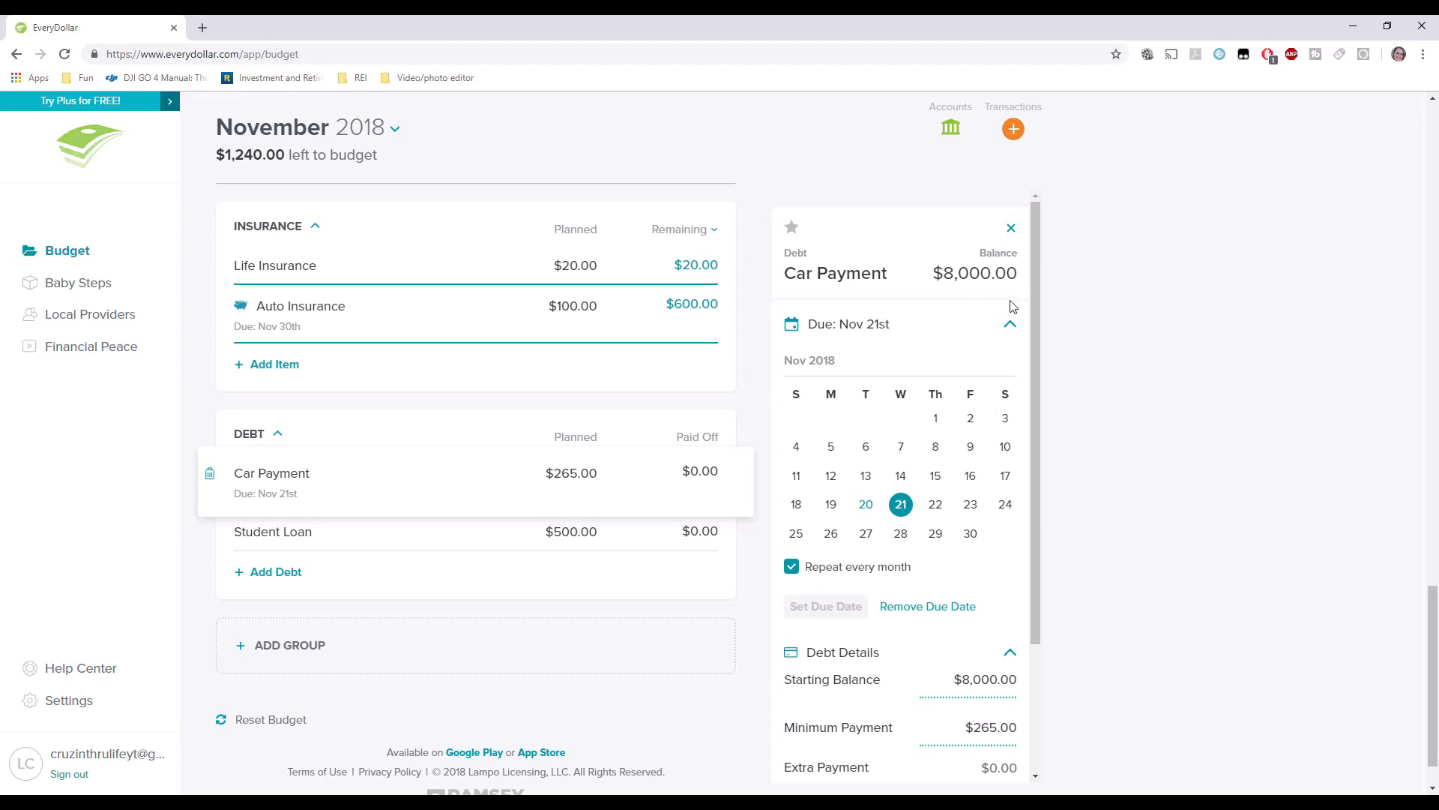
{"action": "left_click", "coordinate": [1011, 327]}
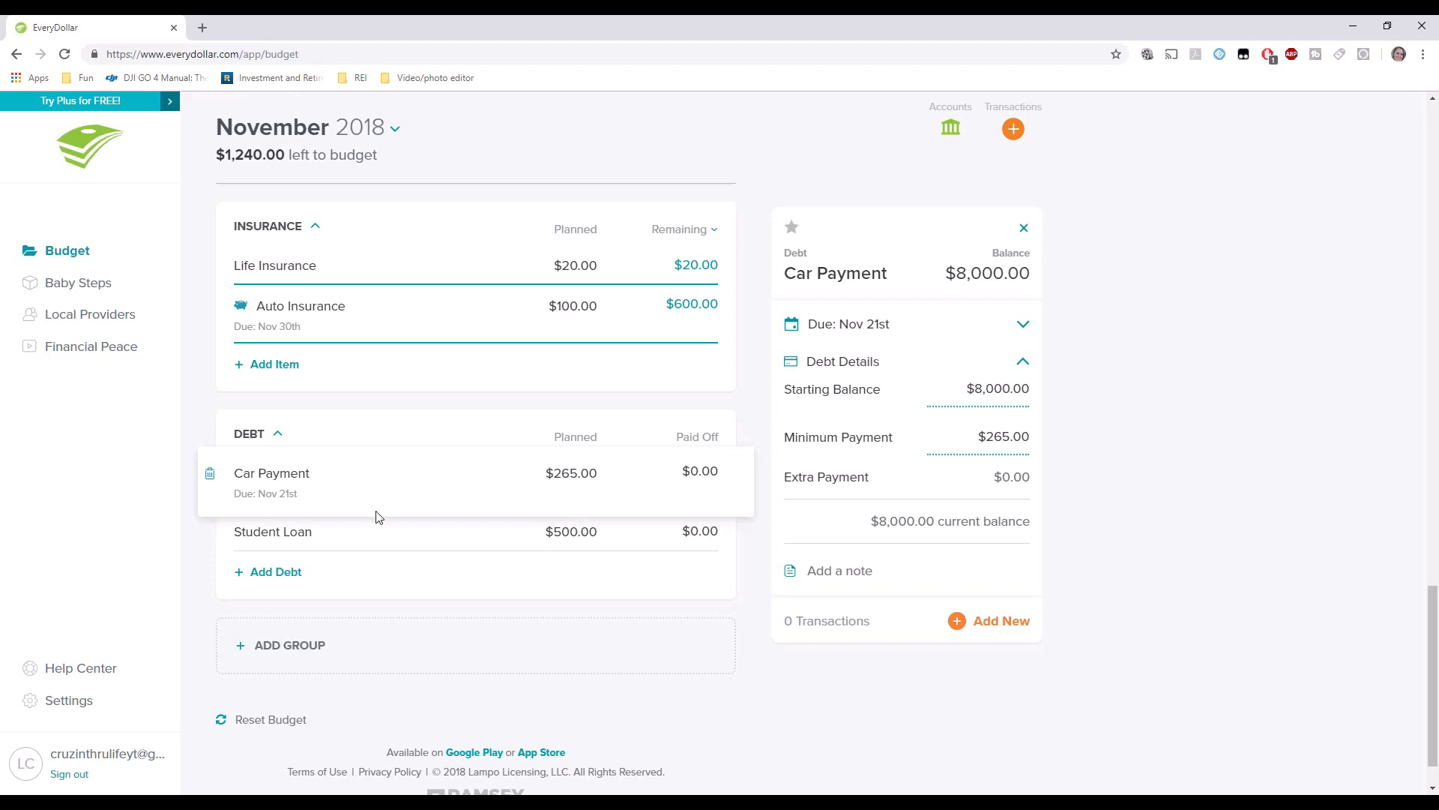
Save a $7,000 starting balance and $211 minimum payment for the Student Loan.
{"action": "left_click", "coordinate": [364, 533]}
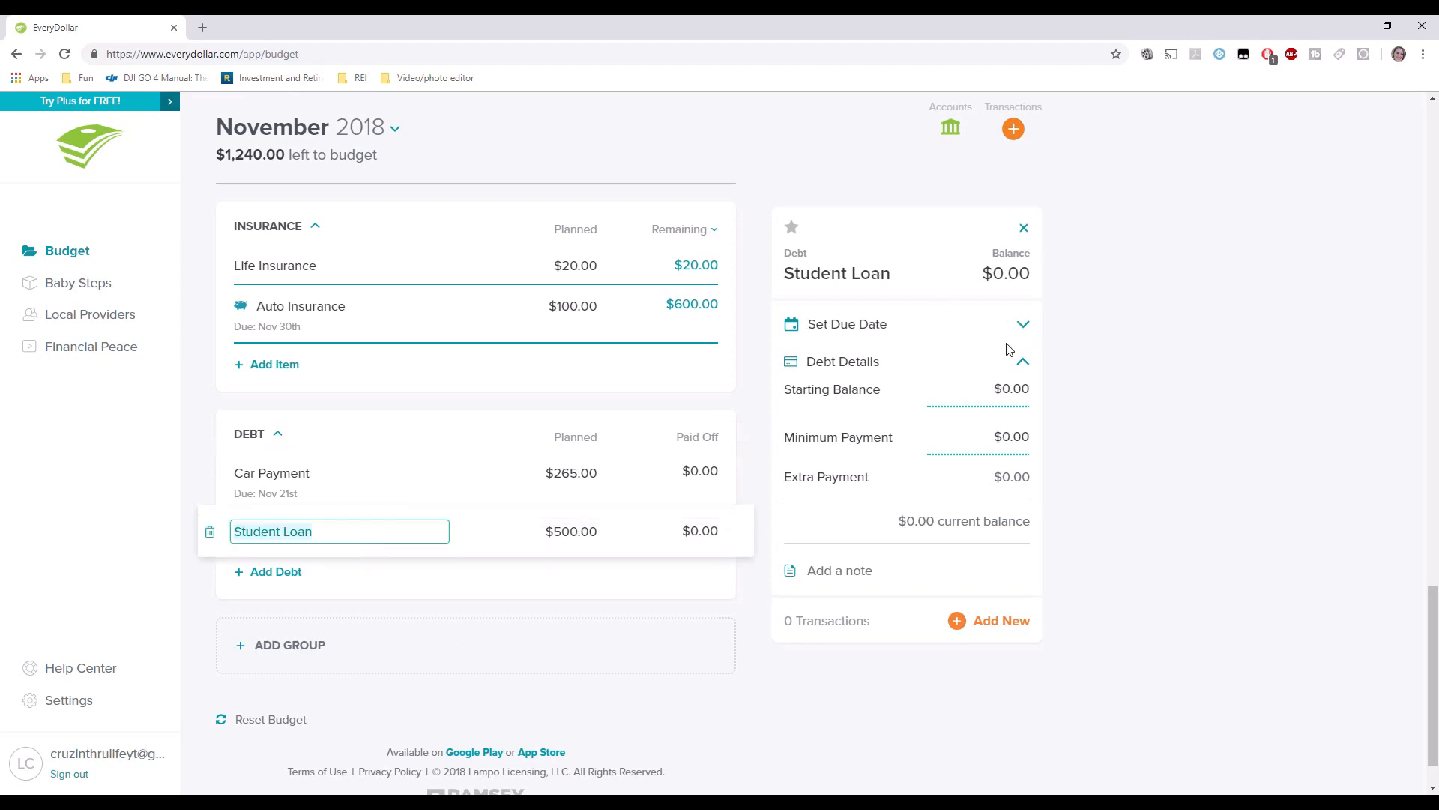
{"action": "left_click", "coordinate": [1001, 389]}
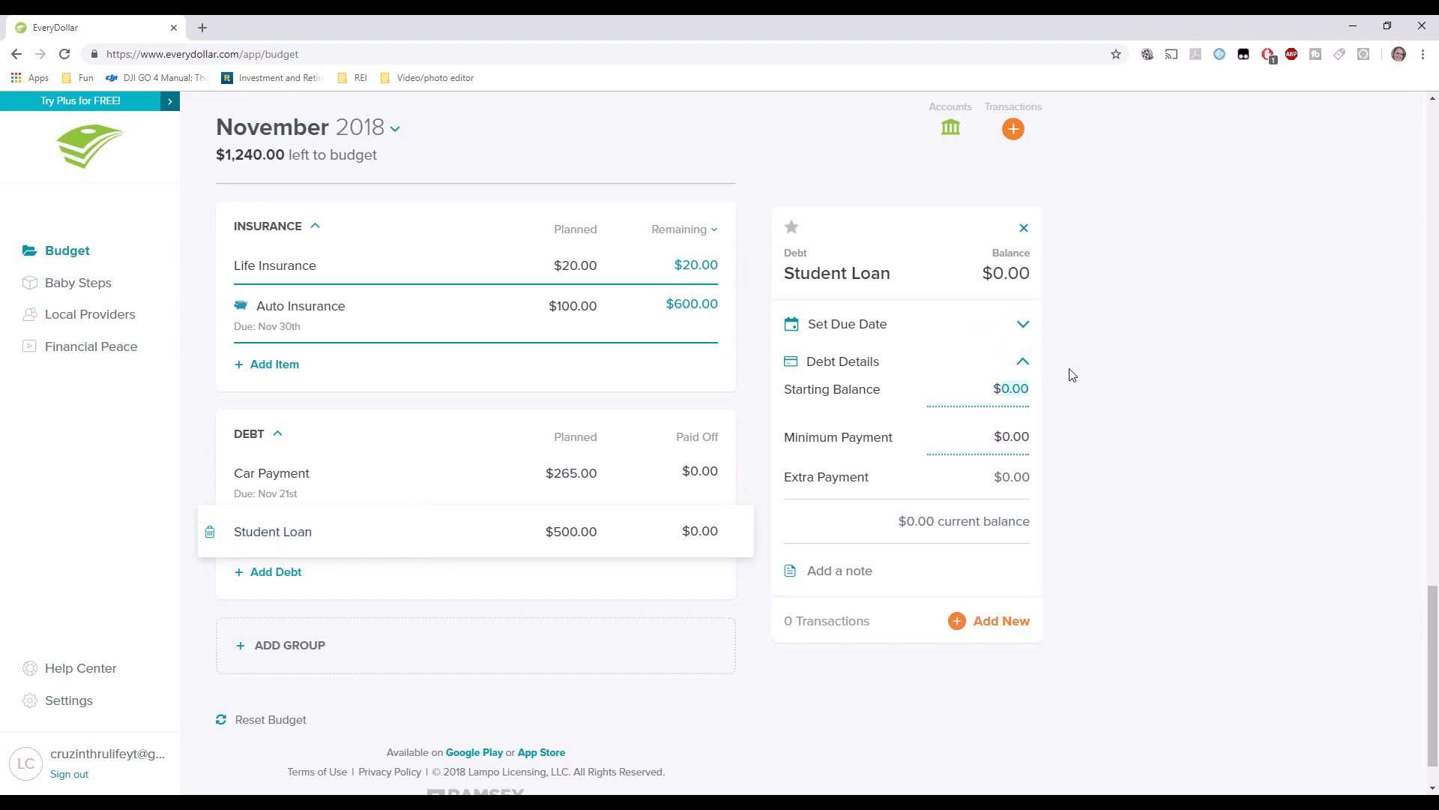
{"action": "type", "text": "7000"}
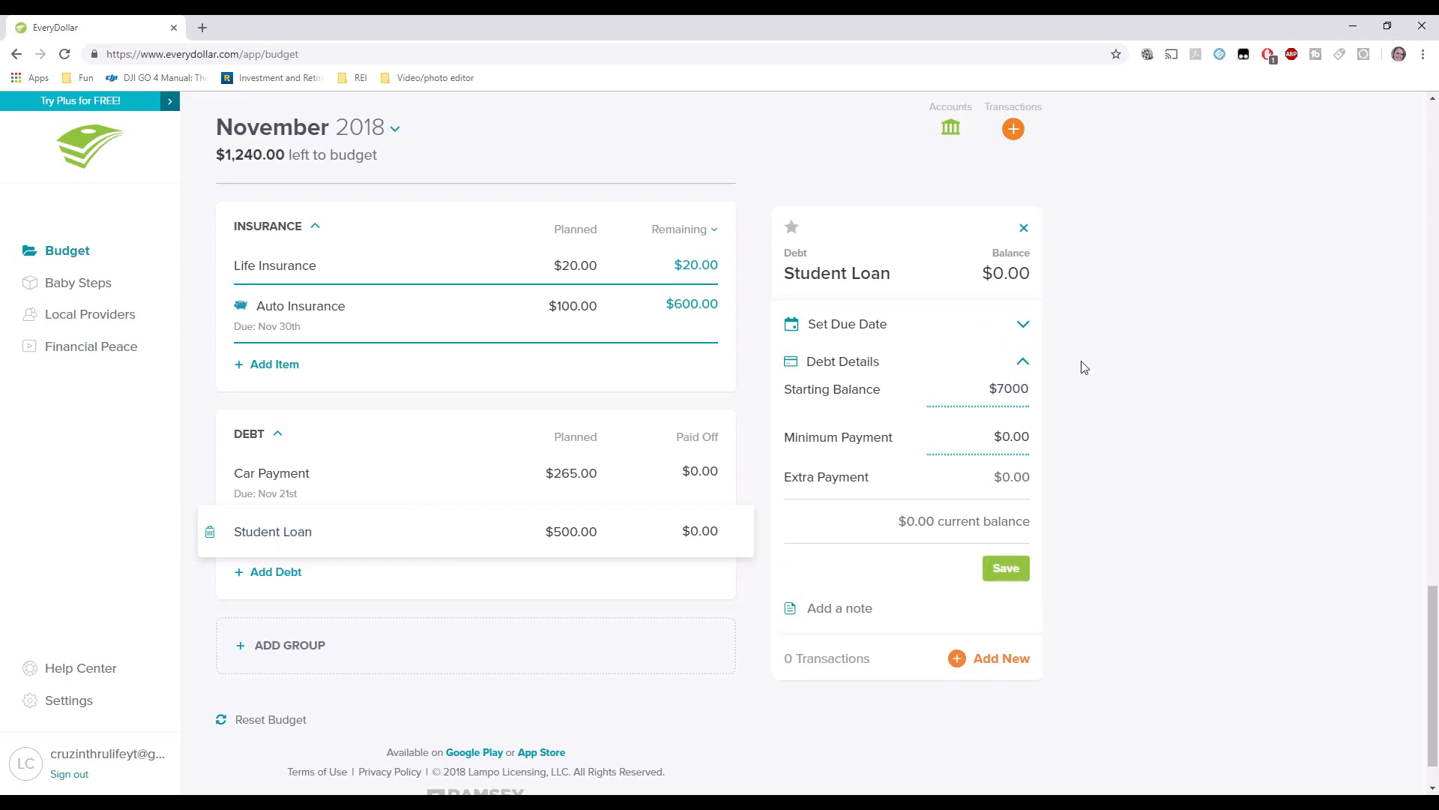
{"action": "key", "text": "Tab"}
{"action": "type", "text": "2"}
{"action": "type", "text": "11"}
{"action": "key", "text": "Tab"}
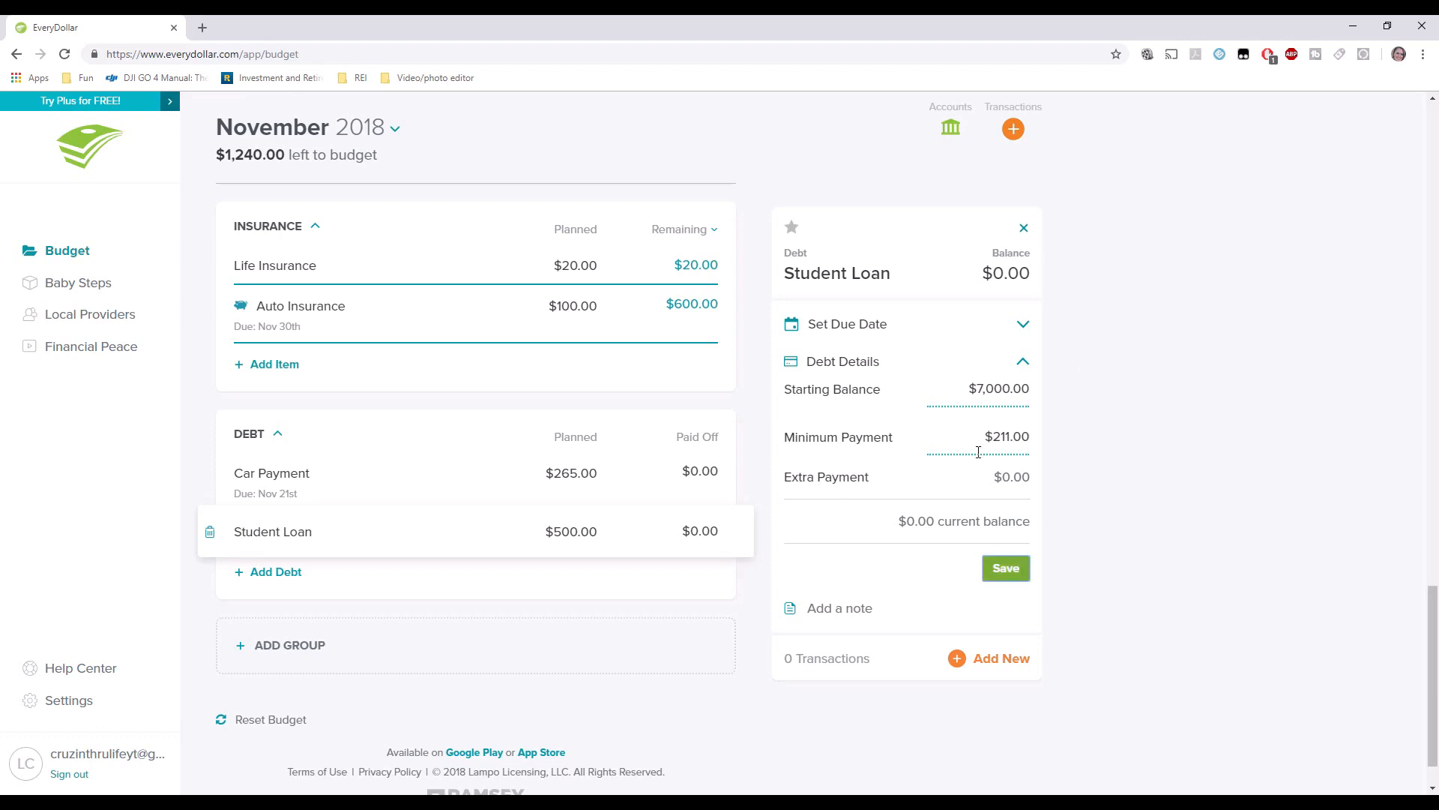
{"action": "left_click", "coordinate": [1006, 476]}
{"action": "left_click_drag", "start_coordinate": [1002, 478], "coordinate": [1010, 477]}
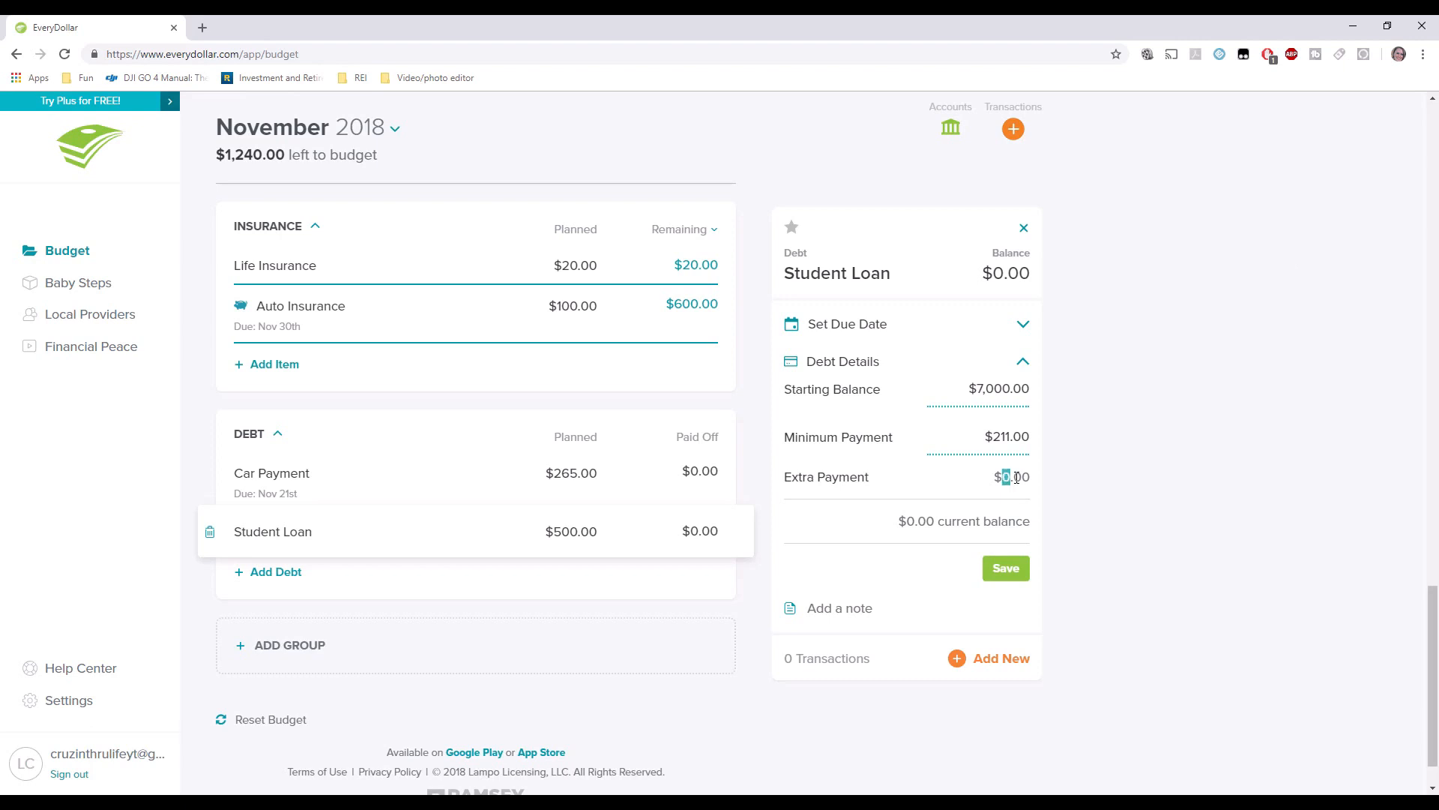
{"action": "left_click", "coordinate": [1003, 575]}
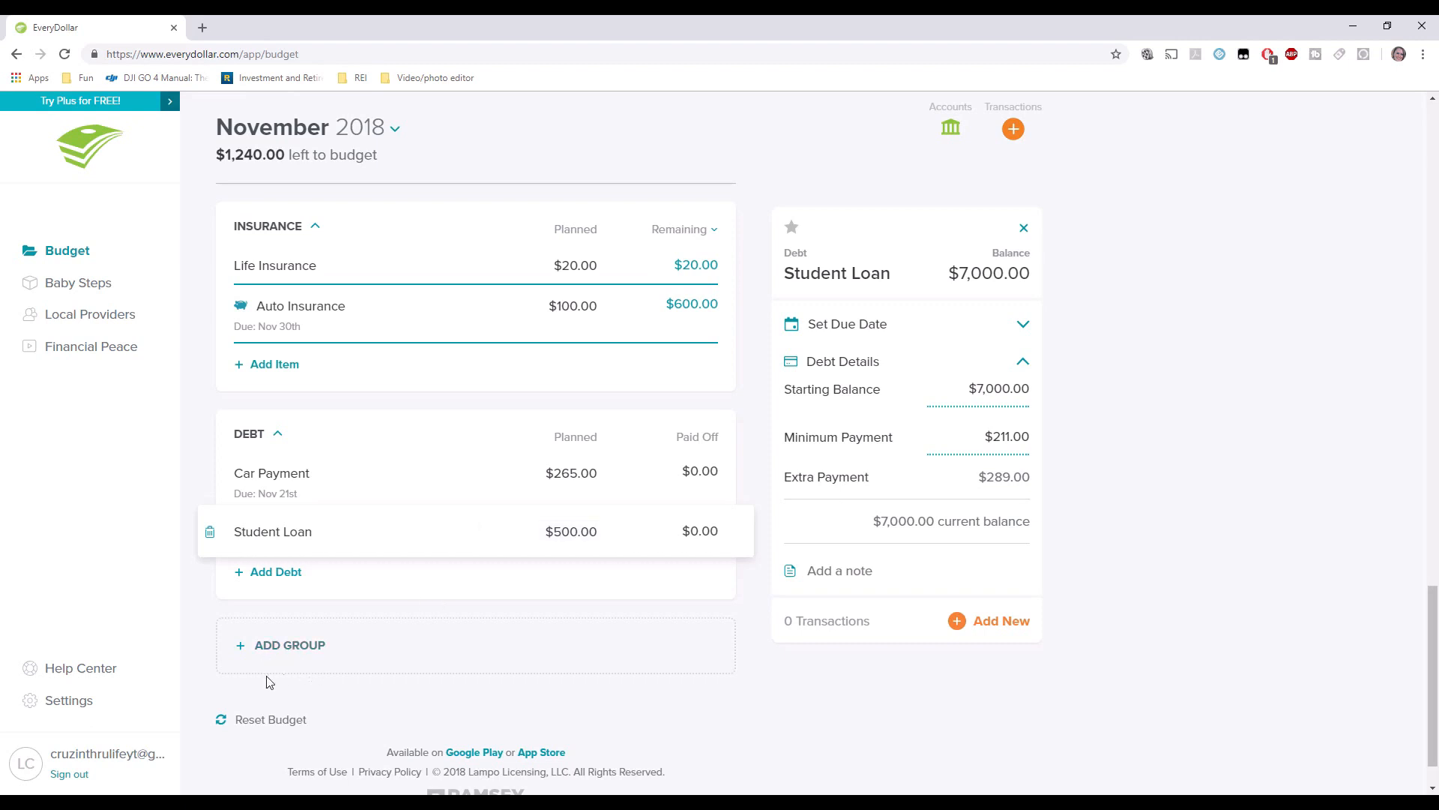
Save the note 'Pay all extra money to this loan' on the Student Loan.
{"action": "left_click", "coordinate": [845, 562]}
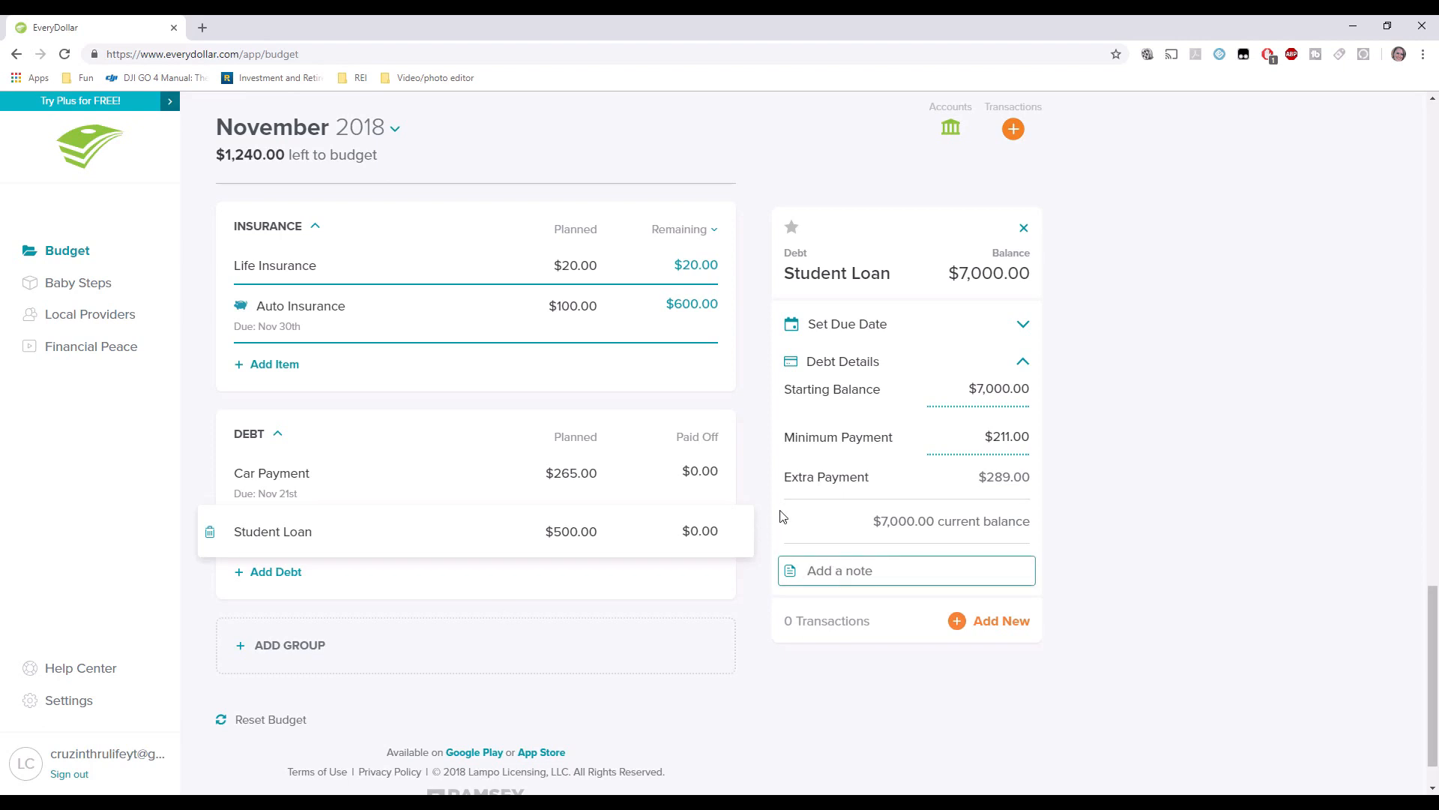
{"action": "type", "text": "Pay a"}
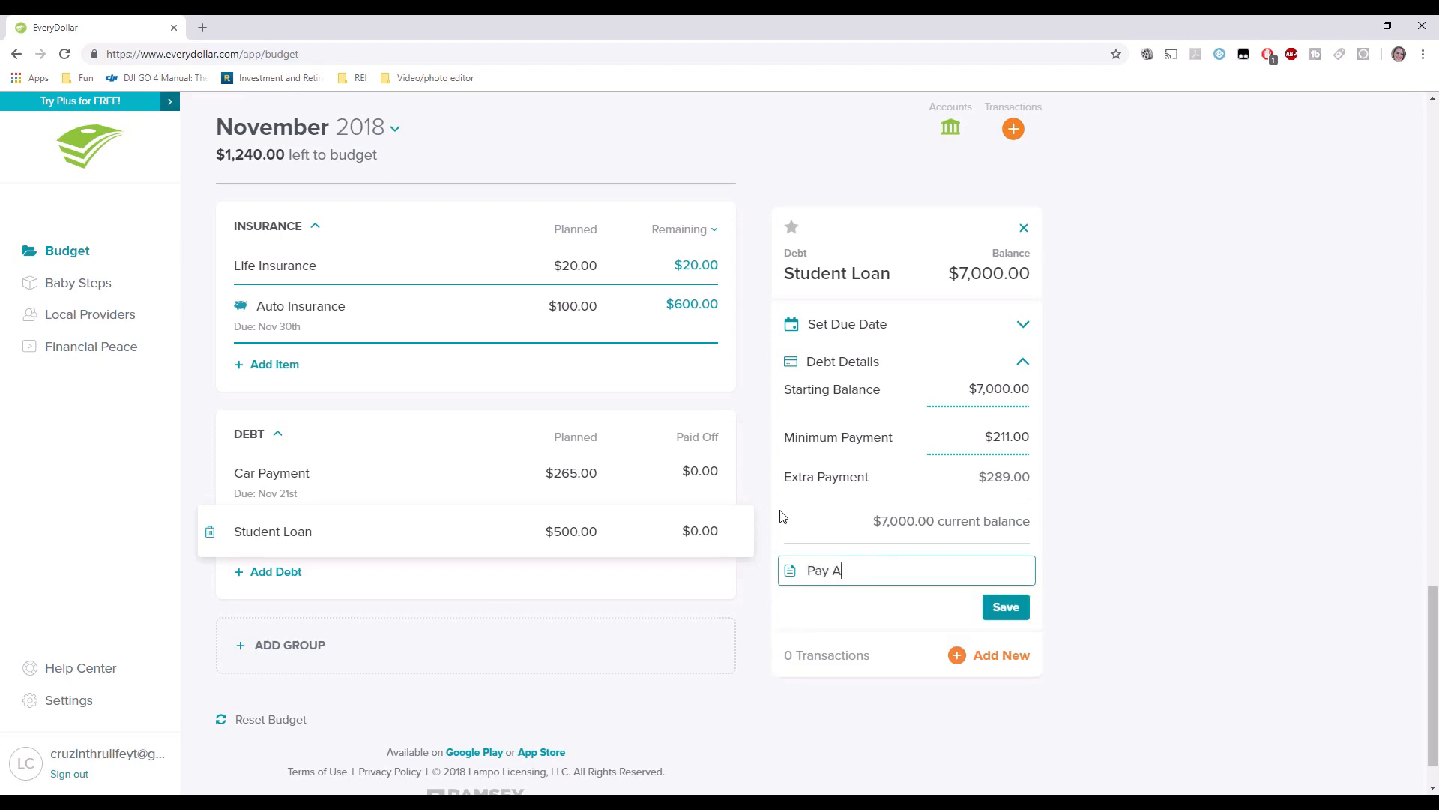
{"action": "type", "text": "ll extra"}
{"action": "key", "text": "BackSpace"}
{"action": "key", "text": "BackSpace"}
{"action": "type", "text": "tra money to this loan"}
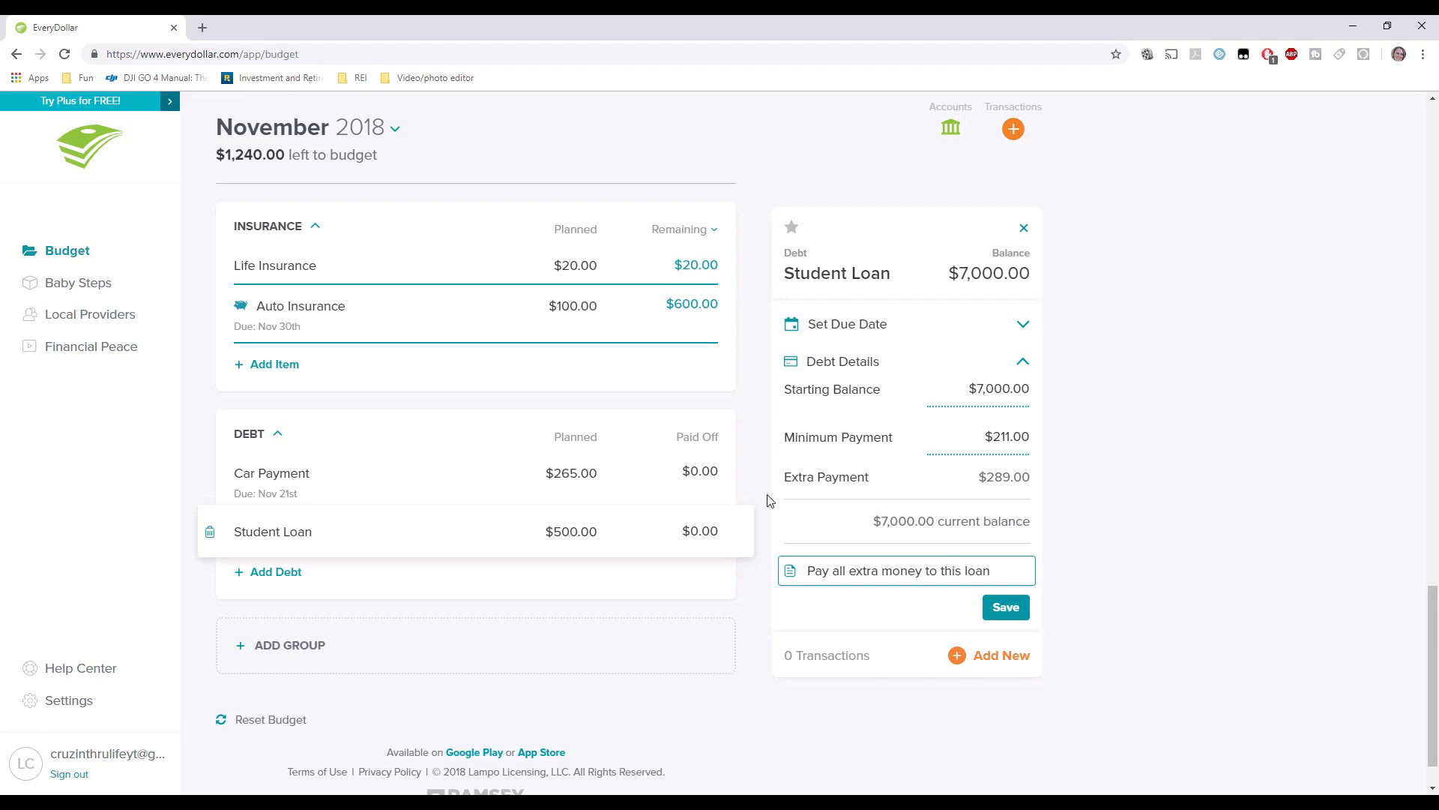
{"action": "left_click", "coordinate": [1005, 607]}
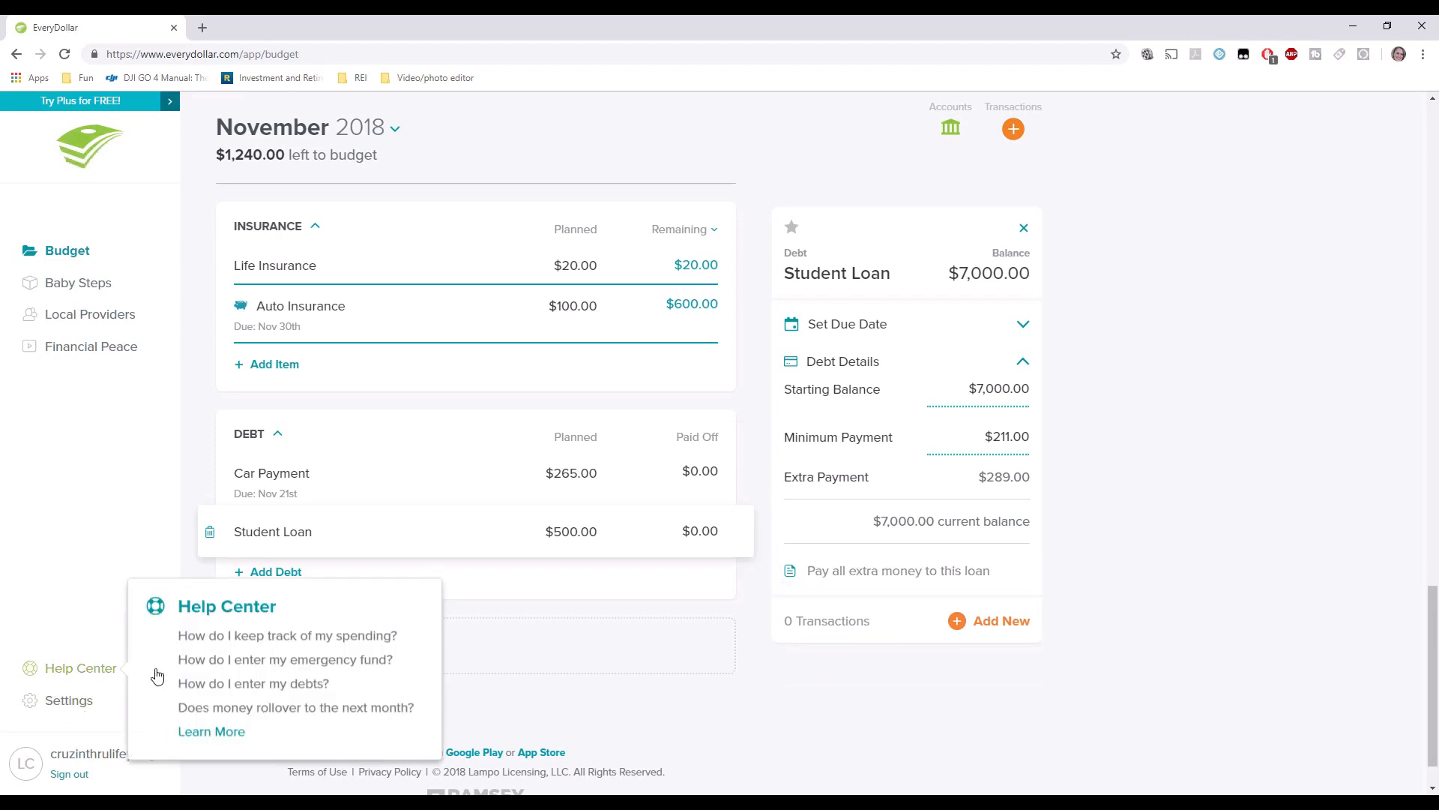
{"action": "left_click", "coordinate": [307, 646]}
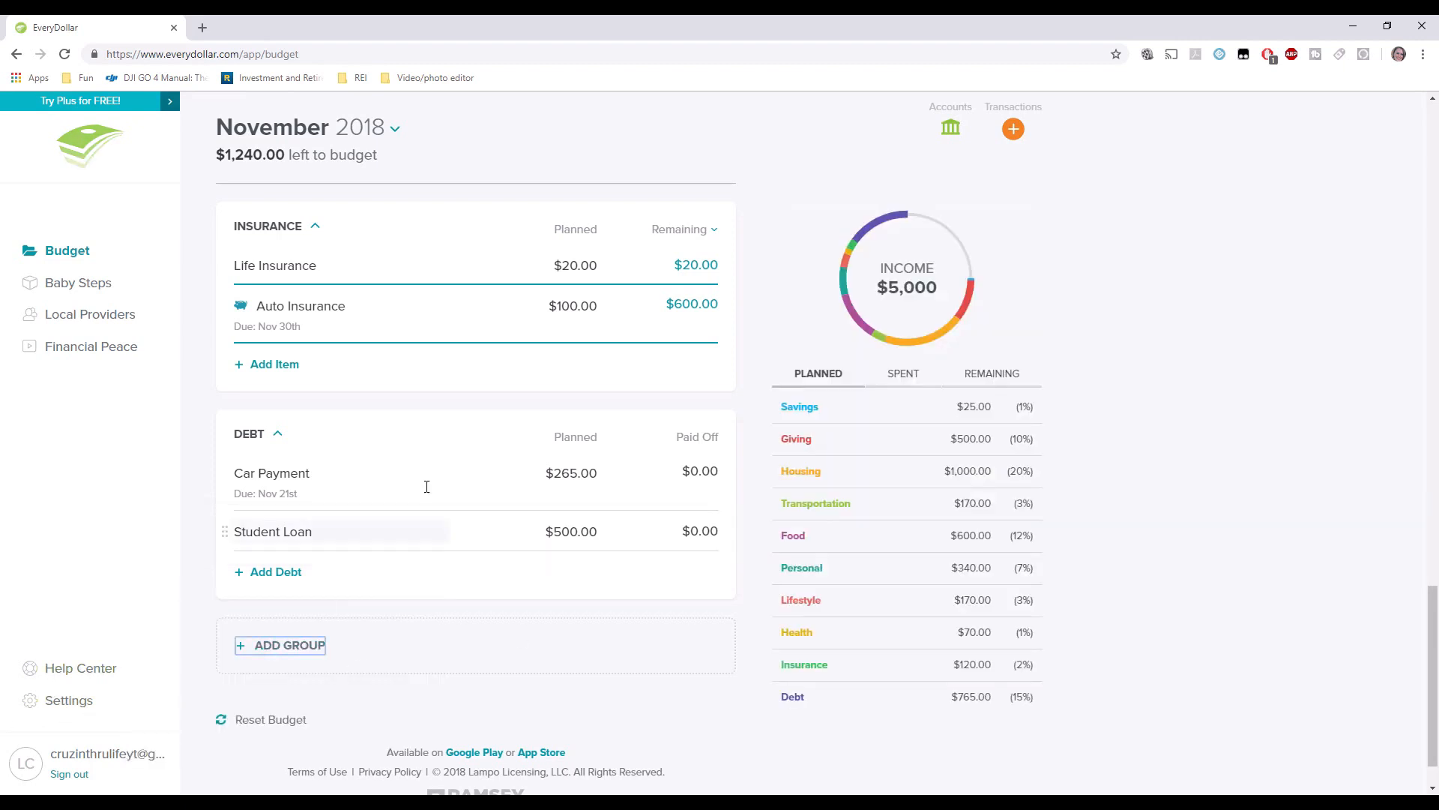
Leave the new group below Debt named Untitled at $0.00, with $1,240.00 still left to budget.
{"action": "left_click", "coordinate": [260, 644]}
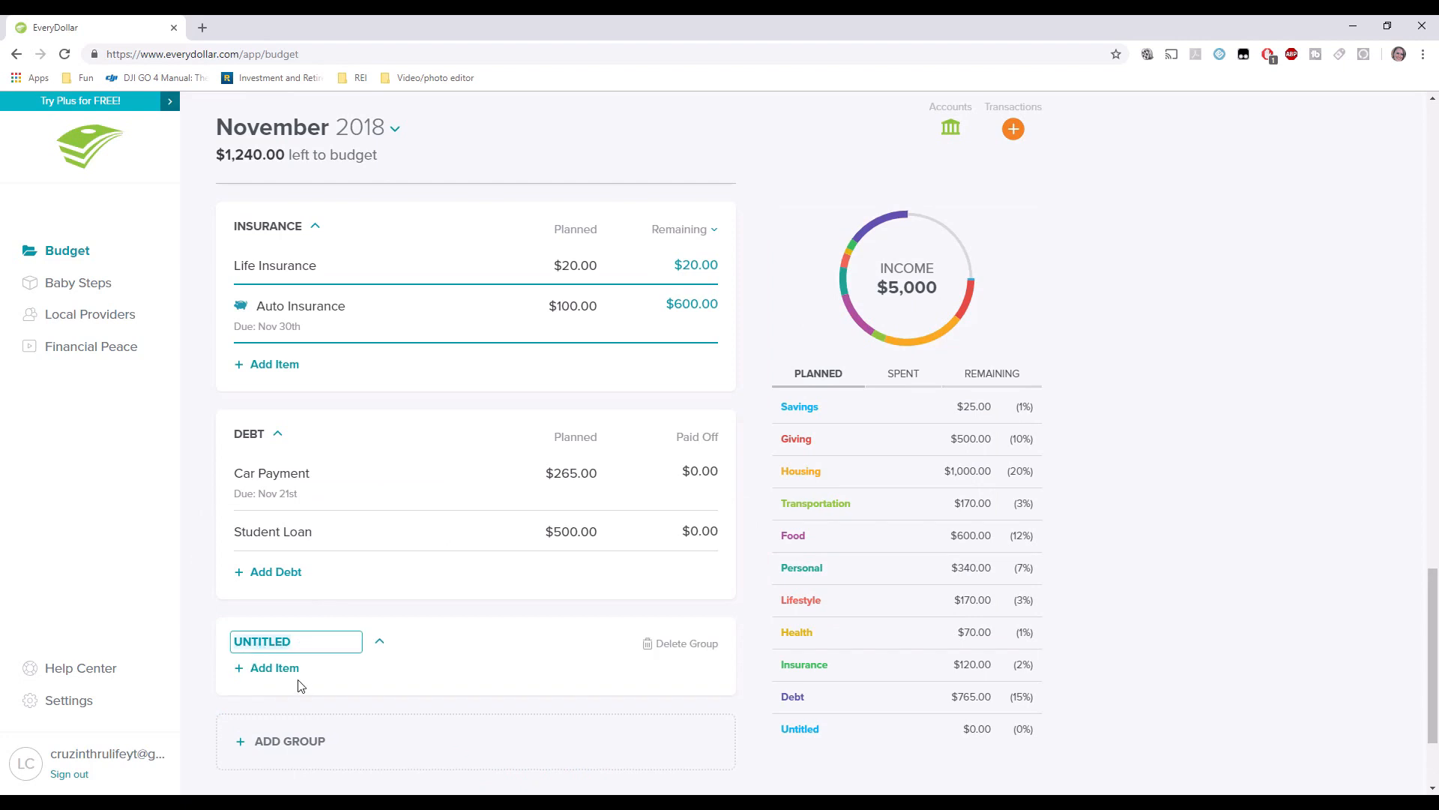
{"action": "left_click", "coordinate": [256, 437]}
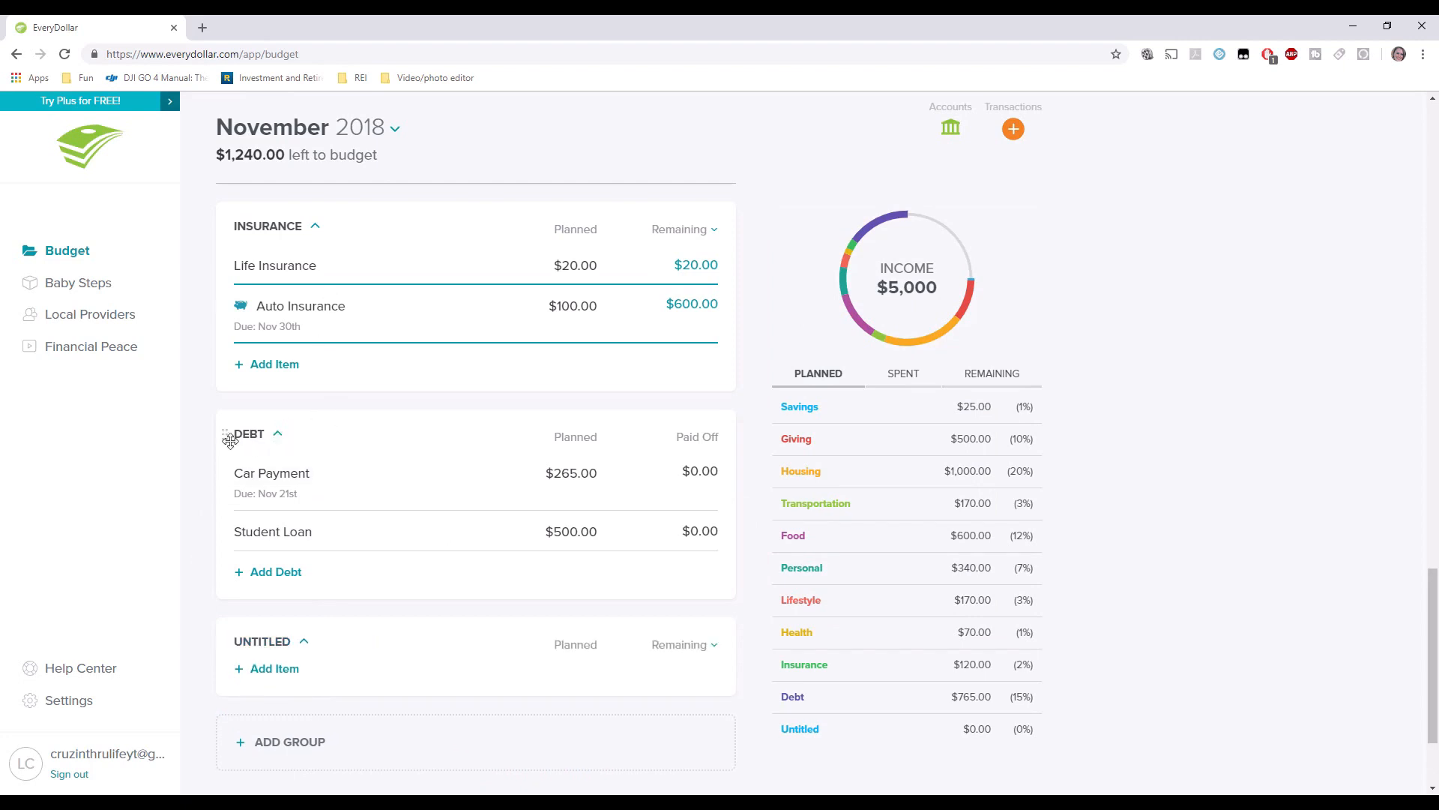
{"action": "left_click", "coordinate": [272, 641]}
{"action": "left_click", "coordinate": [256, 450]}
{"action": "left_click", "coordinate": [279, 640]}
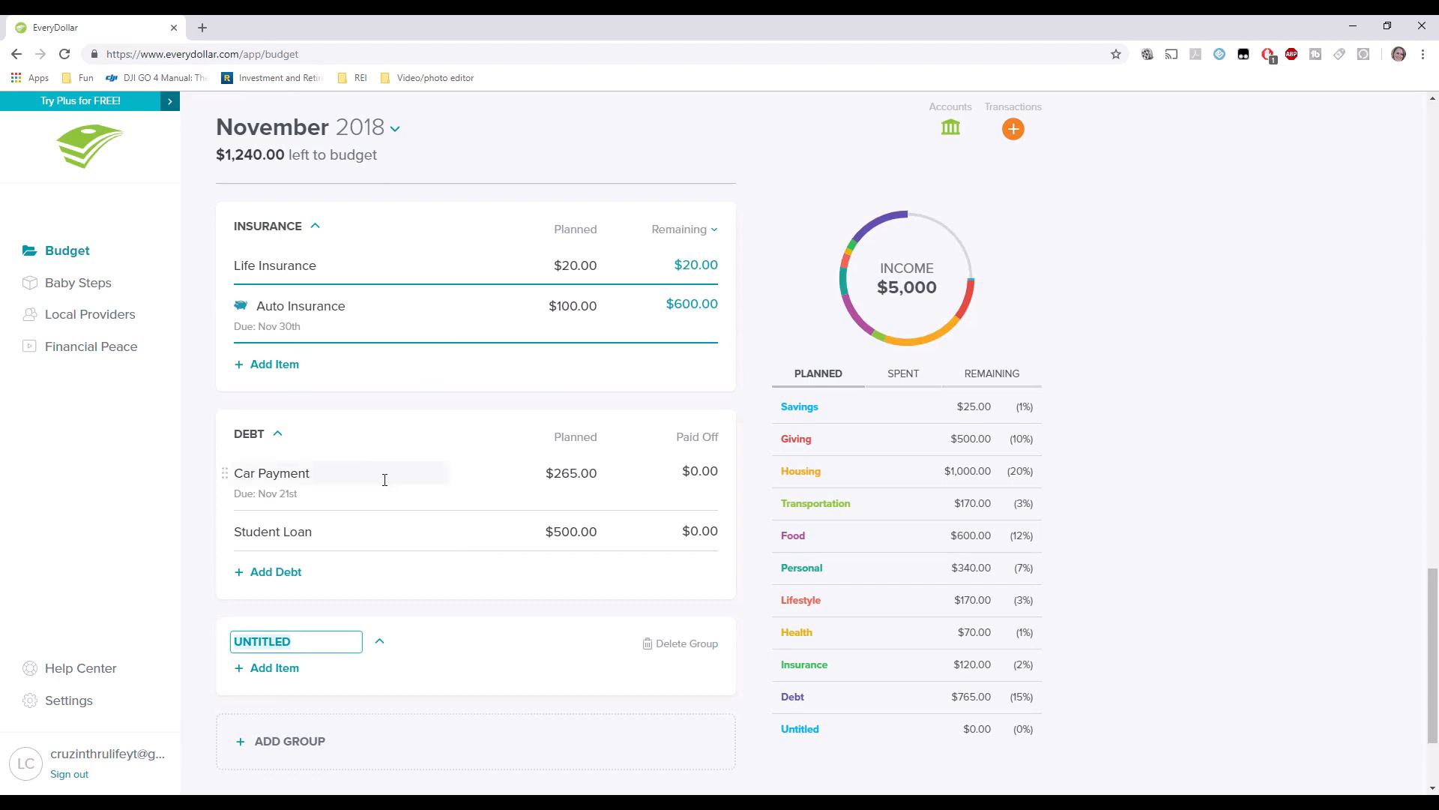
{"action": "scroll", "coordinate": [557, 353], "scroll_direction": "up", "scroll_amount": 3}
{"action": "scroll", "coordinate": [557, 354], "scroll_direction": "up", "scroll_amount": 2}
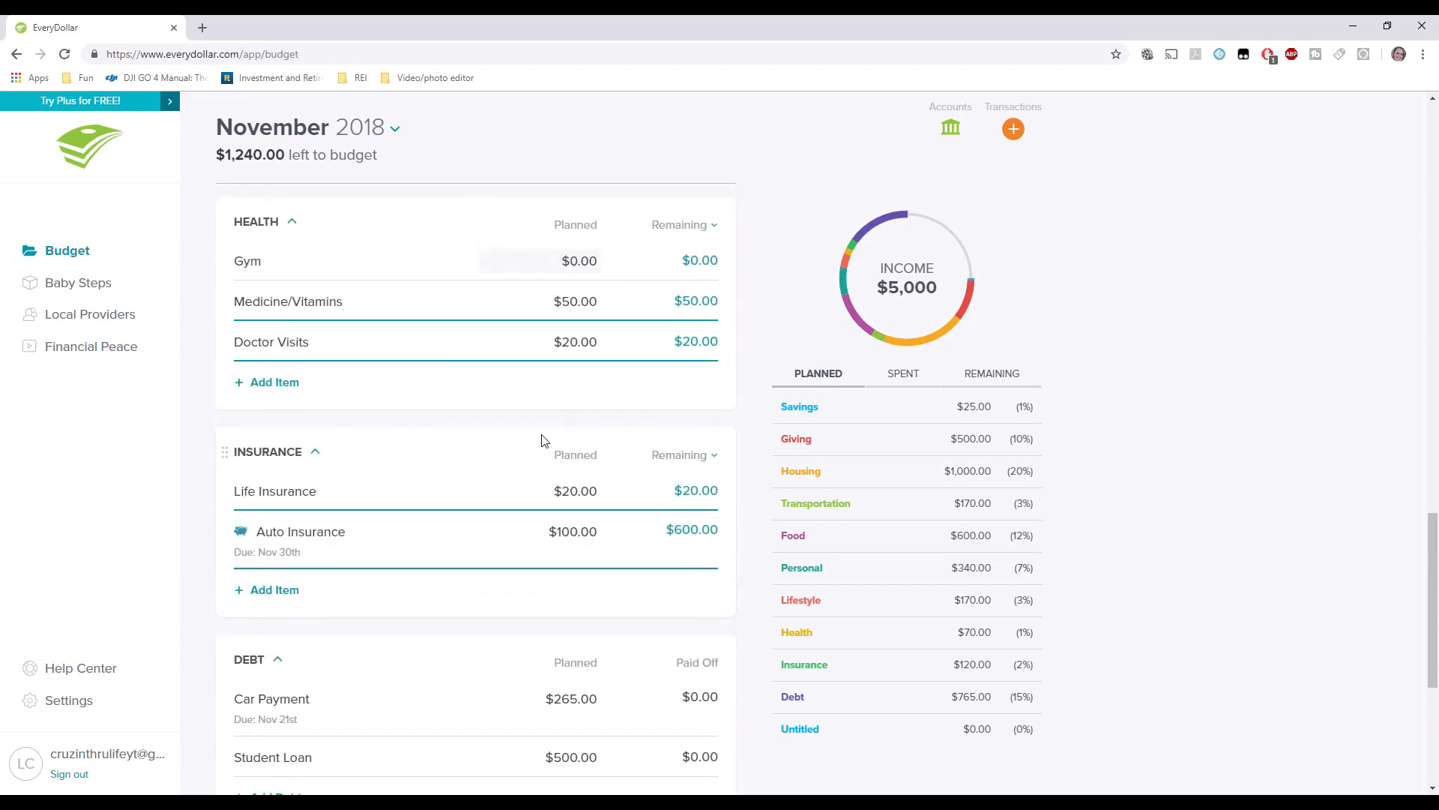
{"action": "left_click_drag", "start_coordinate": [234, 157], "coordinate": [291, 156]}
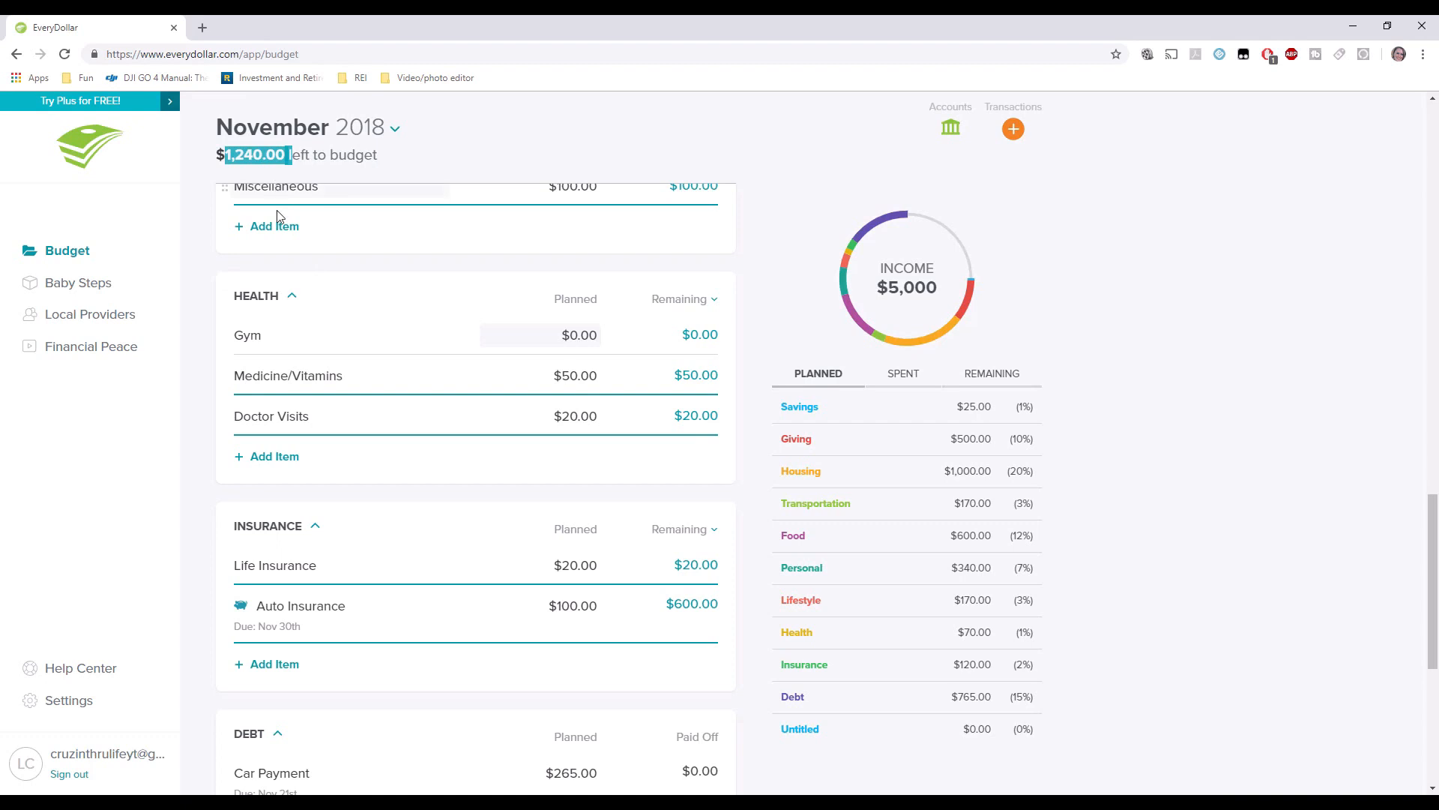
{"action": "scroll", "coordinate": [380, 414], "scroll_direction": "down", "scroll_amount": 4}
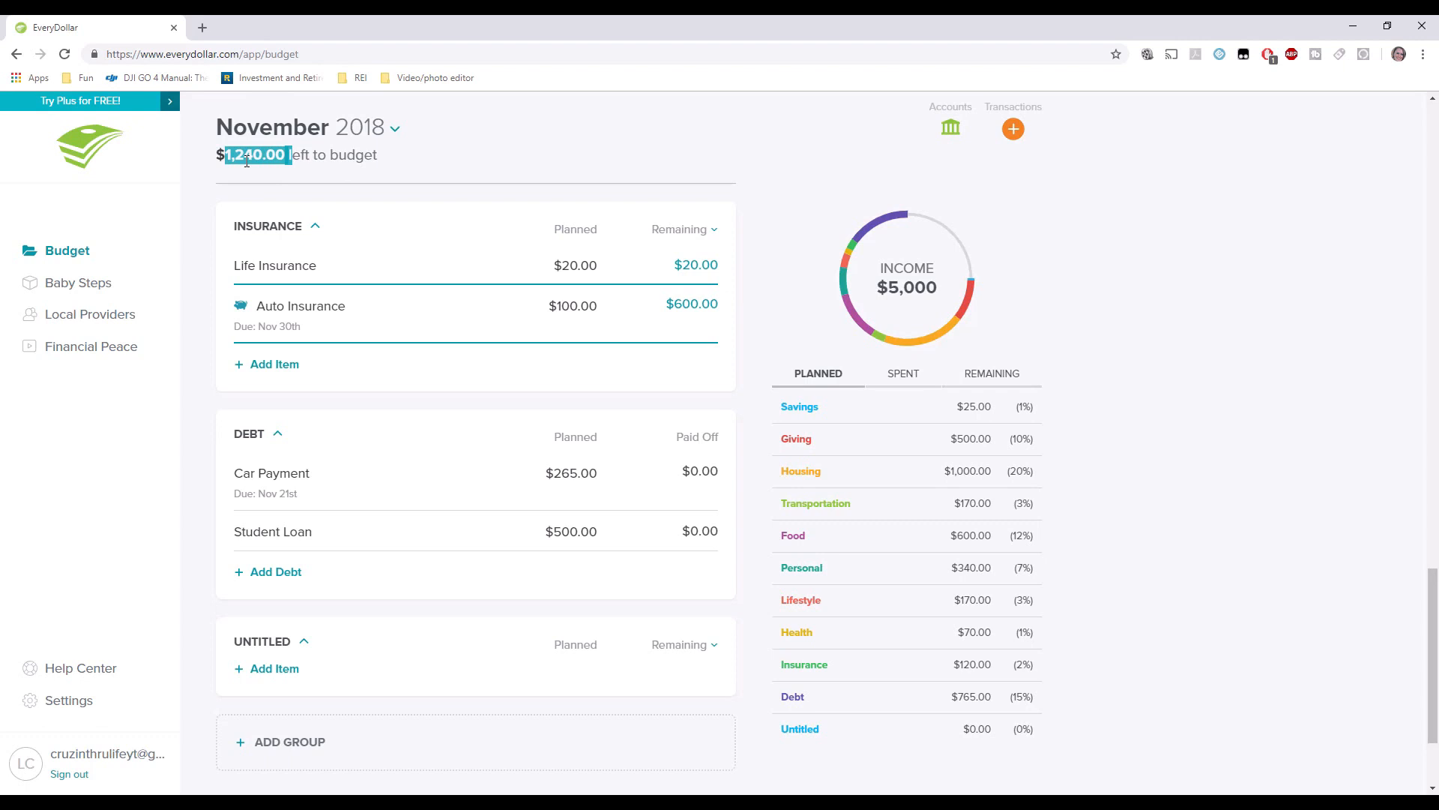
Plan $1,740.00 for Student Loan, raising Debt to $2,005 so nothing remains to budget.
{"action": "left_click", "coordinate": [554, 529]}
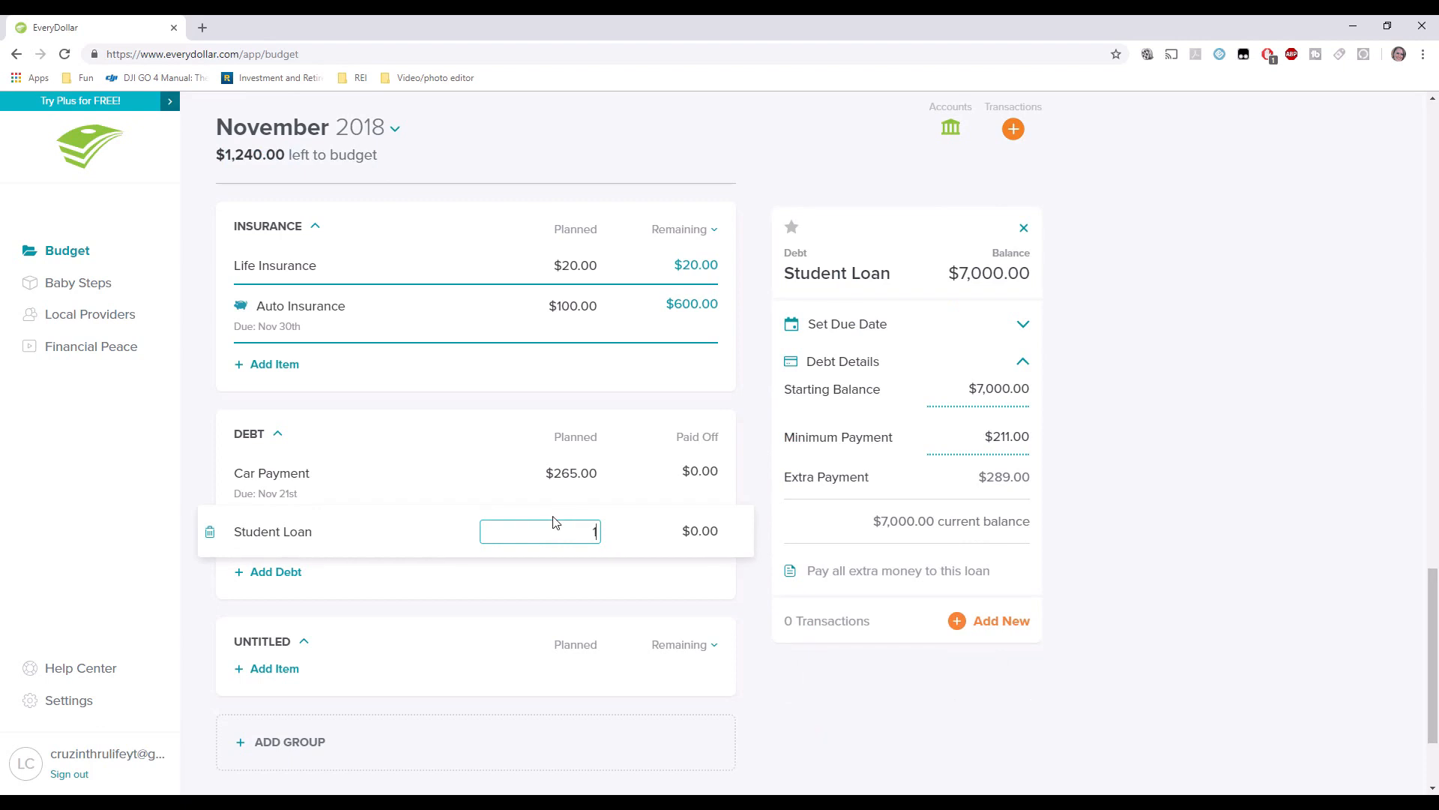
{"action": "type", "text": "0.00"}
{"action": "key", "text": "Tab"}
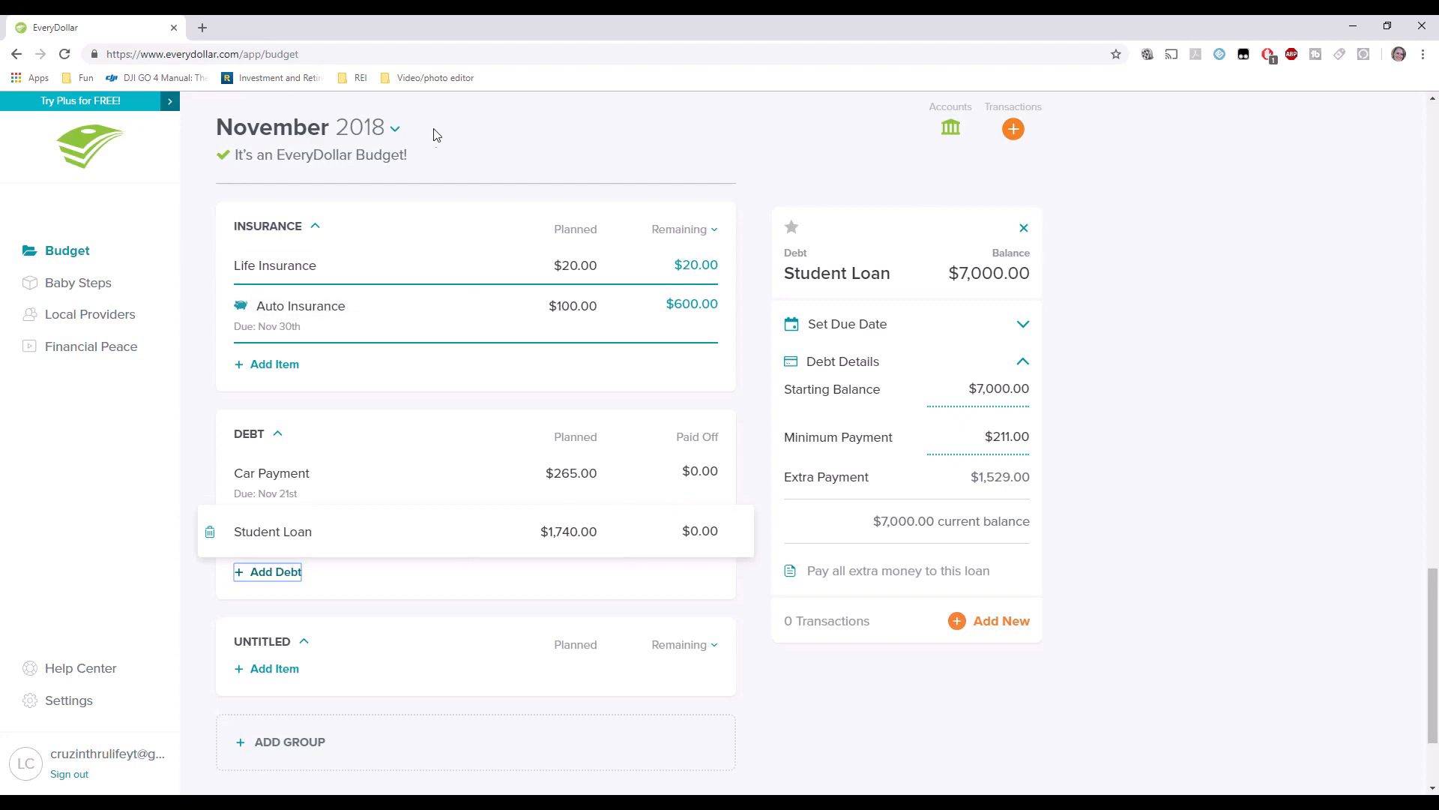
{"action": "left_click_drag", "start_coordinate": [413, 157], "coordinate": [221, 170]}
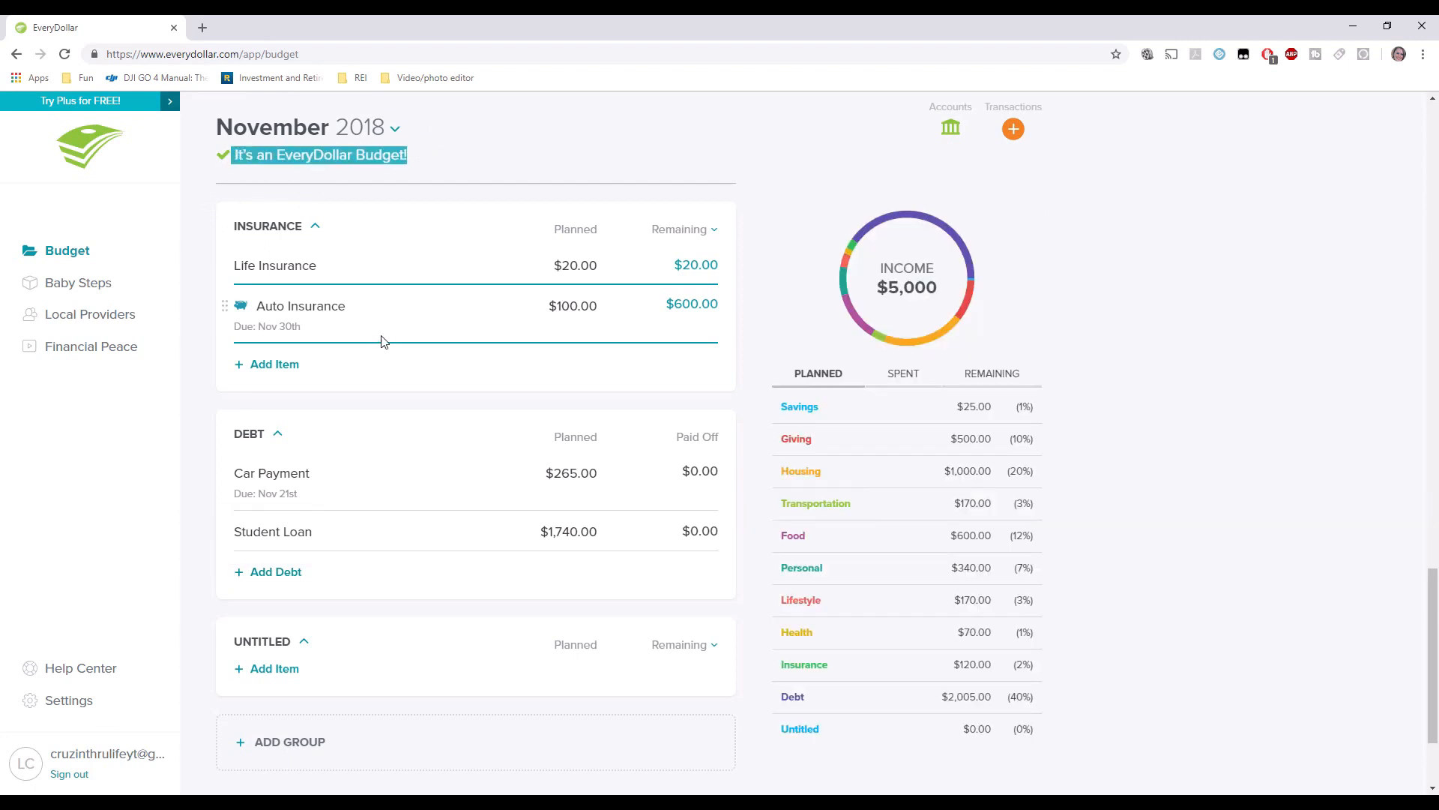
{"action": "left_click", "coordinate": [568, 530]}
{"action": "type", "text": "1,750.00"}
{"action": "key", "text": "Tab"}
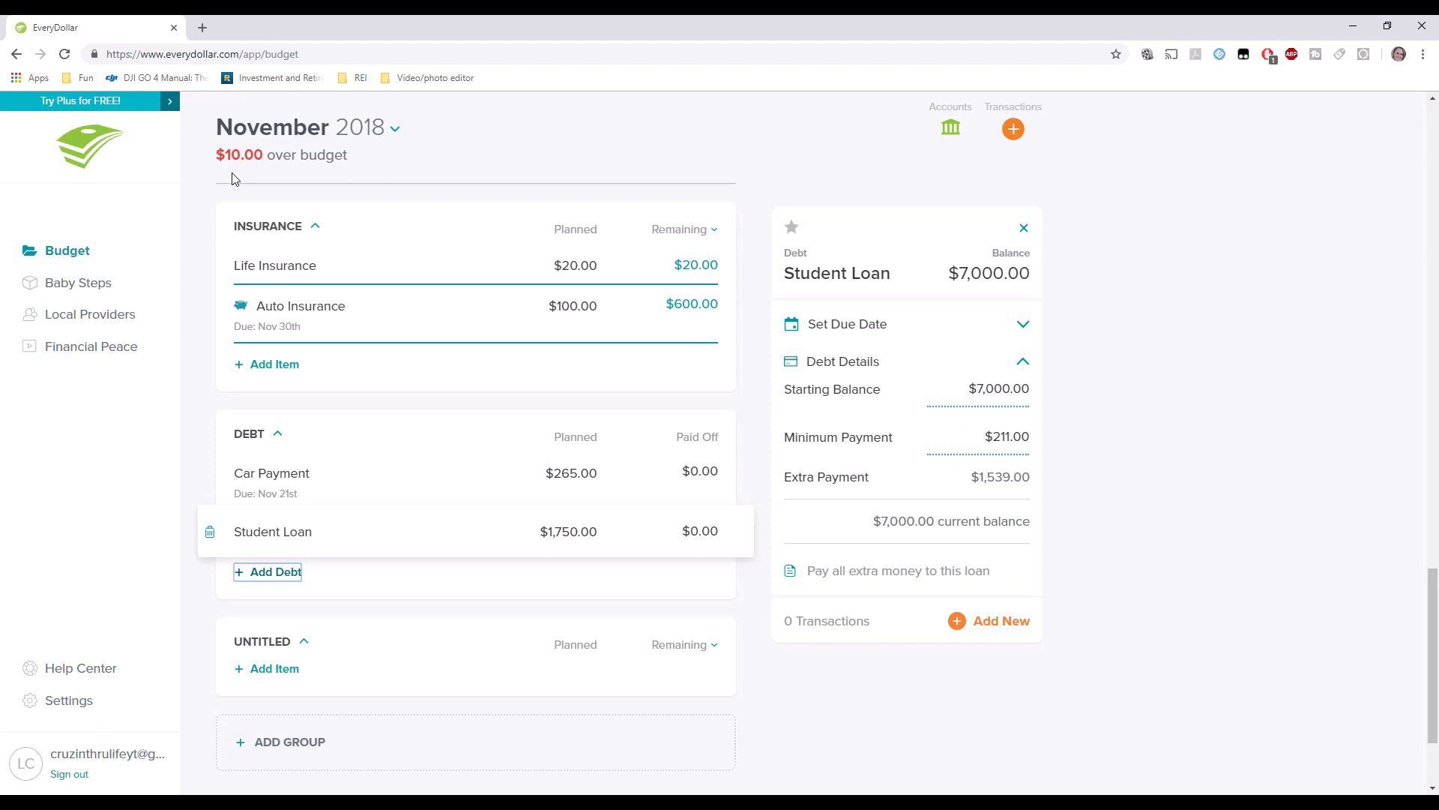
{"action": "left_click", "coordinate": [561, 530]}
{"action": "type", "text": "1,740.00"}
{"action": "key", "text": "Tab"}
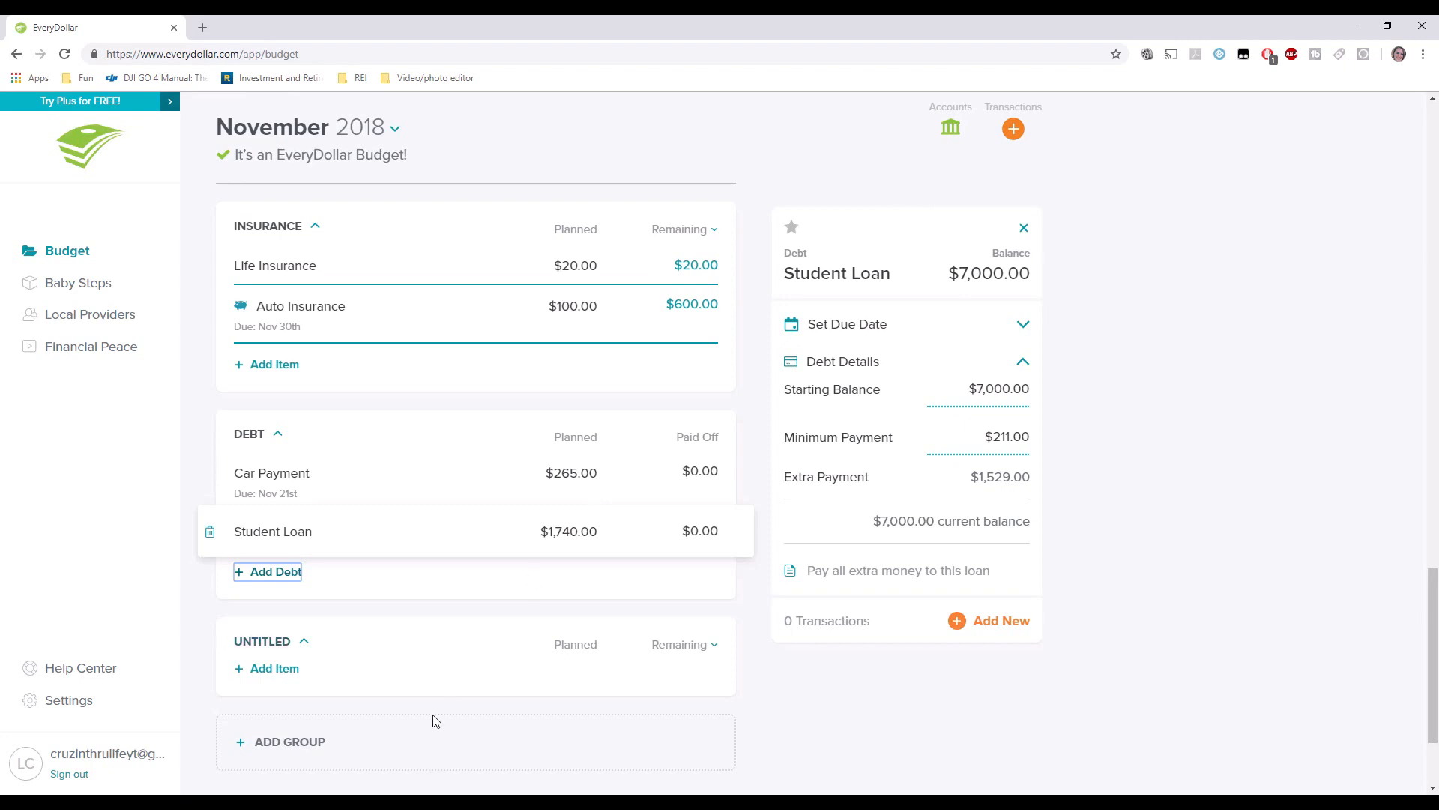
{"action": "left_click", "coordinate": [230, 588]}
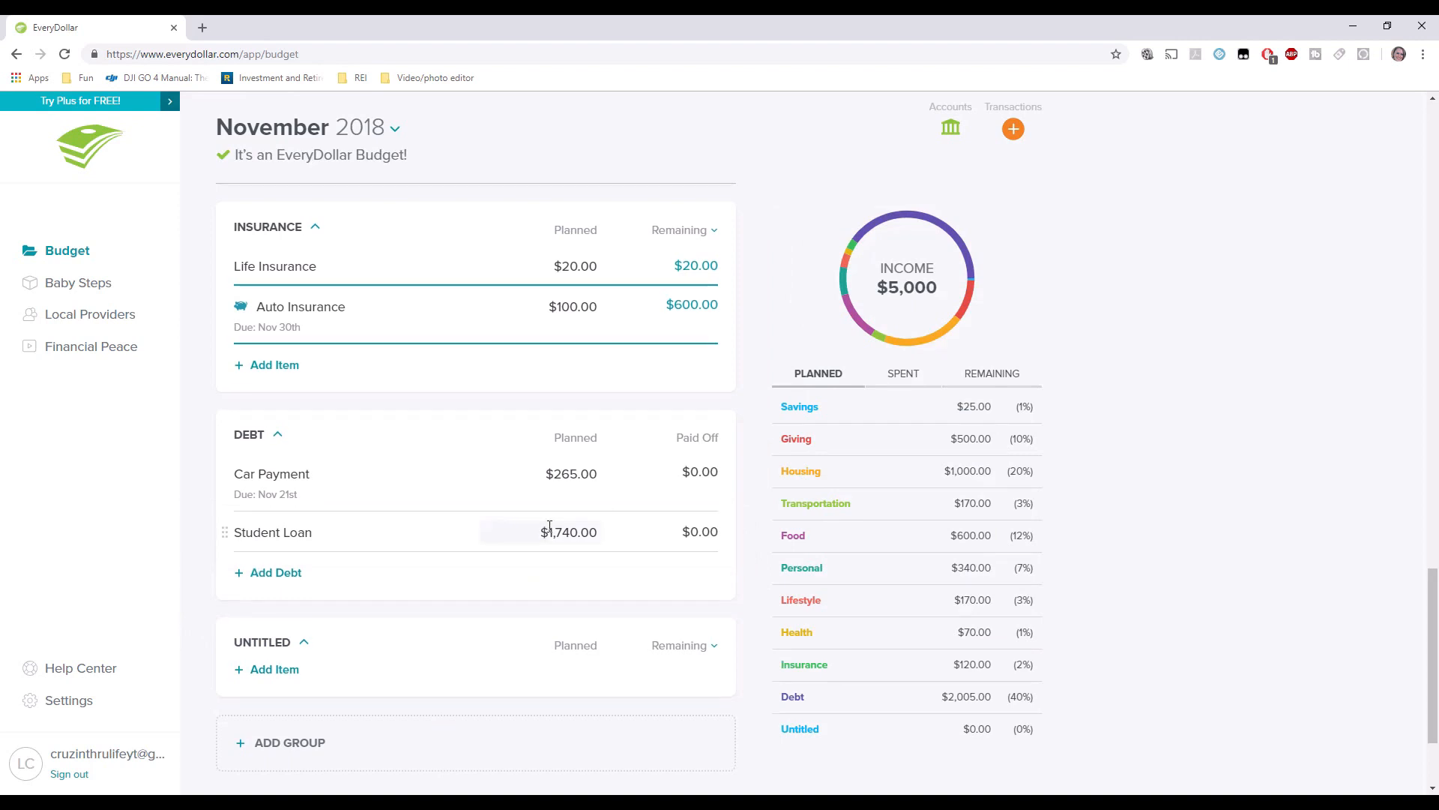
{"action": "scroll", "coordinate": [550, 527], "scroll_direction": "up", "scroll_amount": 20}
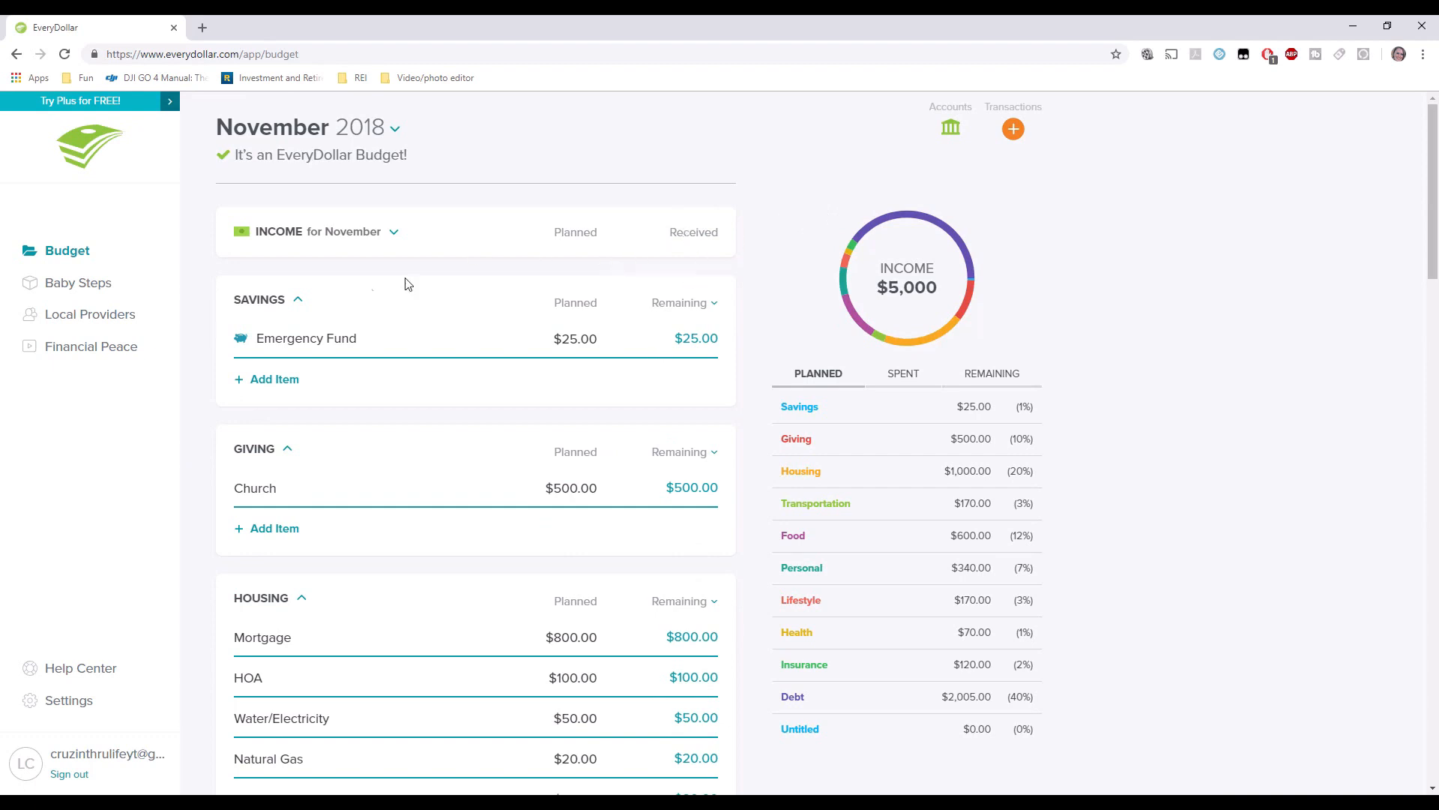
Expand November income to show its four $5,000.00 items, then open the Church item's details.
{"action": "left_click", "coordinate": [397, 232]}
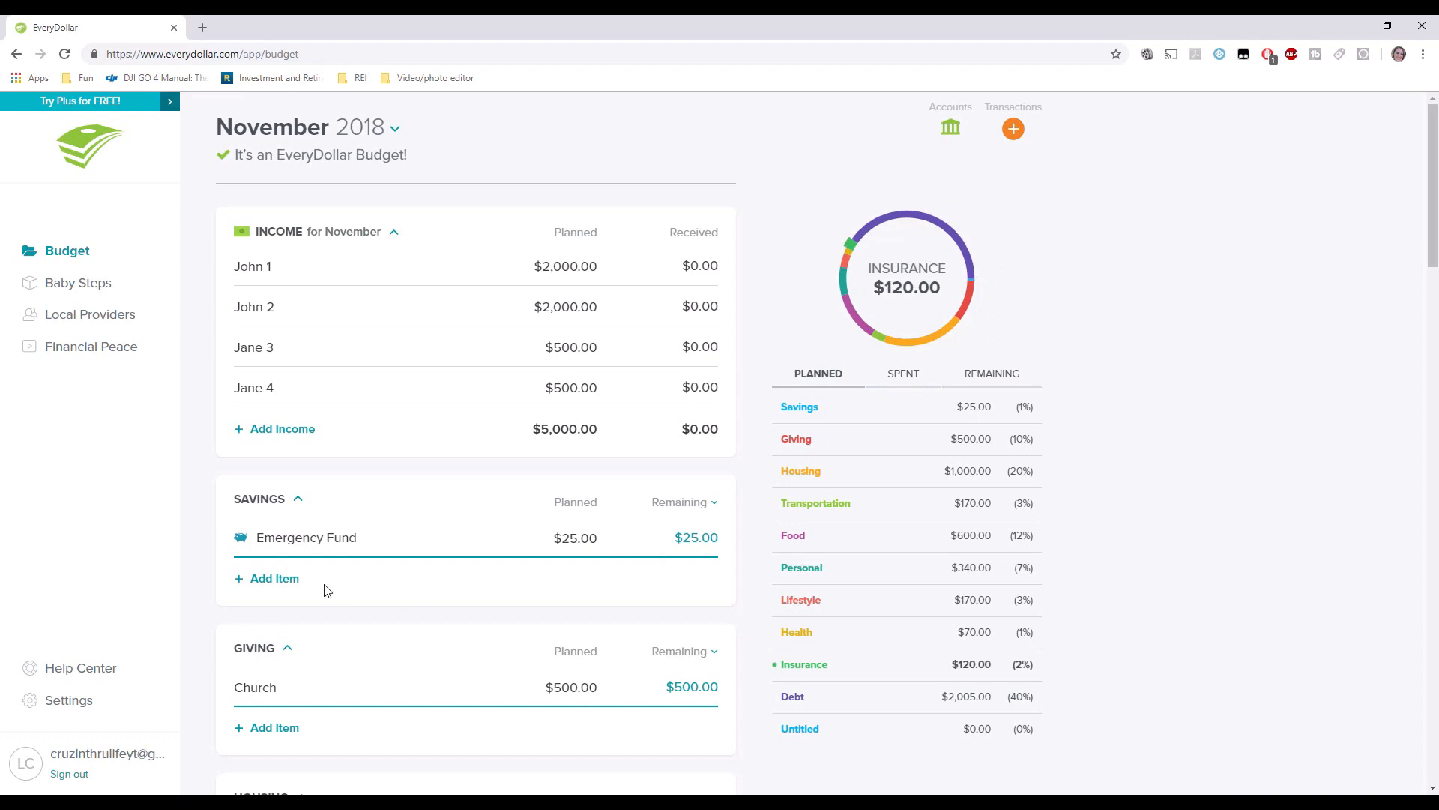
{"action": "scroll", "coordinate": [299, 542], "scroll_direction": "down", "scroll_amount": 2}
{"action": "left_click", "coordinate": [290, 537]}
Track a $500.00 Church expense dated 11/20/18 with its check number.
{"action": "left_click", "coordinate": [1031, 489]}
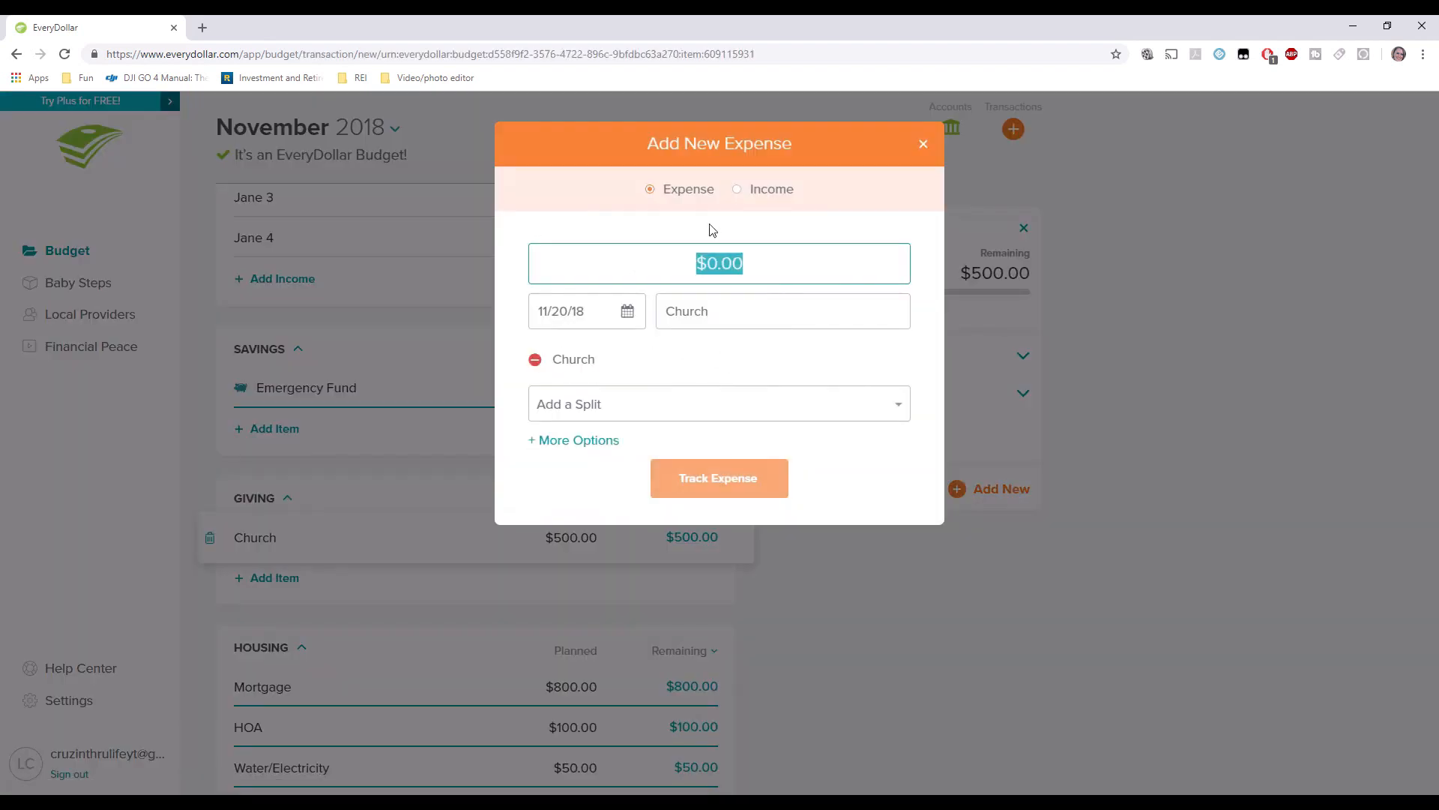
{"action": "type", "text": "5"}
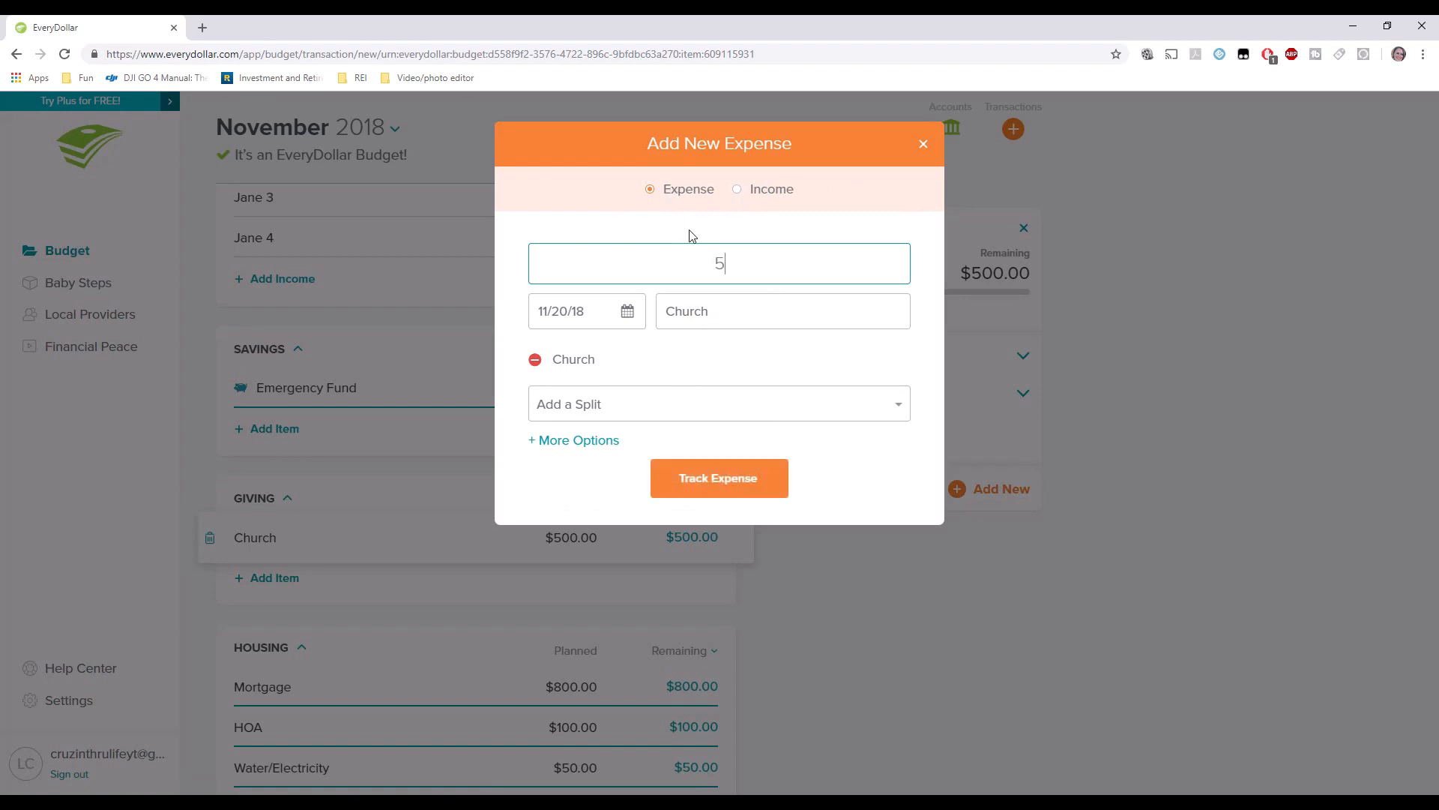
{"action": "type", "text": "00.00"}
{"action": "left_click", "coordinate": [691, 313]}
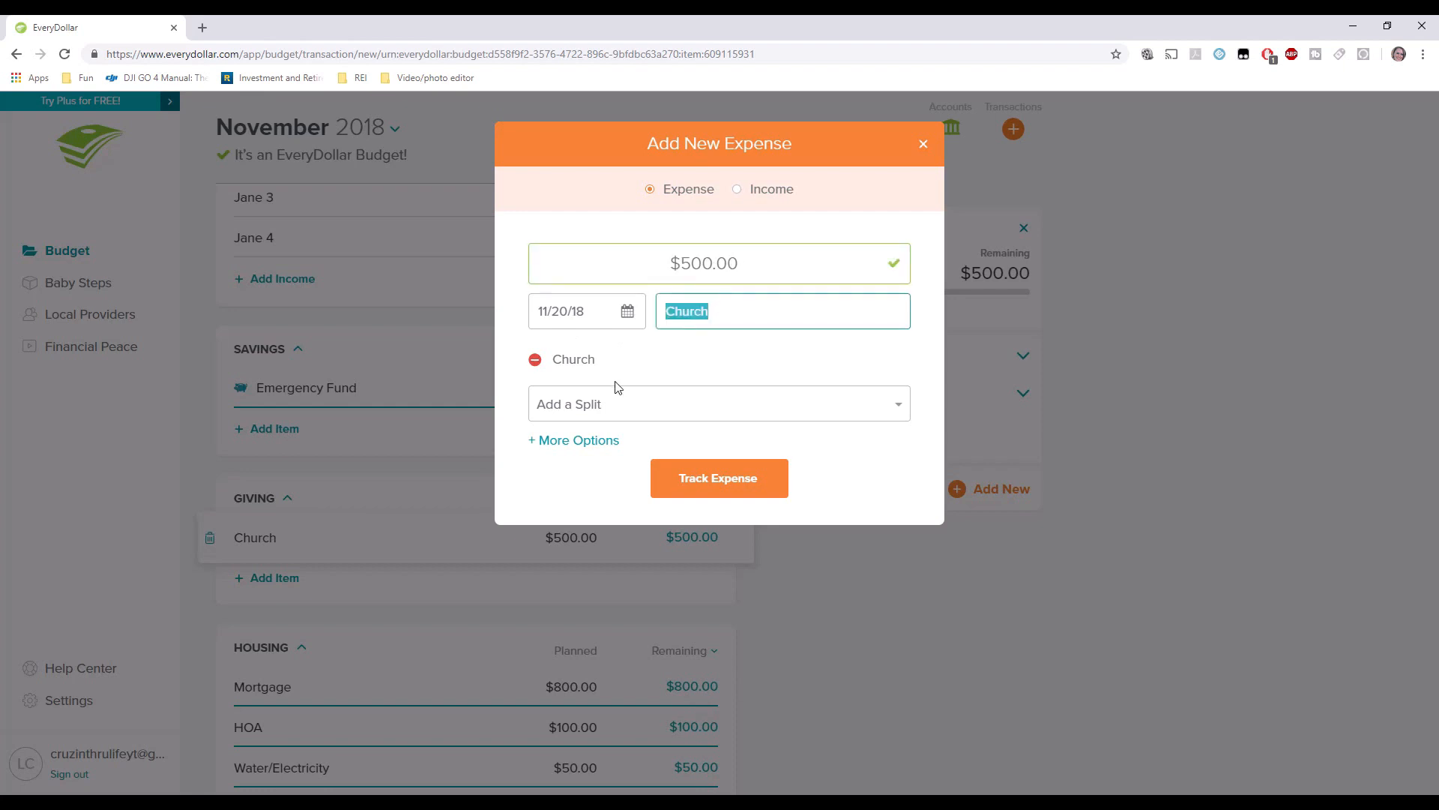
{"action": "left_click", "coordinate": [573, 441]}
{"action": "left_click", "coordinate": [574, 498]}
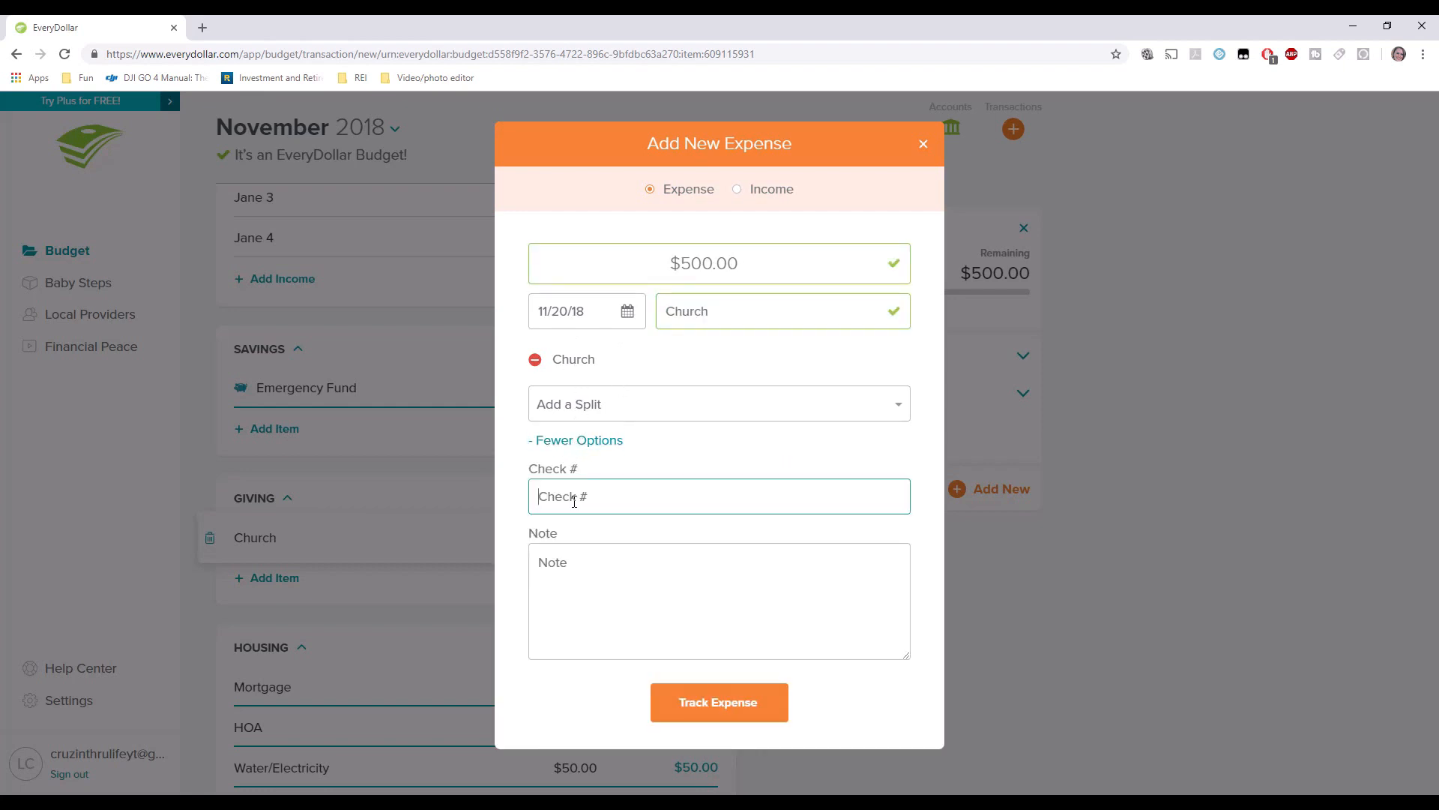
{"action": "type", "text": "1500"}
{"action": "left_click", "coordinate": [630, 556]}
{"action": "left_click", "coordinate": [713, 702]}
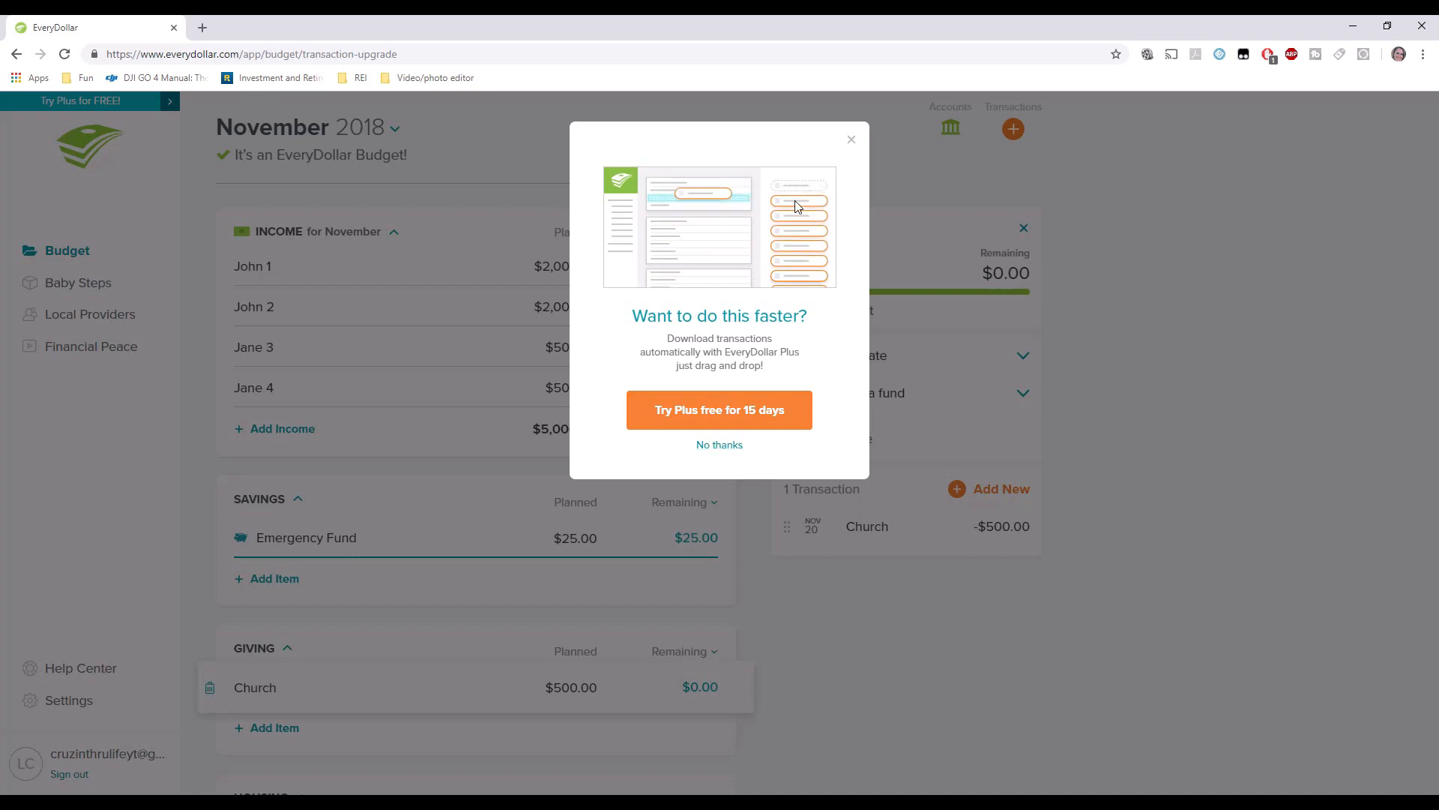
Decline the Plus offer and view per-category remaining amounts, $4,500 overall with Giving at $0.00.
{"action": "left_click", "coordinate": [717, 448]}
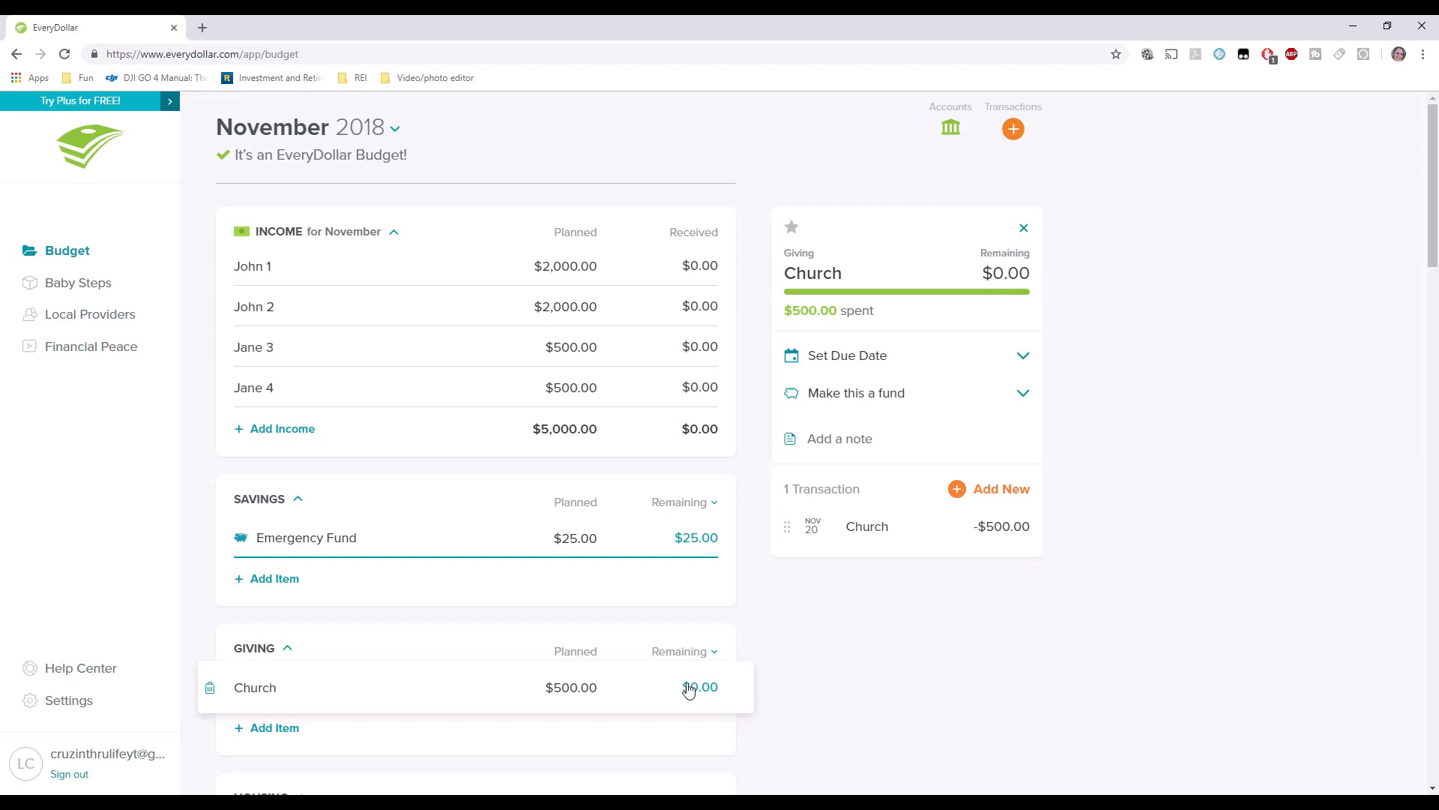
{"action": "left_click", "coordinate": [1024, 228]}
{"action": "left_click", "coordinate": [903, 376]}
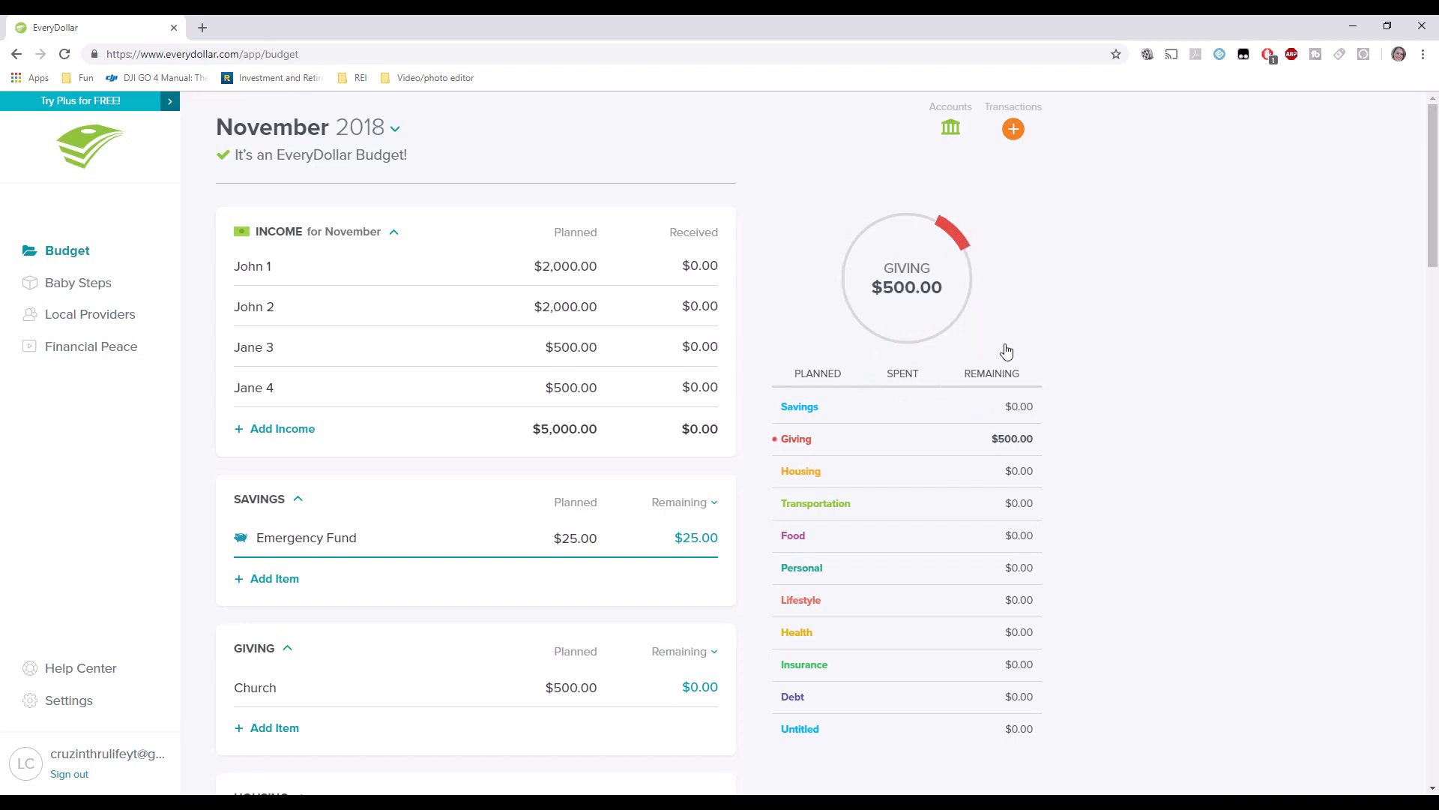
{"action": "left_click", "coordinate": [1006, 375]}
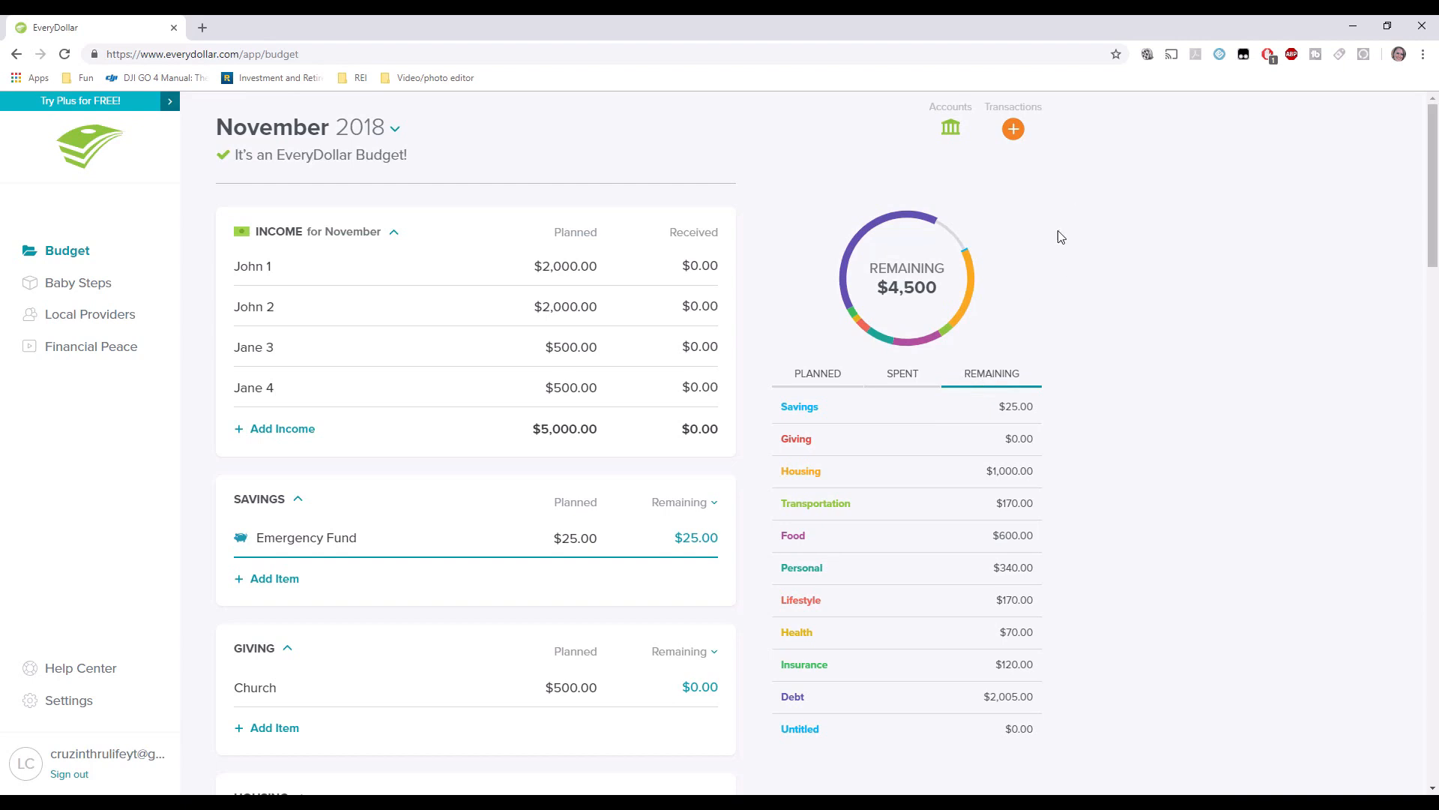
{"action": "left_click", "coordinate": [1013, 128]}
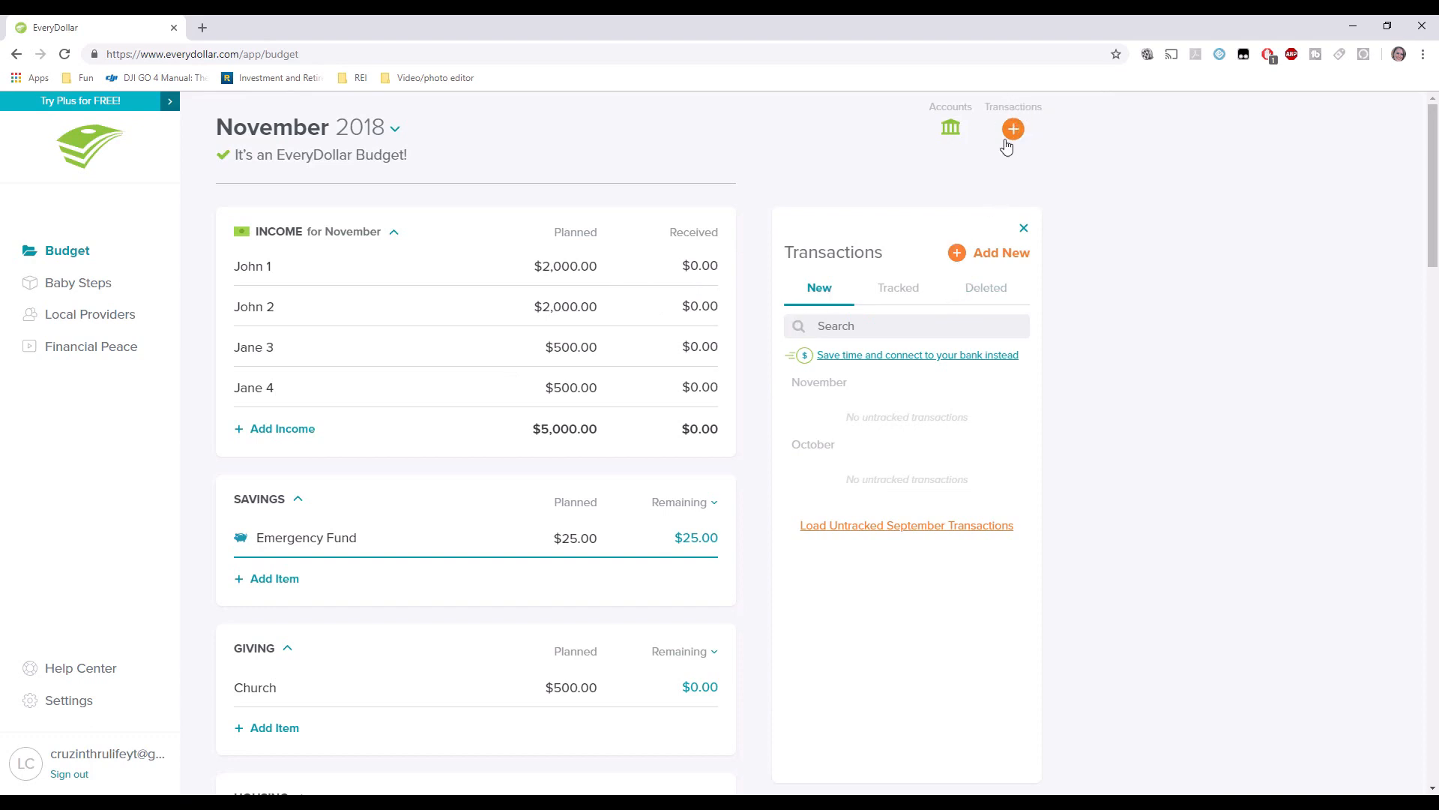
Track $2,000 income dated 11/20/18 from its source against the first income item.
{"action": "left_click", "coordinate": [985, 255]}
{"action": "left_click", "coordinate": [765, 190]}
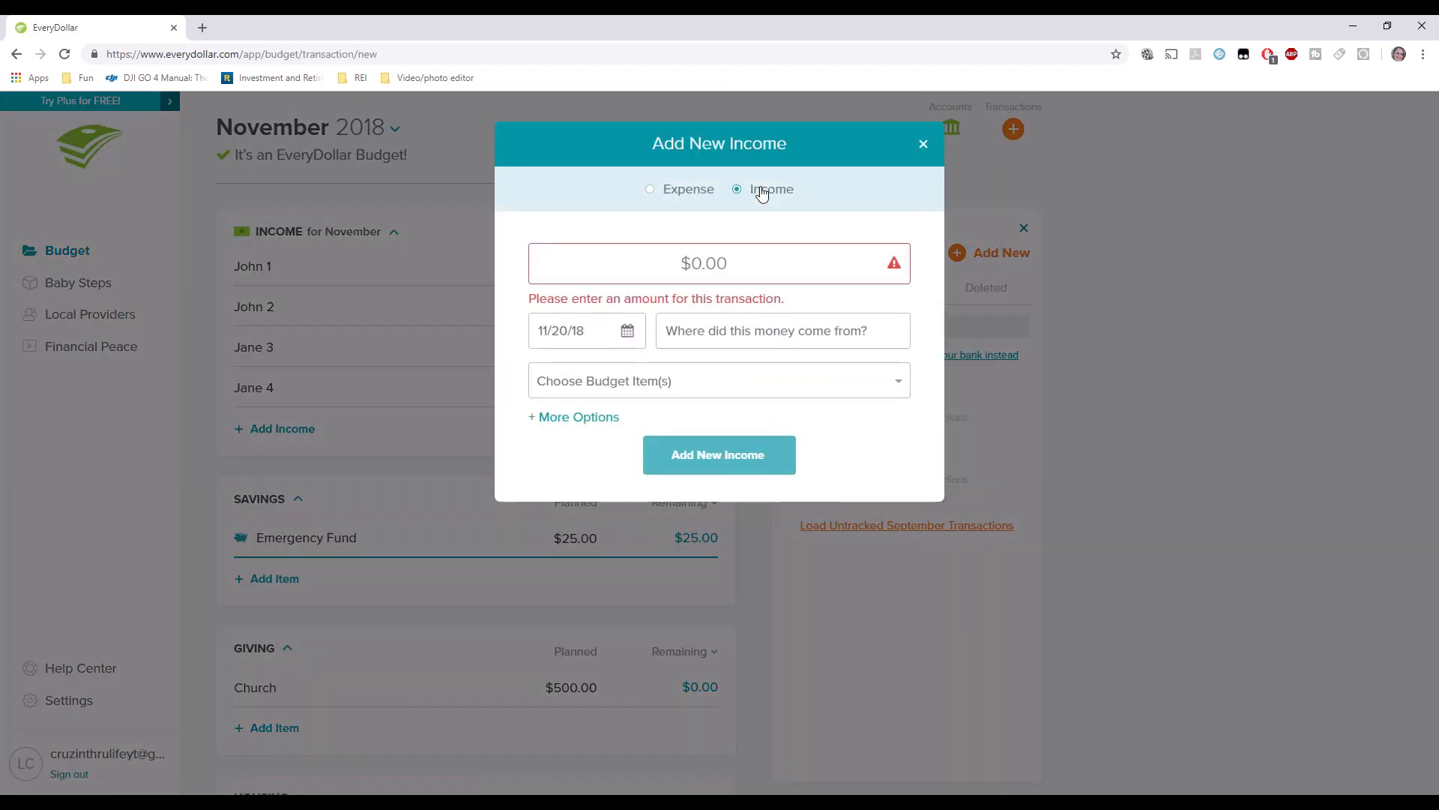
{"action": "left_click", "coordinate": [731, 270]}
{"action": "type", "text": "2"}
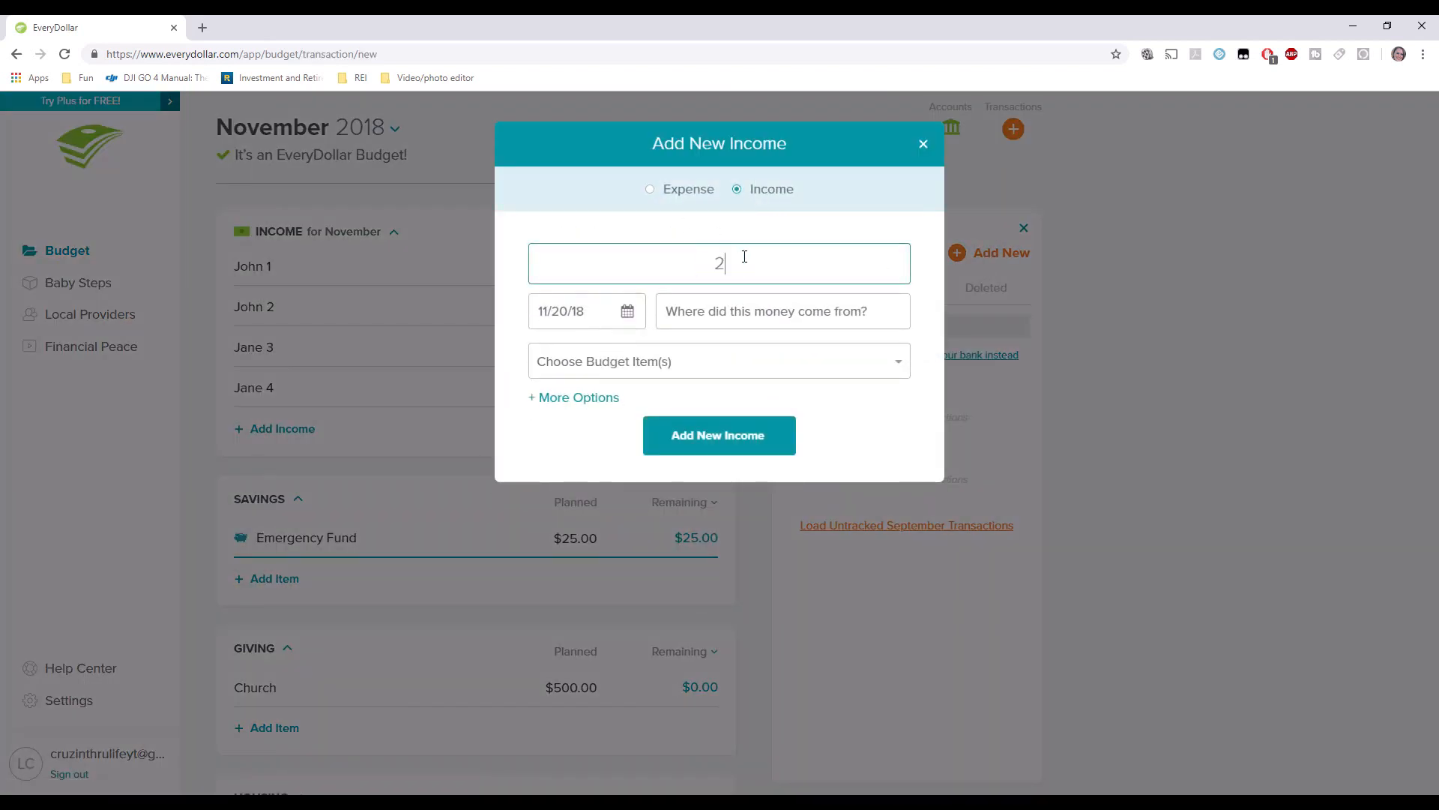
{"action": "type", "text": ",000."}
{"action": "key", "text": "Tab"}
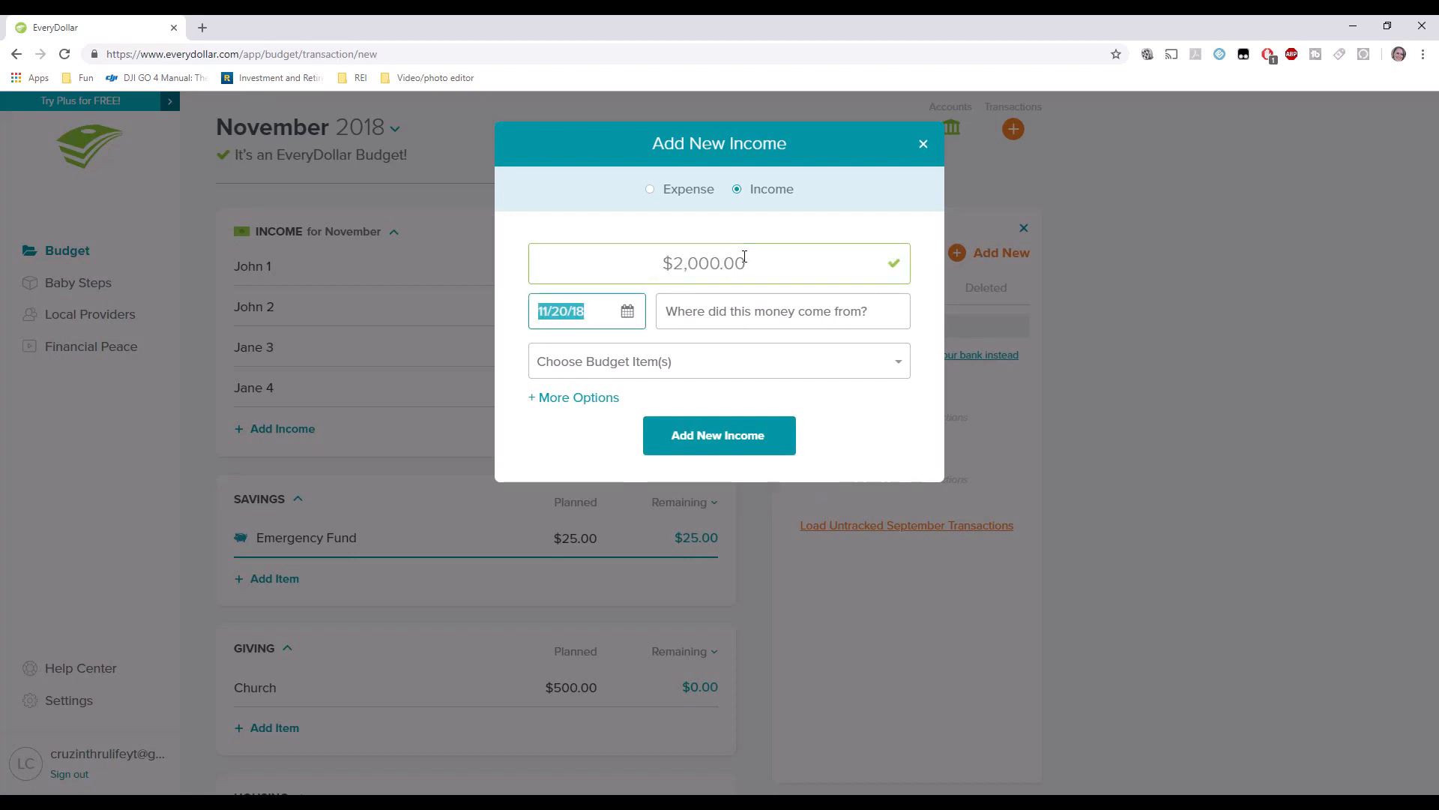
{"action": "left_click", "coordinate": [713, 325]}
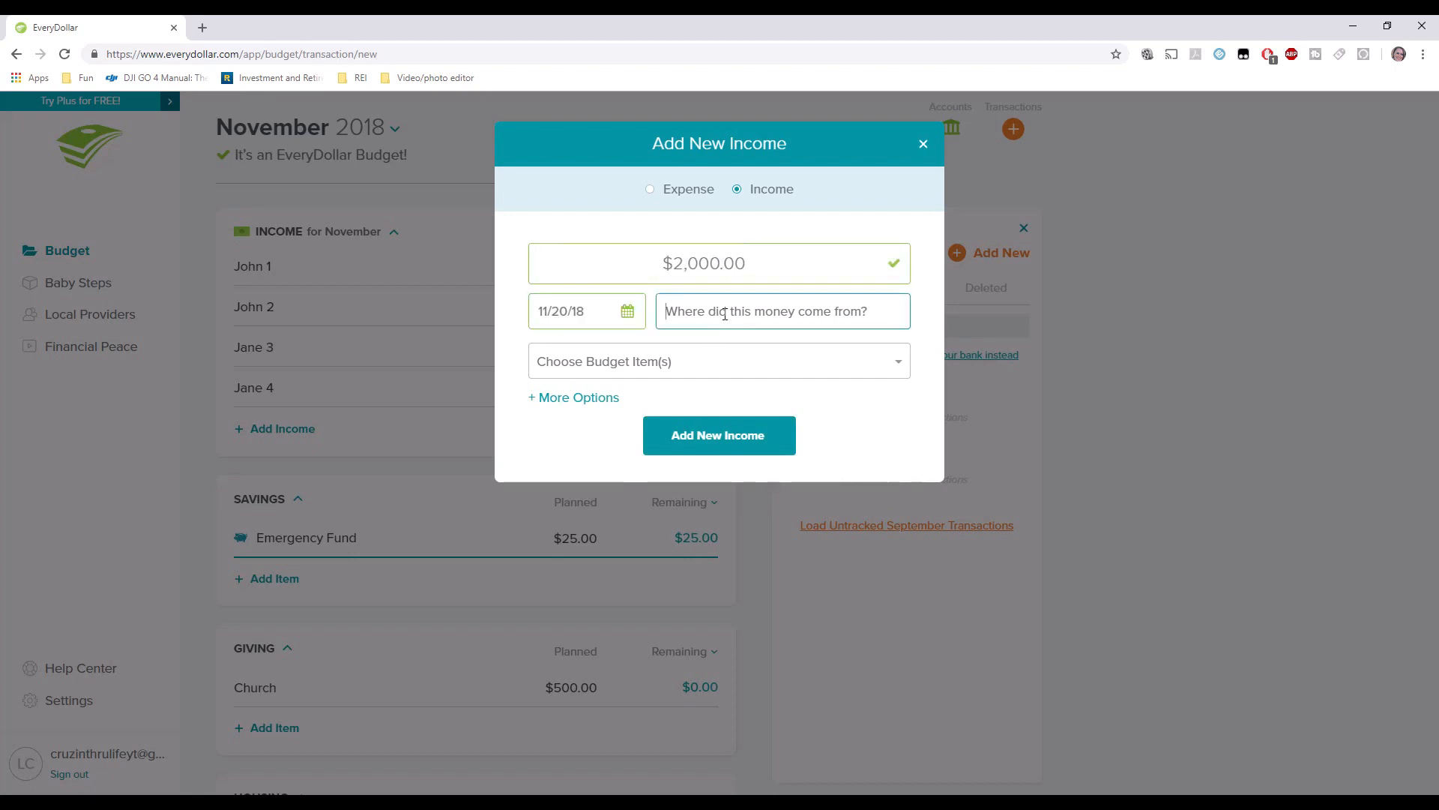
{"action": "type", "text": "John"}
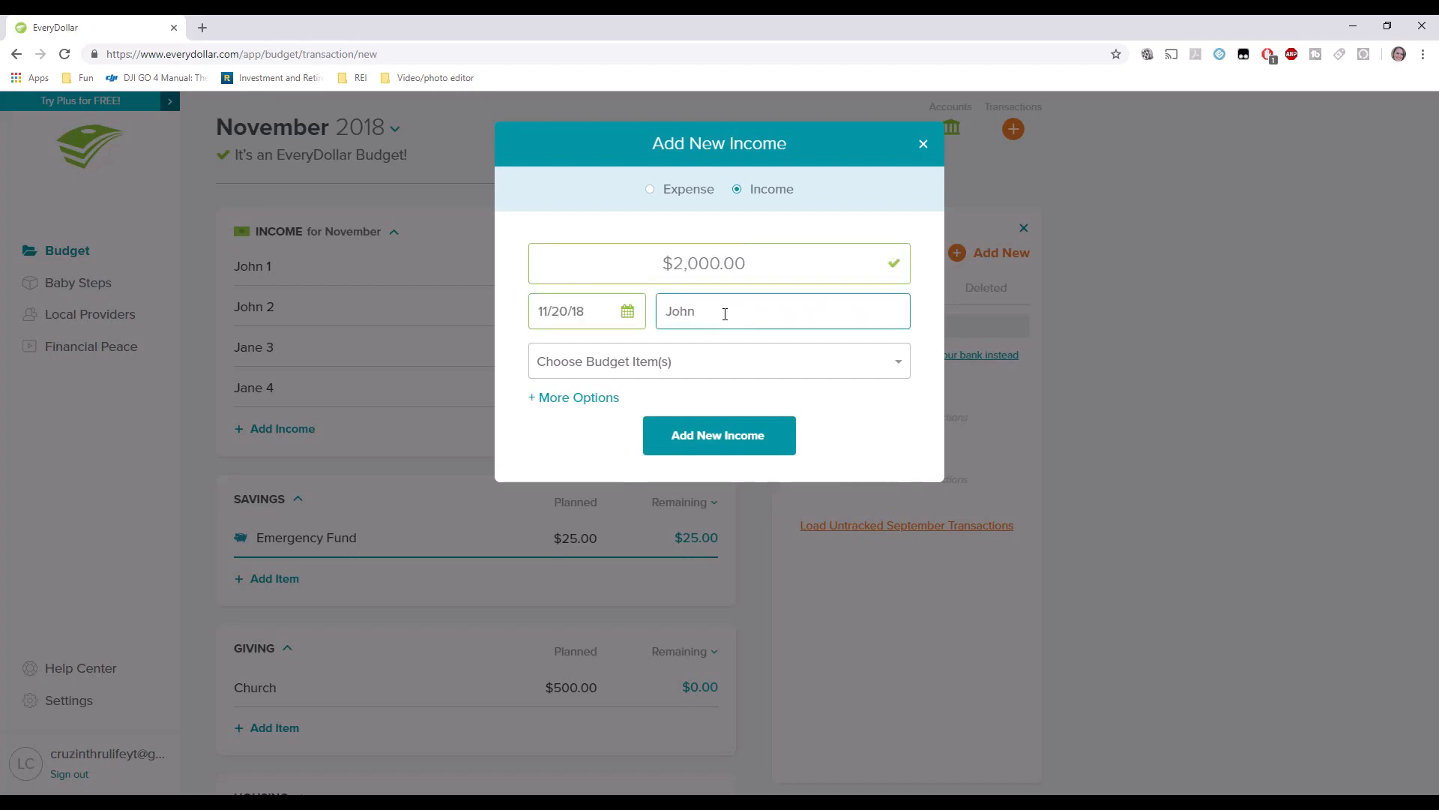
{"action": "left_click", "coordinate": [691, 358]}
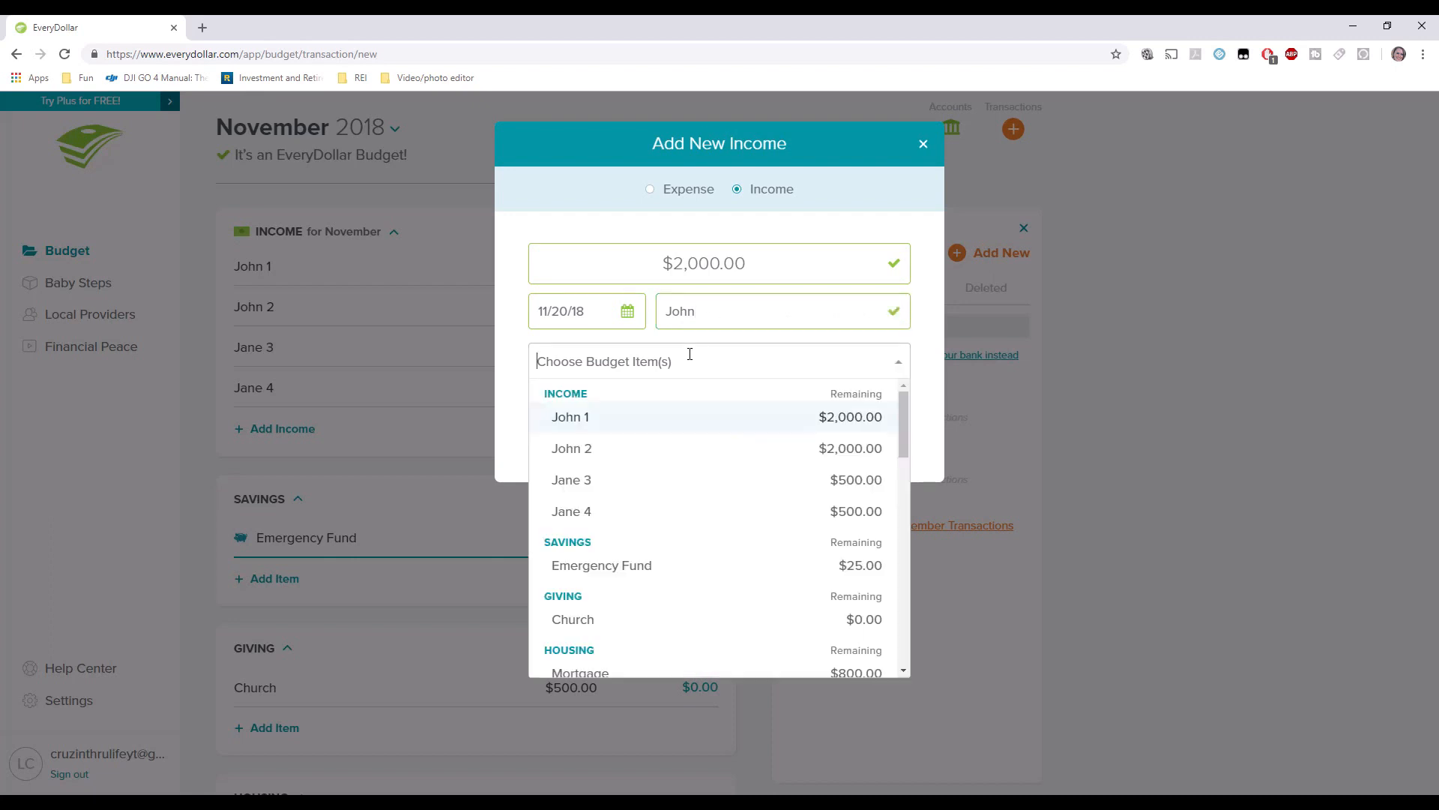
{"action": "left_click", "coordinate": [628, 427]}
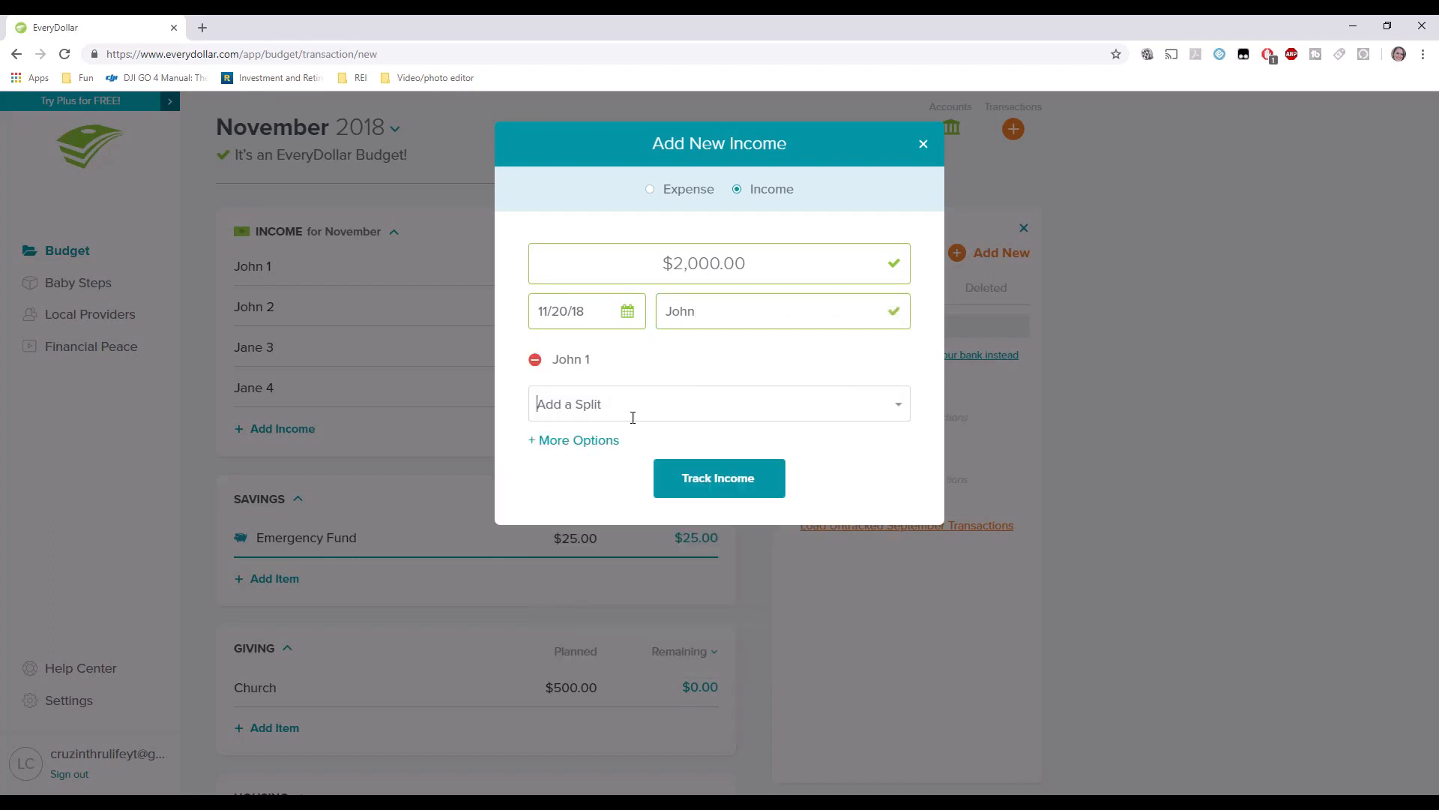
{"action": "left_click", "coordinate": [675, 470]}
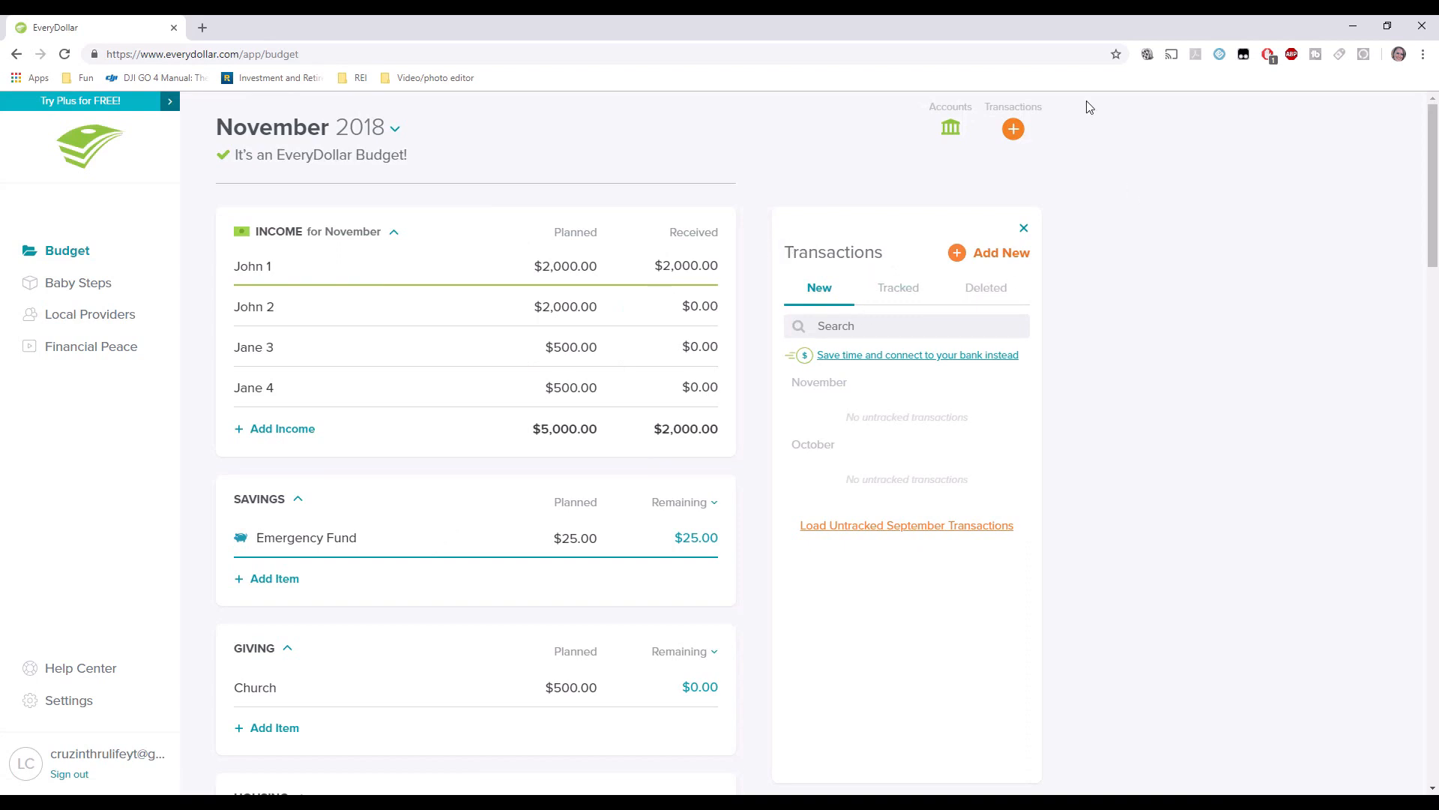
{"action": "left_click", "coordinate": [1023, 229]}
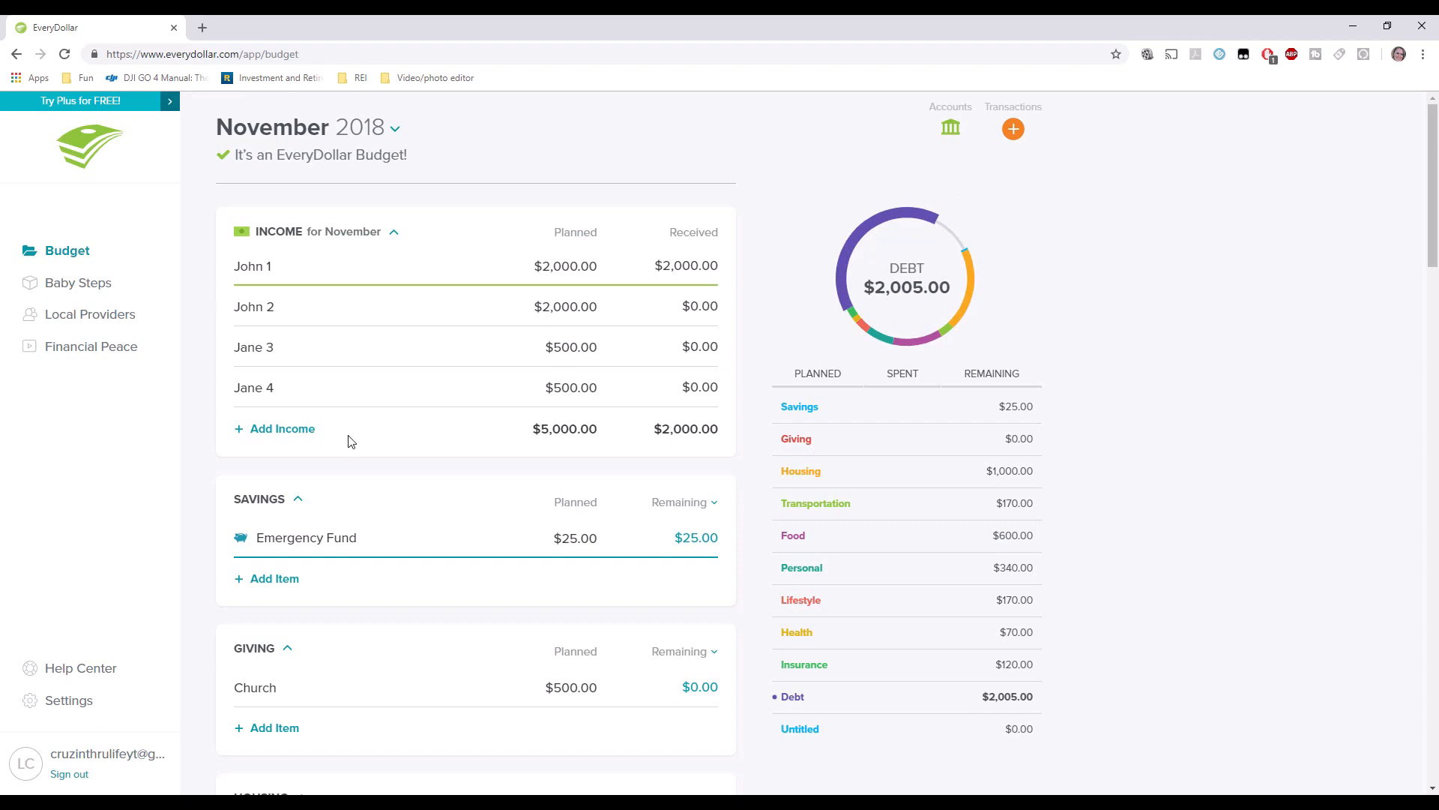
Start a $100.00 Target expense assigned to Groceries.
{"action": "scroll", "coordinate": [348, 441], "scroll_direction": "down", "scroll_amount": 1}
{"action": "left_click", "coordinate": [1013, 132]}
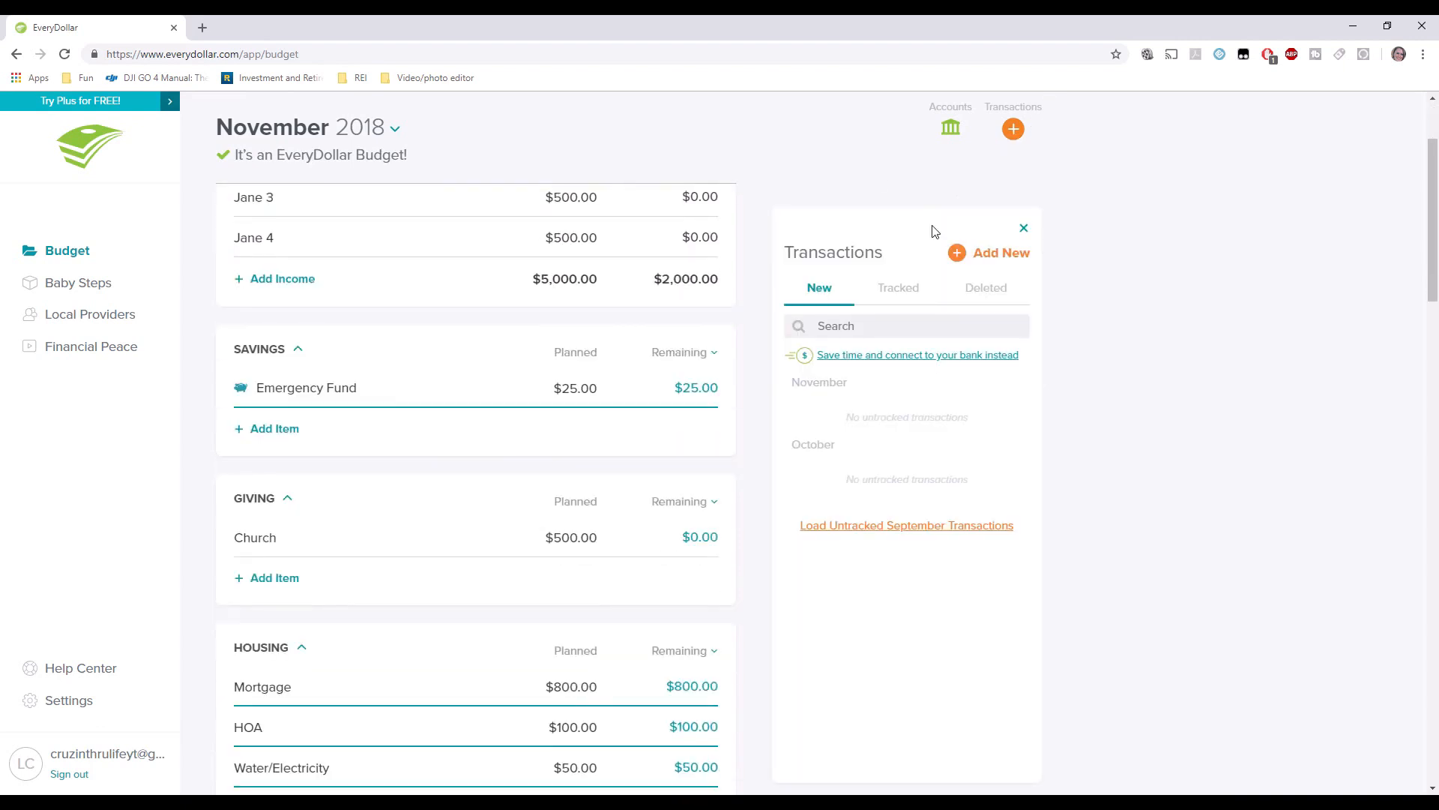
{"action": "left_click", "coordinate": [978, 254]}
{"action": "type", "text": "1"}
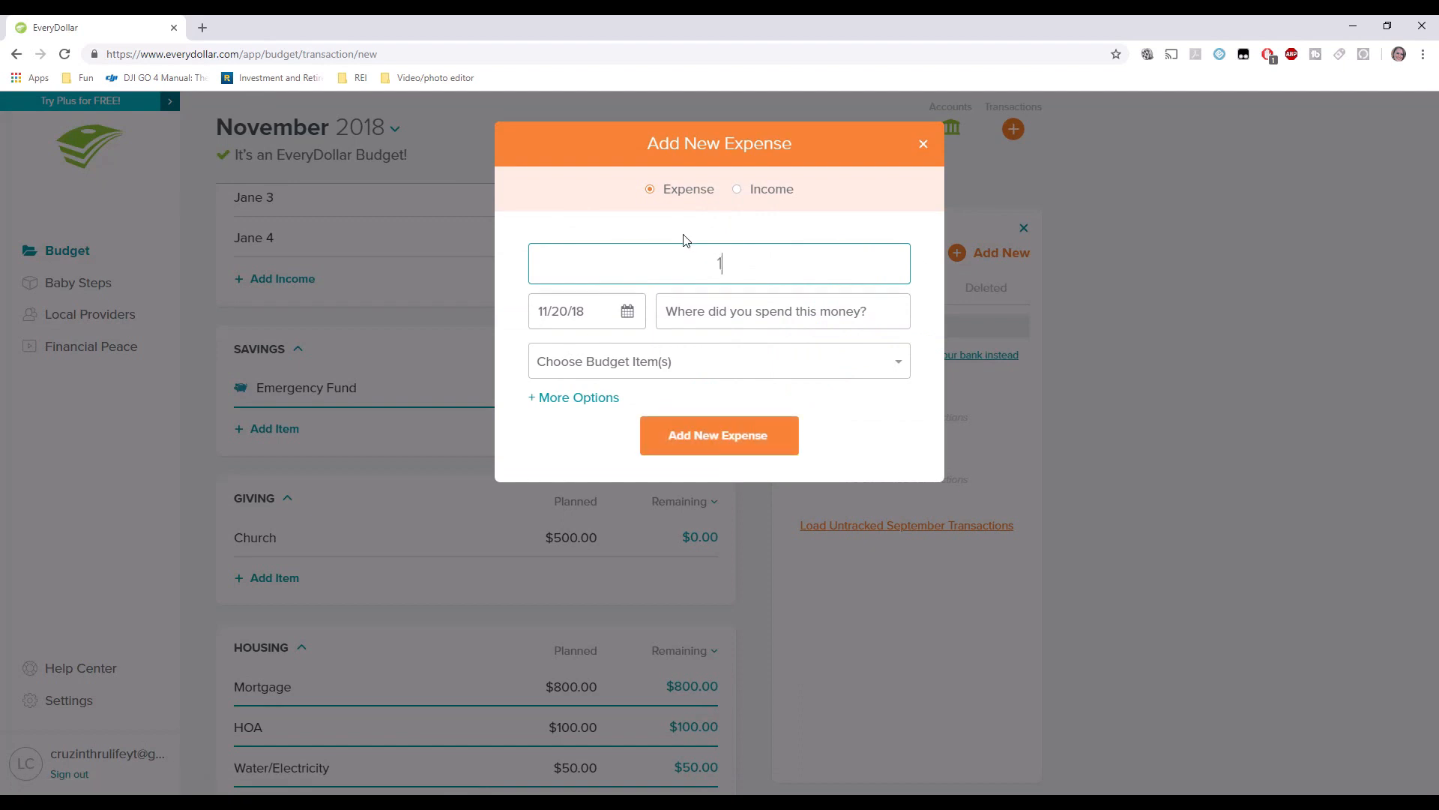
{"action": "type", "text": "00.00"}
{"action": "left_click", "coordinate": [872, 303]}
{"action": "type", "text": "Tar"}
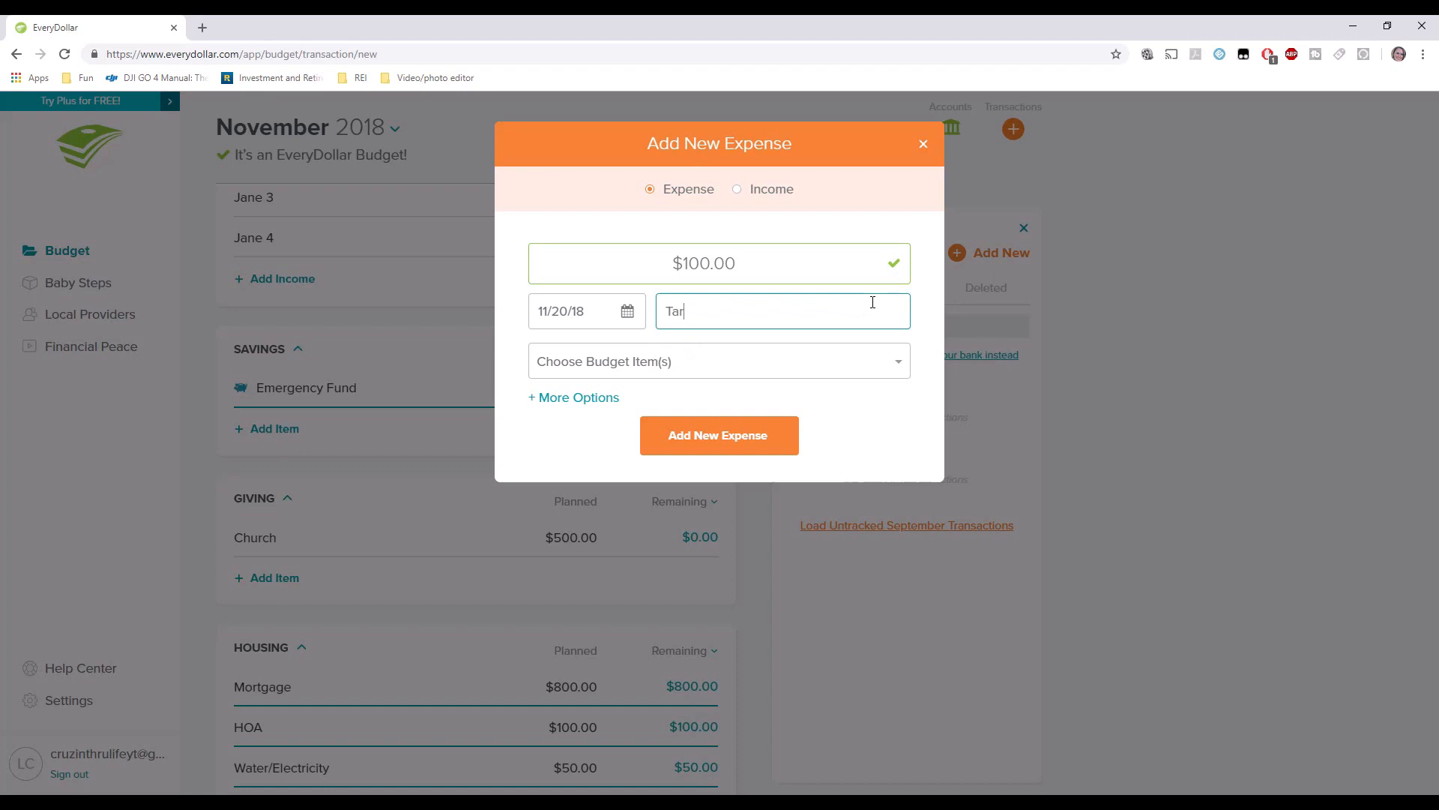
{"action": "type", "text": "get"}
{"action": "key", "text": "Tab"}
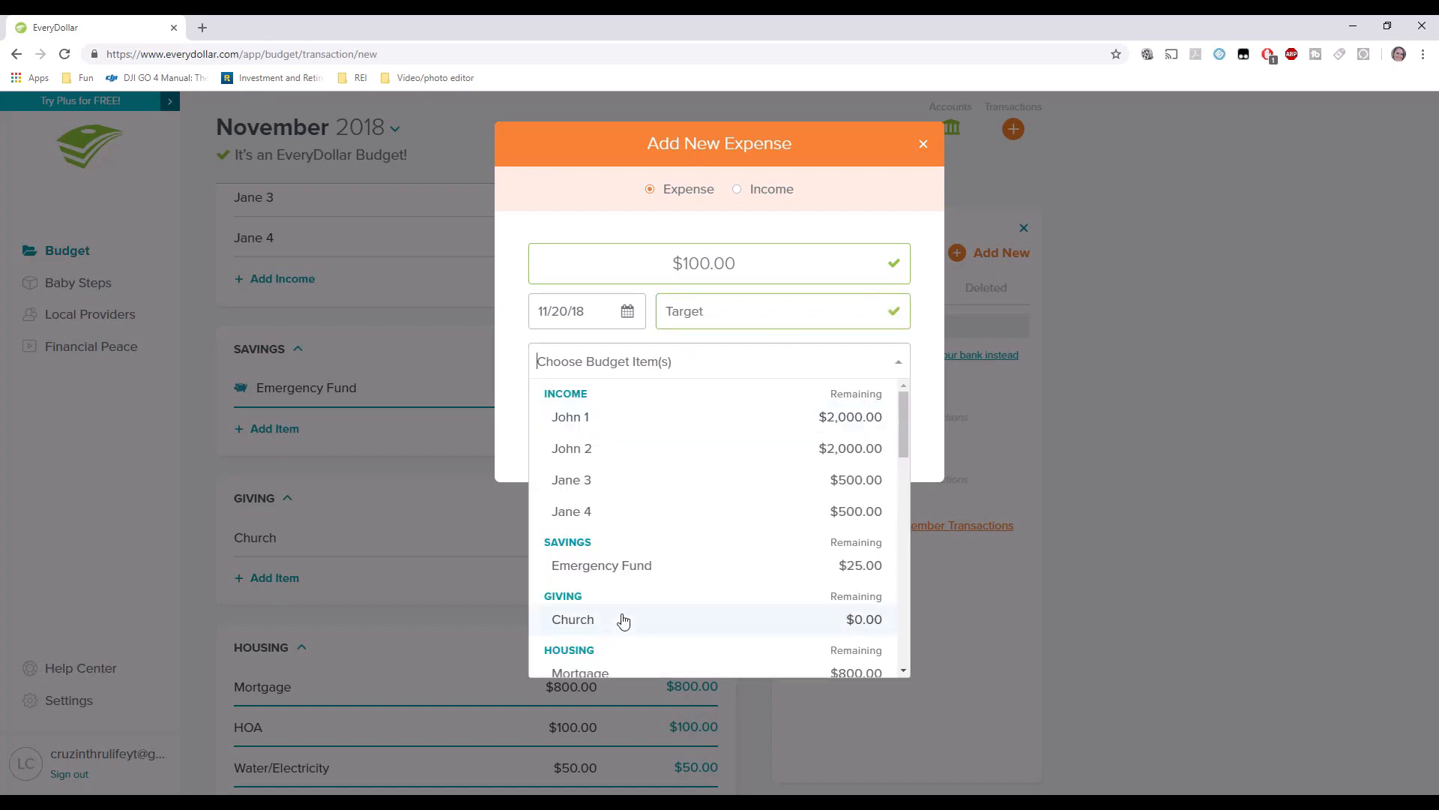
{"action": "scroll", "coordinate": [626, 600], "scroll_direction": "down", "scroll_amount": 5}
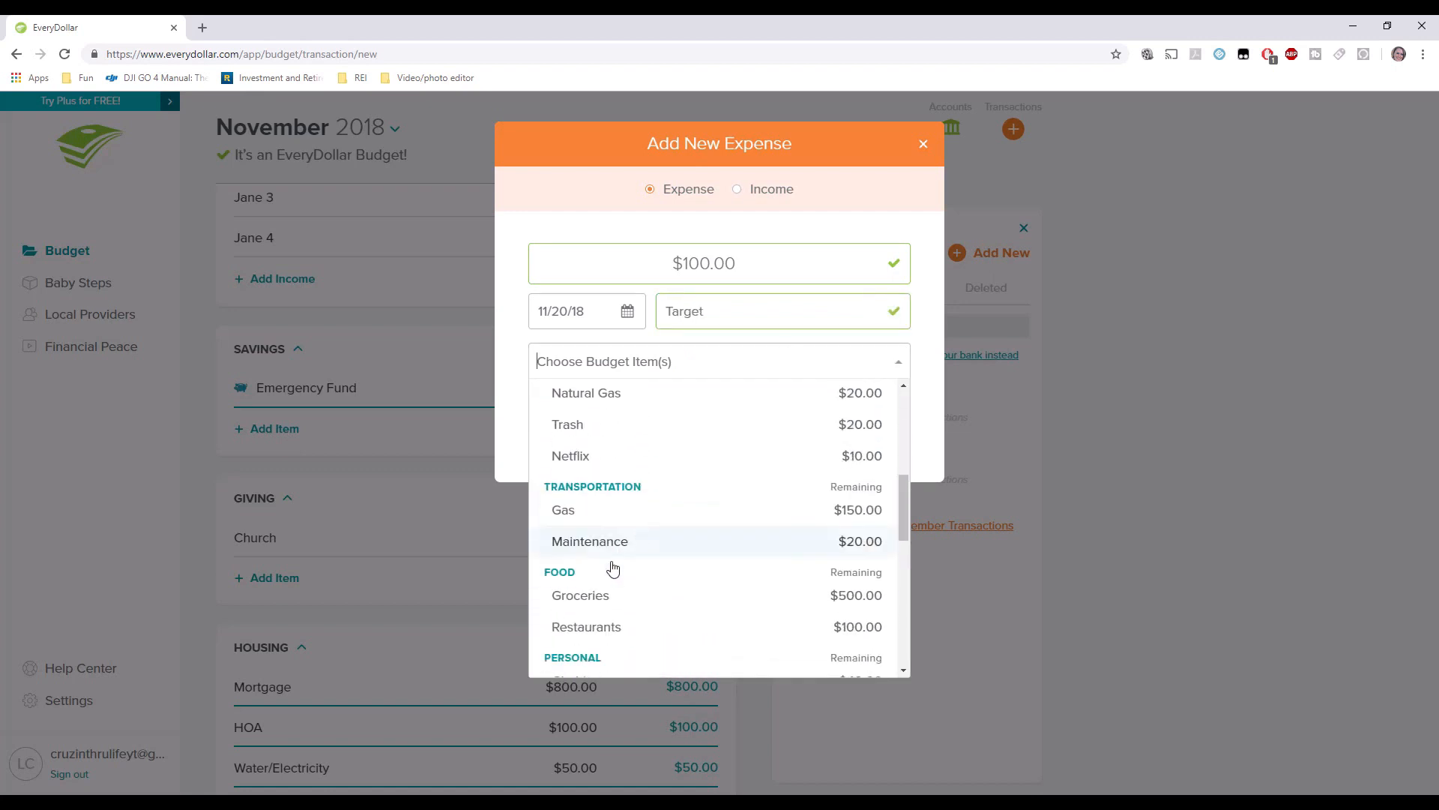
{"action": "left_click", "coordinate": [613, 595]}
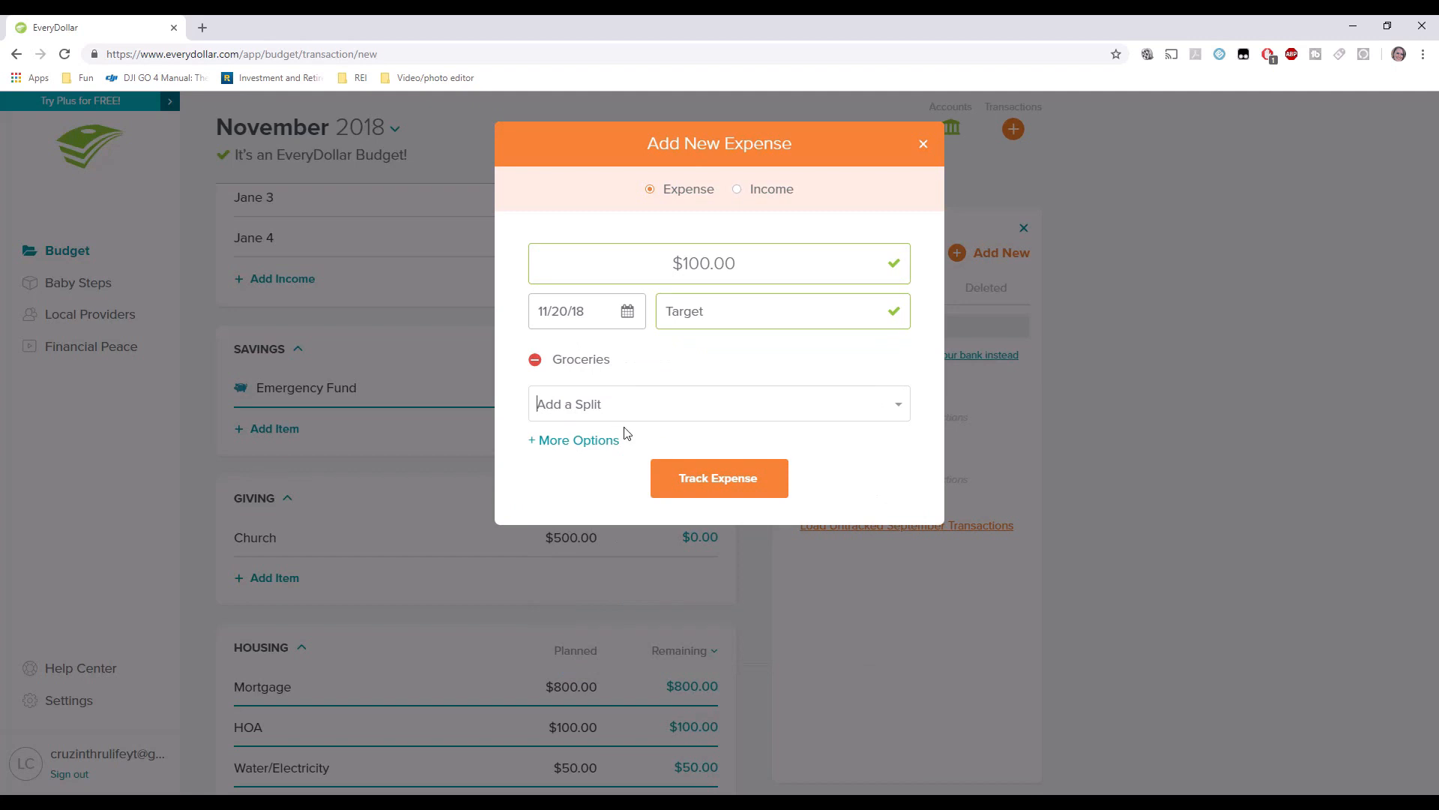
{"action": "type", "text": "75."}
{"action": "key", "text": "Tab"}
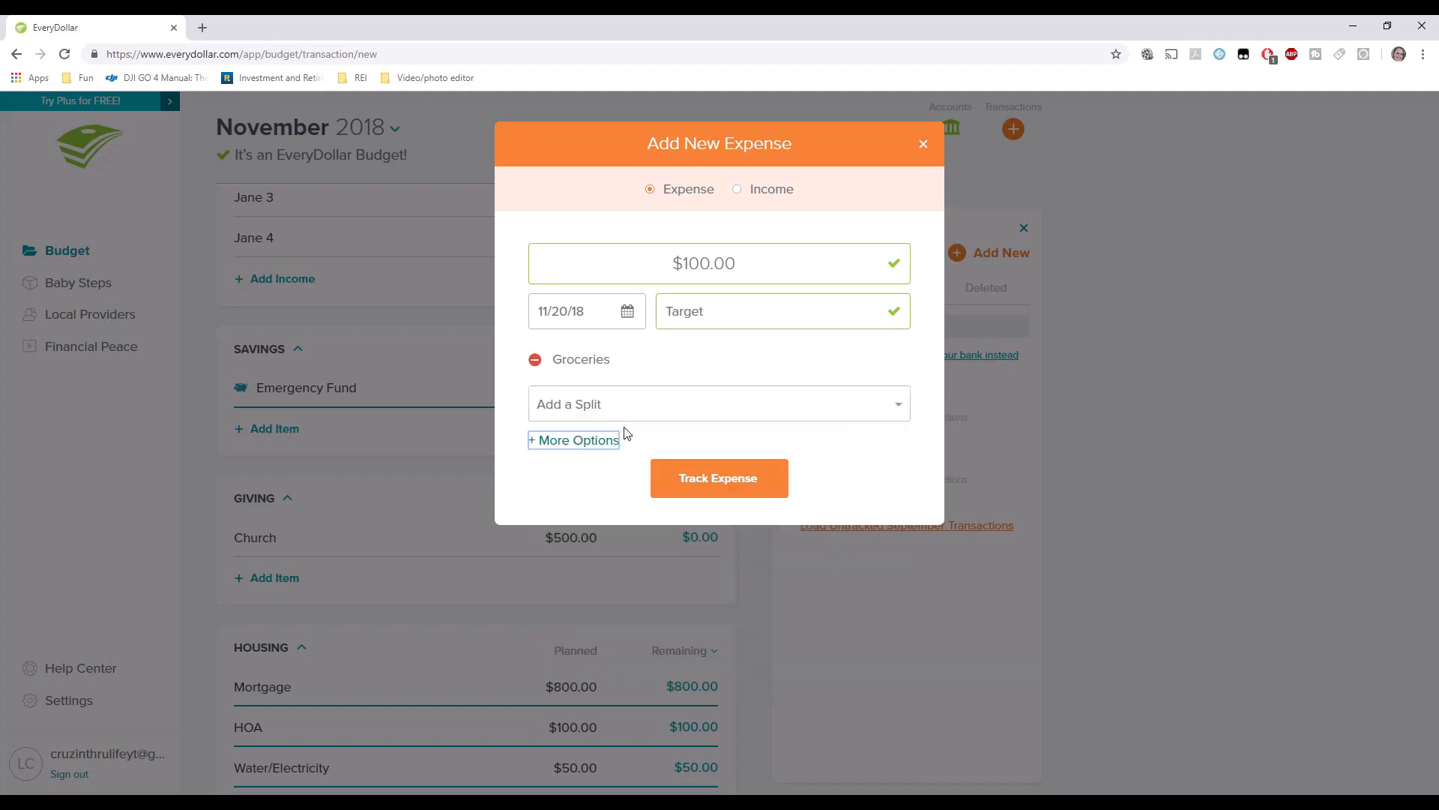
Add Clothing as a second split with $25.00.
{"action": "left_click", "coordinate": [574, 412]}
{"action": "scroll", "coordinate": [642, 569], "scroll_direction": "down", "scroll_amount": 4}
{"action": "scroll", "coordinate": [645, 569], "scroll_direction": "down", "scroll_amount": 3}
{"action": "left_click", "coordinate": [616, 543]}
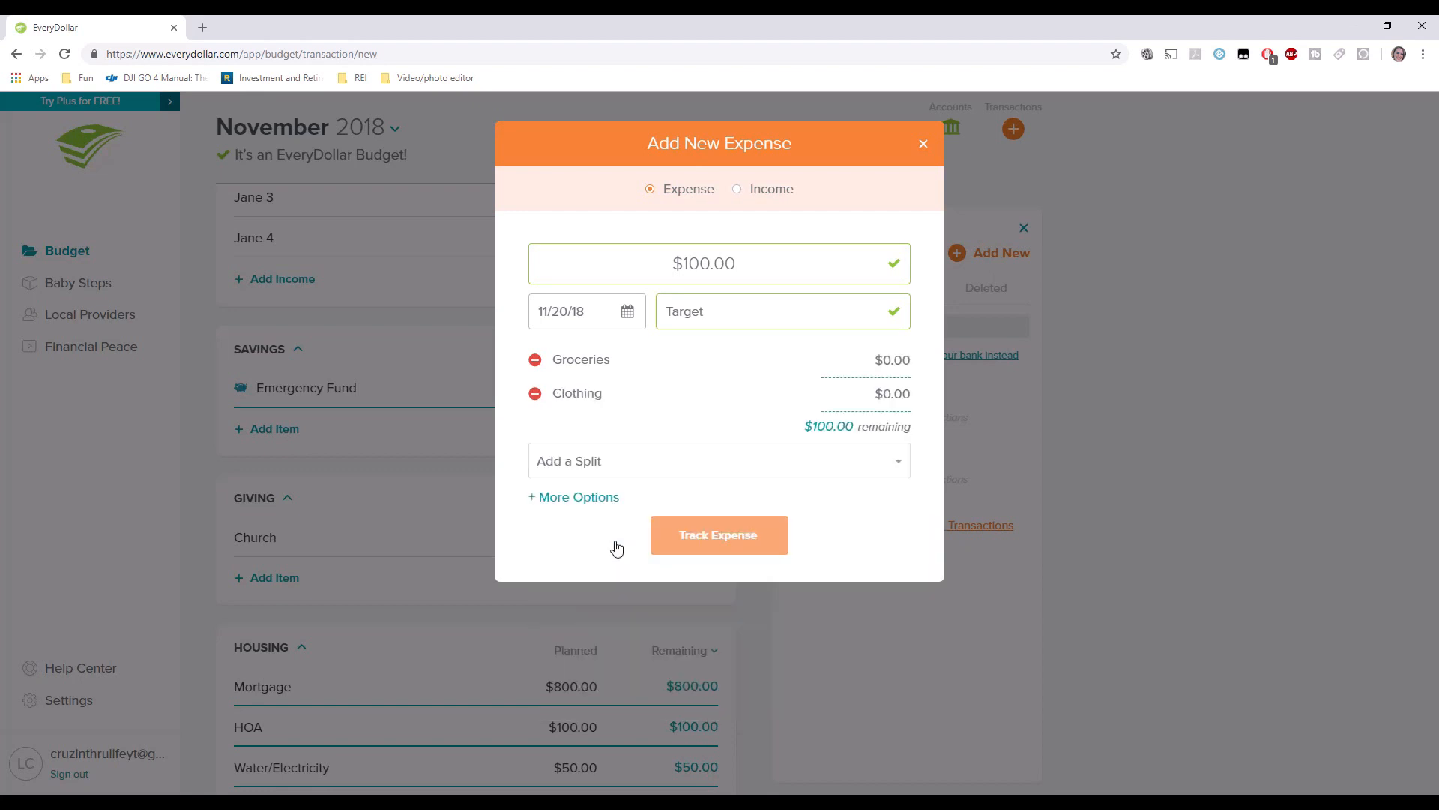
{"action": "left_click", "coordinate": [579, 463]}
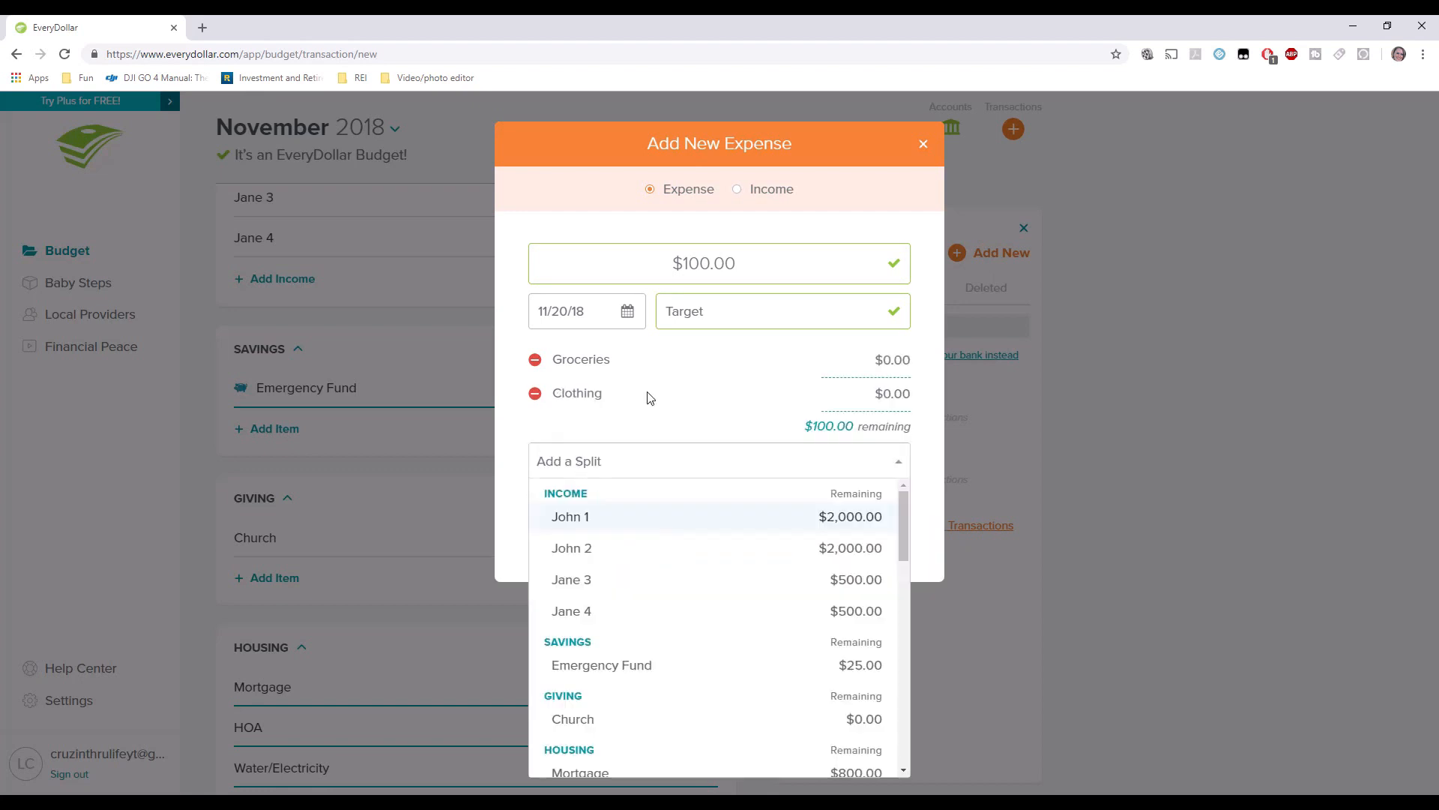
{"action": "left_click", "coordinate": [883, 393]}
{"action": "type", "text": "225.00"}
{"action": "key", "text": "BackSpace"}
{"action": "key", "text": "BackSpace"}
{"action": "key", "text": "BackSpace"}
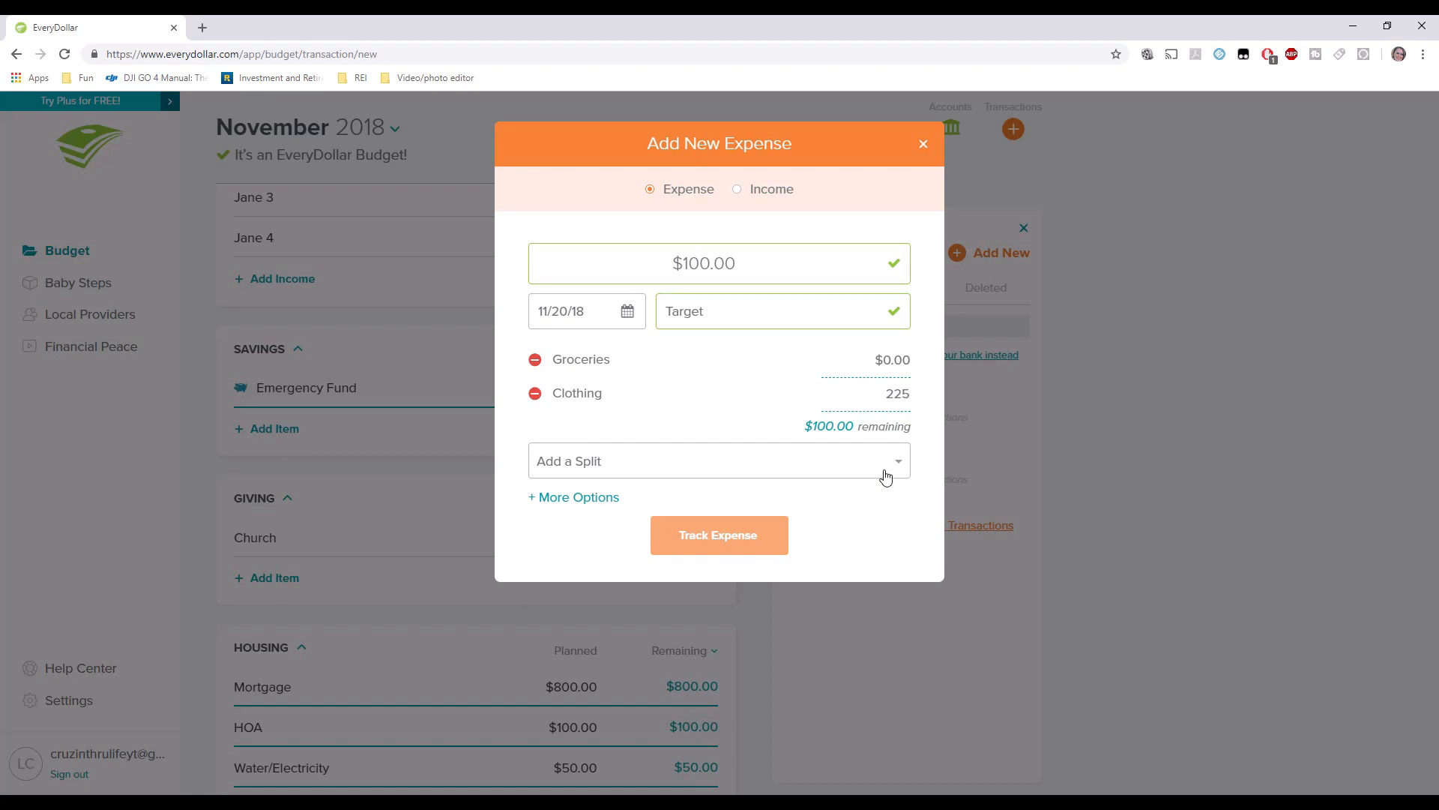
{"action": "type", "text": "0"}
{"action": "key", "text": "Tab"}
Set the Groceries split to $75.00 and save the Target expense.
{"action": "left_click", "coordinate": [893, 368]}
{"action": "type", "text": "5"}
{"action": "key", "text": "Tab"}
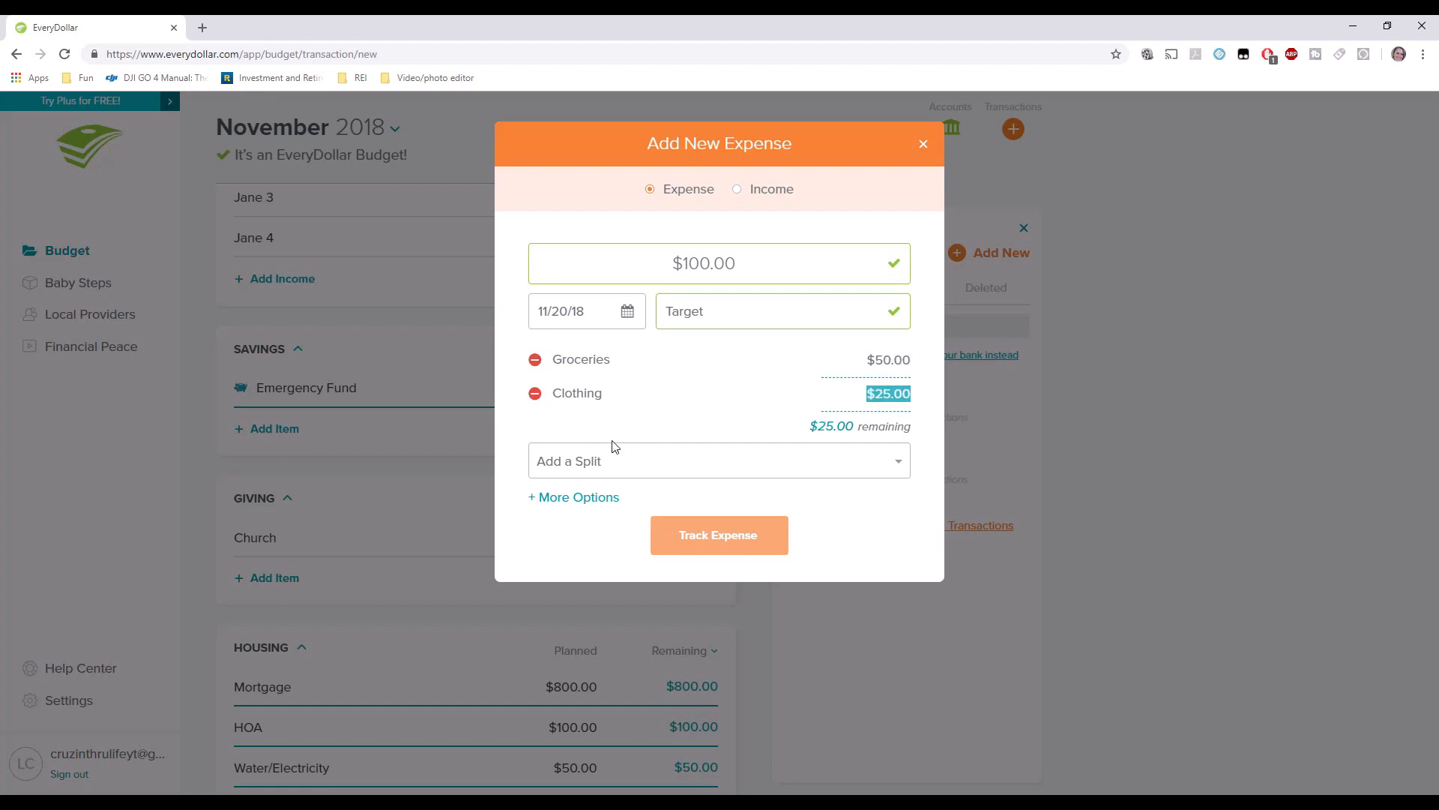
{"action": "left_click", "coordinate": [869, 363]}
{"action": "type", "text": "7"}
{"action": "key", "text": "Tab"}
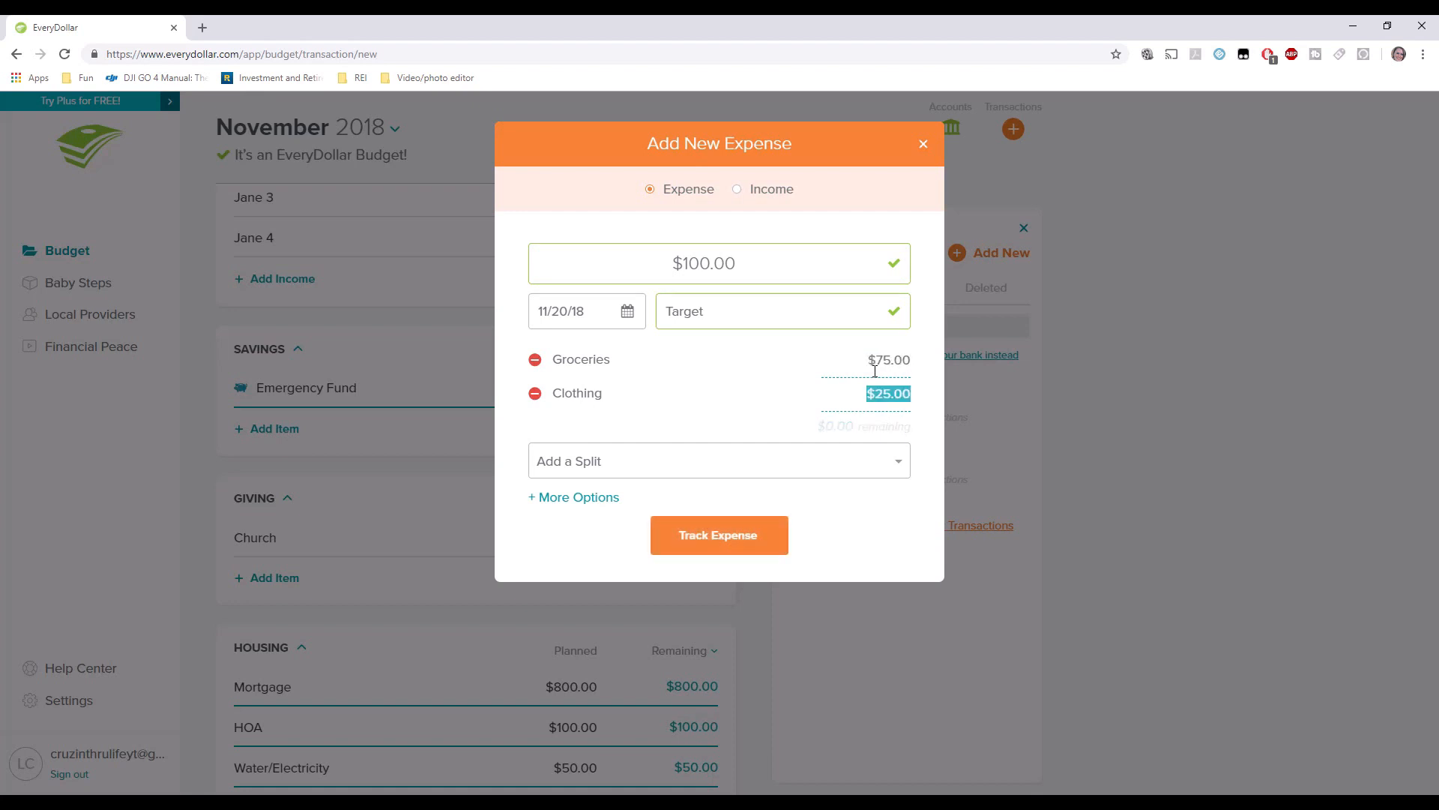
{"action": "left_click", "coordinate": [880, 383]}
{"action": "left_click", "coordinate": [727, 534]}
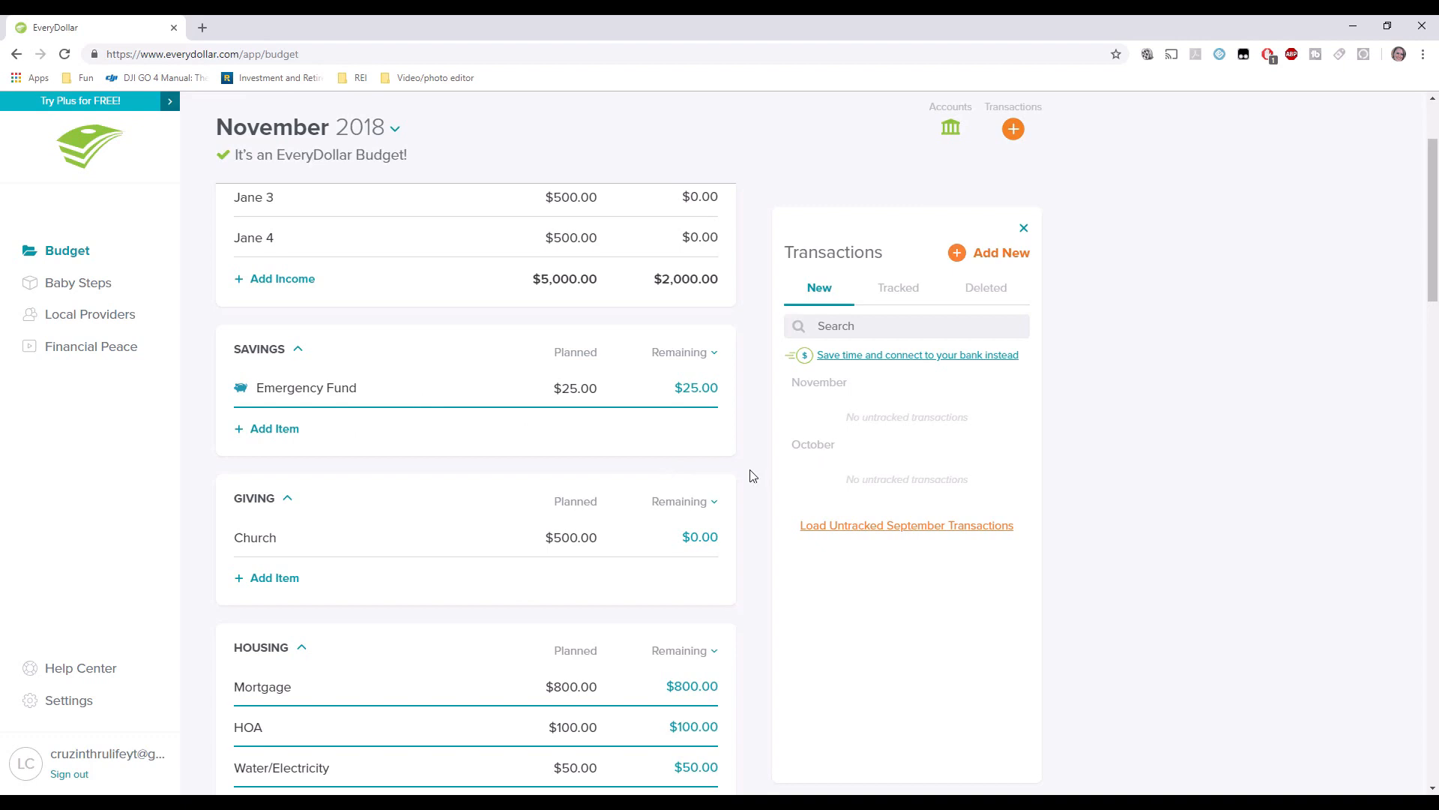
{"action": "scroll", "coordinate": [754, 475], "scroll_direction": "down", "scroll_amount": 3}
{"action": "scroll", "coordinate": [753, 475], "scroll_direction": "down", "scroll_amount": 6}
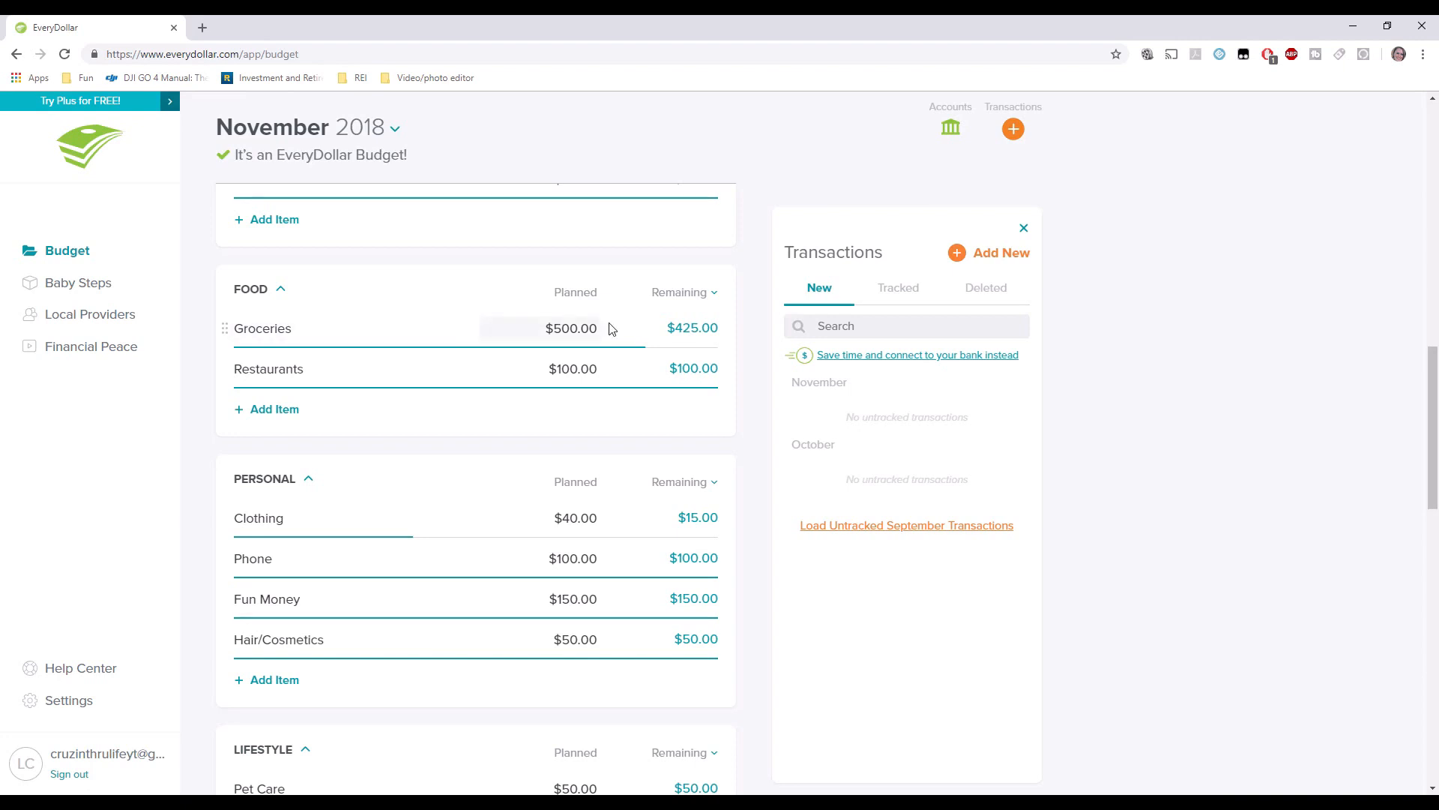
Track a $500.00 Bank expense to Groceries with the note 'Withdrawal from bank'.
{"action": "left_click", "coordinate": [978, 255]}
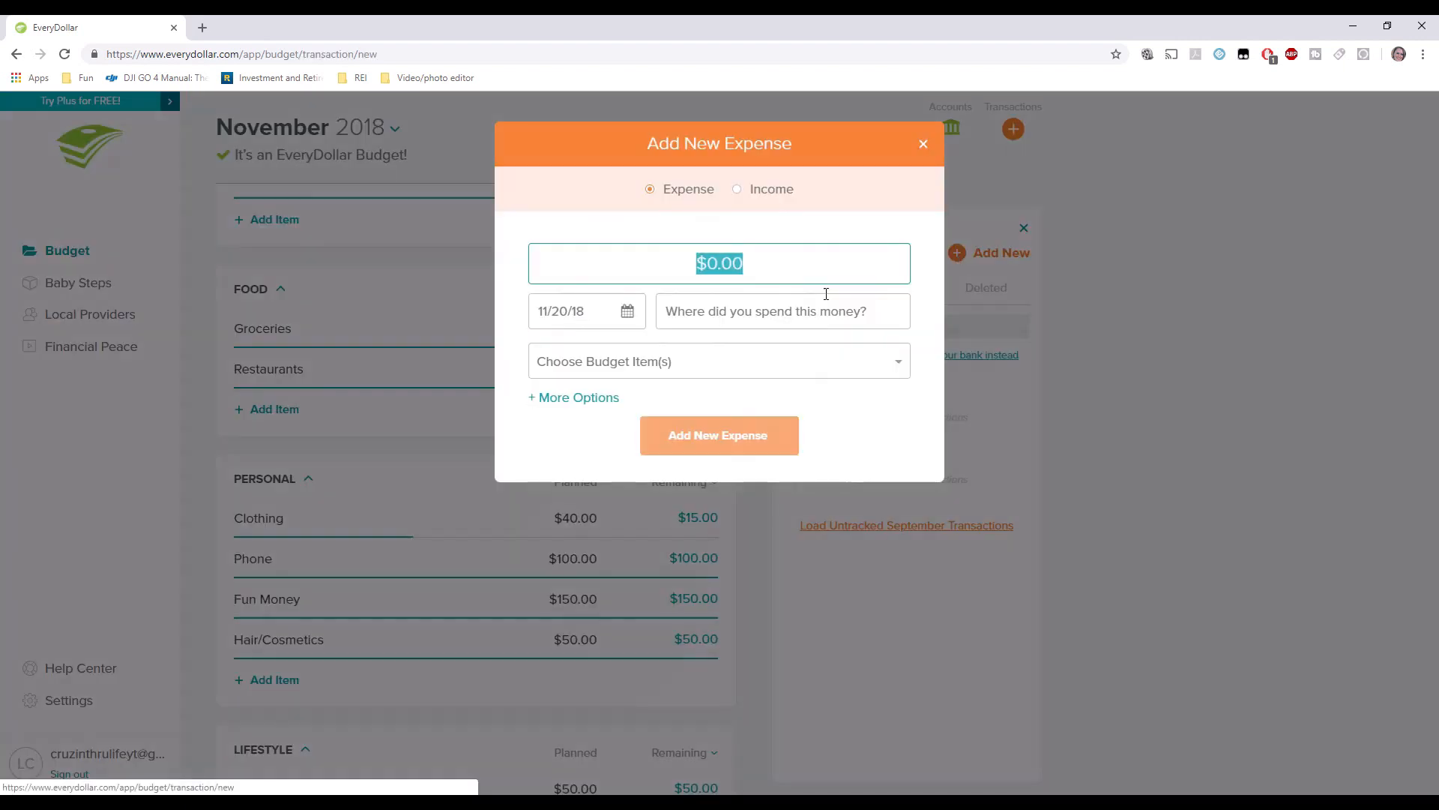
{"action": "type", "text": "500.00"}
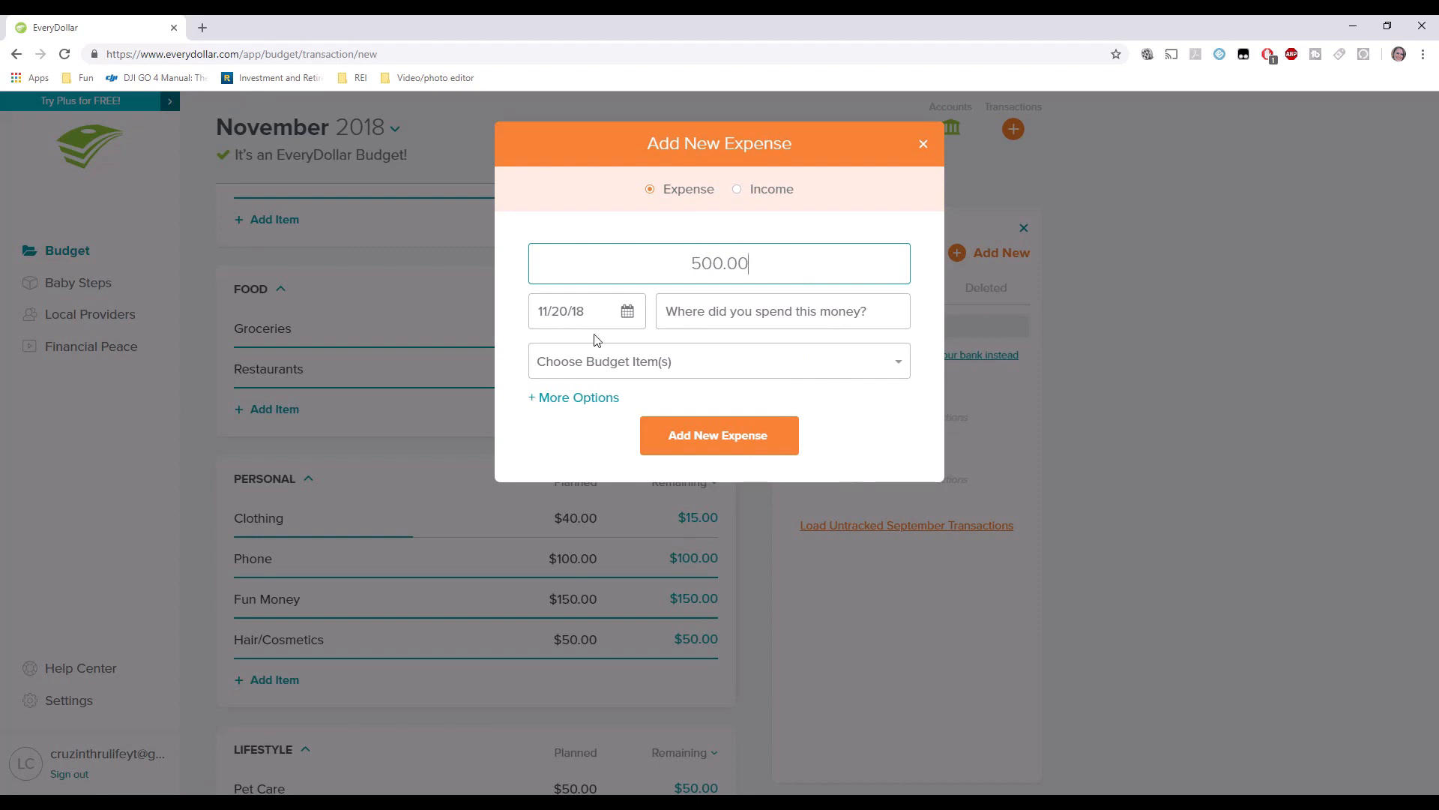
{"action": "key", "text": "Tab"}
{"action": "left_click", "coordinate": [696, 299]}
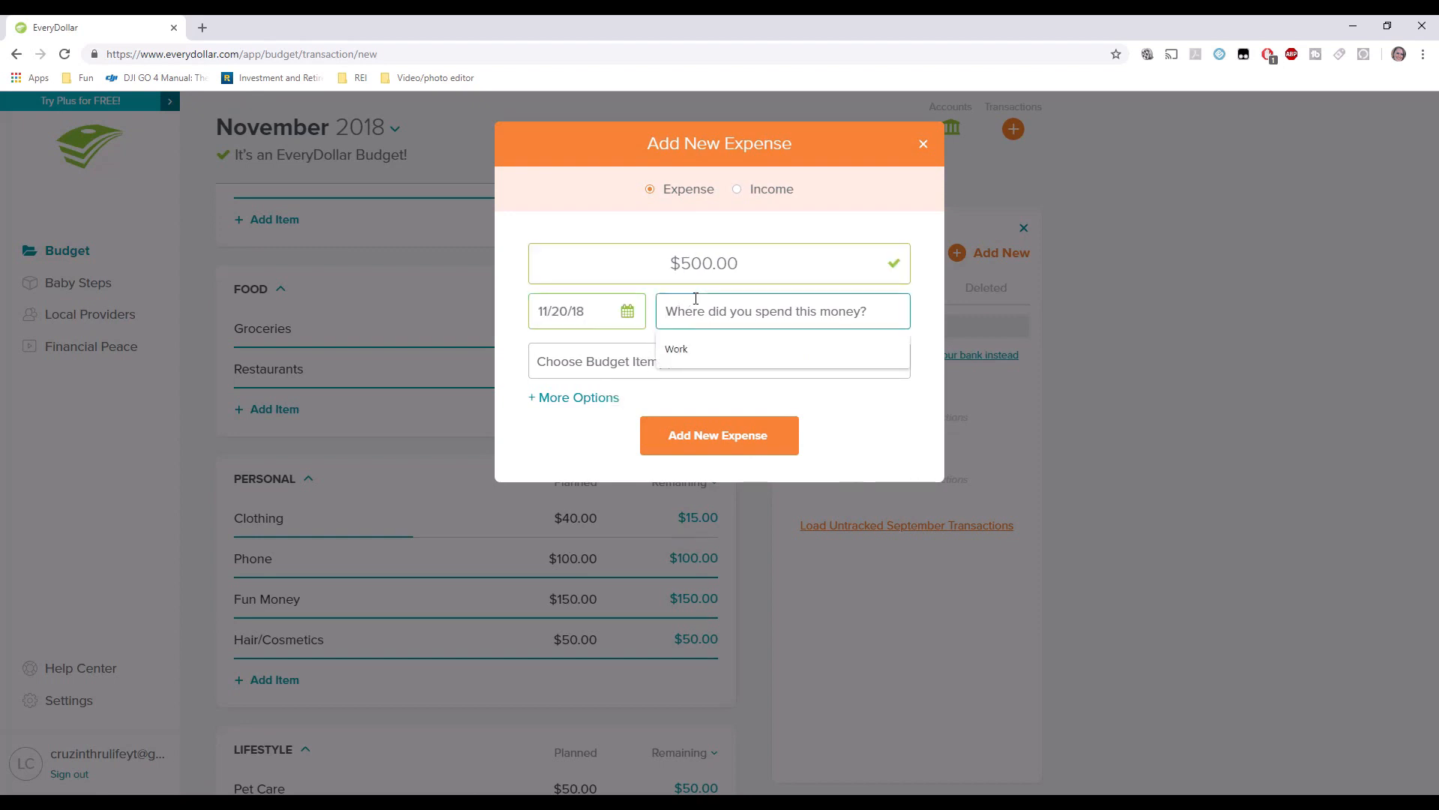
{"action": "type", "text": "Bank"}
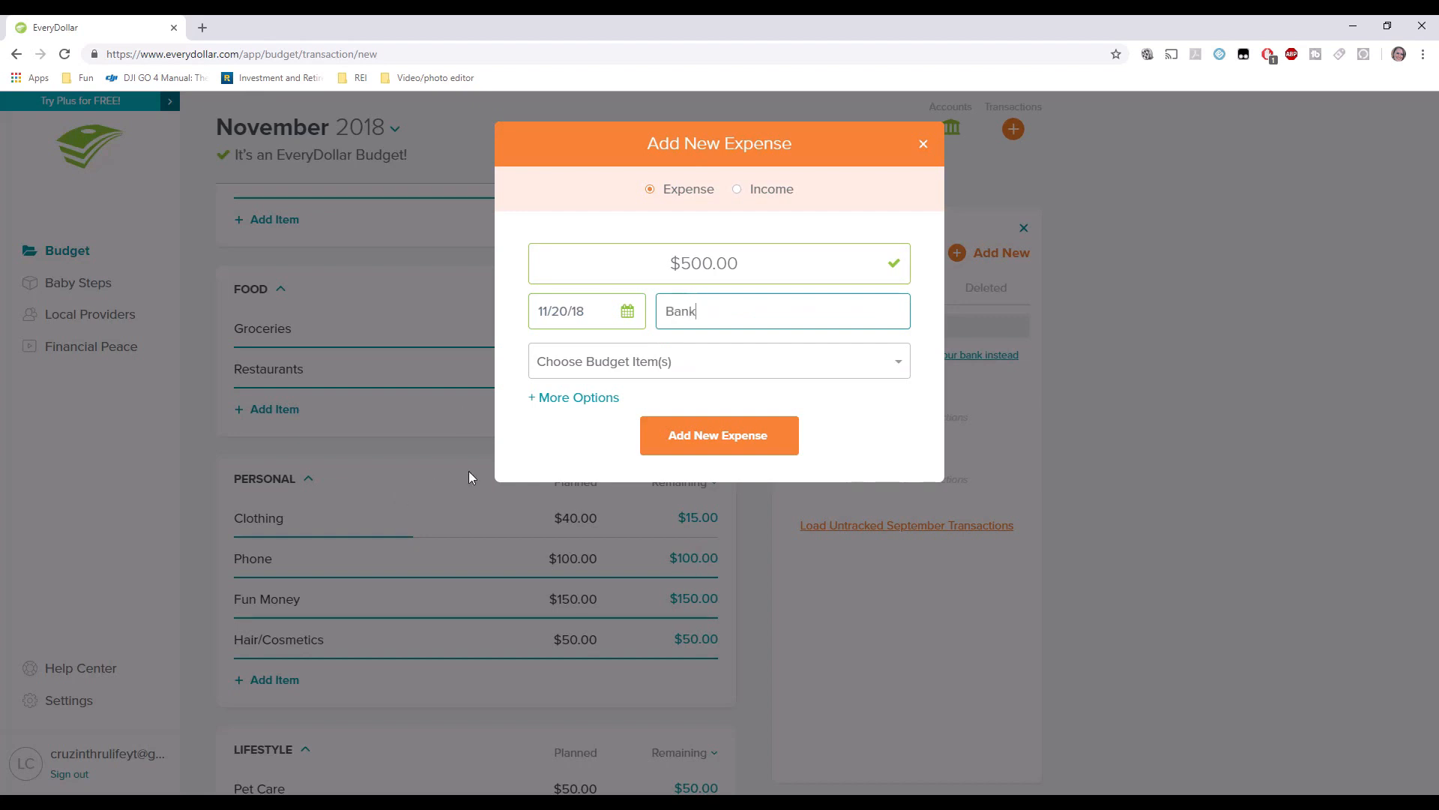
{"action": "left_click", "coordinate": [572, 370]}
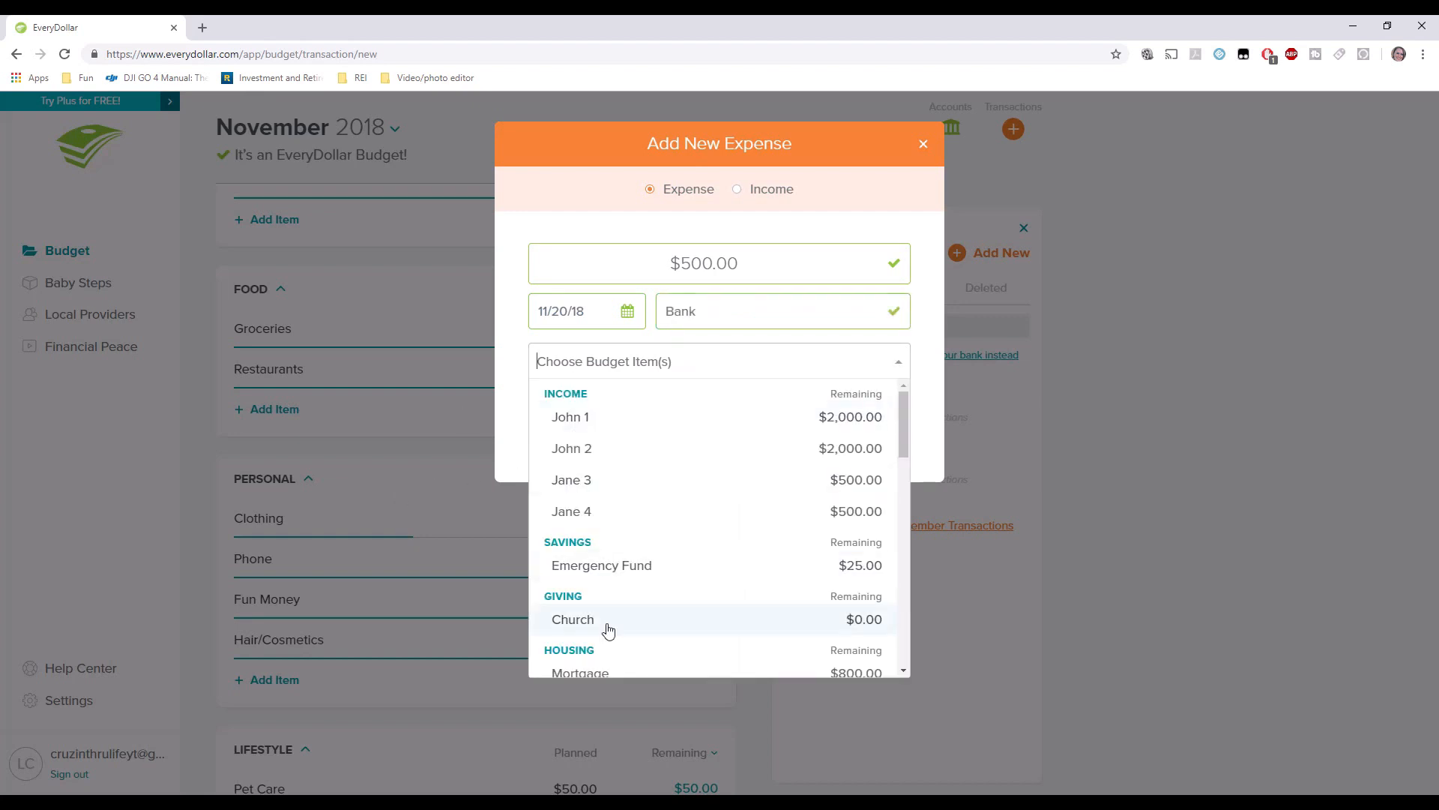
{"action": "scroll", "coordinate": [608, 630], "scroll_direction": "down", "scroll_amount": 5}
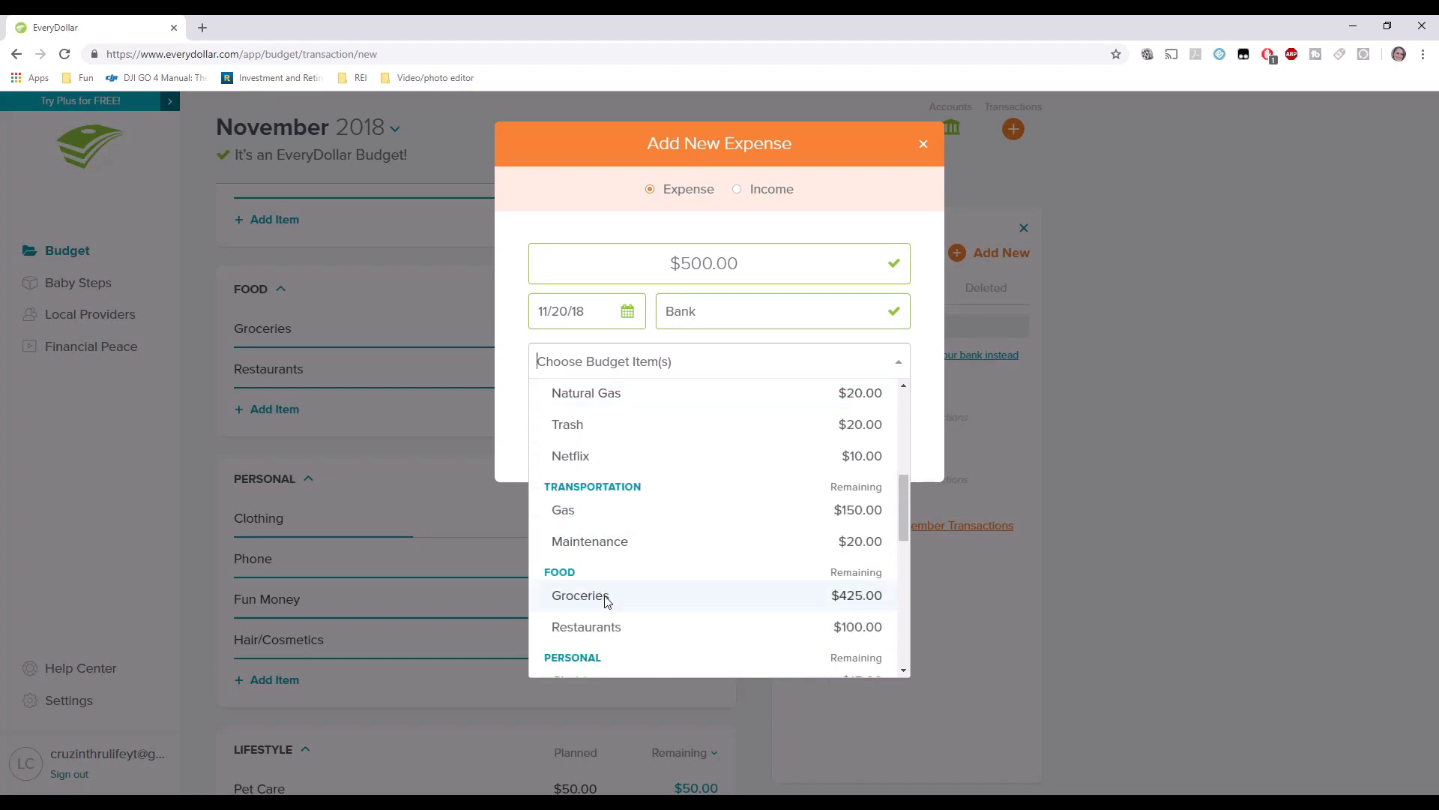
{"action": "left_click", "coordinate": [606, 597]}
{"action": "left_click", "coordinate": [567, 445]}
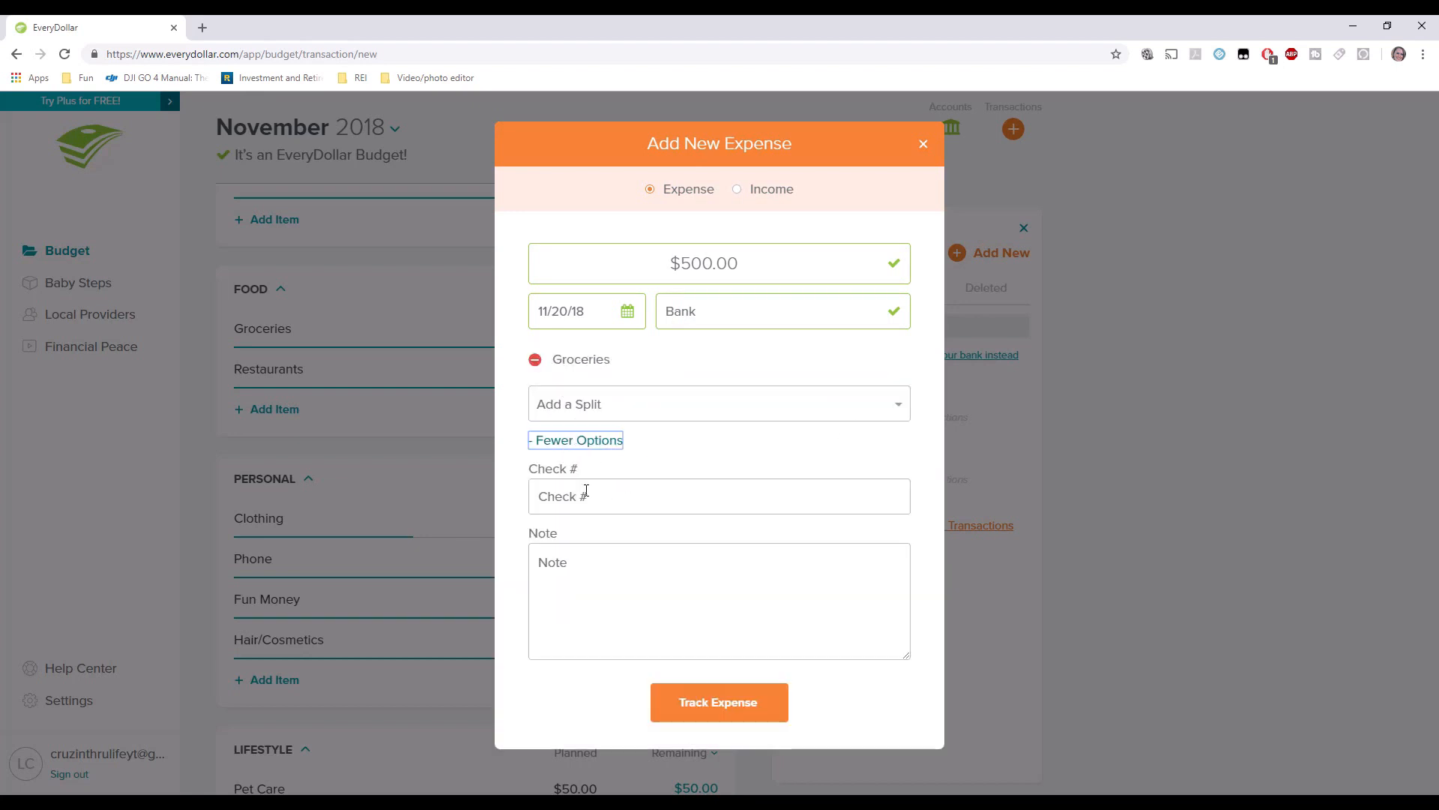
{"action": "left_click", "coordinate": [562, 557]}
{"action": "type", "text": "W"}
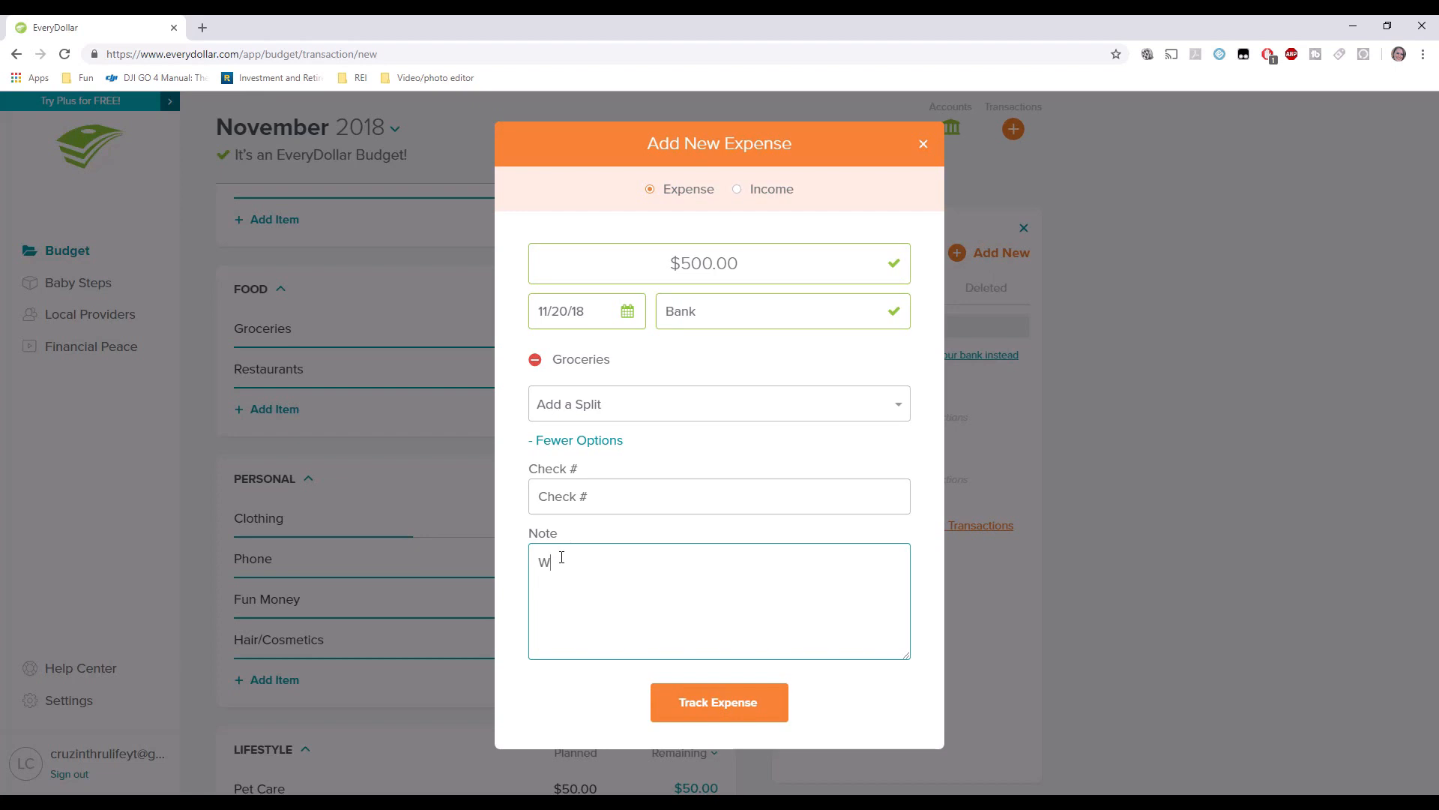
{"action": "type", "text": "ithdrawal from bank"}
{"action": "left_click", "coordinate": [741, 709]}
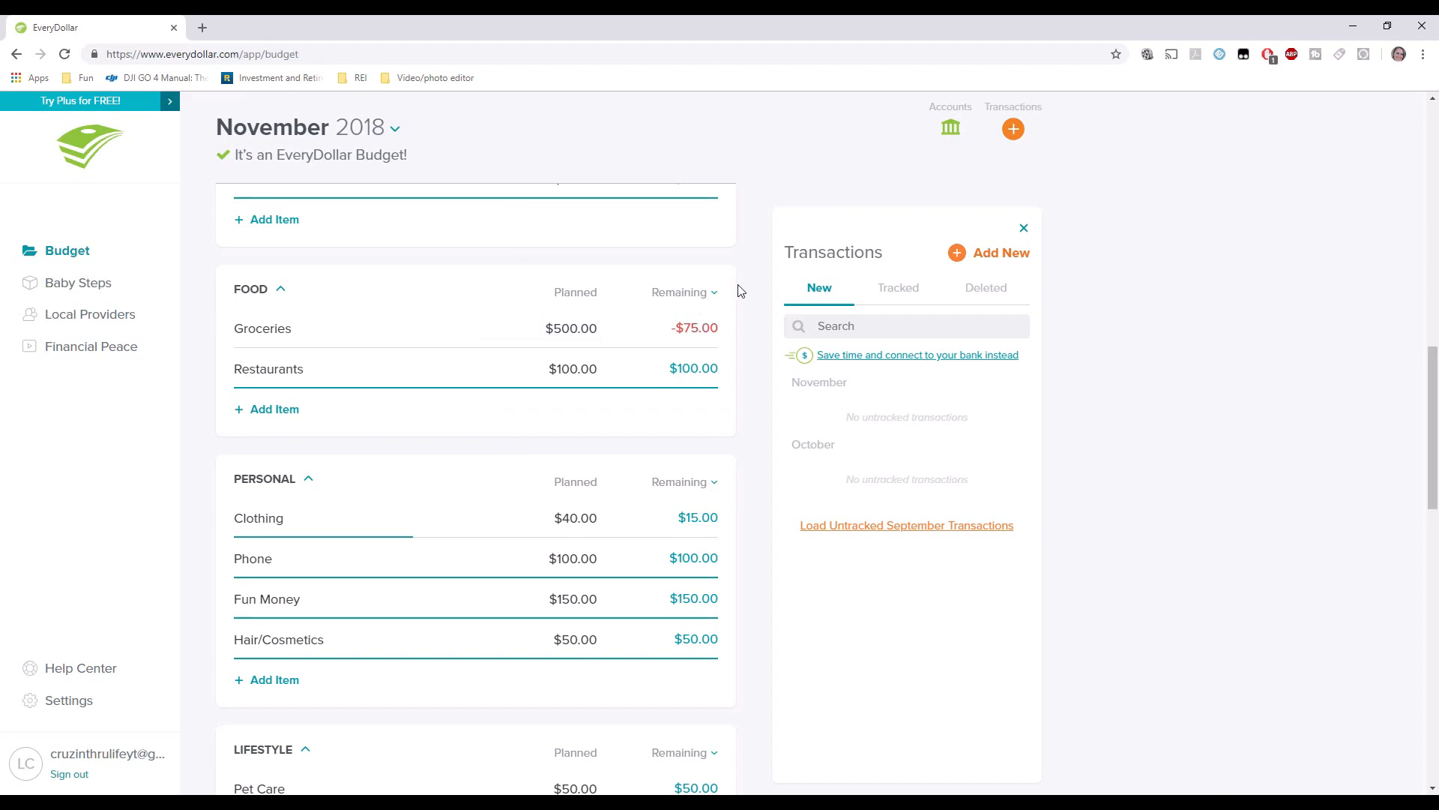
Open the tracked $100.00 Target expense (Clothing $25.00, Groceries $75.00) for editing.
{"action": "left_click", "coordinate": [894, 288]}
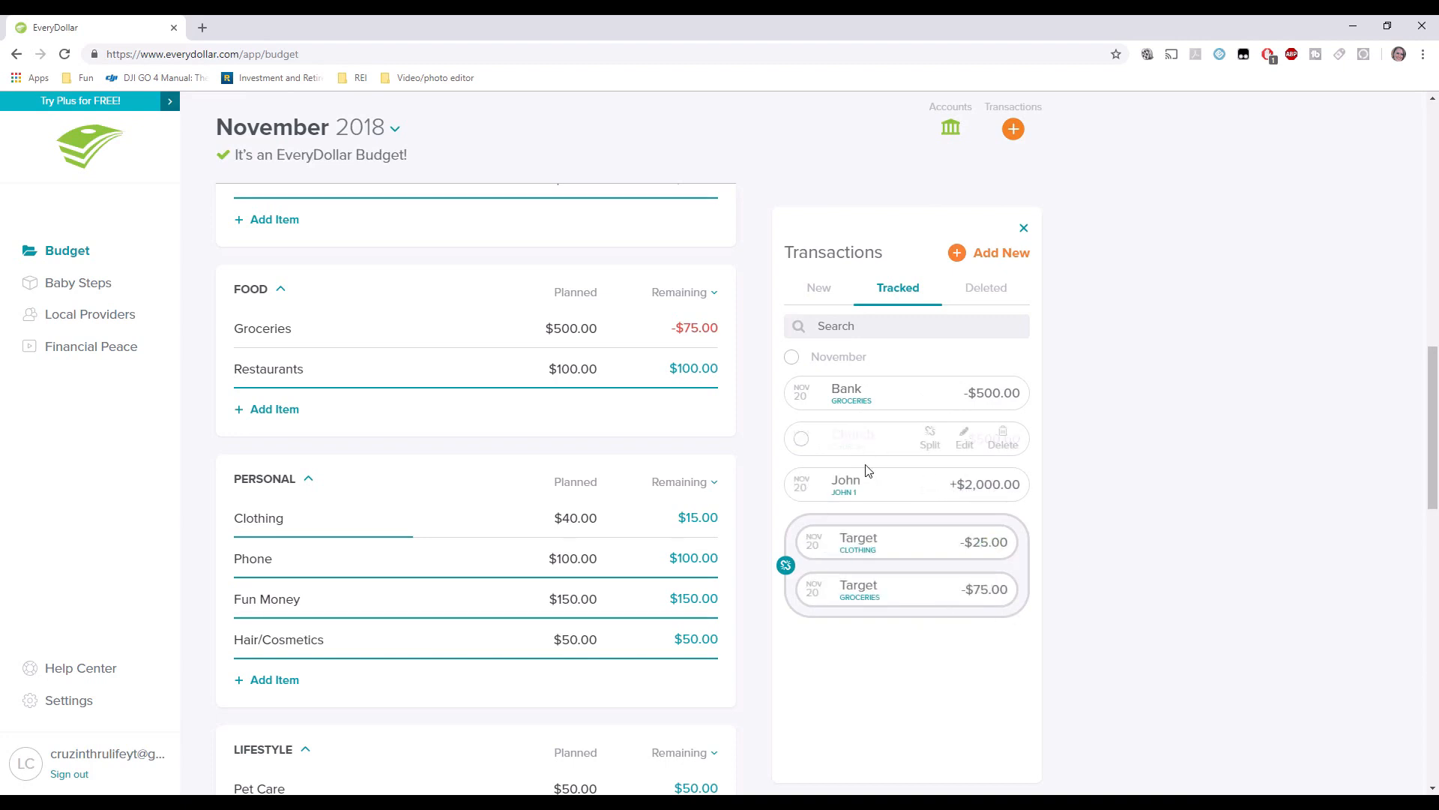
{"action": "left_click_drag", "start_coordinate": [838, 408], "coordinate": [991, 595]}
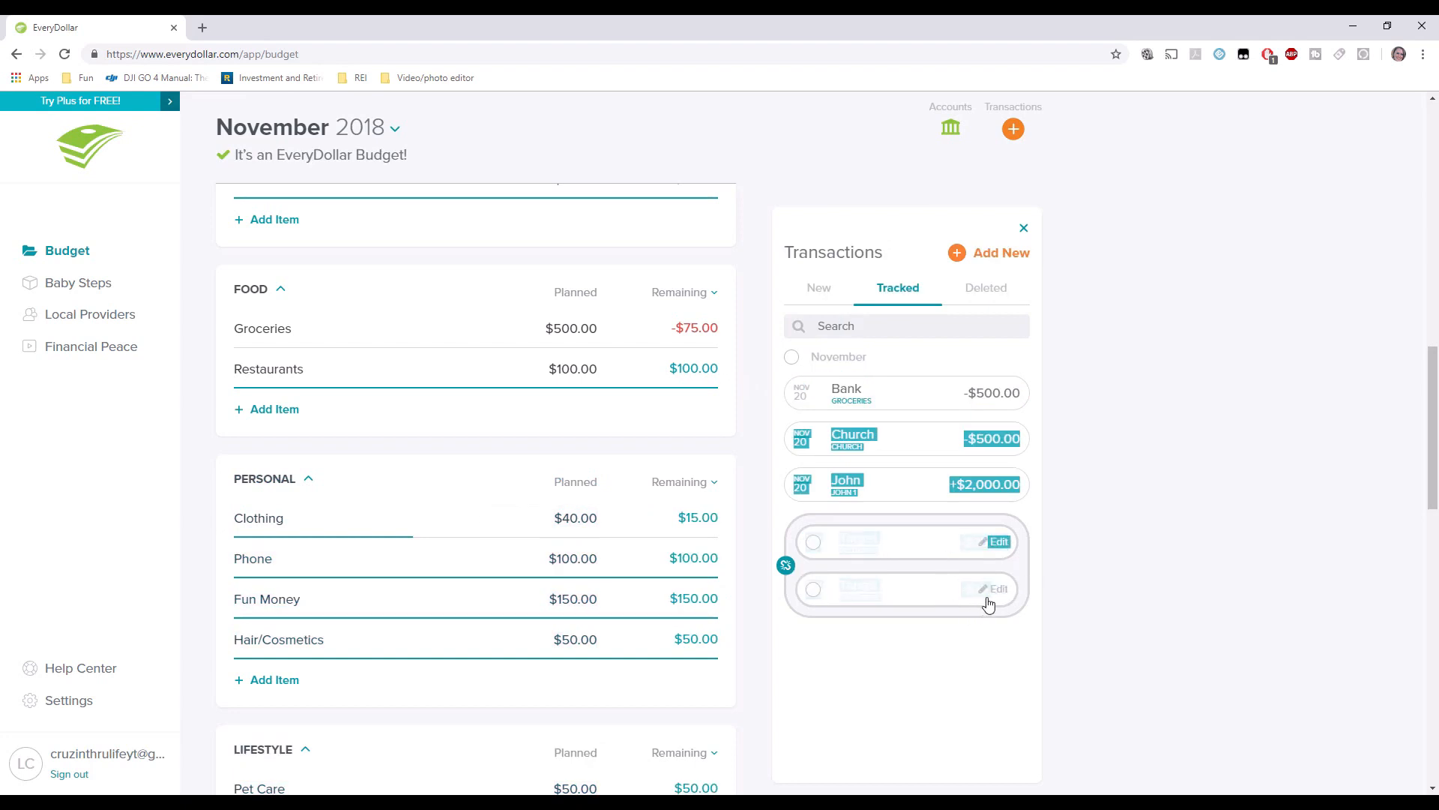
{"action": "left_click", "coordinate": [979, 597]}
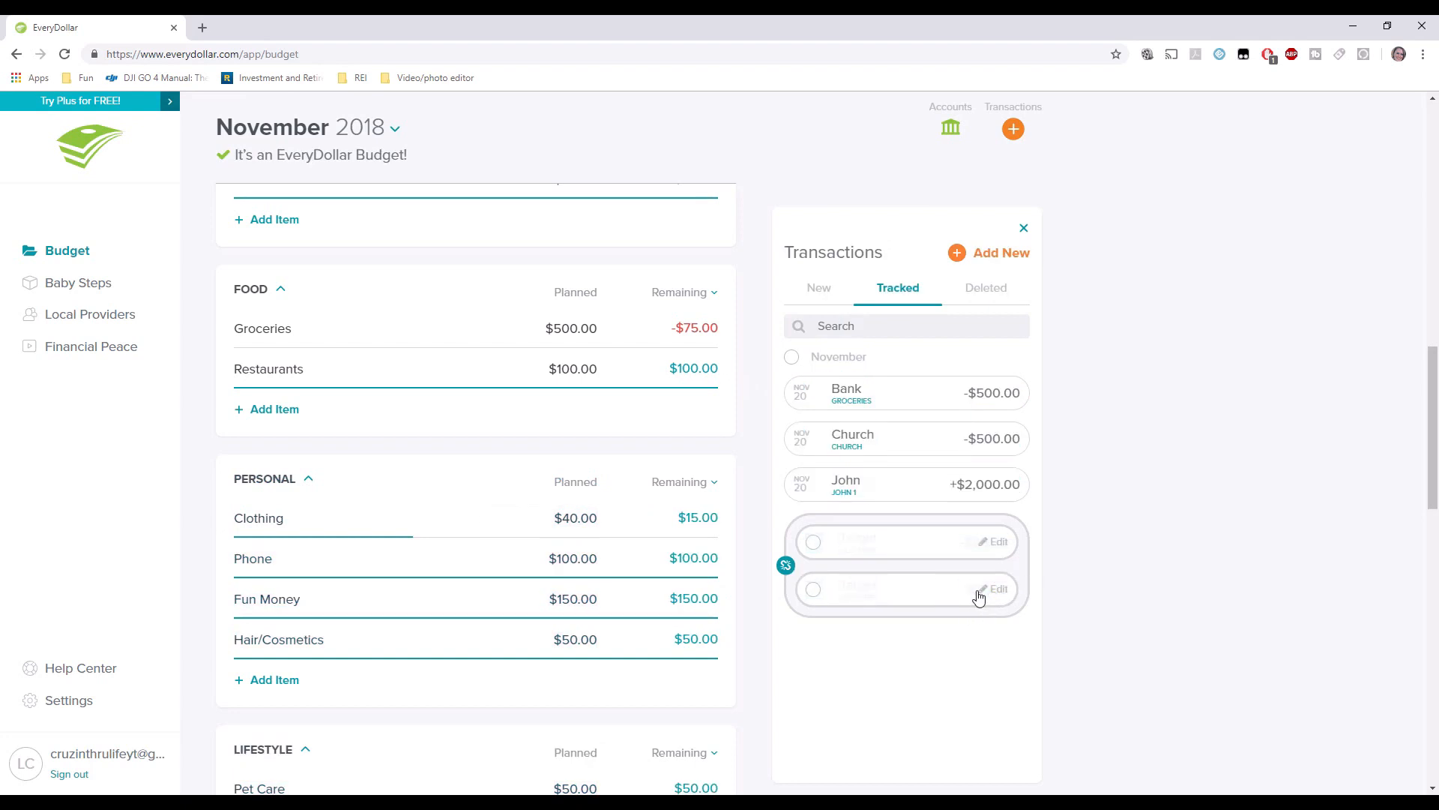
{"action": "left_click", "coordinate": [998, 592]}
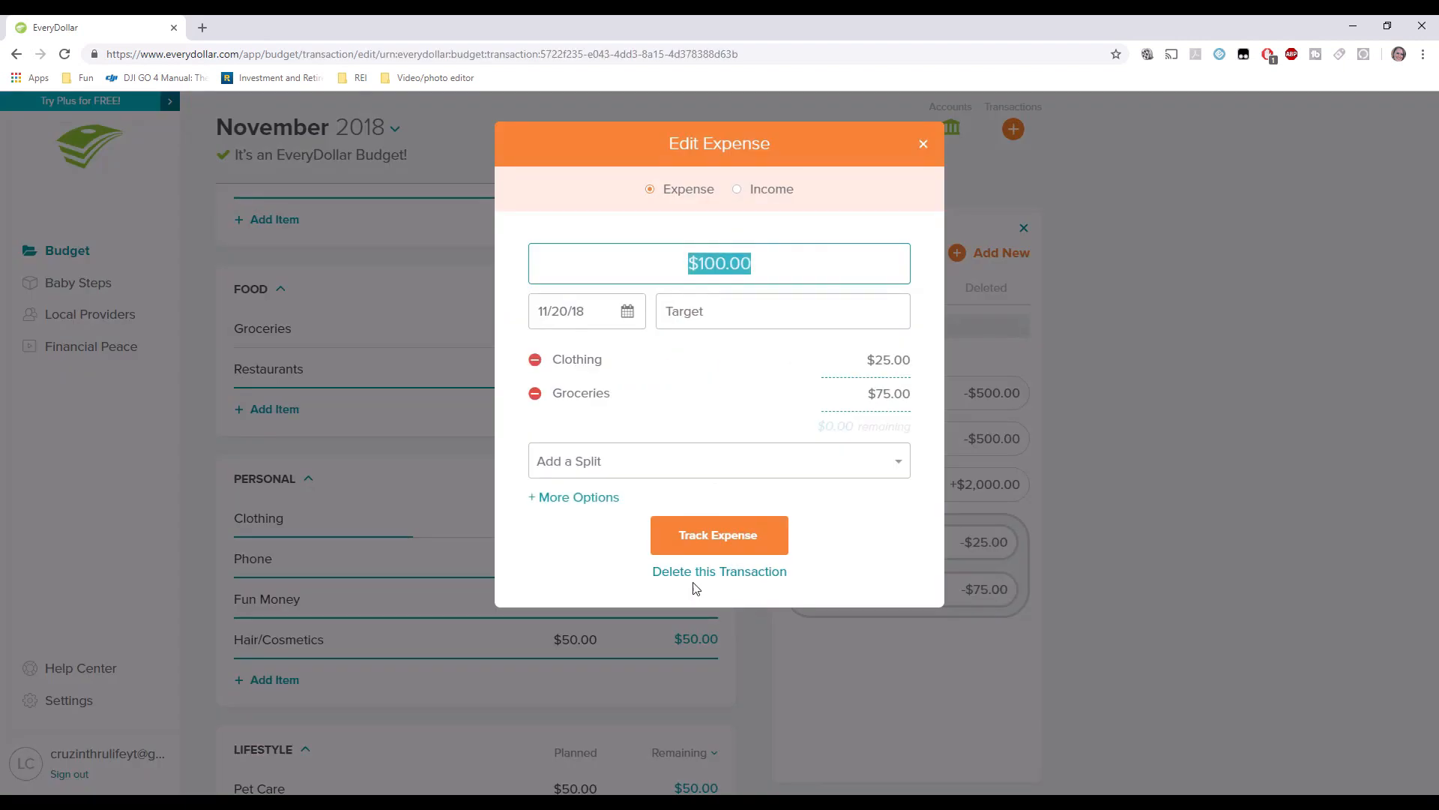
Delete the Target transaction.
{"action": "left_click", "coordinate": [577, 497]}
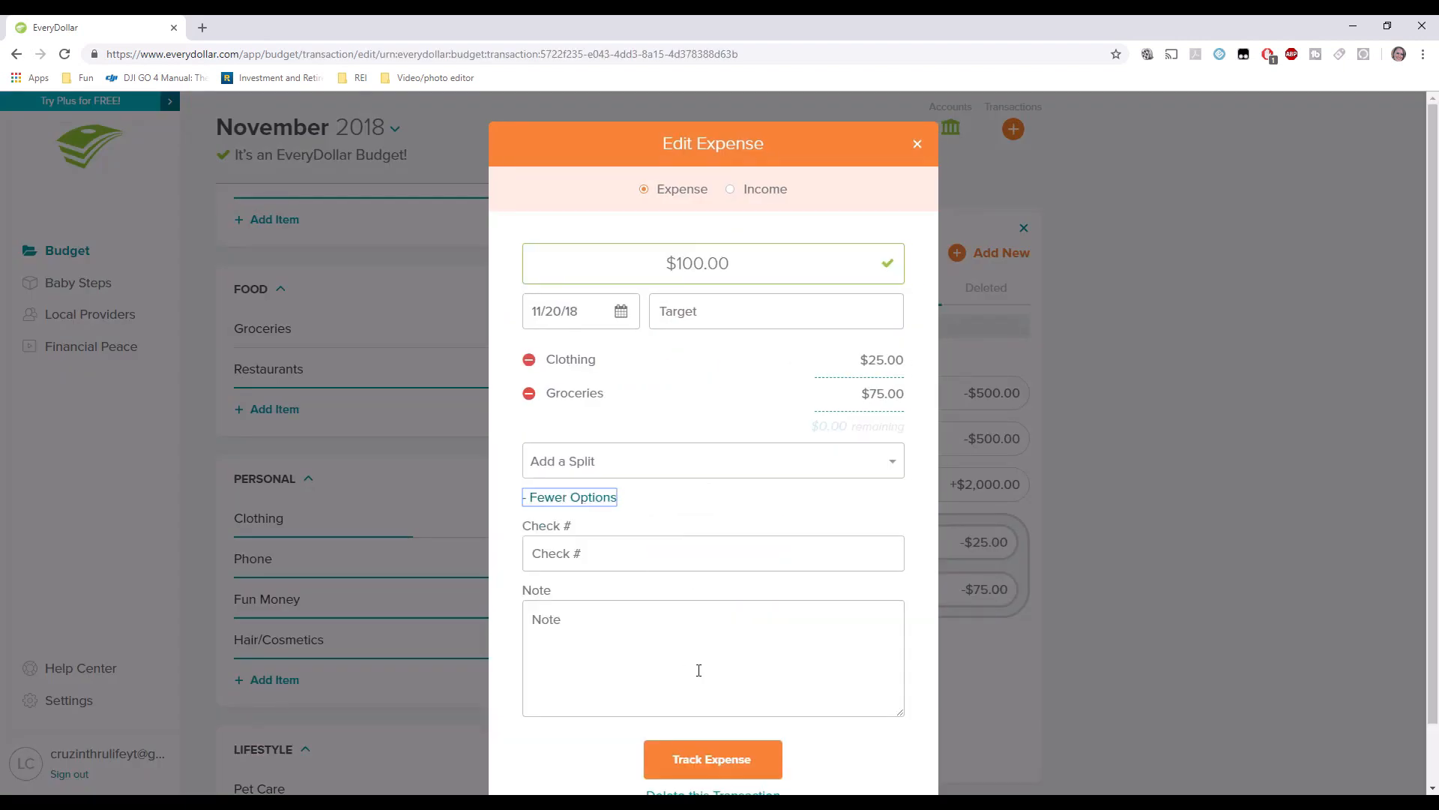
{"action": "scroll", "coordinate": [699, 670], "scroll_direction": "down", "scroll_amount": 1}
{"action": "left_click", "coordinate": [718, 731]}
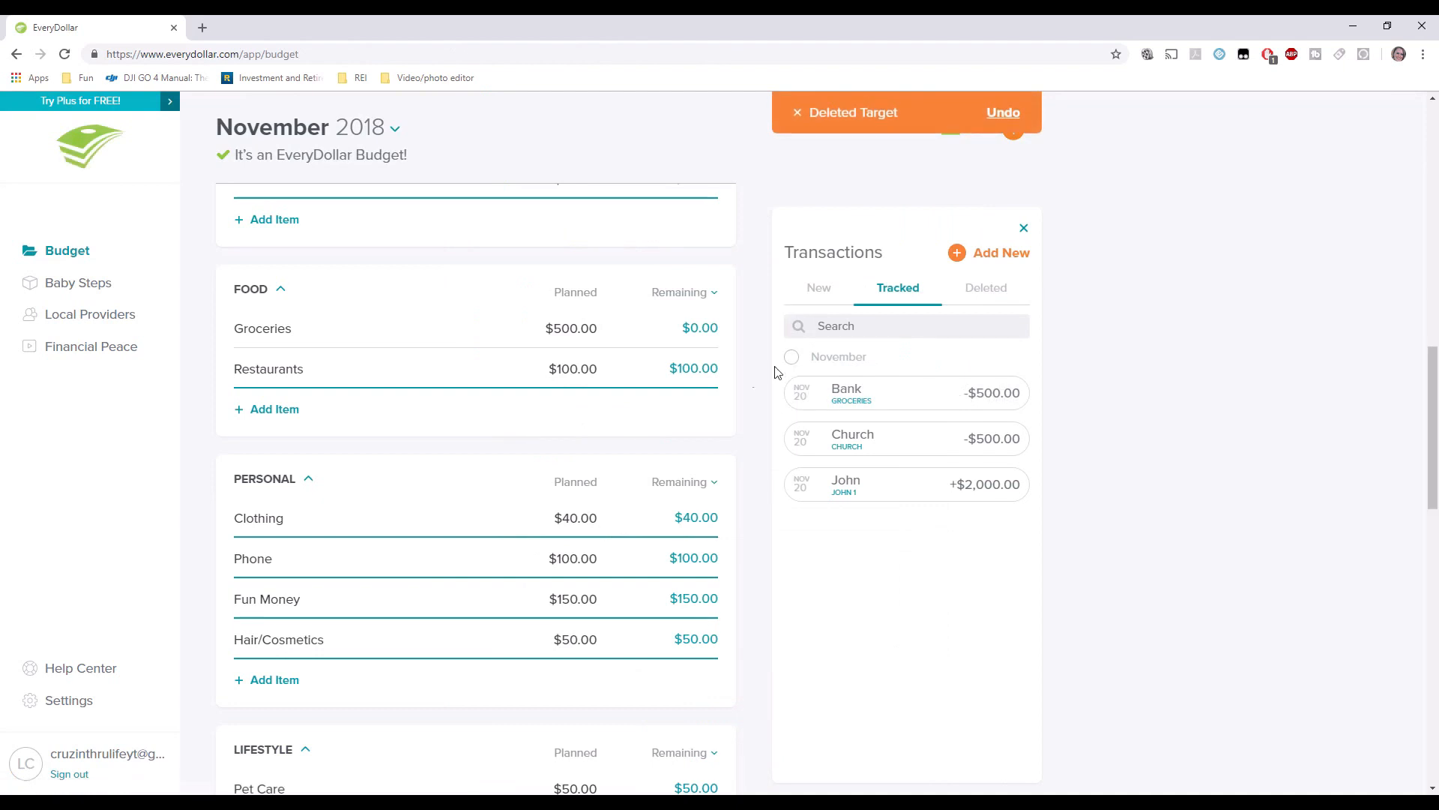
Check the Deleted list, return to New, and close Transactions showing $4,000 left to spend.
{"action": "left_click", "coordinate": [983, 292]}
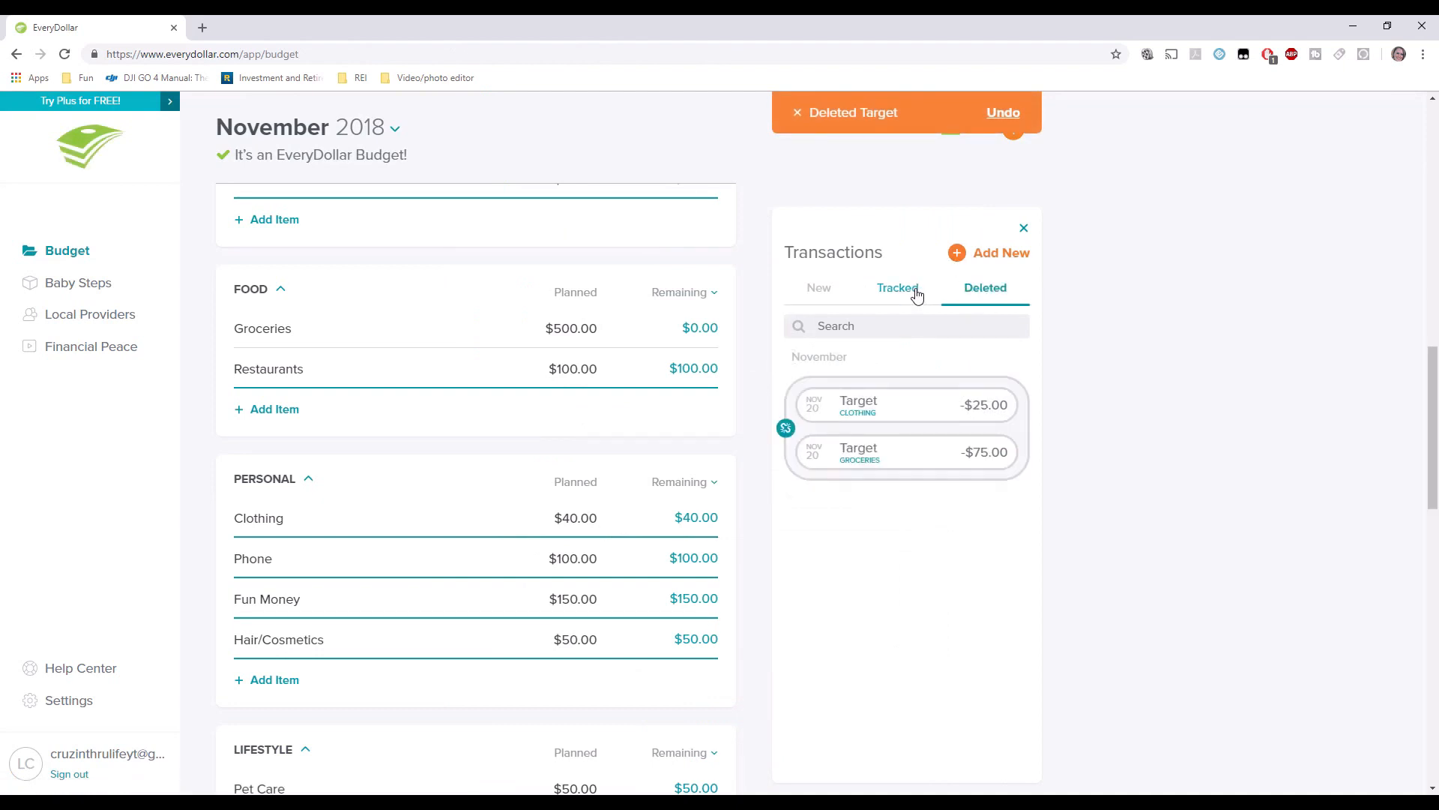
{"action": "left_click", "coordinate": [916, 295]}
{"action": "left_click", "coordinate": [819, 294]}
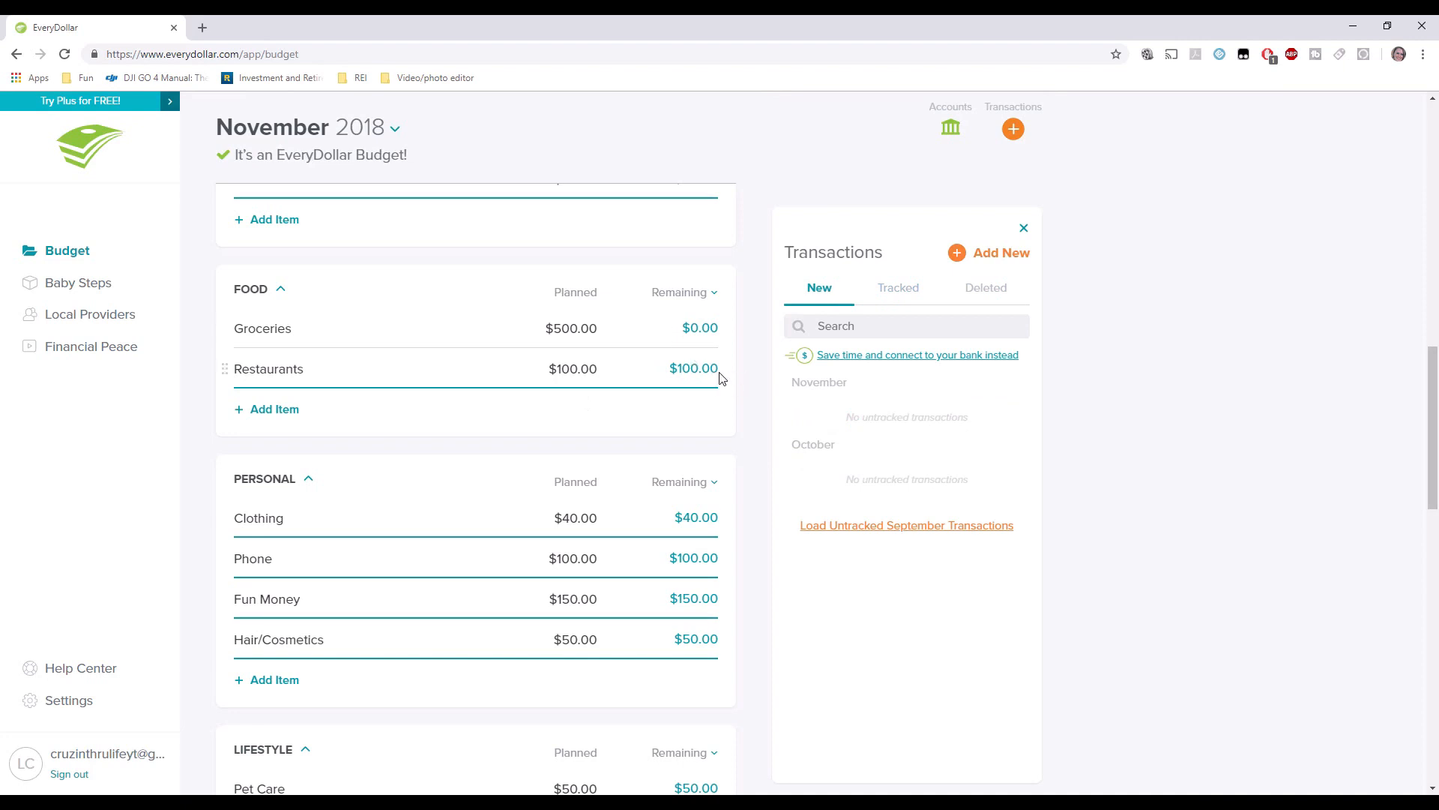
{"action": "scroll", "coordinate": [716, 372], "scroll_direction": "down", "scroll_amount": 1}
{"action": "scroll", "coordinate": [715, 377], "scroll_direction": "down", "scroll_amount": 6}
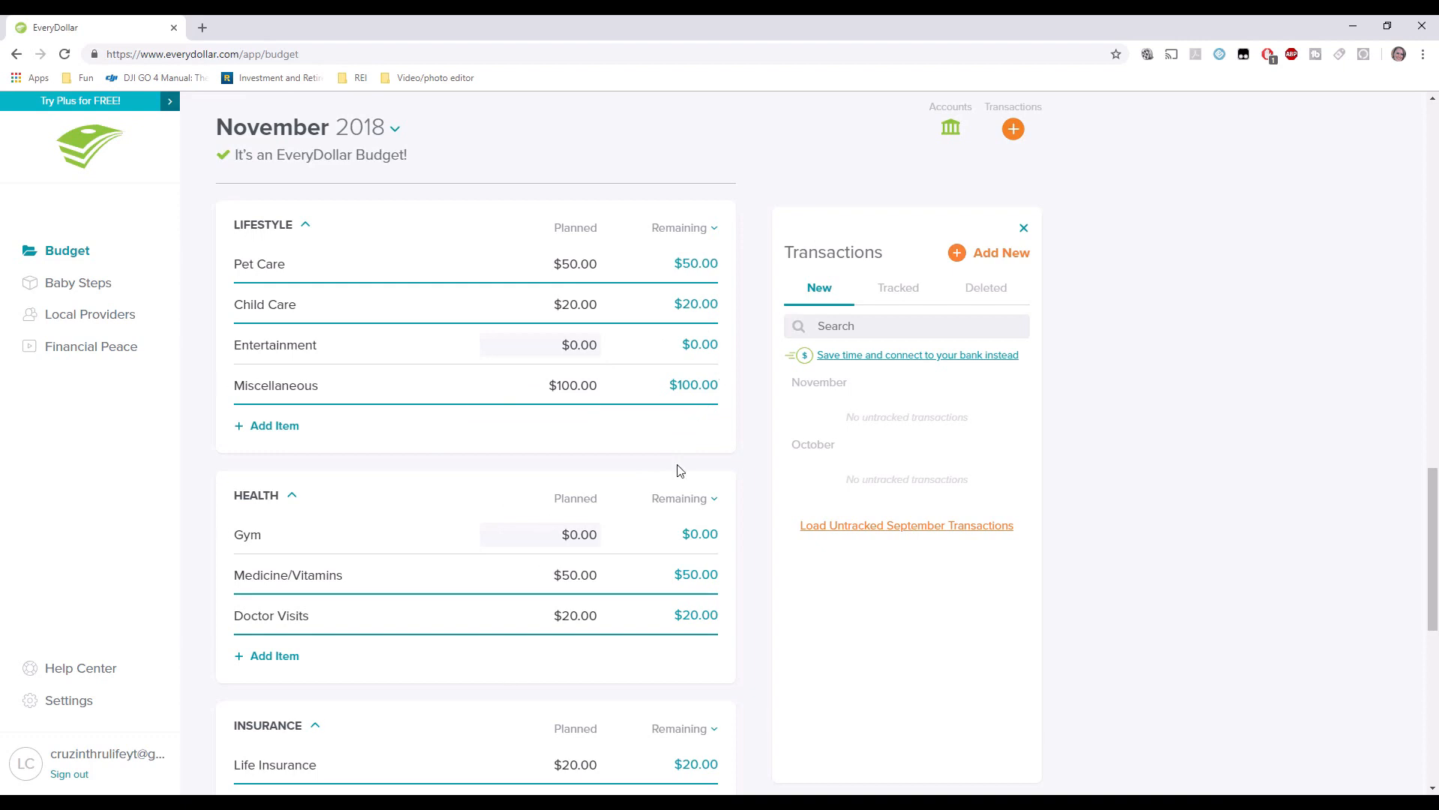
{"action": "scroll", "coordinate": [712, 367], "scroll_direction": "up", "scroll_amount": 1}
{"action": "scroll", "coordinate": [712, 366], "scroll_direction": "up", "scroll_amount": 10}
{"action": "left_click", "coordinate": [1024, 227]}
Switch the budget summary from Remaining to Spent, showing $1,000 total with $500.00 each in Giving and Food.
{"action": "left_click", "coordinate": [977, 374]}
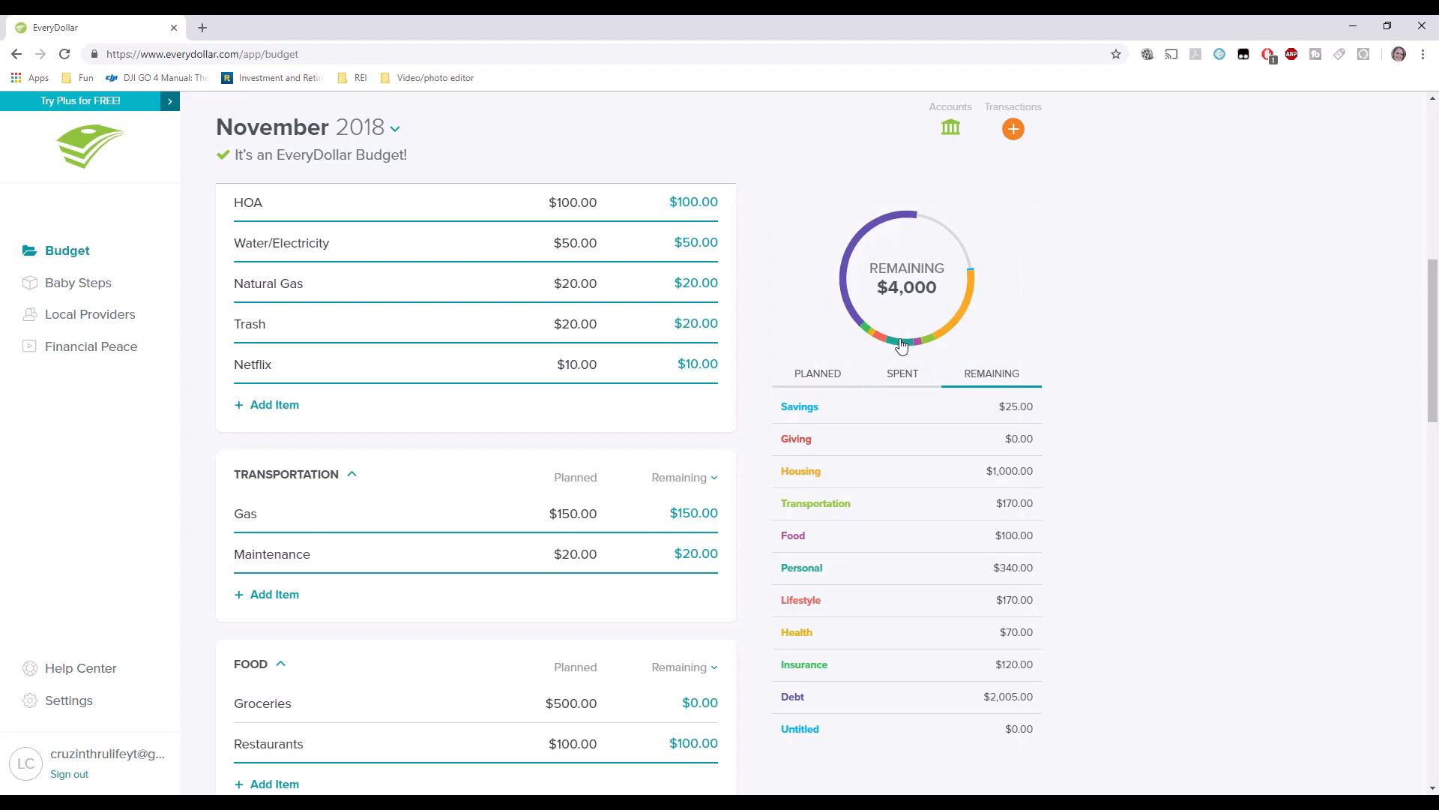
{"action": "left_click", "coordinate": [900, 377]}
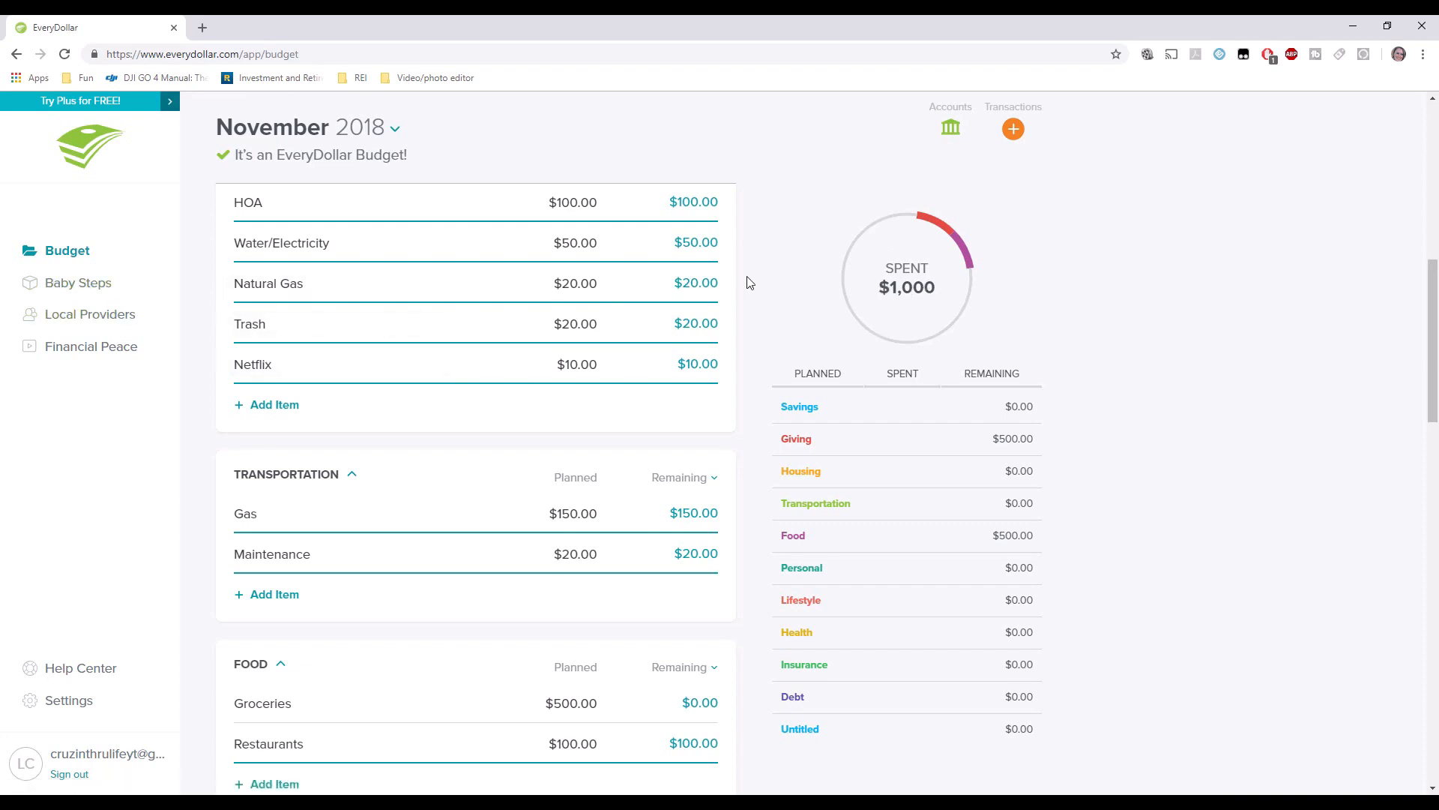
{"action": "scroll", "coordinate": [754, 270], "scroll_direction": "down", "scroll_amount": 1}
{"action": "scroll", "coordinate": [753, 270], "scroll_direction": "down", "scroll_amount": 5}
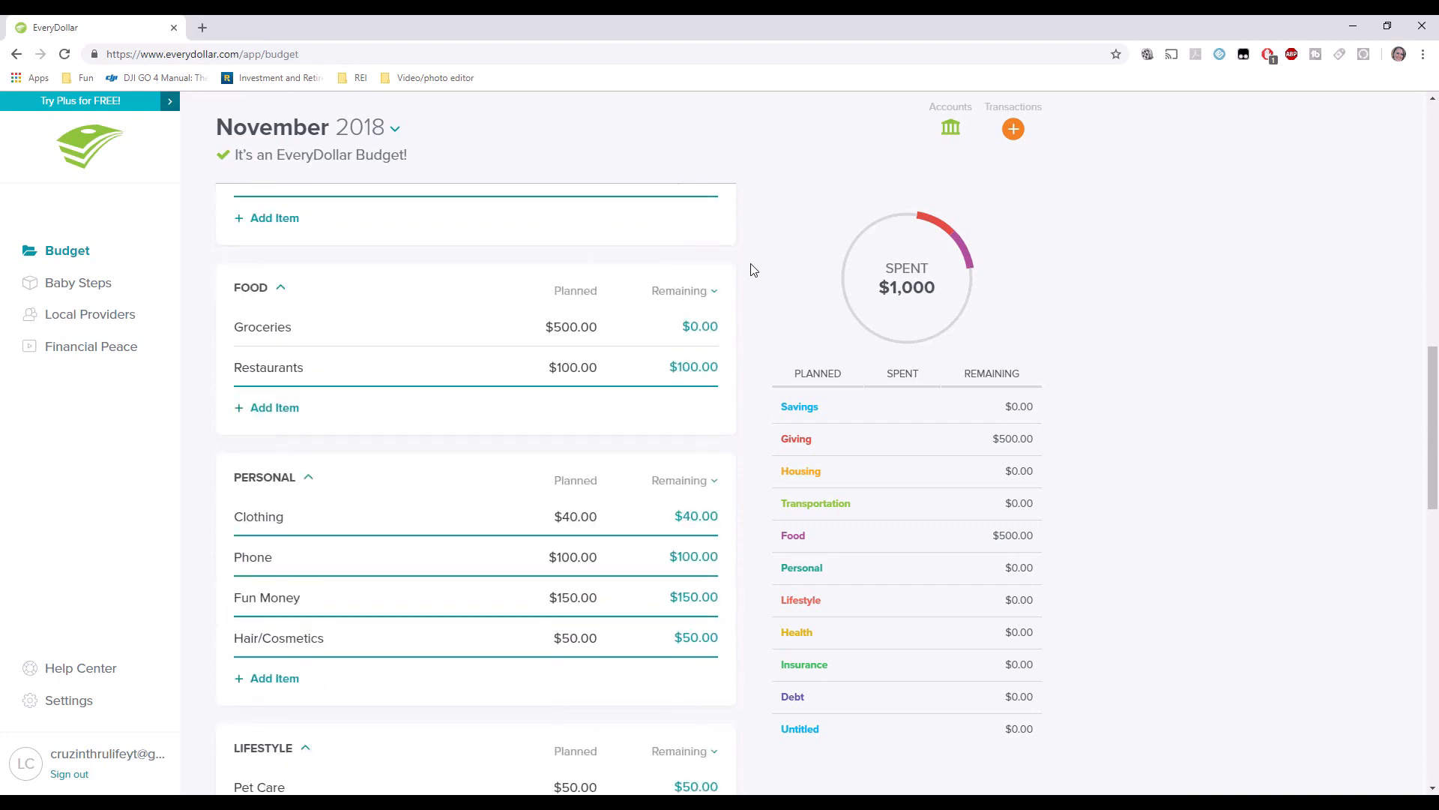
{"action": "scroll", "coordinate": [753, 270], "scroll_direction": "down", "scroll_amount": 2}
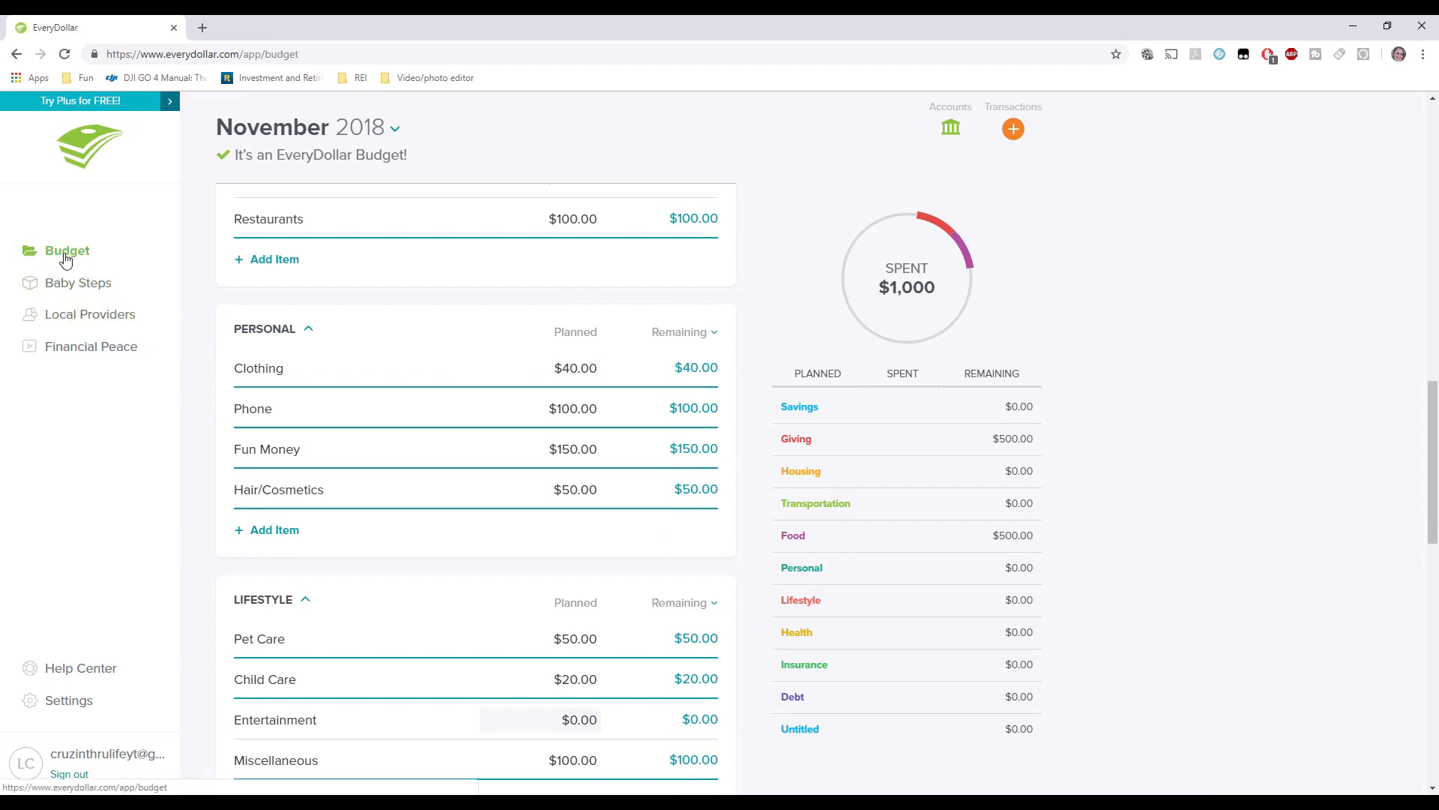
Check Baby Steps ($25 of the $1,000 Emergency Fund saved), then return to the November 2018 budget.
{"action": "left_click", "coordinate": [86, 284]}
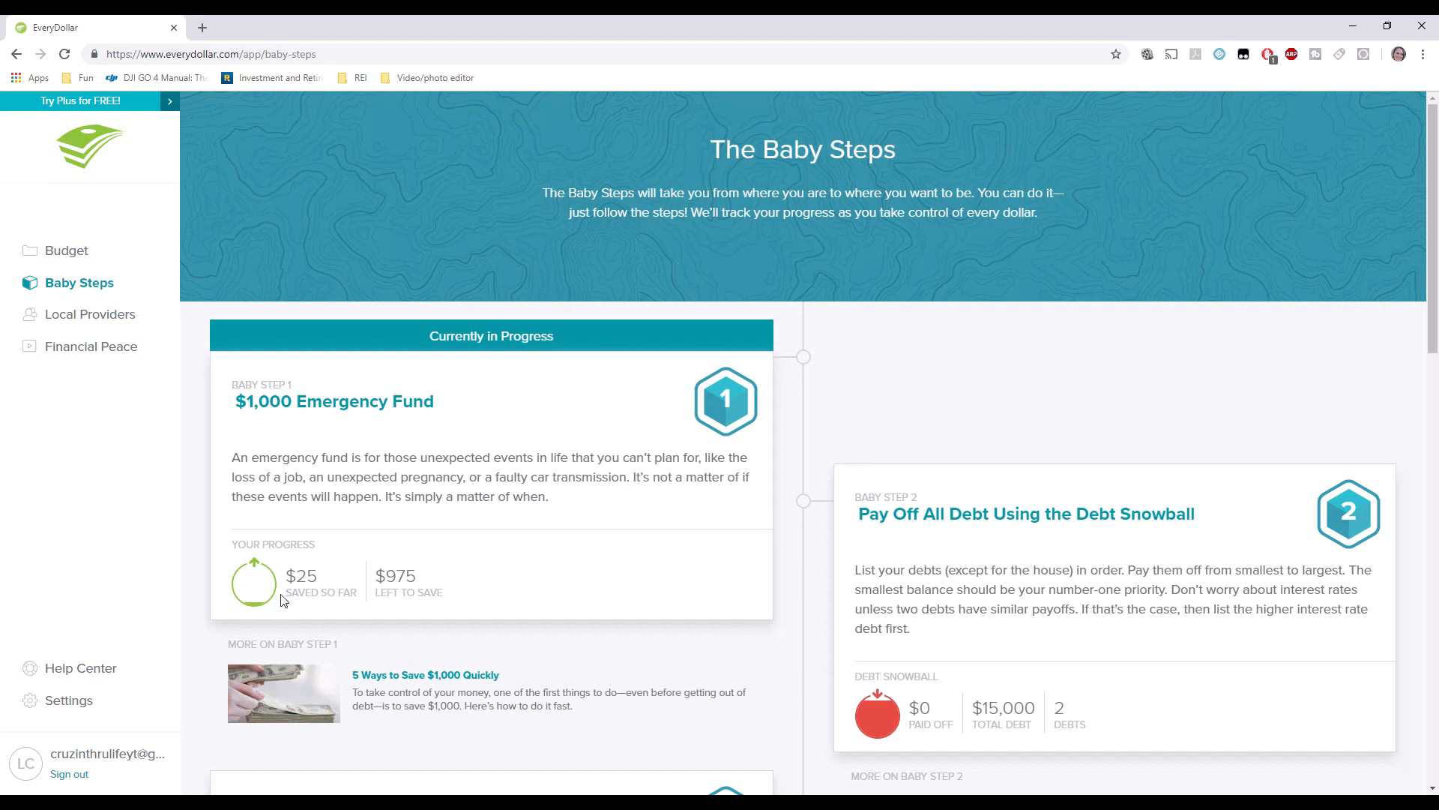
{"action": "left_click", "coordinate": [66, 252]}
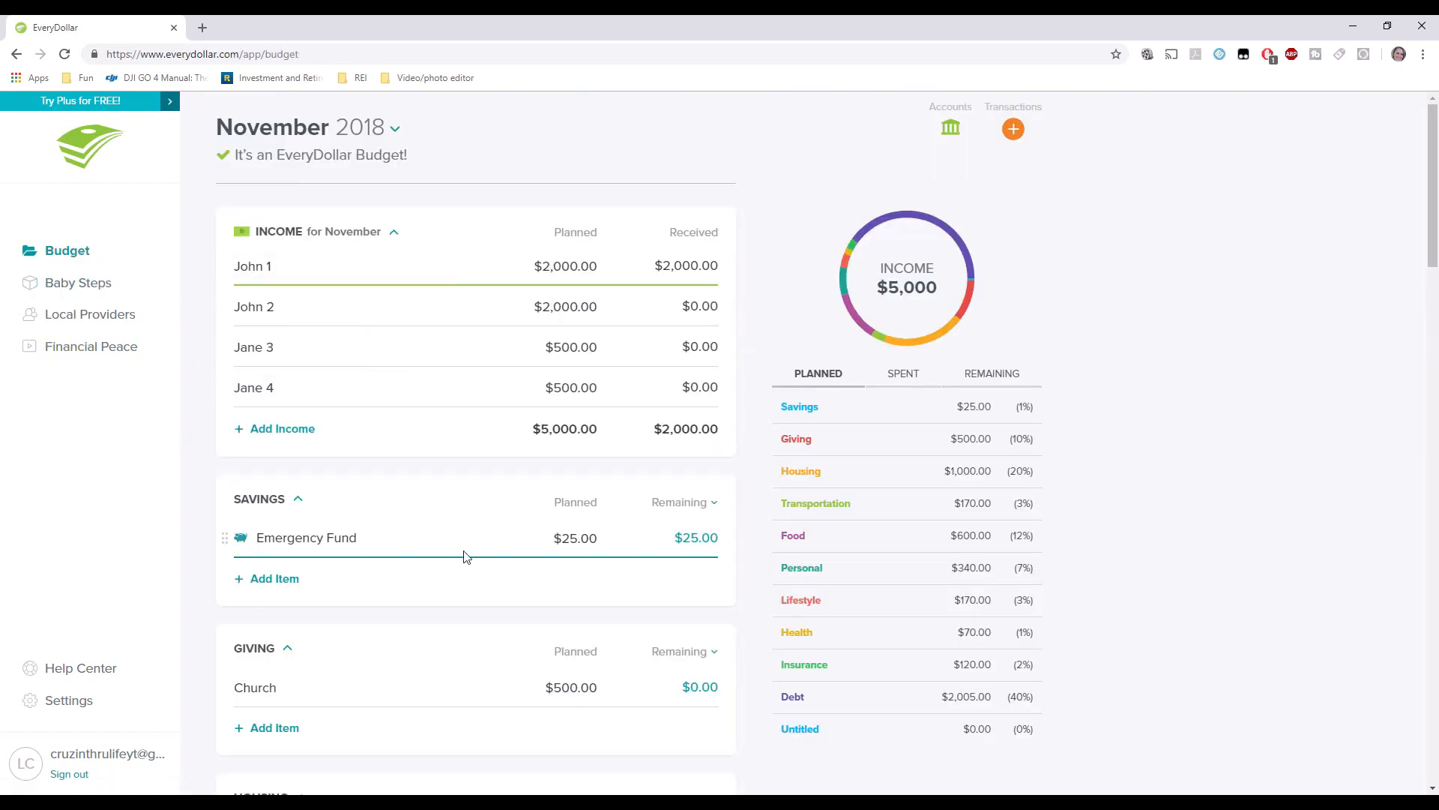
Set the Emergency Fund's starting balance to $1,000 and its savings goal to $15,000.00, and save.
{"action": "left_click", "coordinate": [413, 545]}
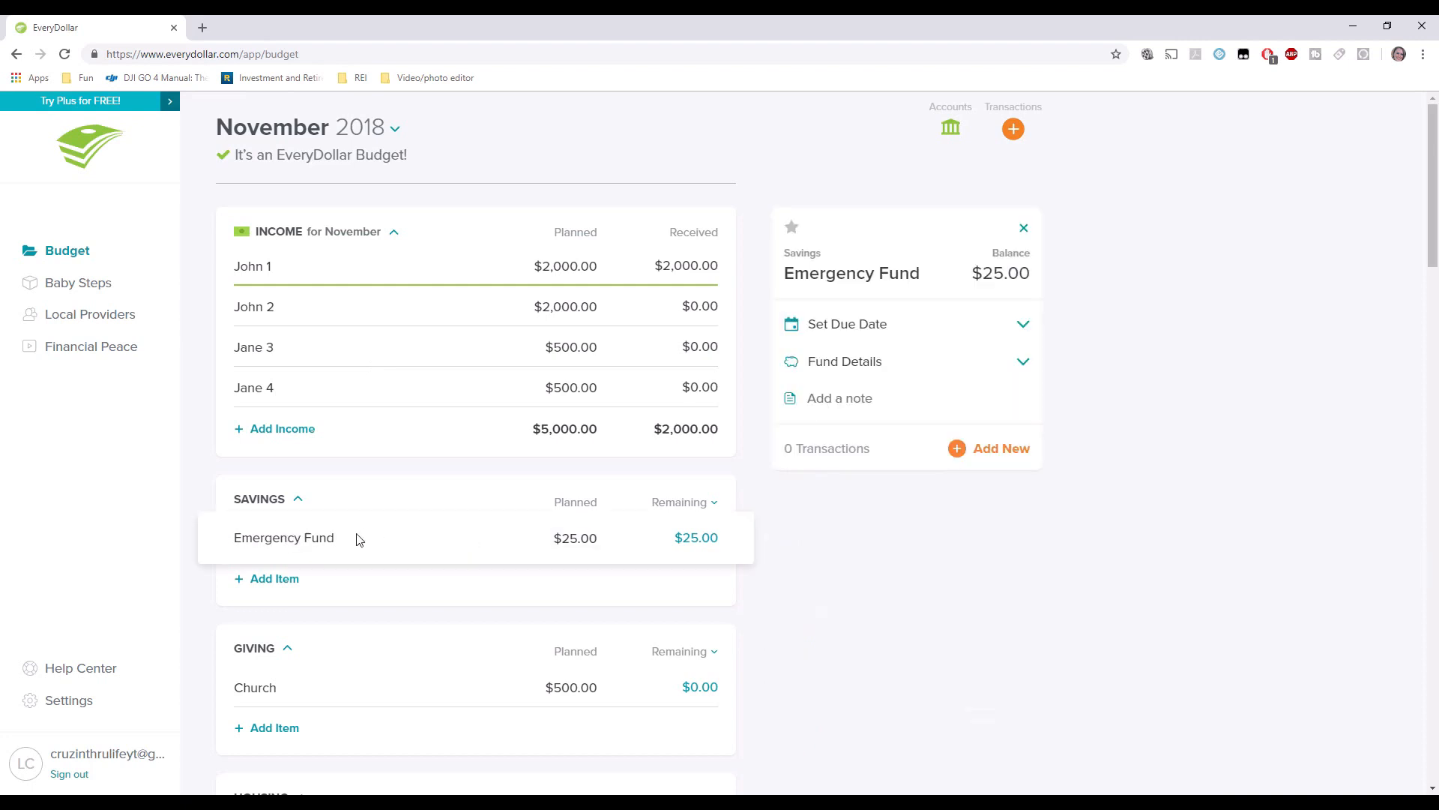
{"action": "left_click", "coordinate": [1024, 363]}
{"action": "left_click", "coordinate": [990, 408]}
{"action": "type", "text": "1"}
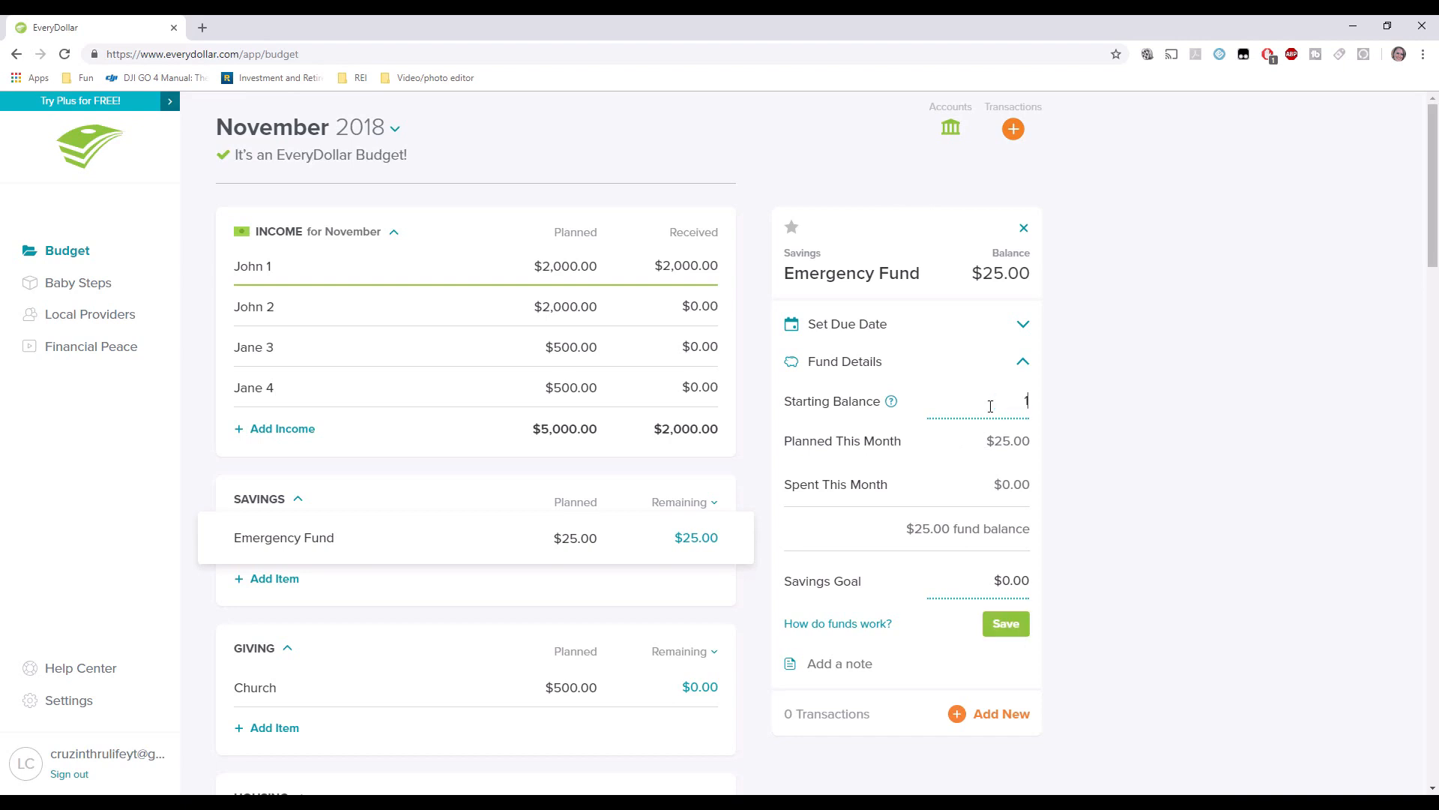
{"action": "key", "text": "Tab"}
{"action": "left_click", "coordinate": [1002, 580]}
{"action": "left_click_drag", "start_coordinate": [1002, 580], "coordinate": [1059, 585]}
{"action": "type", "text": "1"}
{"action": "type", "text": "5000.00"}
{"action": "left_click", "coordinate": [1006, 624]}
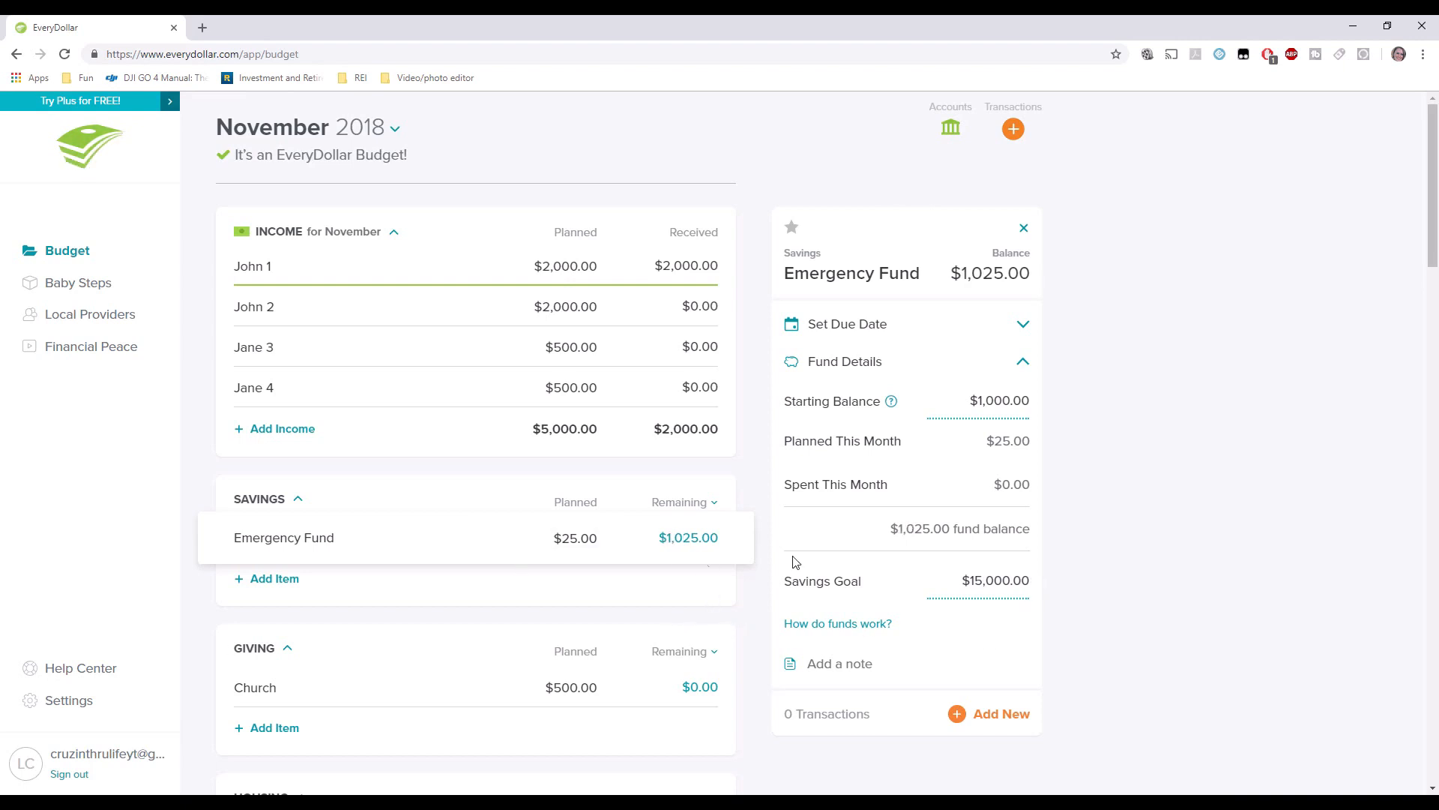
{"action": "left_click", "coordinate": [749, 576]}
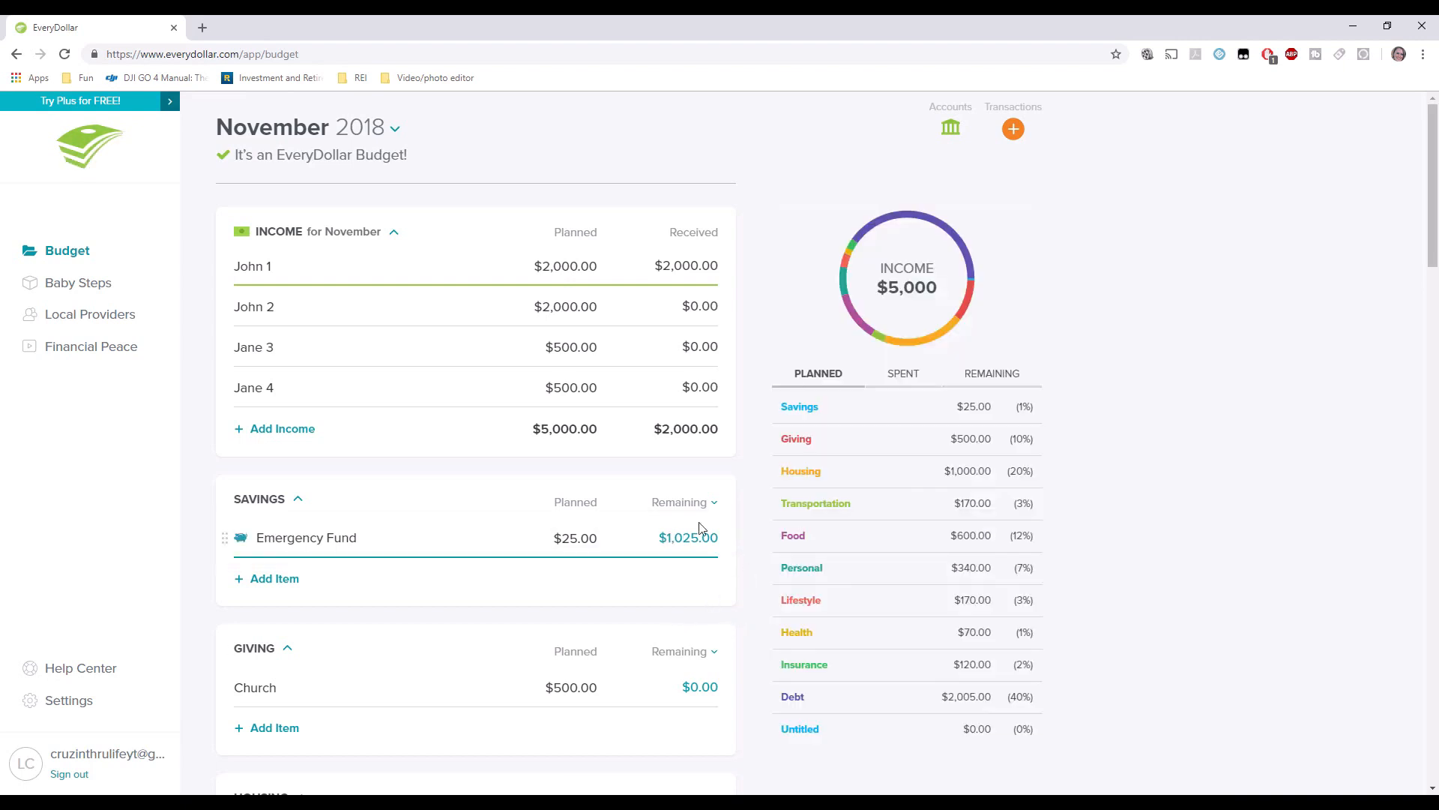
Open Baby Steps and highlight the $15,000 total debt and $0 paid-off figures.
{"action": "left_click", "coordinate": [89, 283]}
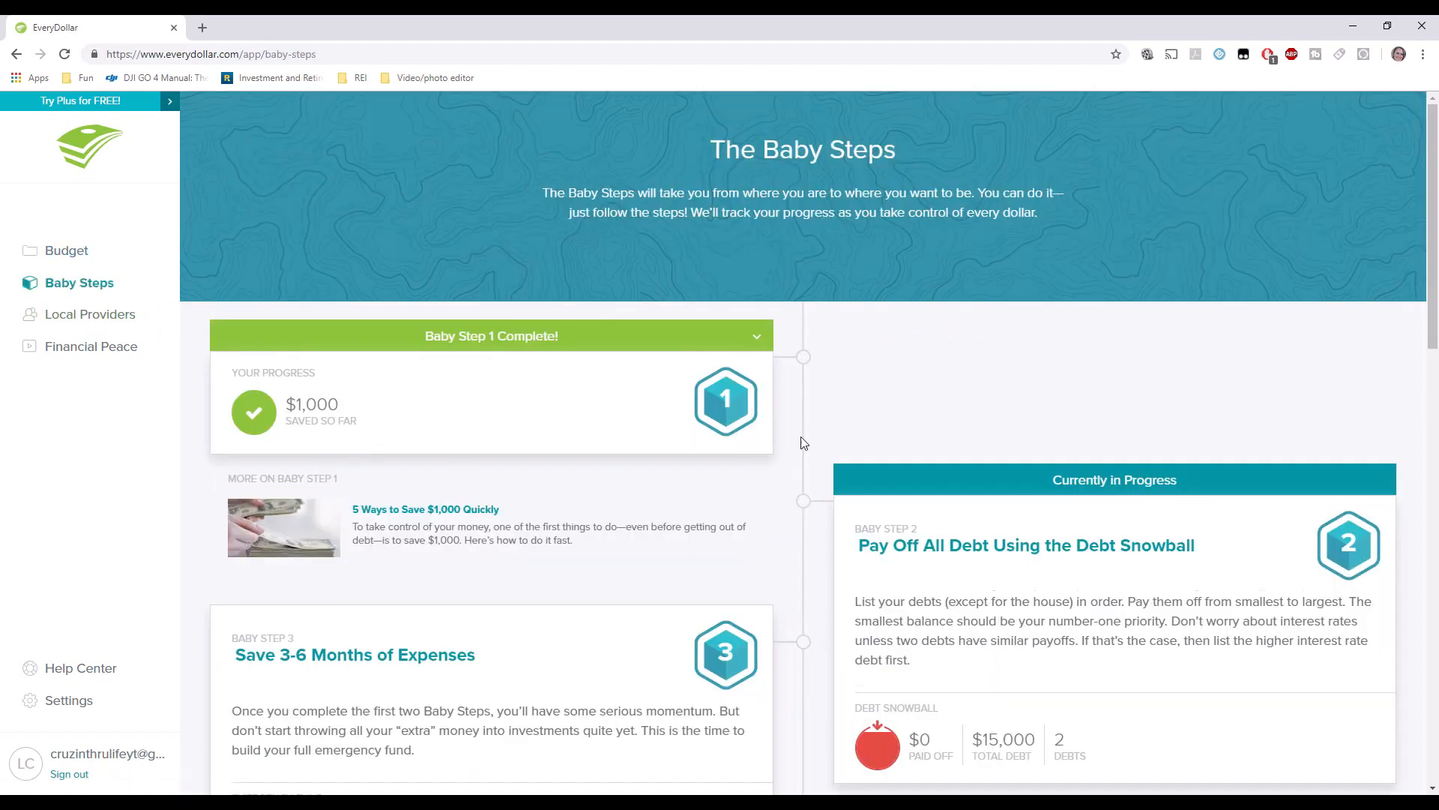
{"action": "scroll", "coordinate": [800, 440], "scroll_direction": "down", "scroll_amount": 2}
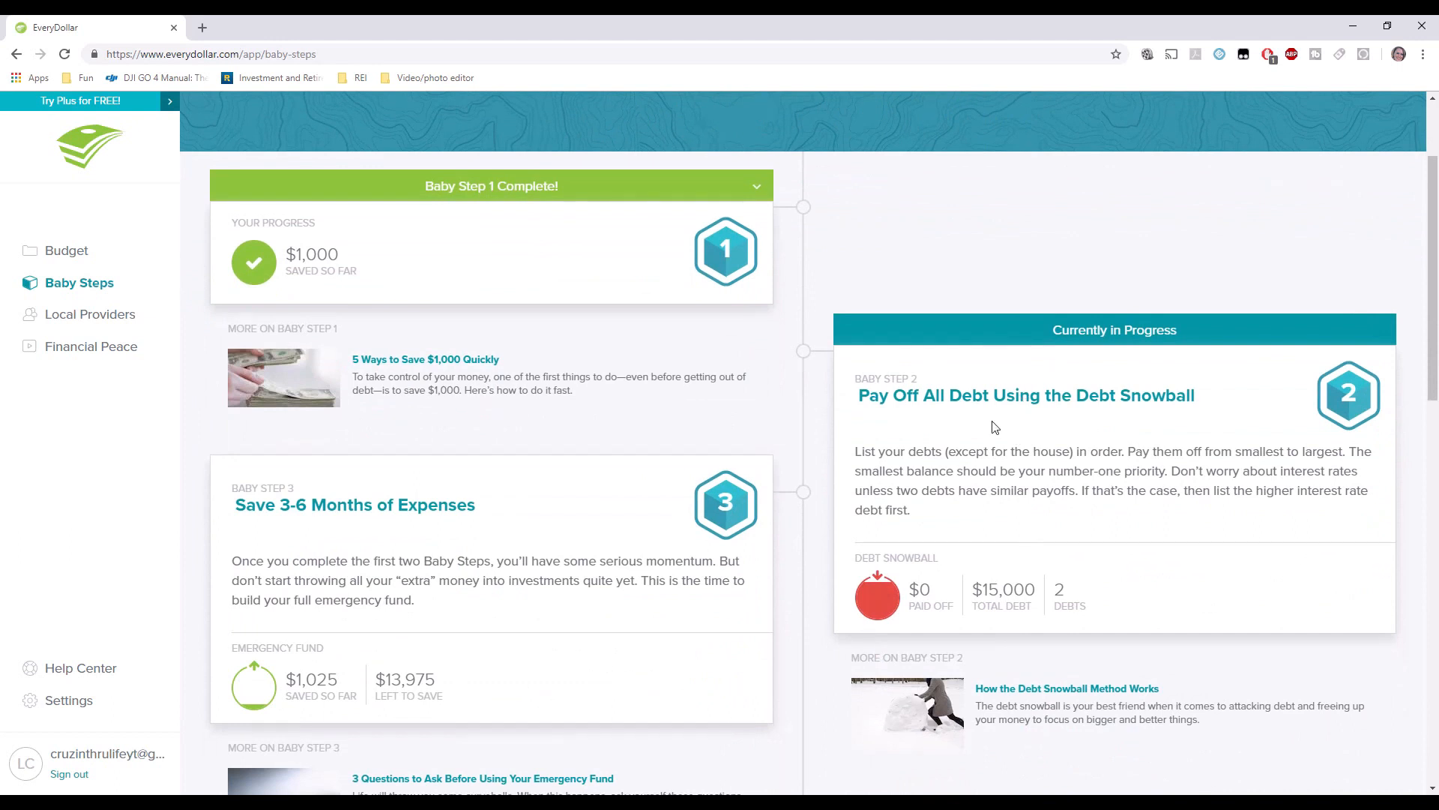
{"action": "left_click_drag", "start_coordinate": [1042, 590], "coordinate": [1086, 609]}
{"action": "left_click", "coordinate": [1053, 596]}
{"action": "left_click", "coordinate": [977, 619]}
{"action": "left_click_drag", "start_coordinate": [953, 609], "coordinate": [902, 594]}
Scroll through the remaining Baby Steps, then go to the Local Providers page.
{"action": "scroll", "coordinate": [481, 548], "scroll_direction": "down", "scroll_amount": 1}
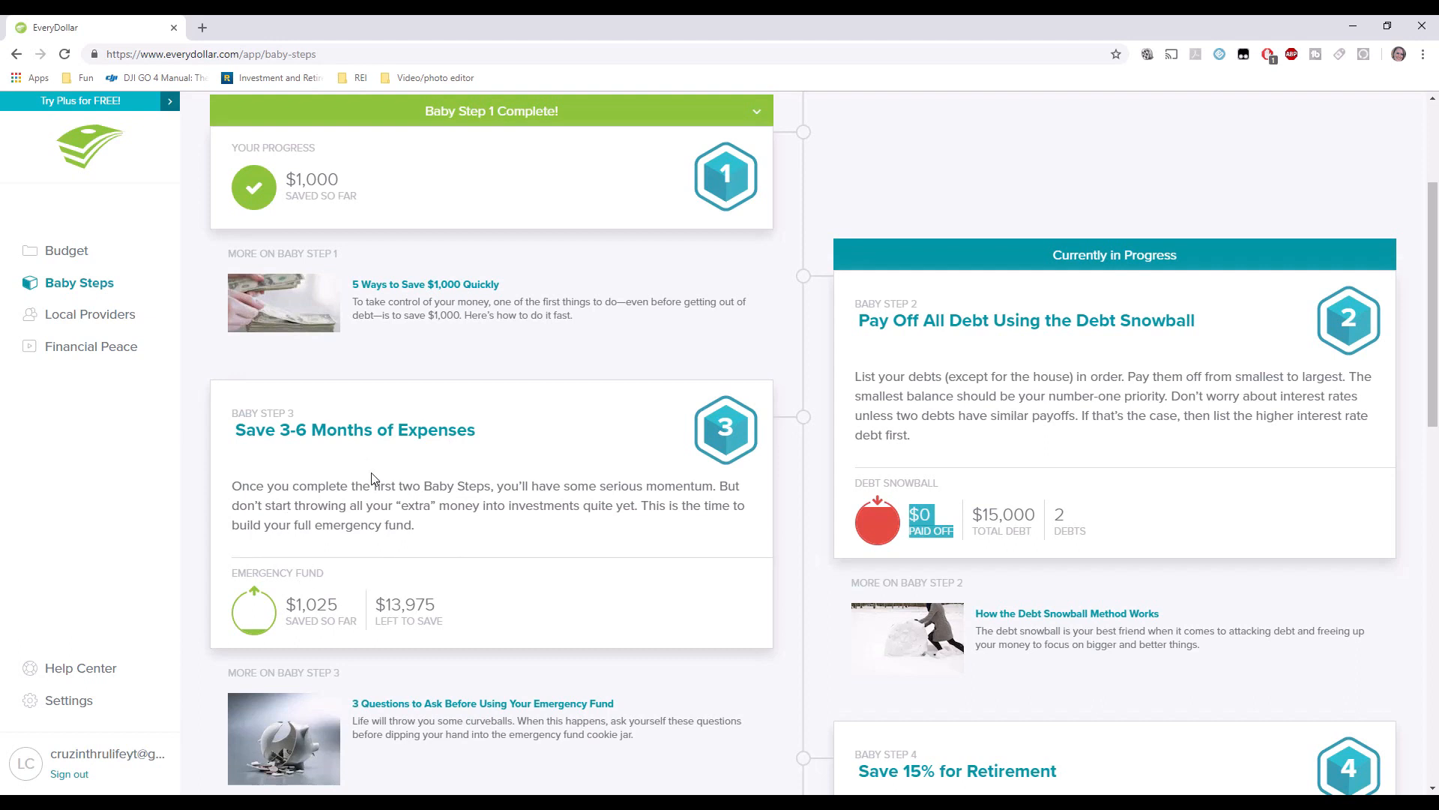
{"action": "scroll", "coordinate": [652, 433], "scroll_direction": "down", "scroll_amount": 7}
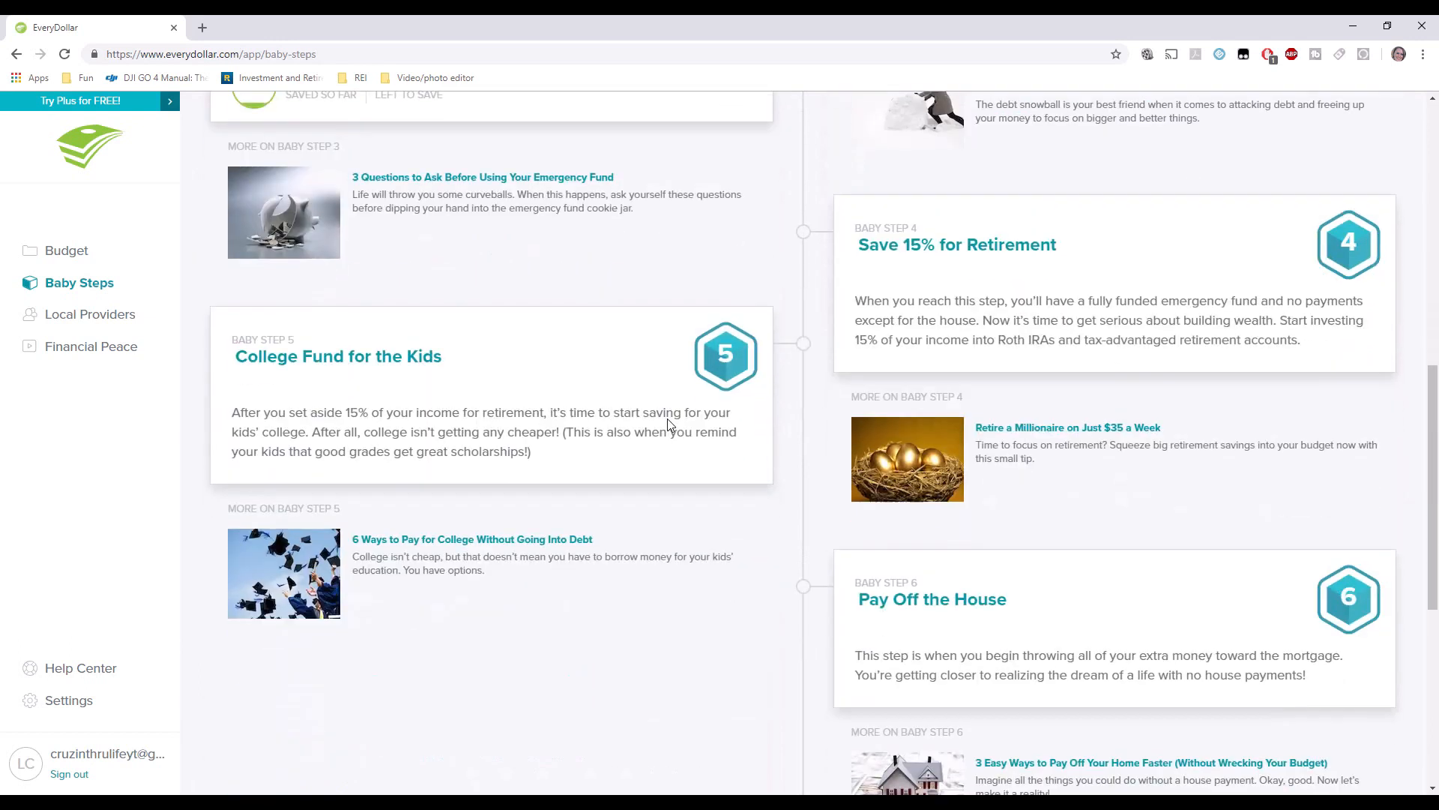
{"action": "scroll", "coordinate": [667, 424], "scroll_direction": "down", "scroll_amount": 1}
{"action": "scroll", "coordinate": [667, 424], "scroll_direction": "down", "scroll_amount": 5}
{"action": "scroll", "coordinate": [668, 421], "scroll_direction": "up", "scroll_amount": 15}
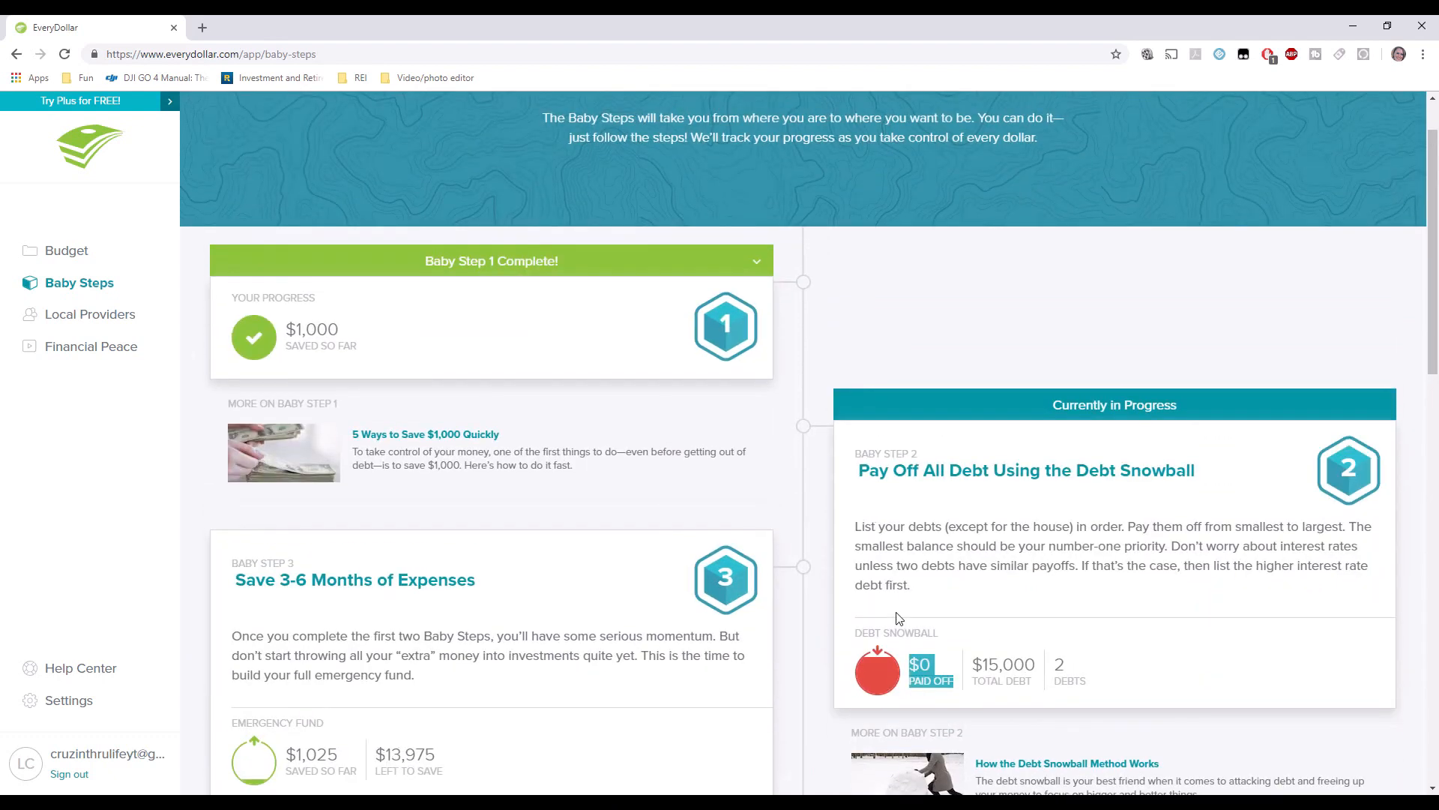
{"action": "left_click", "coordinate": [899, 616]}
{"action": "scroll", "coordinate": [785, 476], "scroll_direction": "down", "scroll_amount": 2}
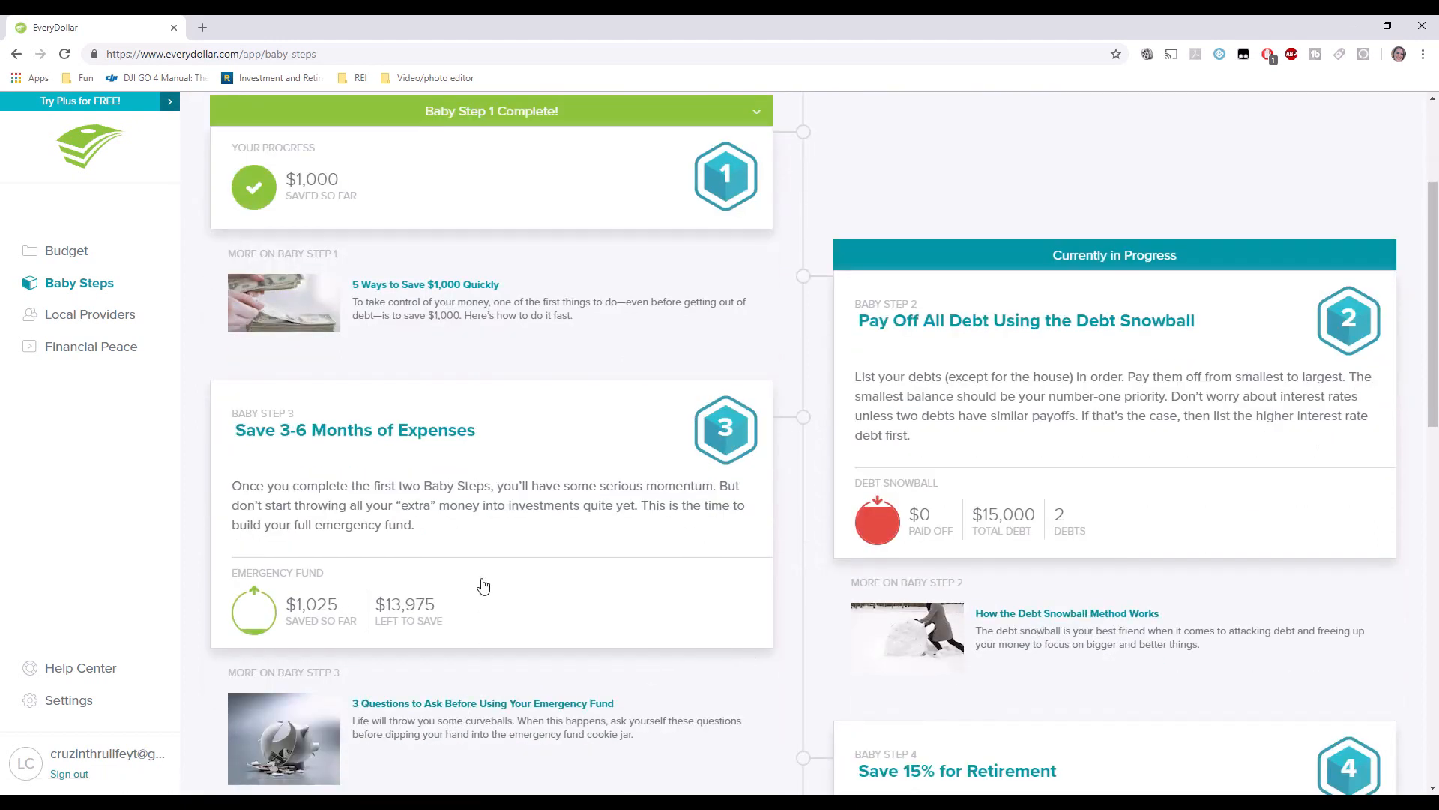
{"action": "scroll", "coordinate": [483, 586], "scroll_direction": "down", "scroll_amount": 7}
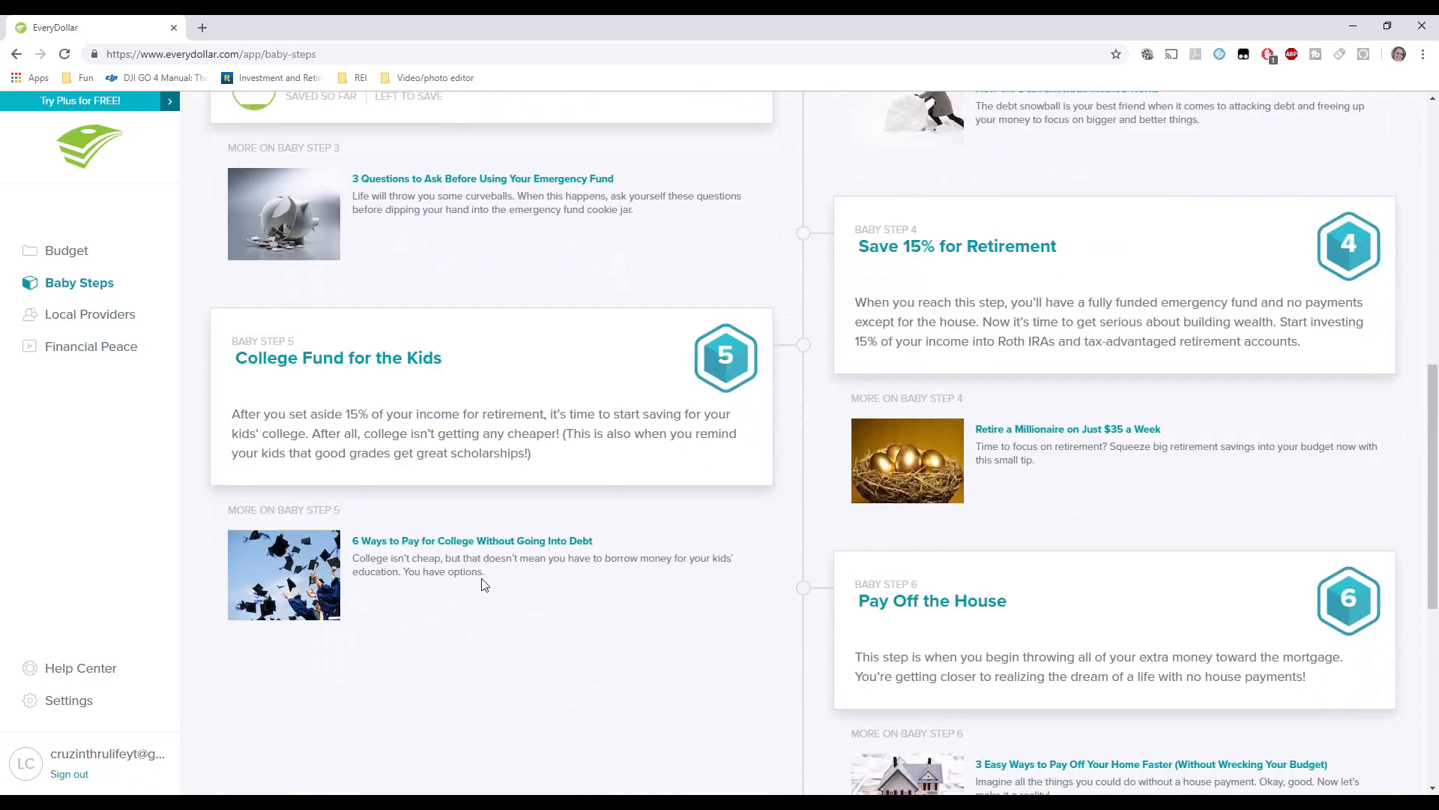
{"action": "scroll", "coordinate": [449, 524], "scroll_direction": "up", "scroll_amount": 10}
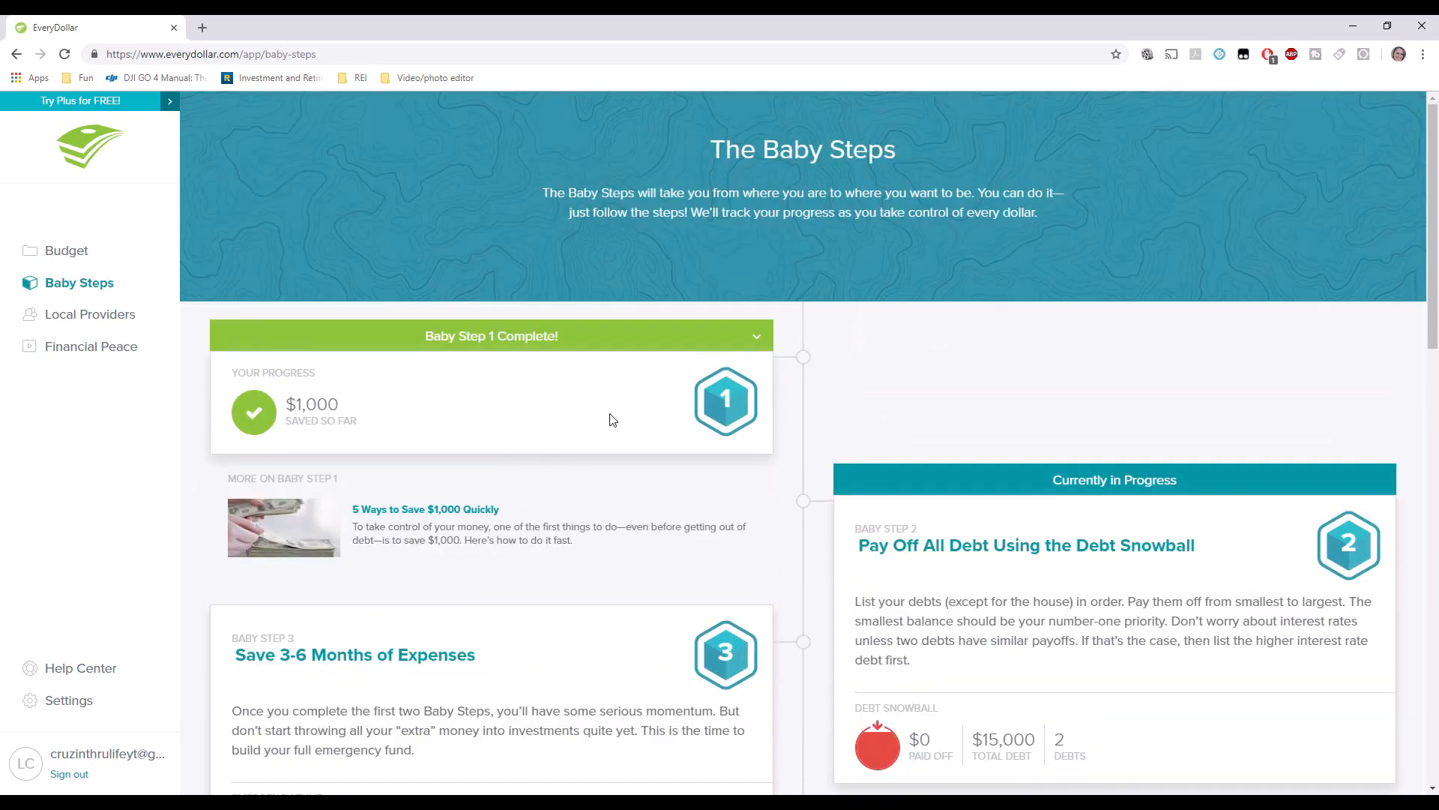
{"action": "left_click", "coordinate": [84, 317]}
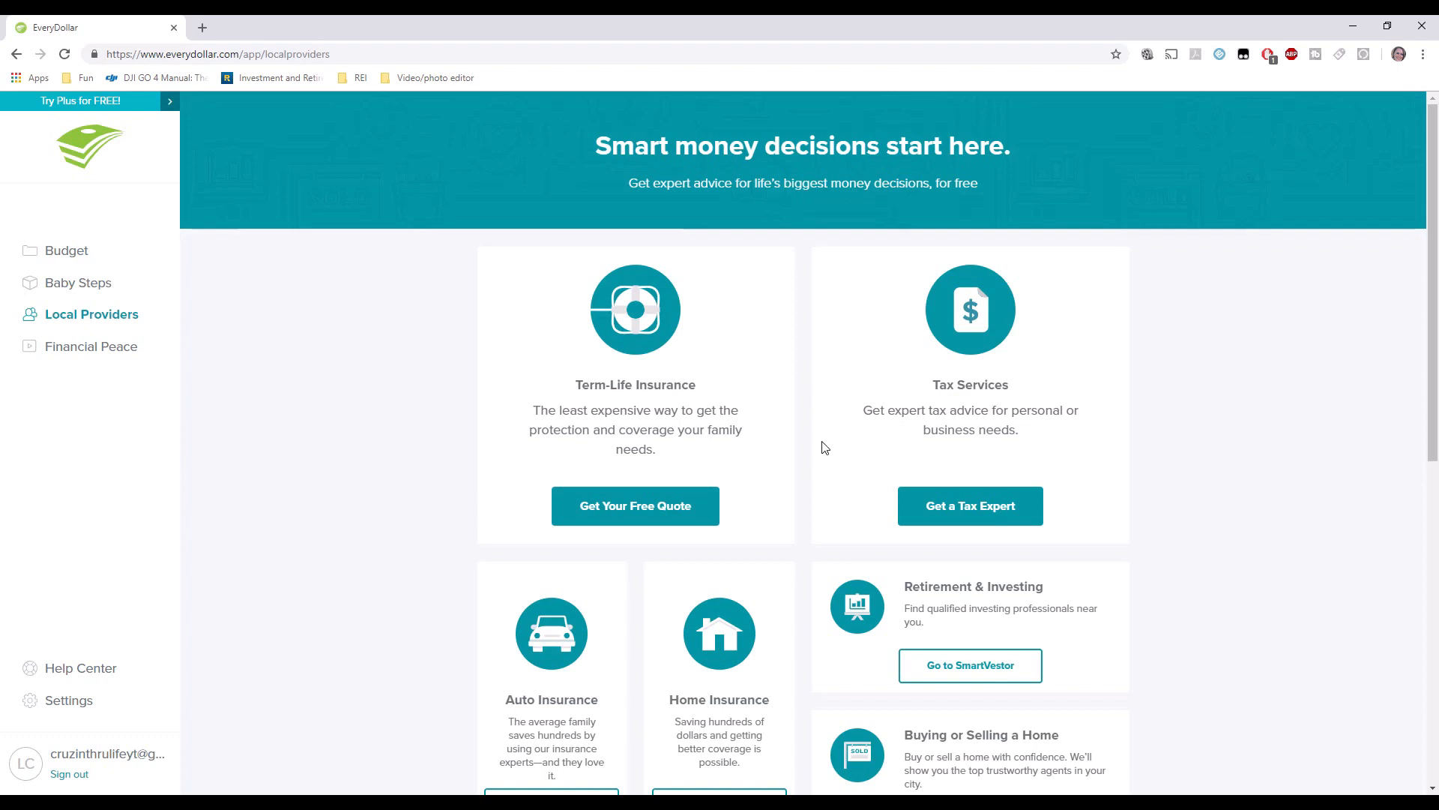
{"action": "left_click", "coordinate": [91, 362]}
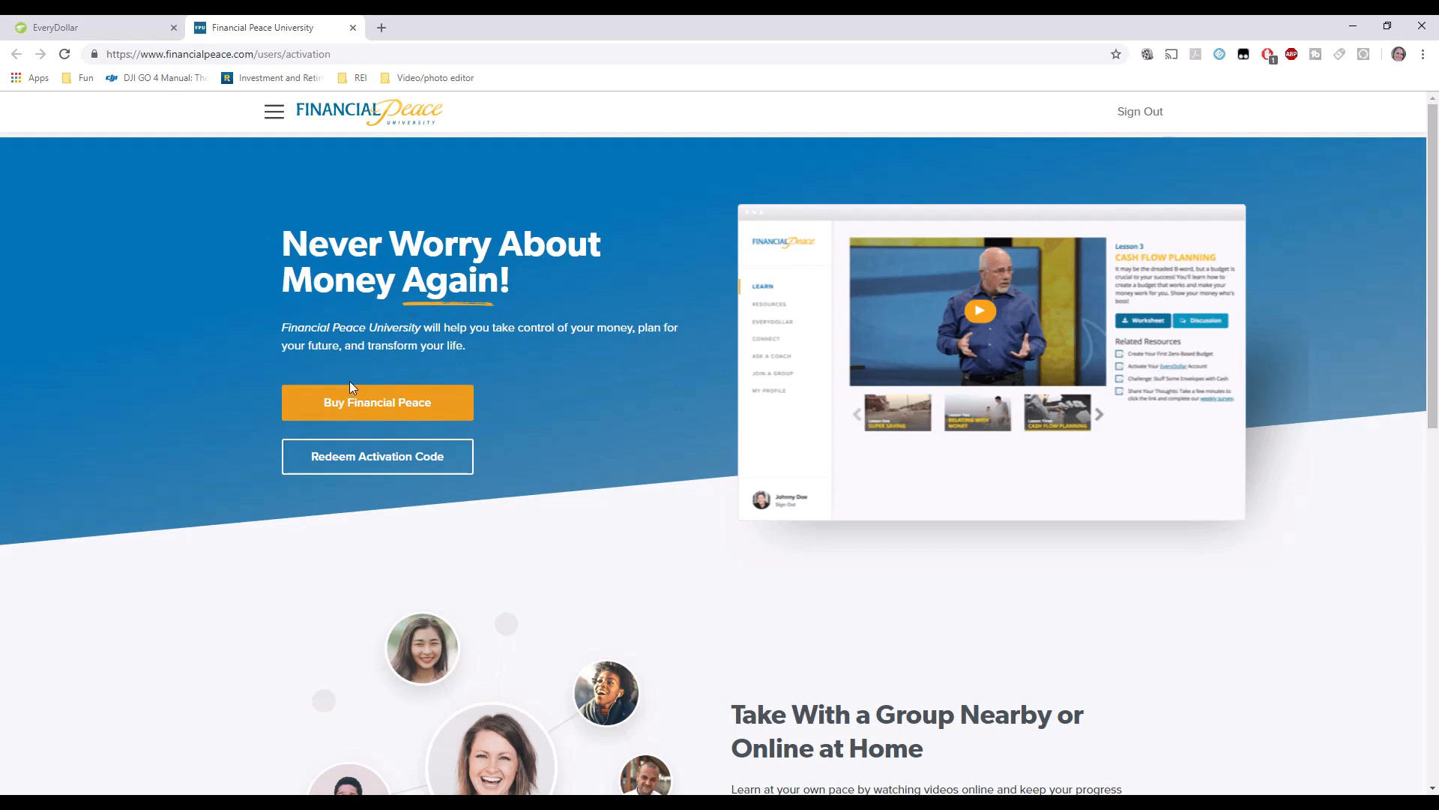
{"action": "left_click", "coordinate": [353, 29]}
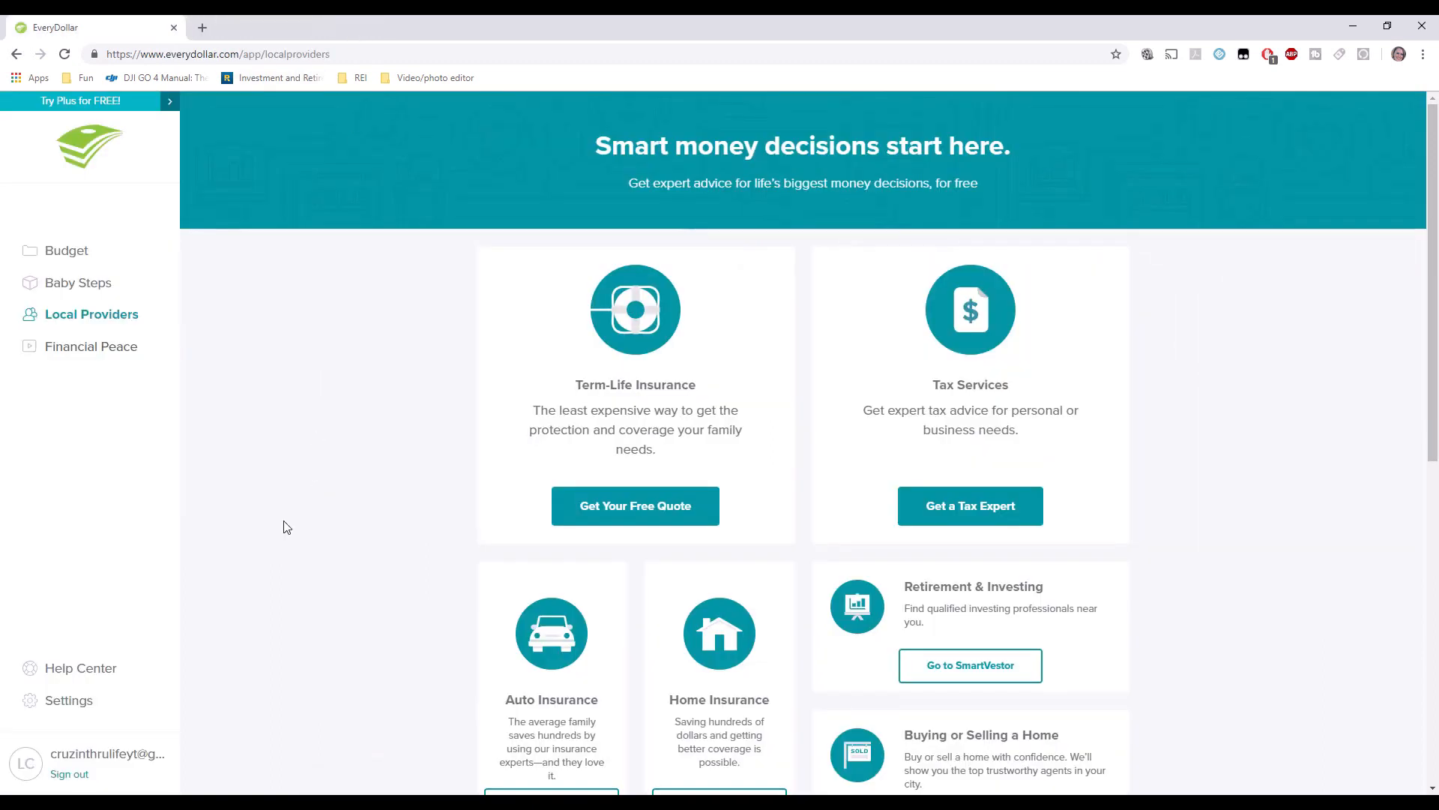
{"action": "mouse_move", "coordinate": [90, 679]}
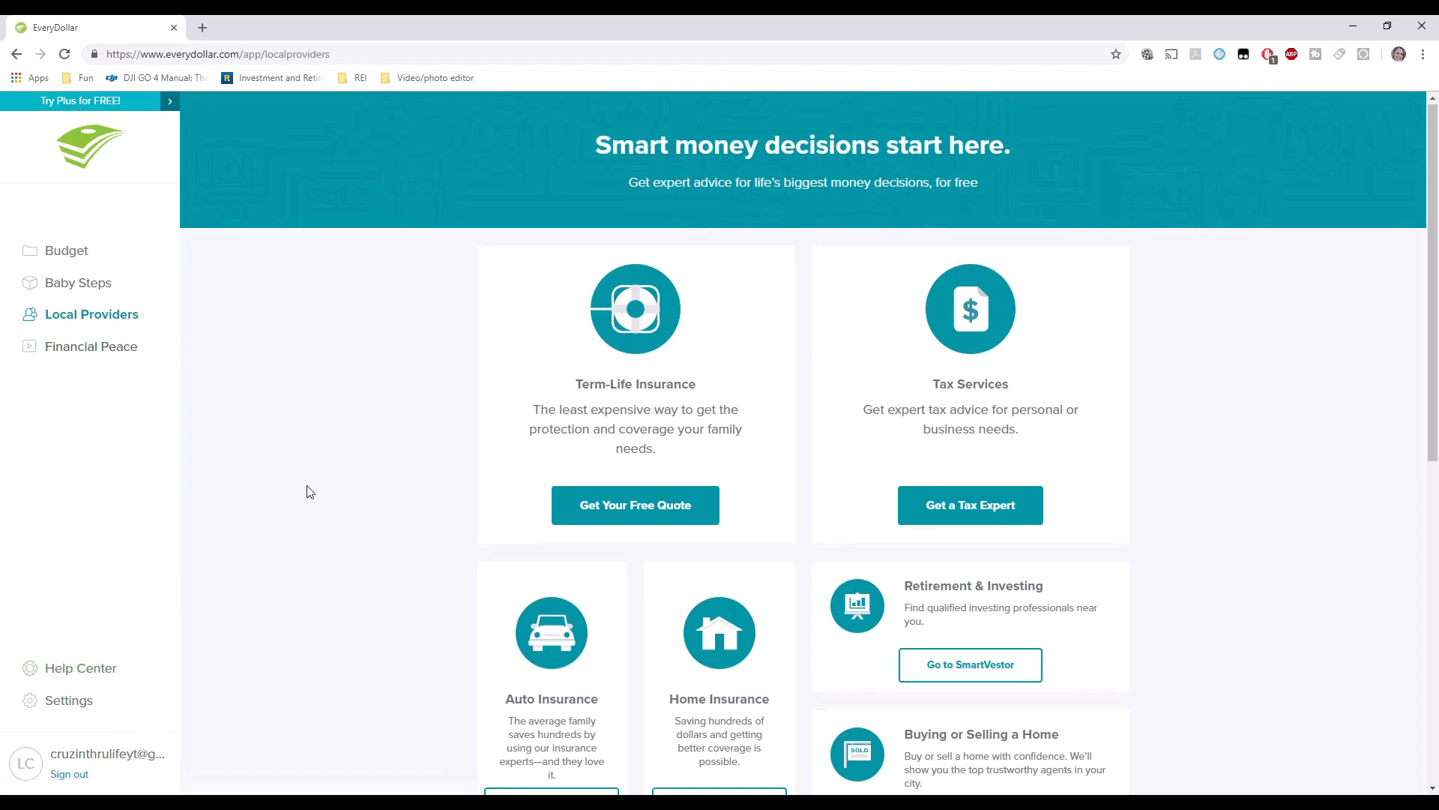
{"action": "scroll", "coordinate": [307, 492], "scroll_direction": "down", "scroll_amount": 3}
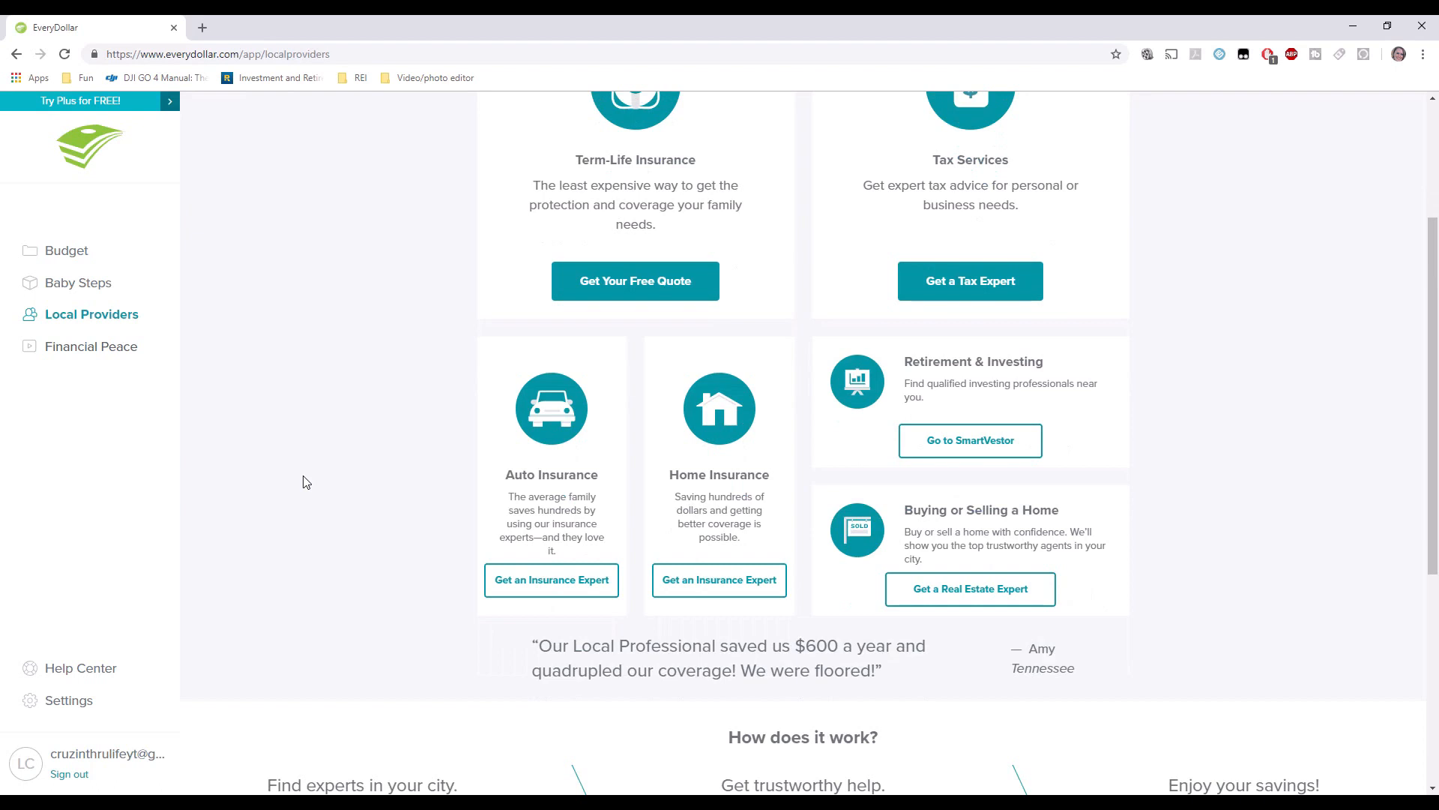
Return to the November 2018 budget and scroll through its fully planned $5,000 categories.
{"action": "left_click", "coordinate": [75, 252]}
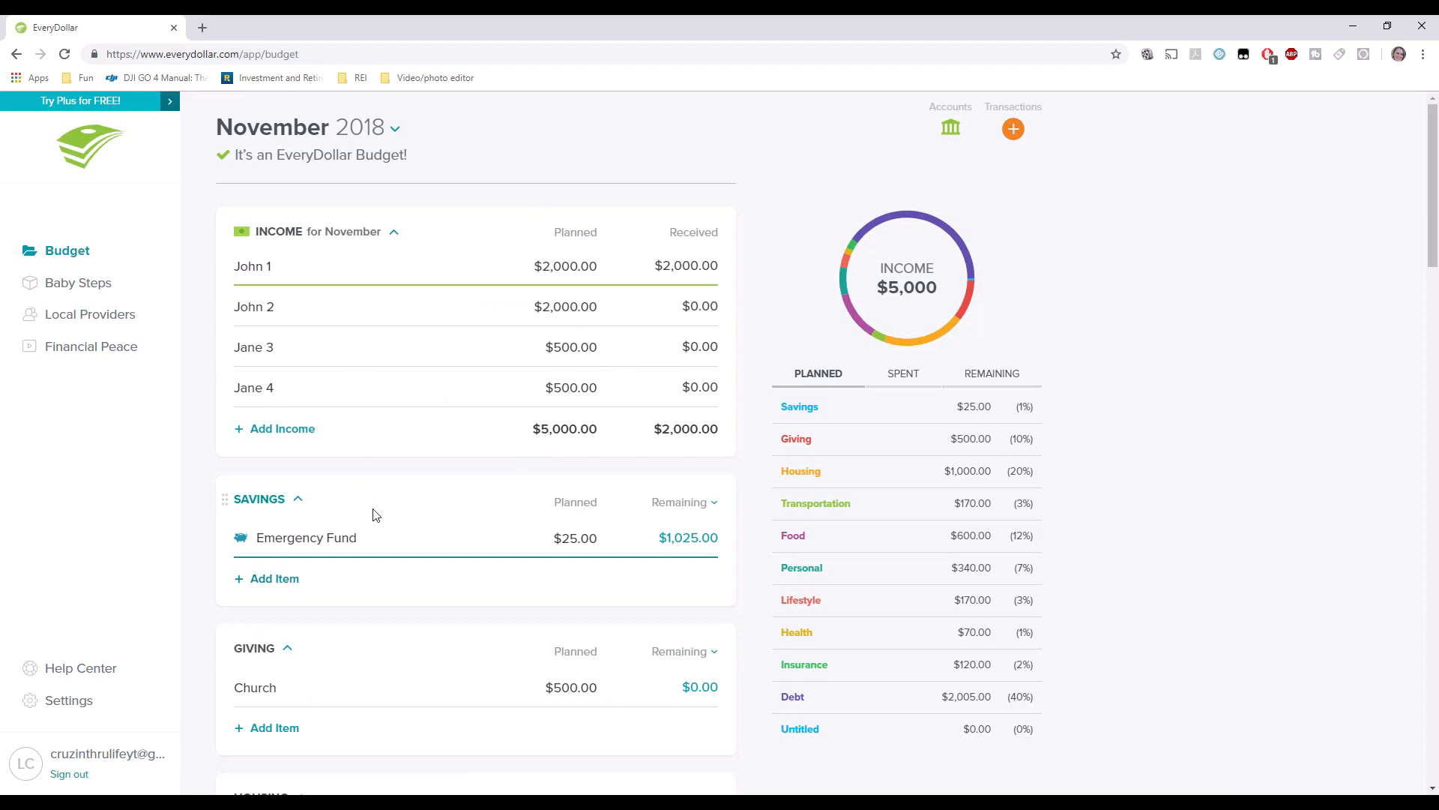
{"action": "scroll", "coordinate": [375, 502], "scroll_direction": "down", "scroll_amount": 7}
{"action": "scroll", "coordinate": [381, 484], "scroll_direction": "down", "scroll_amount": 3}
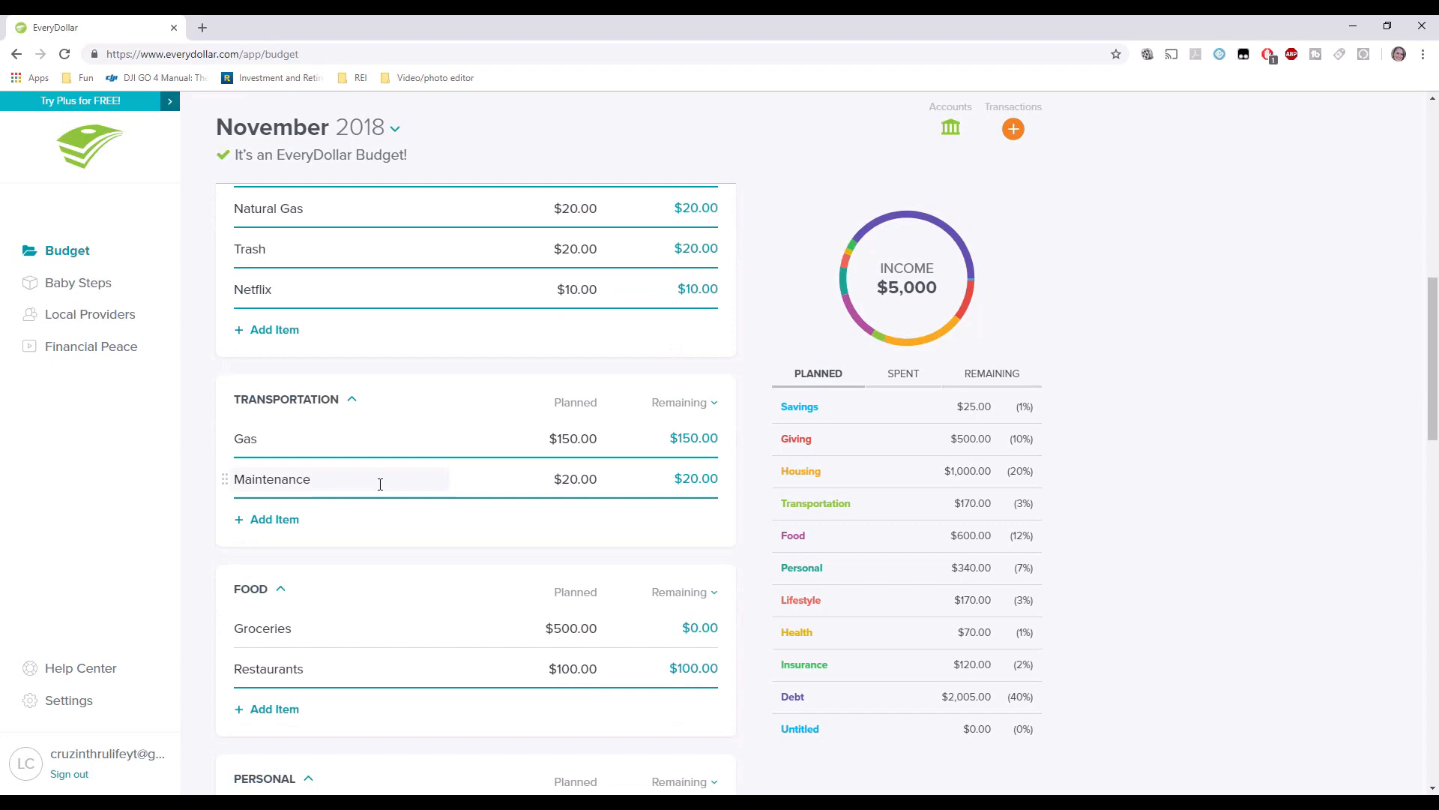
Start a December 2018 budget copied from November's $5,000 plan, then reopen November 2018.
{"action": "left_click", "coordinate": [380, 129]}
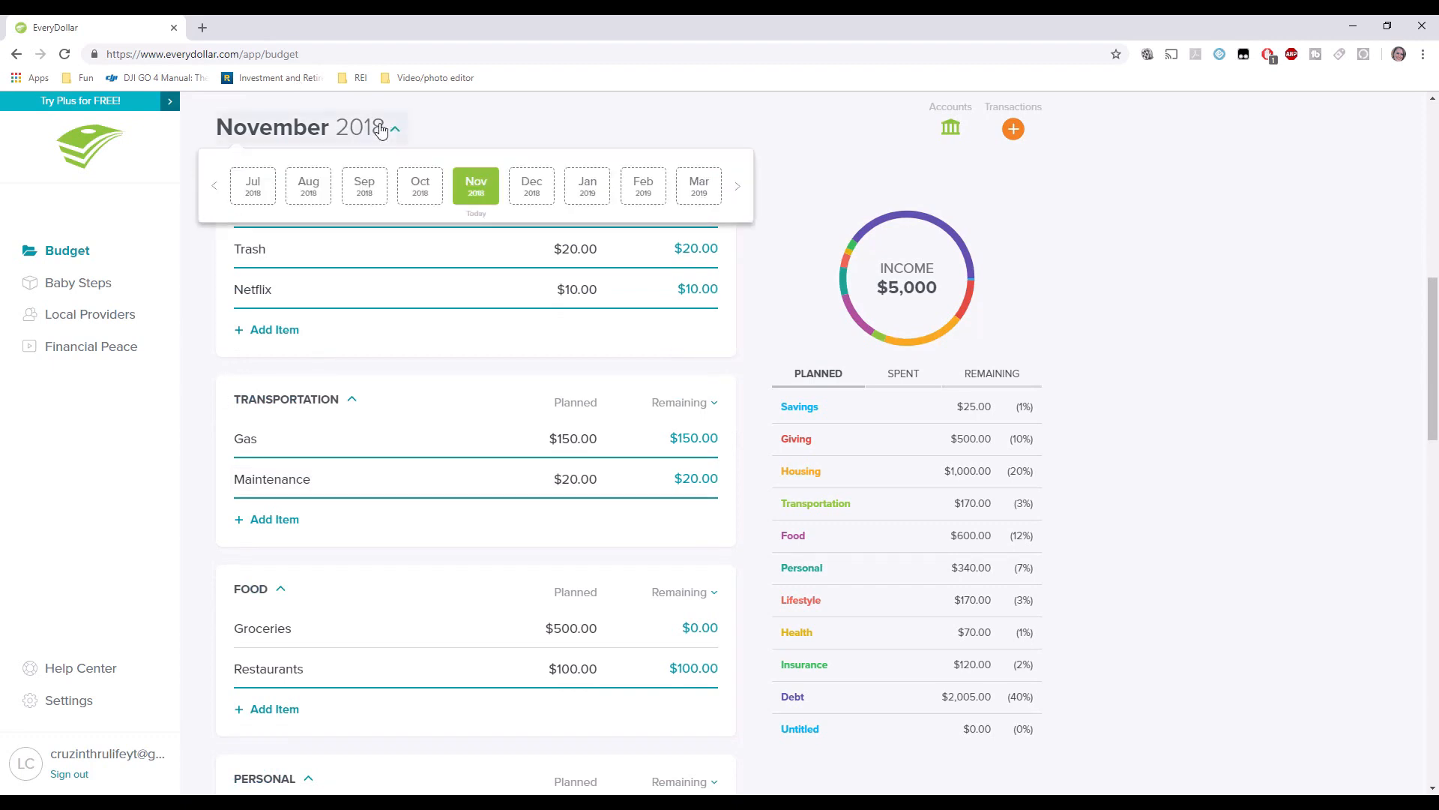
{"action": "left_click", "coordinate": [545, 191]}
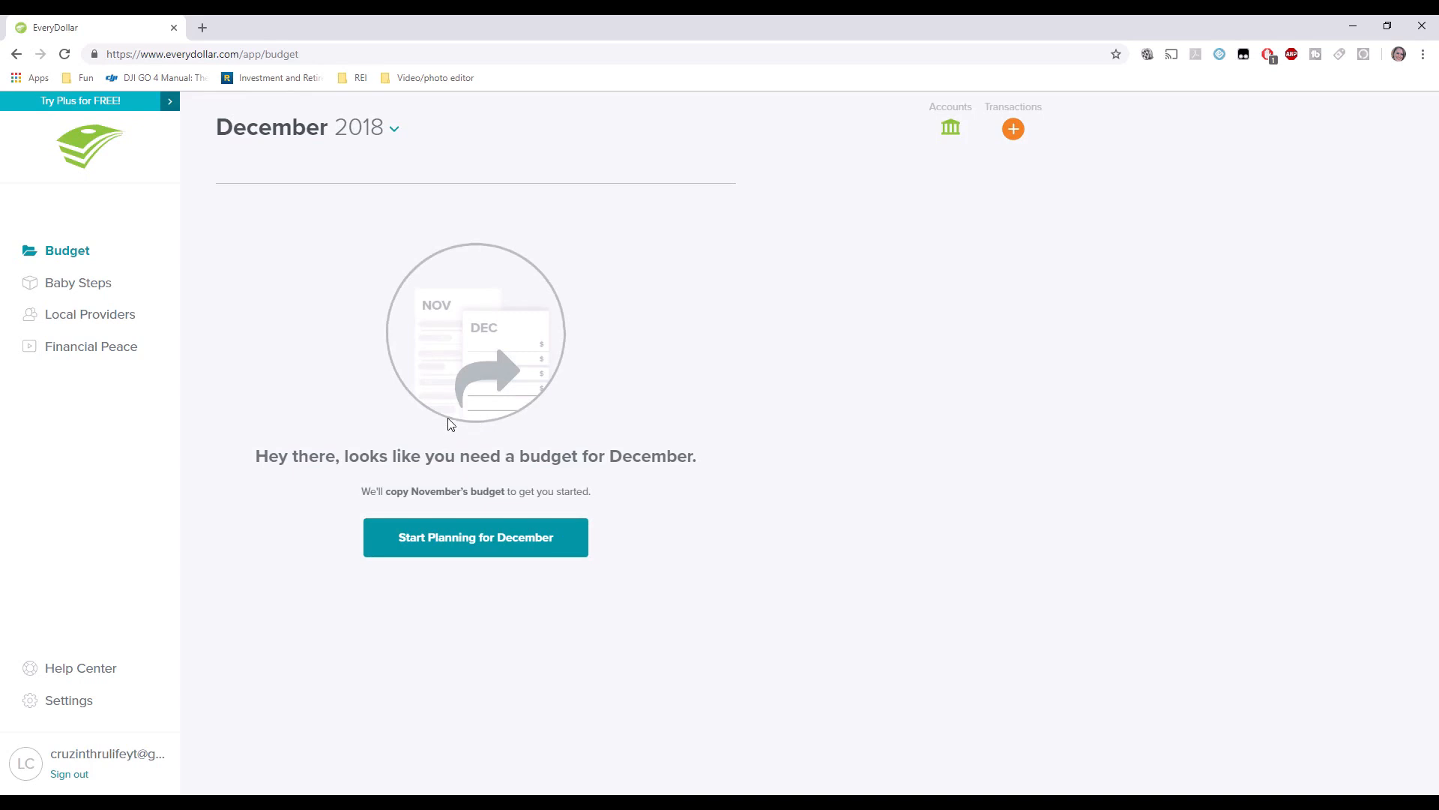
{"action": "left_click", "coordinate": [448, 548]}
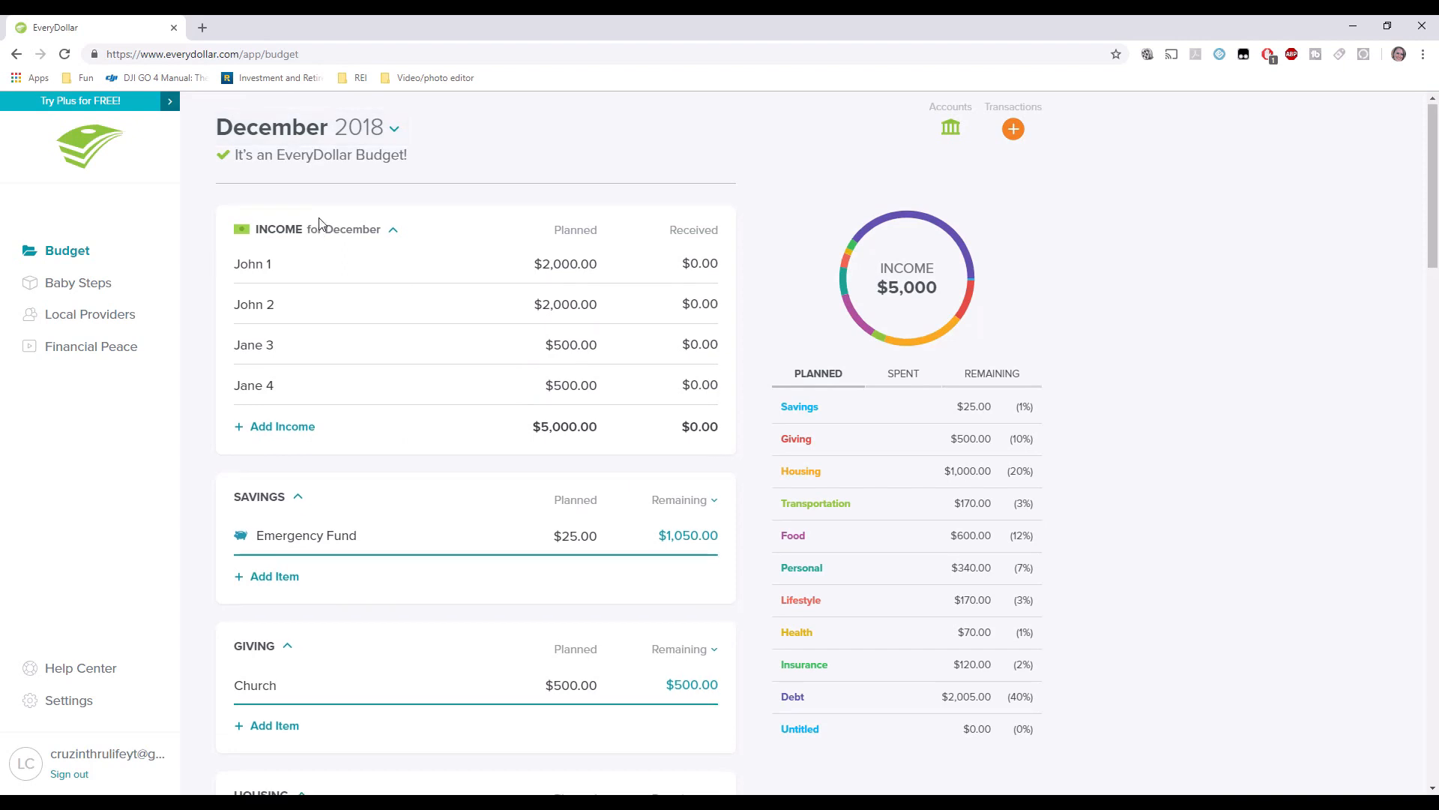
{"action": "scroll", "coordinate": [321, 223], "scroll_direction": "down", "scroll_amount": 5}
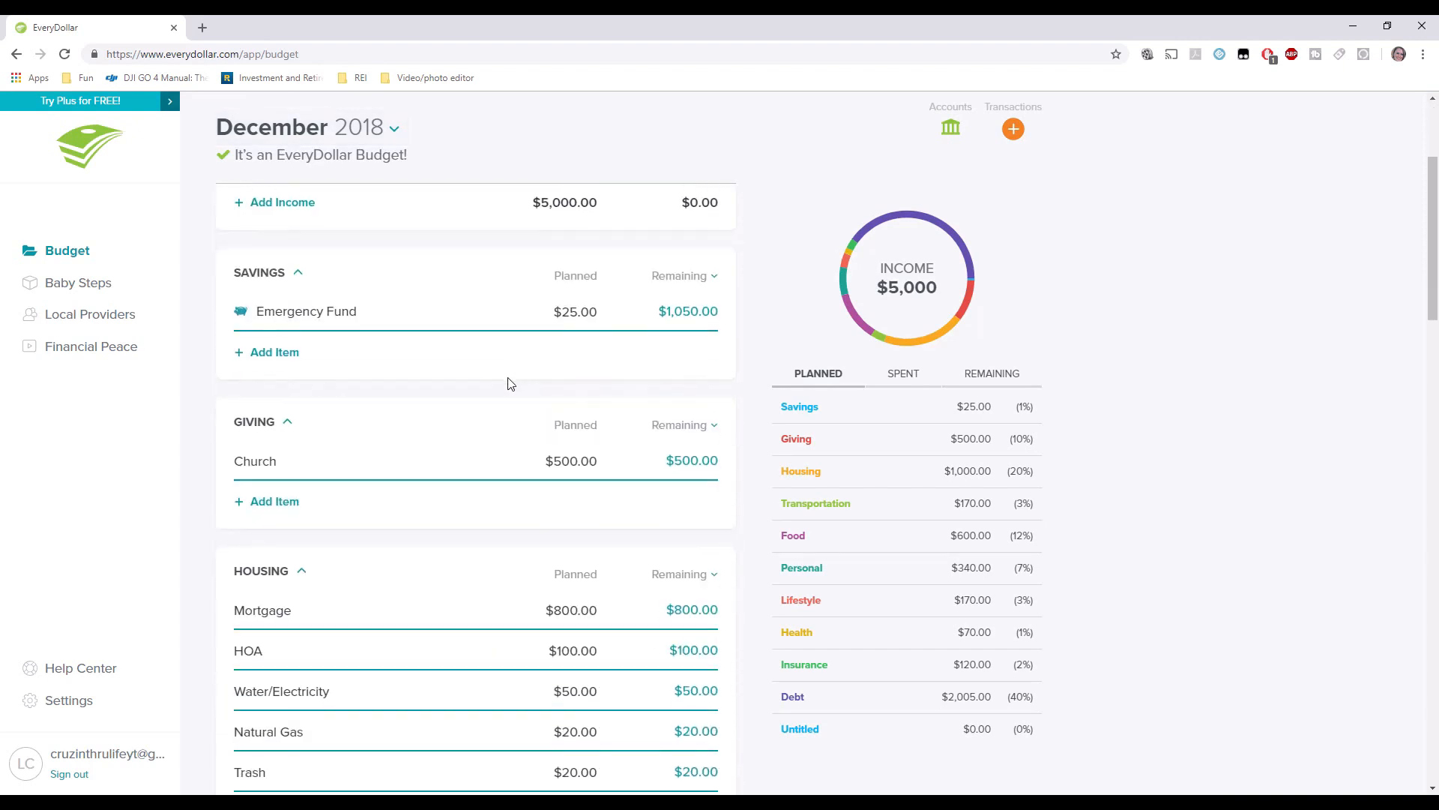
{"action": "scroll", "coordinate": [508, 384], "scroll_direction": "up", "scroll_amount": 5}
{"action": "left_click", "coordinate": [322, 129]}
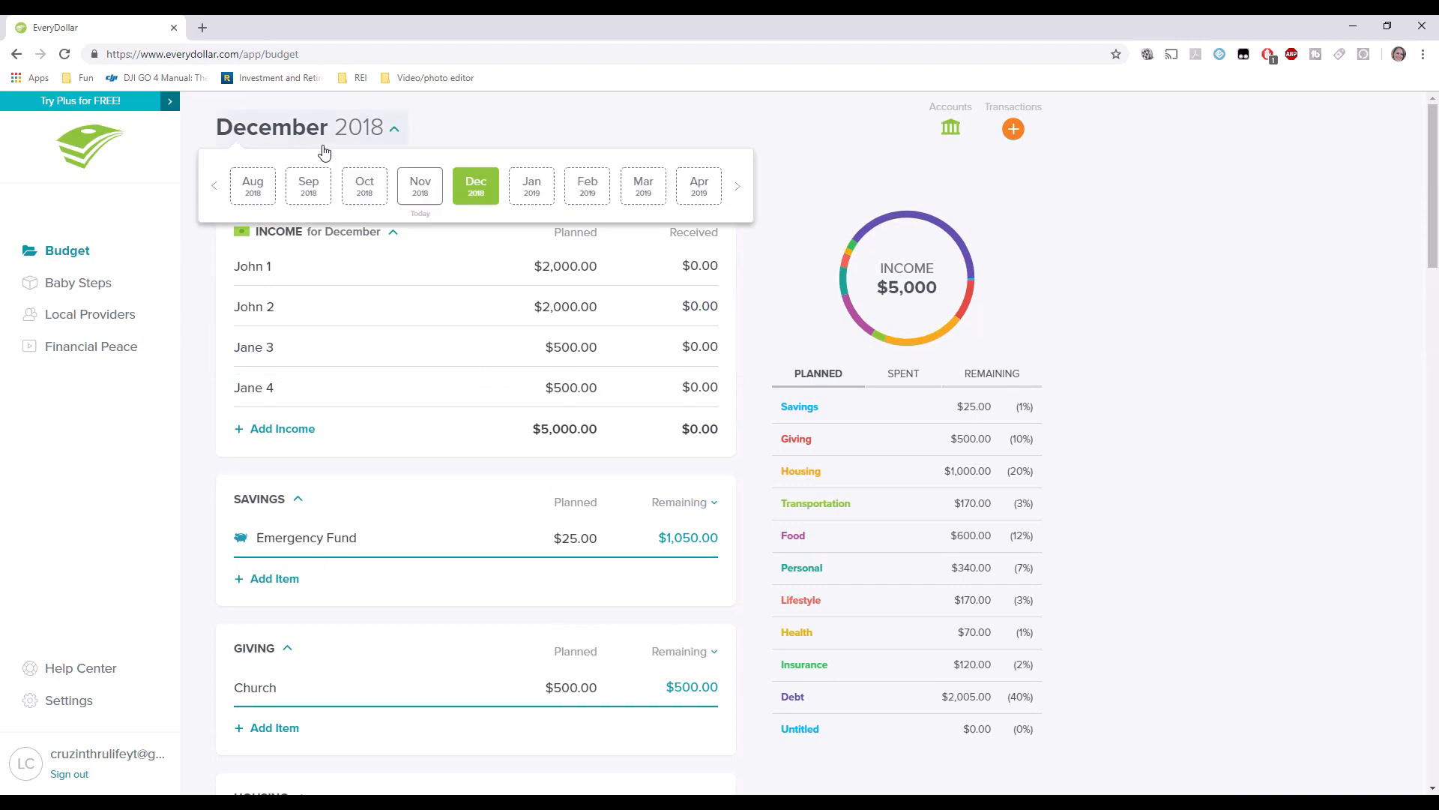
{"action": "left_click", "coordinate": [416, 191]}
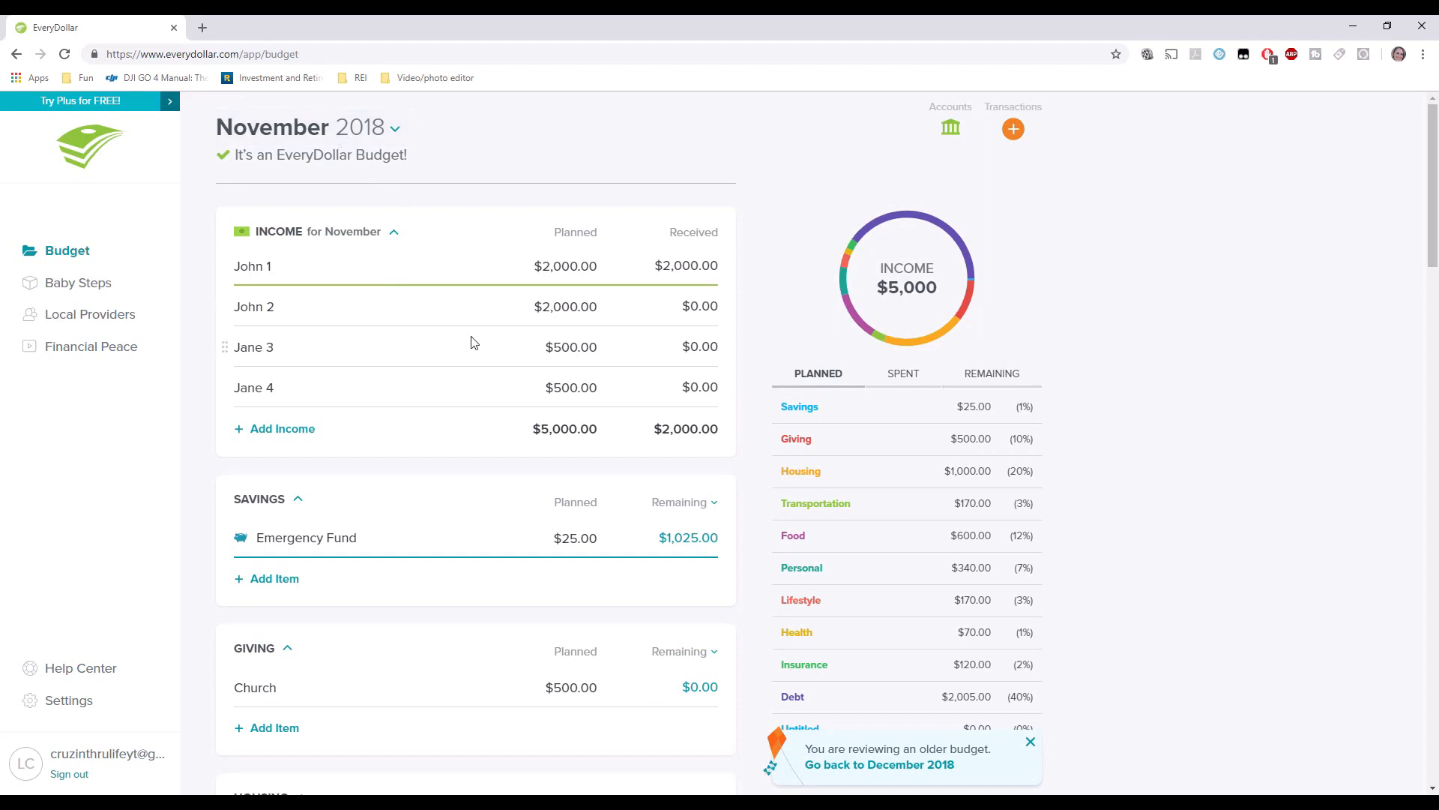
Return to the December 2018 budget and select the donut chart's Housing slice to see its planned amount.
{"action": "left_click", "coordinate": [892, 766]}
{"action": "scroll", "coordinate": [357, 484], "scroll_direction": "down", "scroll_amount": 1}
{"action": "scroll", "coordinate": [358, 483], "scroll_direction": "down", "scroll_amount": 6}
{"action": "scroll", "coordinate": [353, 472], "scroll_direction": "up", "scroll_amount": 7}
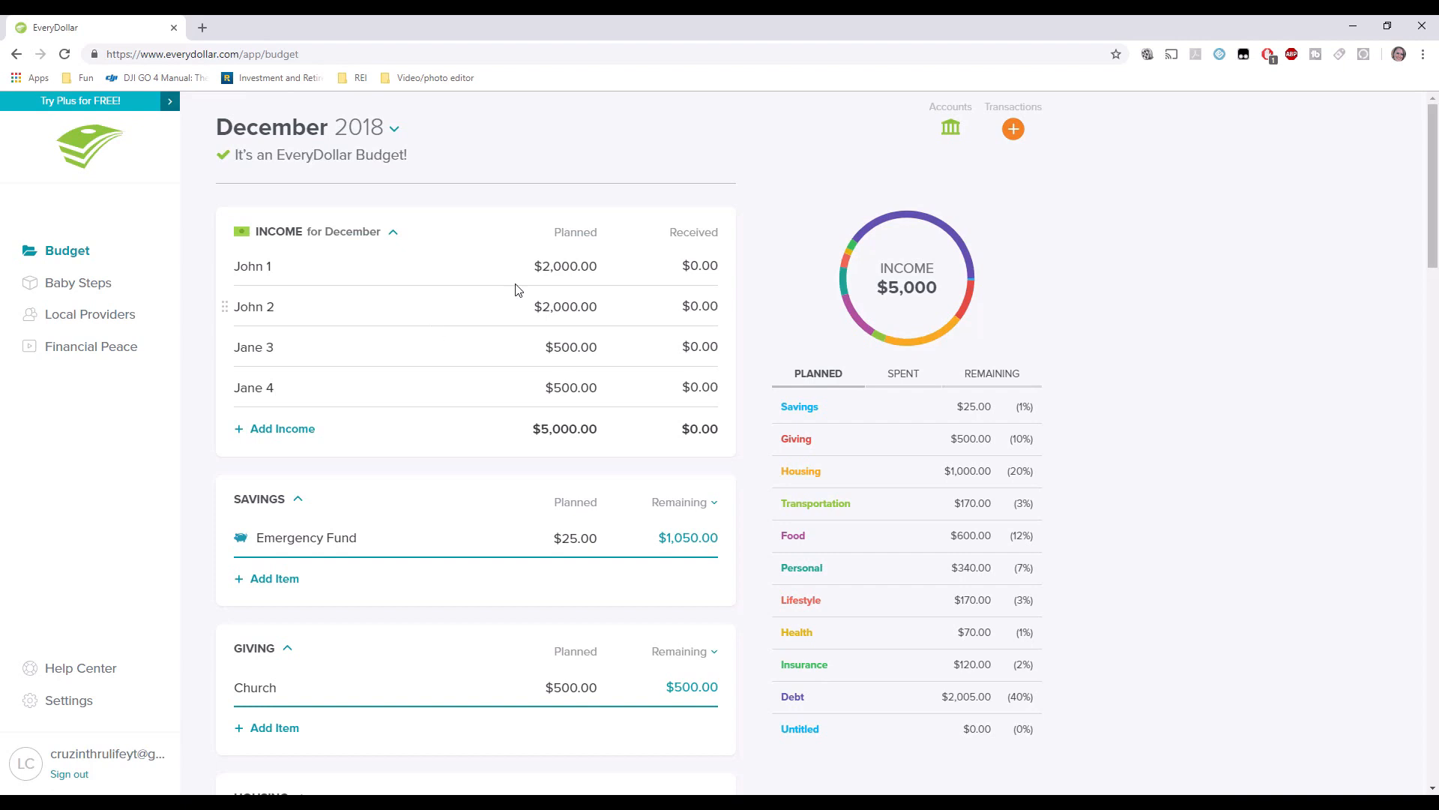
{"action": "left_click", "coordinate": [886, 345]}
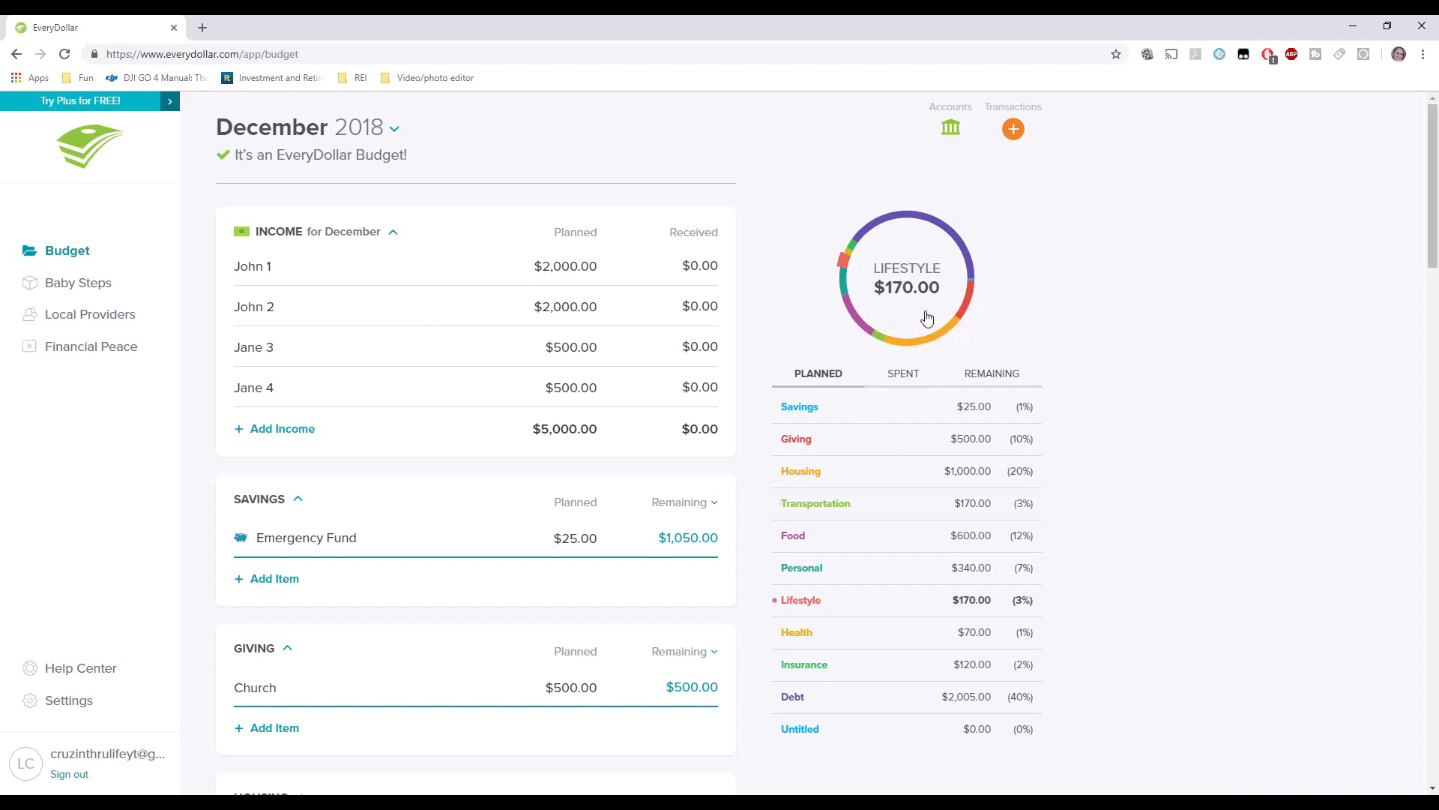